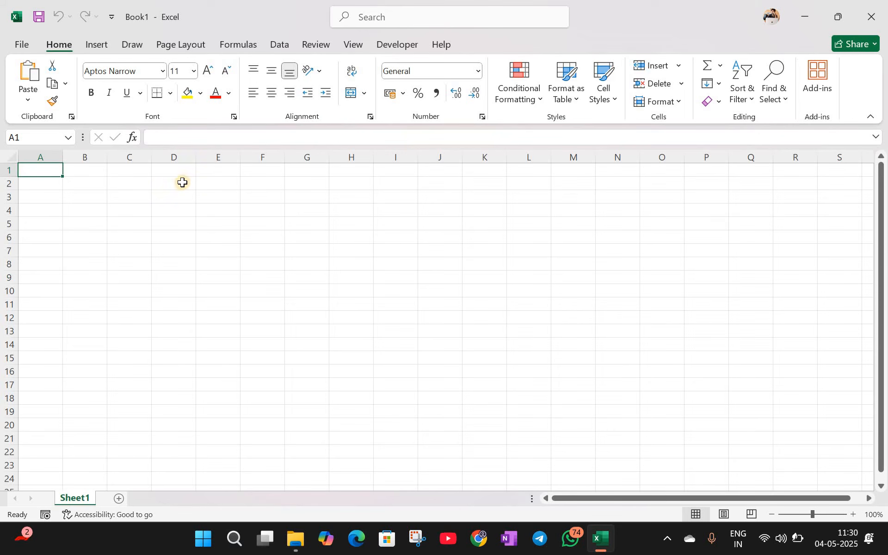
Step: Select a block from D2, then bring up the Advanced Excel folder window and nudge it up-left
left_click_drag(190, 186, 451, 230)
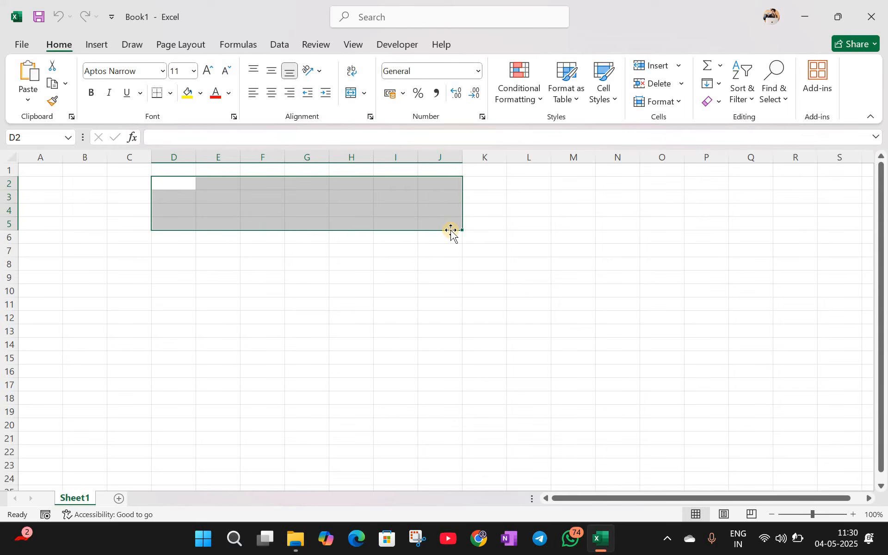
left_click(440, 261)
mouse_move(304, 546)
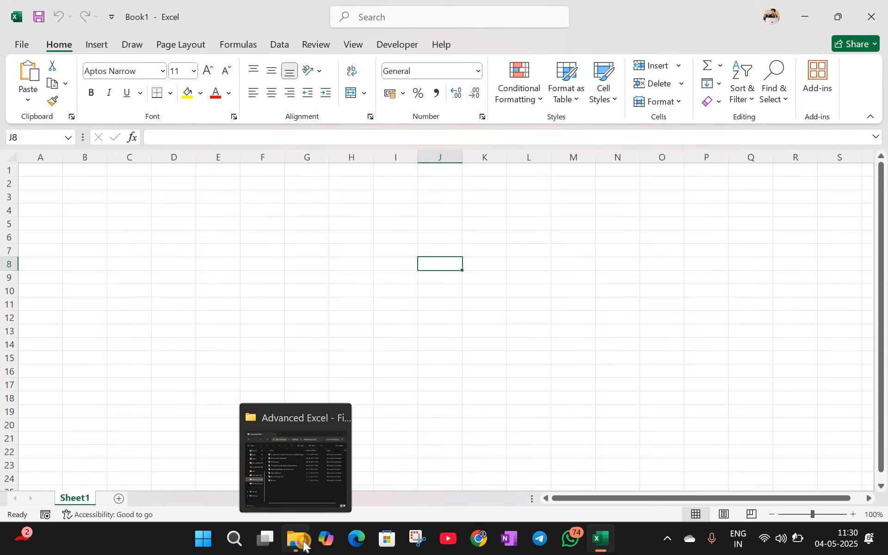
left_click(299, 541)
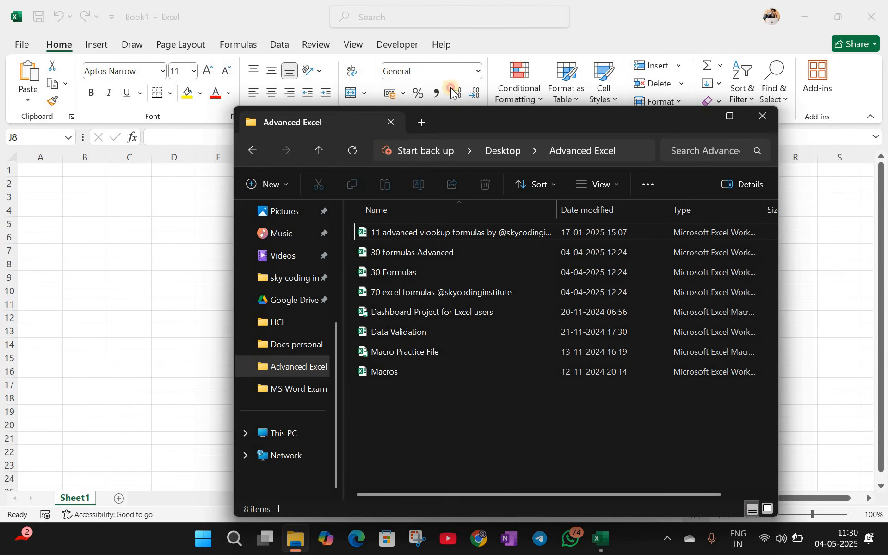
left_click_drag(459, 119, 451, 88)
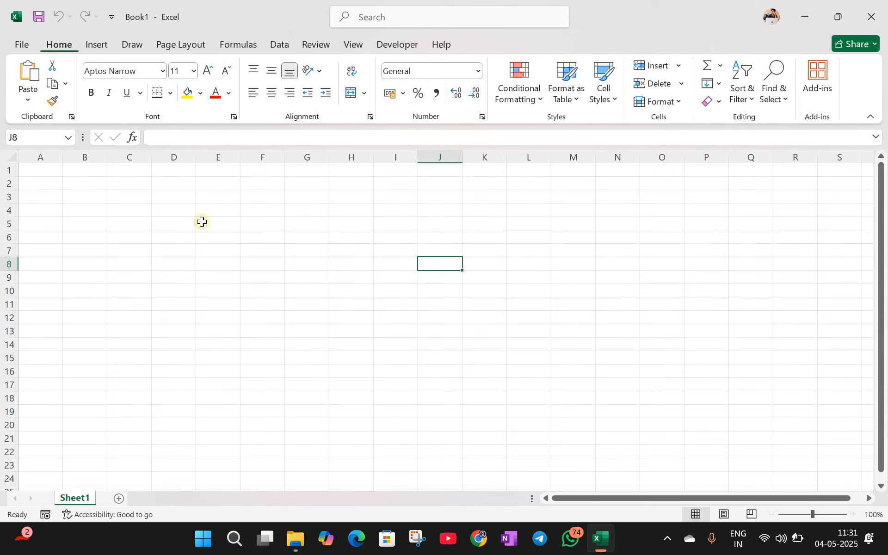
Step: Enter 'tab wise' in cell E4
left_click(230, 206)
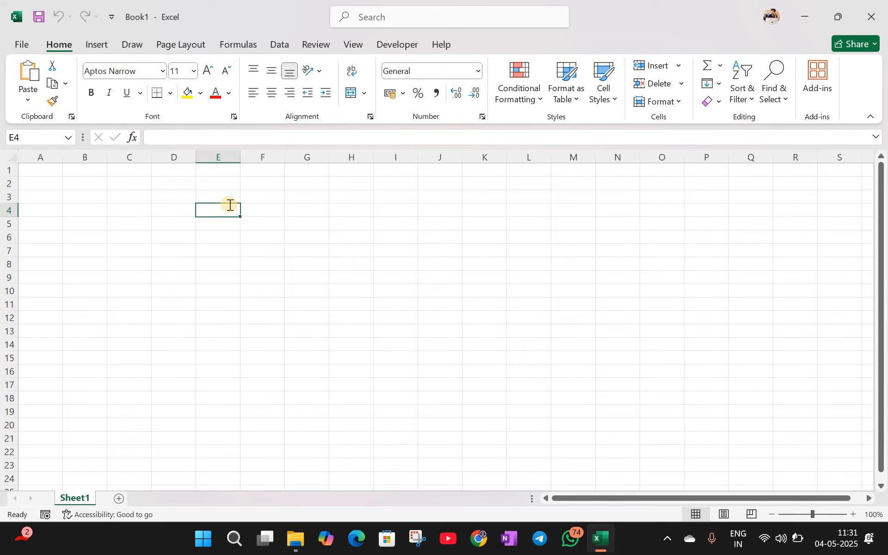
type("t")
key("BackSpace")
type("ta")
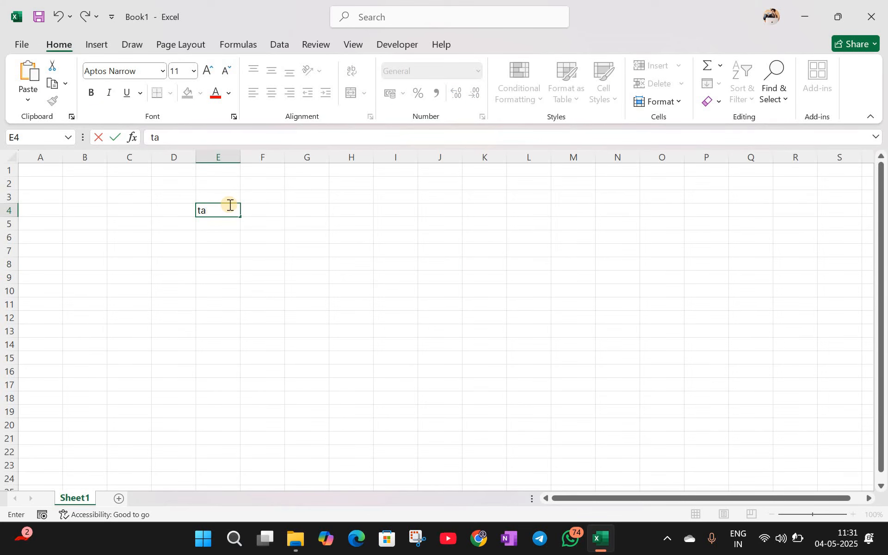
type("b wise")
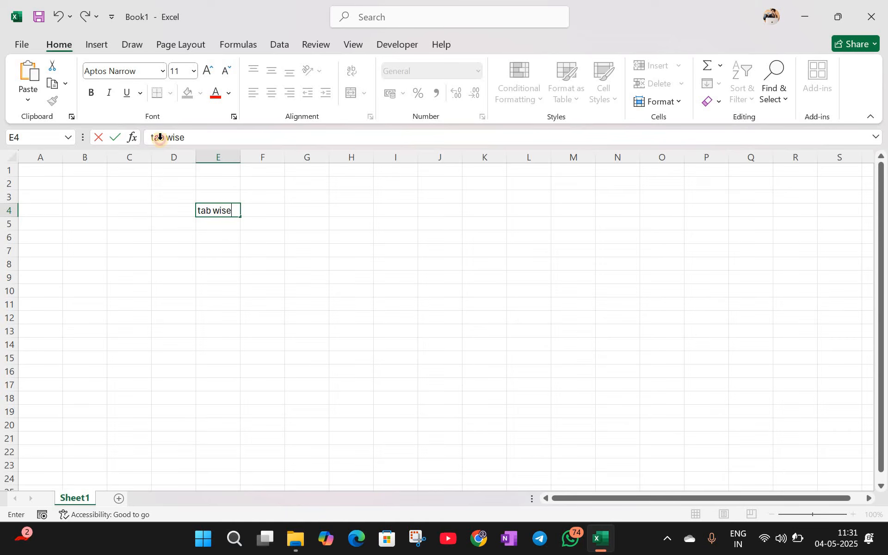
key("Return")
key("Return")
left_click(87, 44)
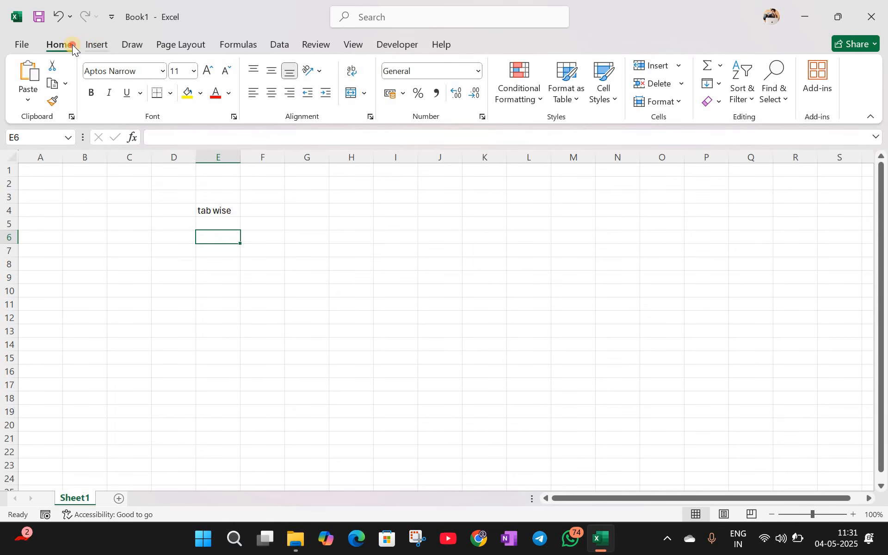
left_click(73, 44)
Step: Enter topics wise, assignment, questions and miscellaneous in E5:E8, then AutoFit column E
left_click(219, 224)
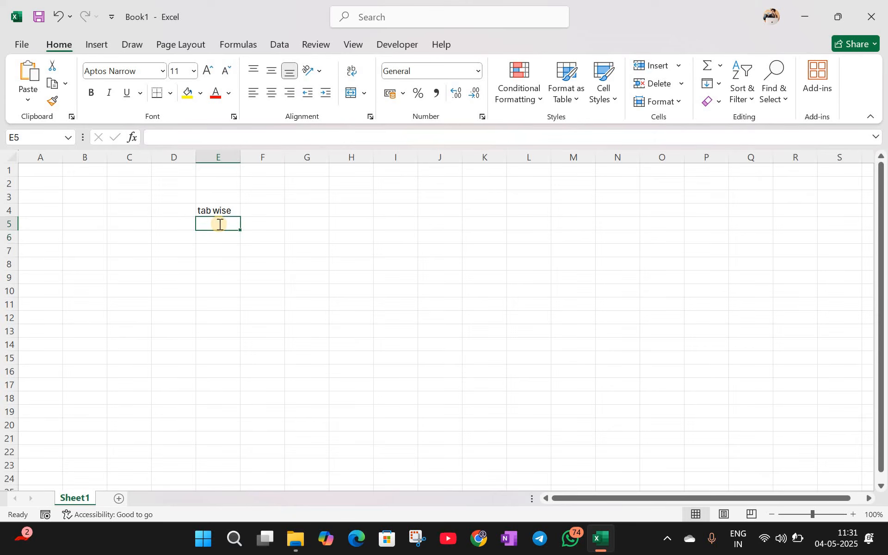
type("topics")
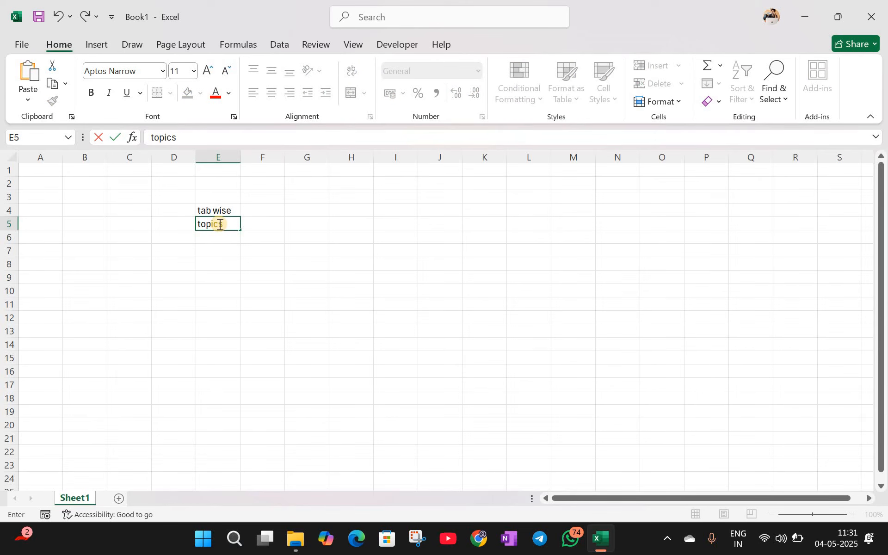
type(" wise")
key("ctrl+Return")
key("Down")
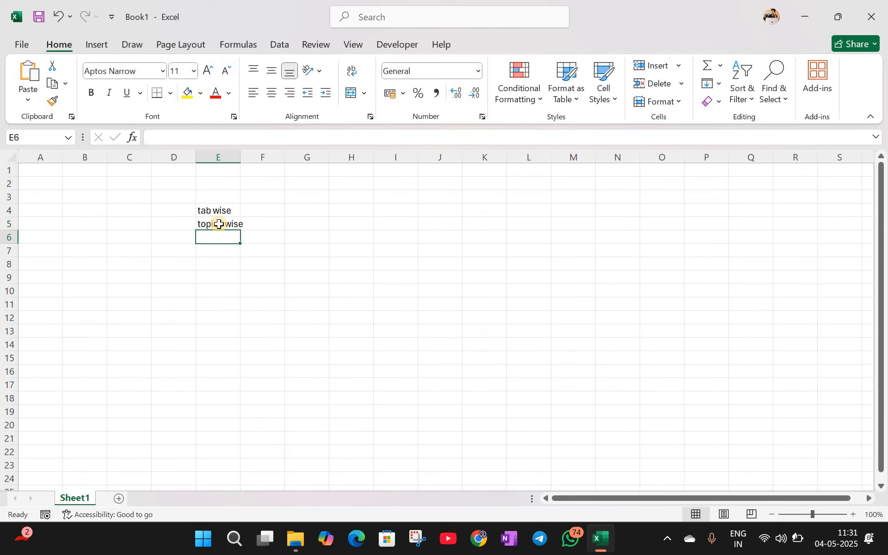
type("assignment")
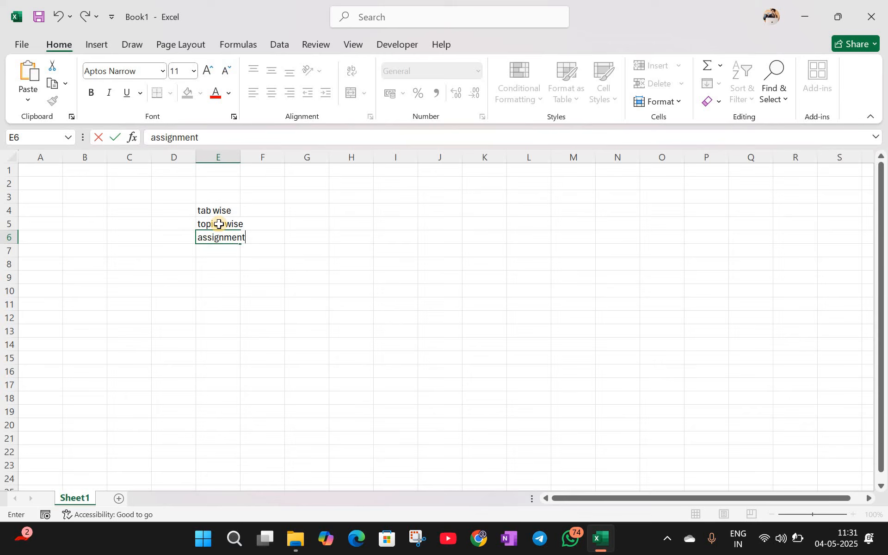
key("Return")
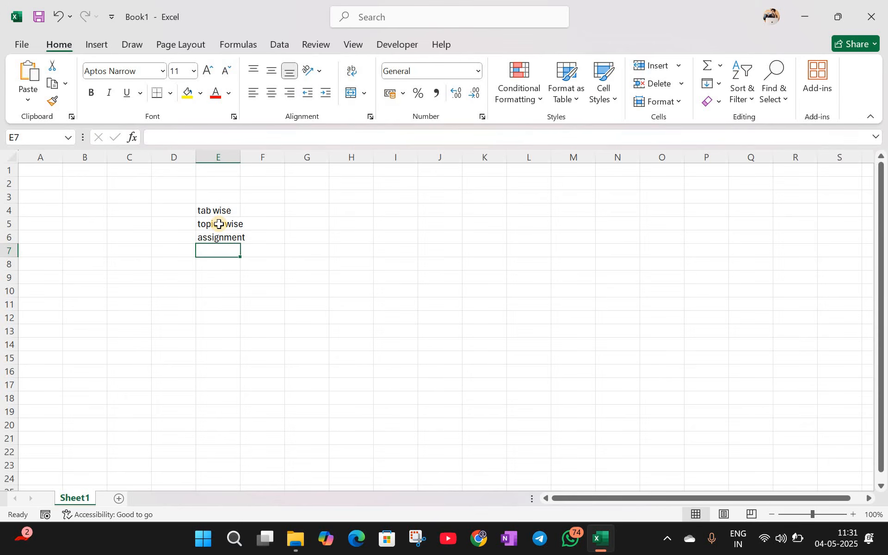
type("questions")
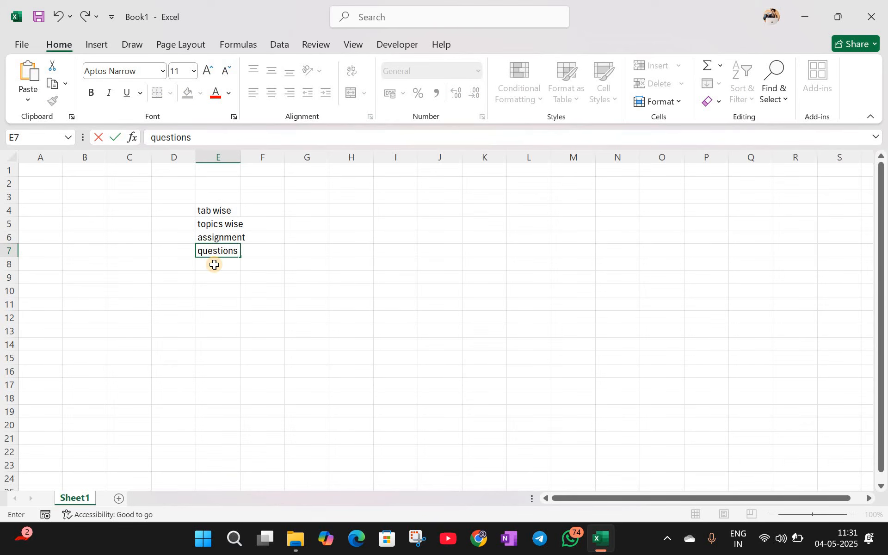
key("Return")
type("m")
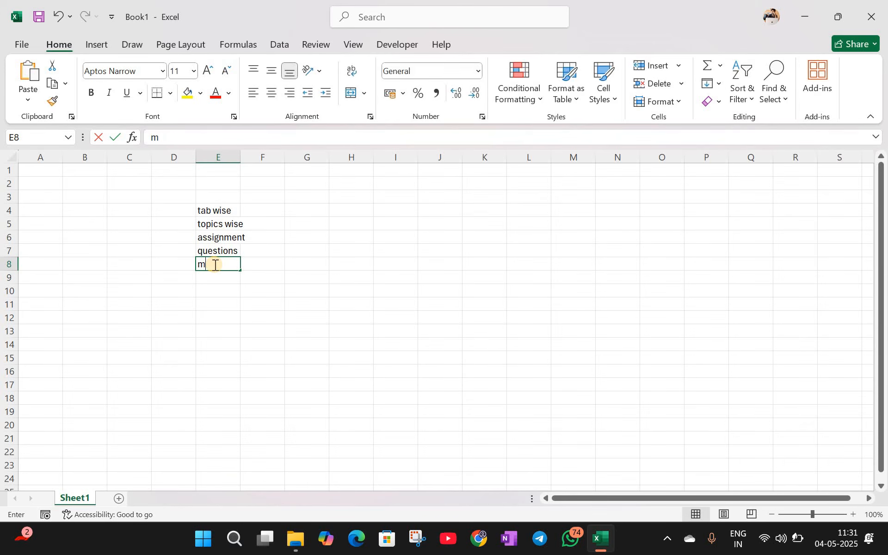
type("iscellane")
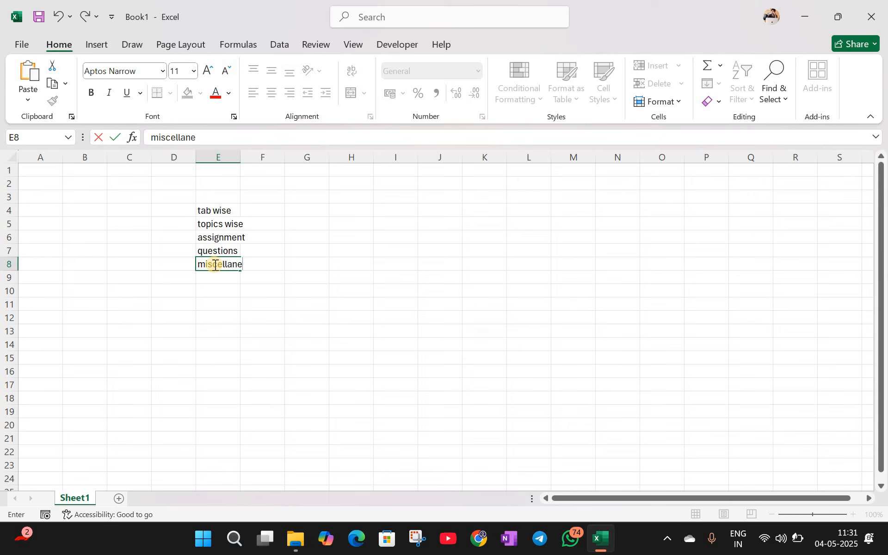
type("ous")
left_click(253, 298)
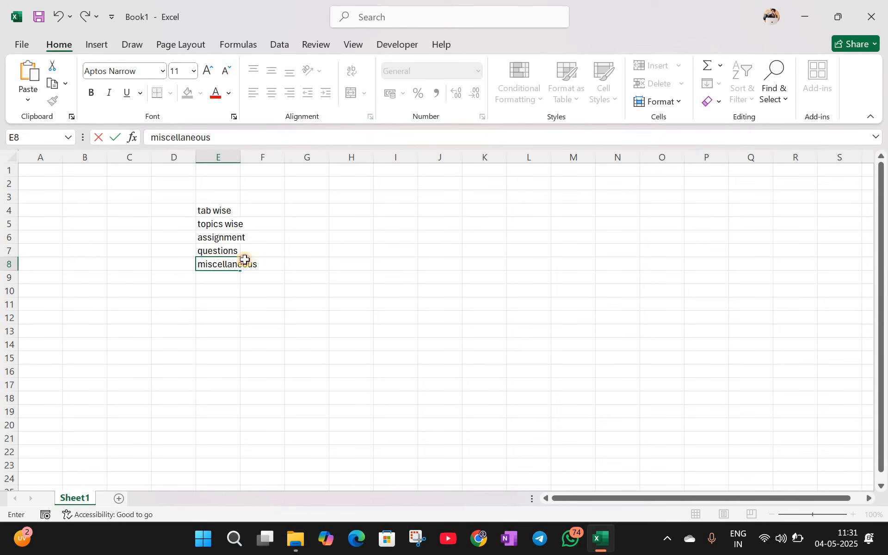
double_click(240, 159)
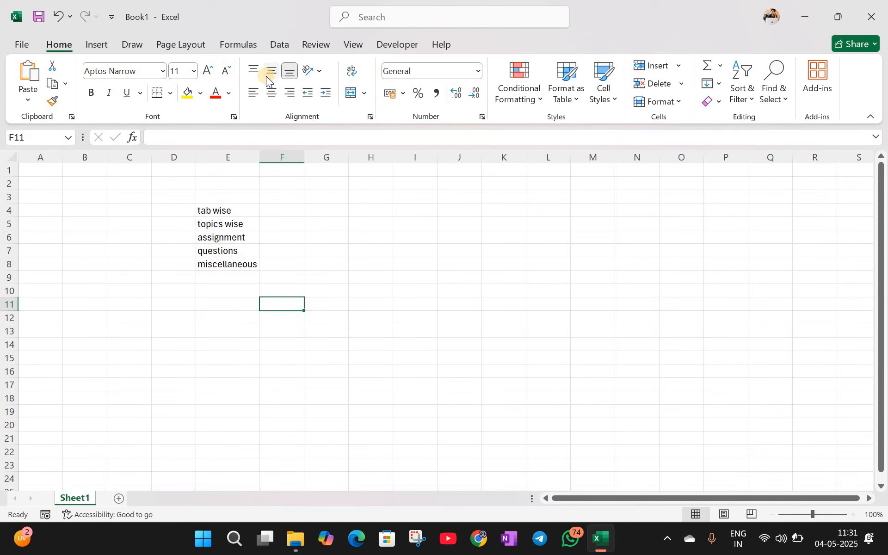
left_click(27, 45)
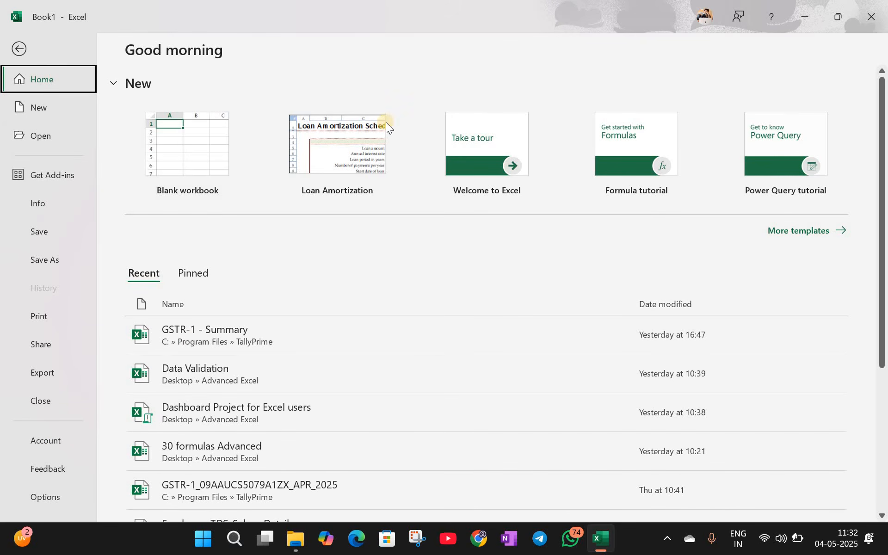
left_click(787, 231)
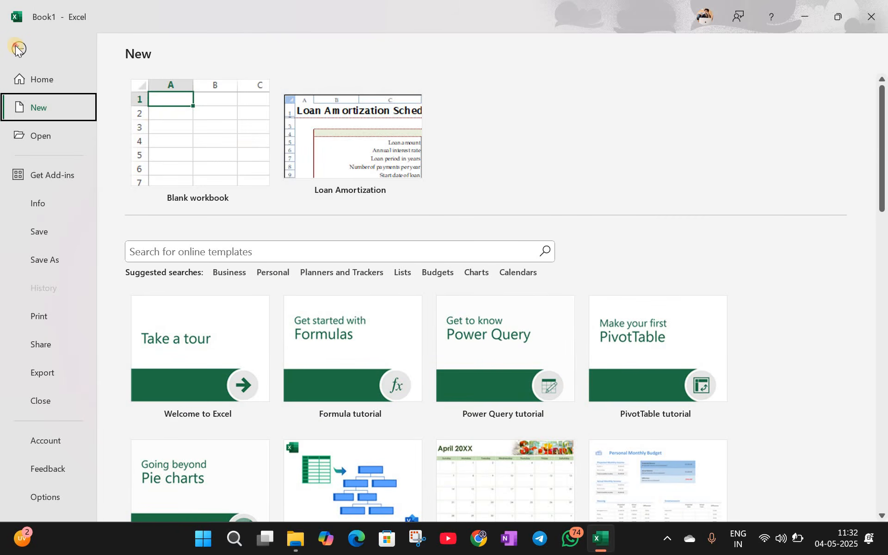
left_click(153, 114)
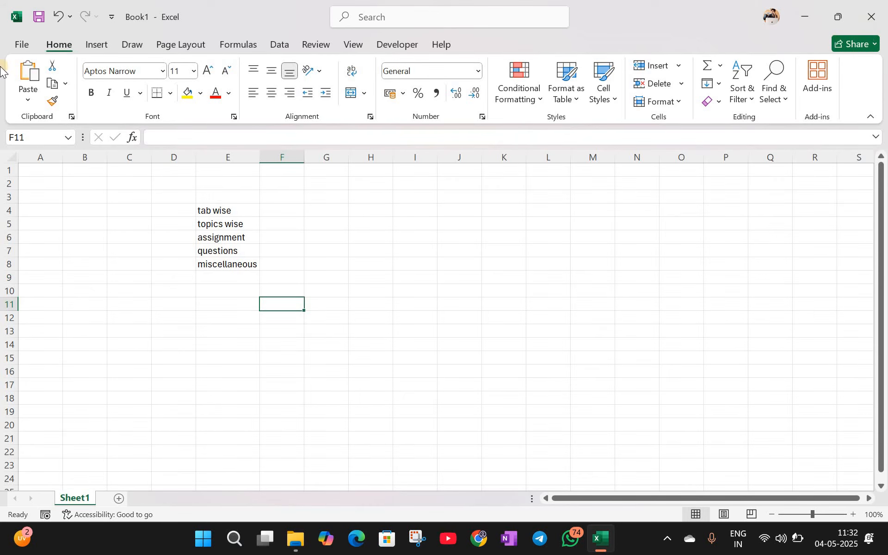
Step: Draw a red ink loop with a tail over F6:G10, then switch back to the Select tool
left_click(103, 46)
left_click(130, 50)
left_click(174, 49)
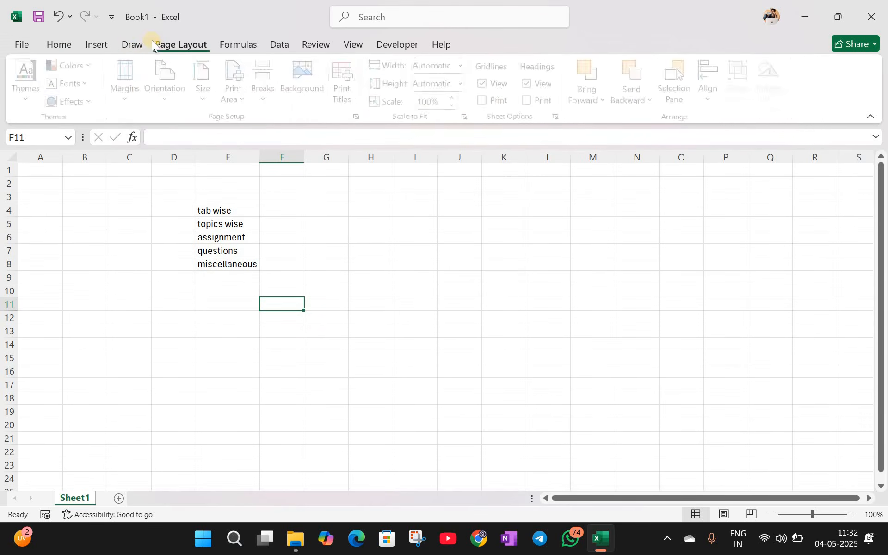
left_click(134, 44)
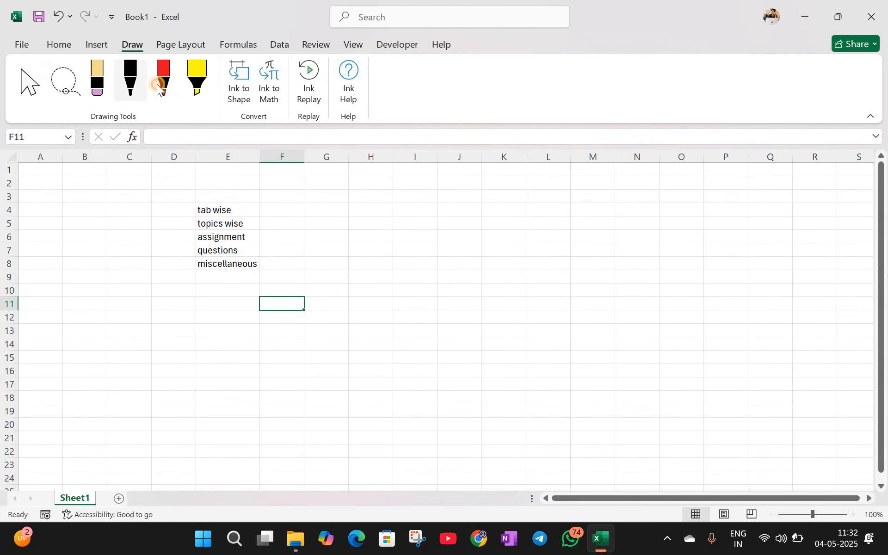
left_click(157, 87)
left_click_drag(332, 287, 339, 270)
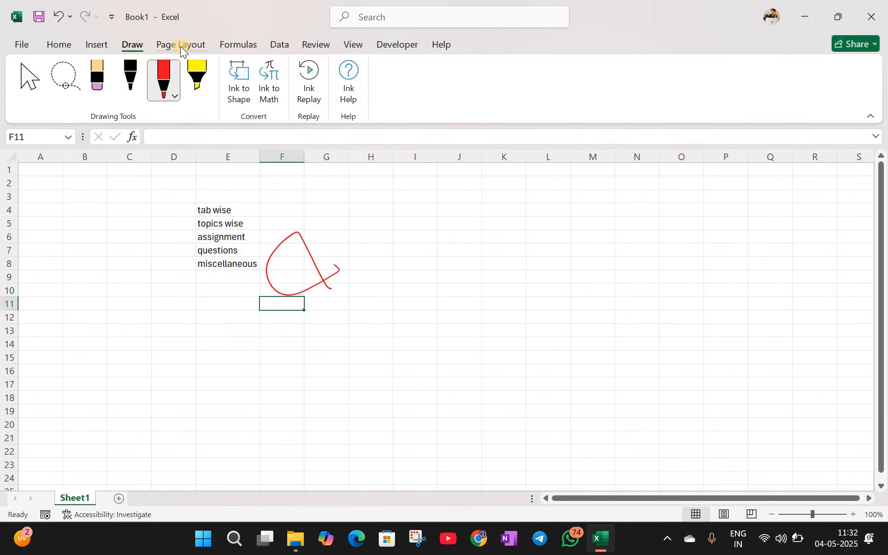
left_click(20, 76)
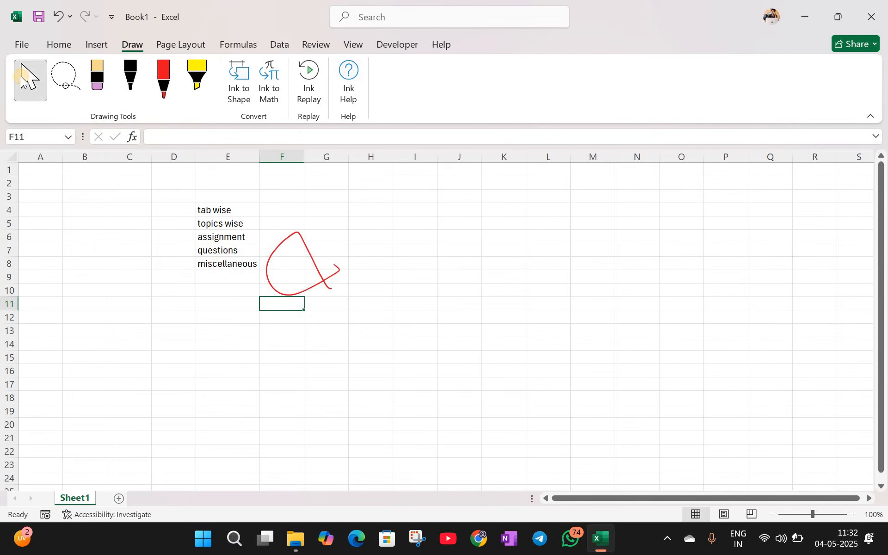
left_click(48, 46)
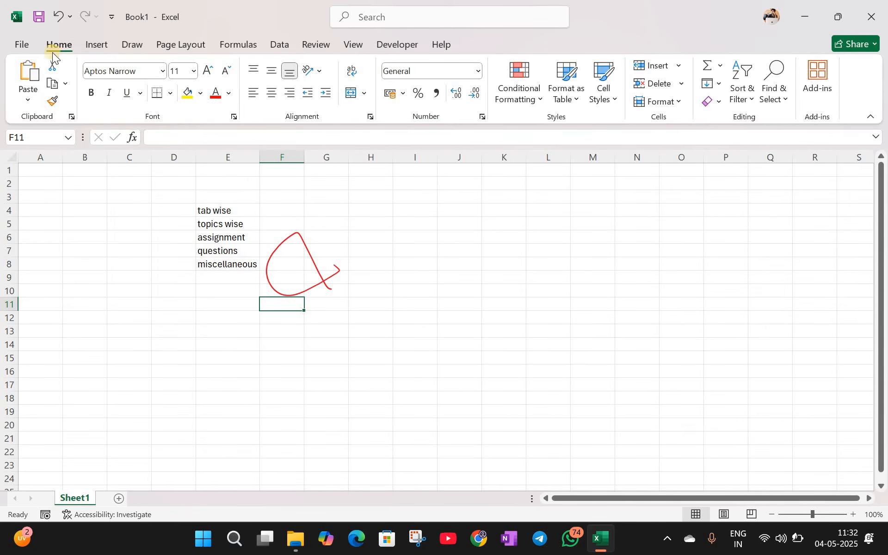
left_click(97, 45)
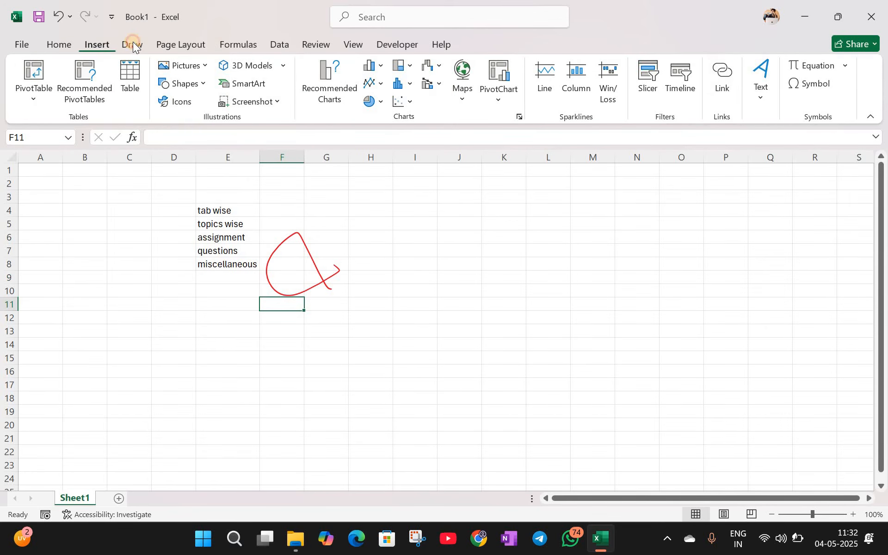
left_click(174, 45)
left_click(233, 42)
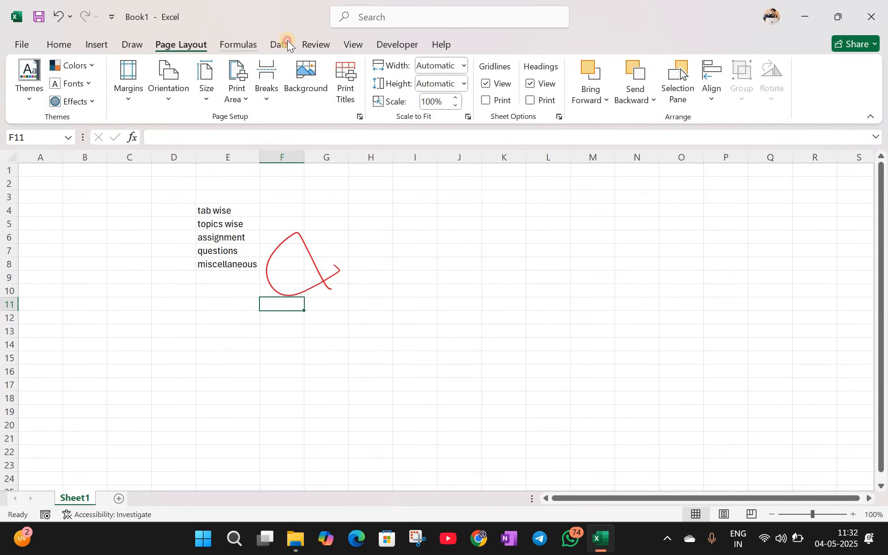
left_click(316, 44)
left_click(388, 44)
left_click(442, 45)
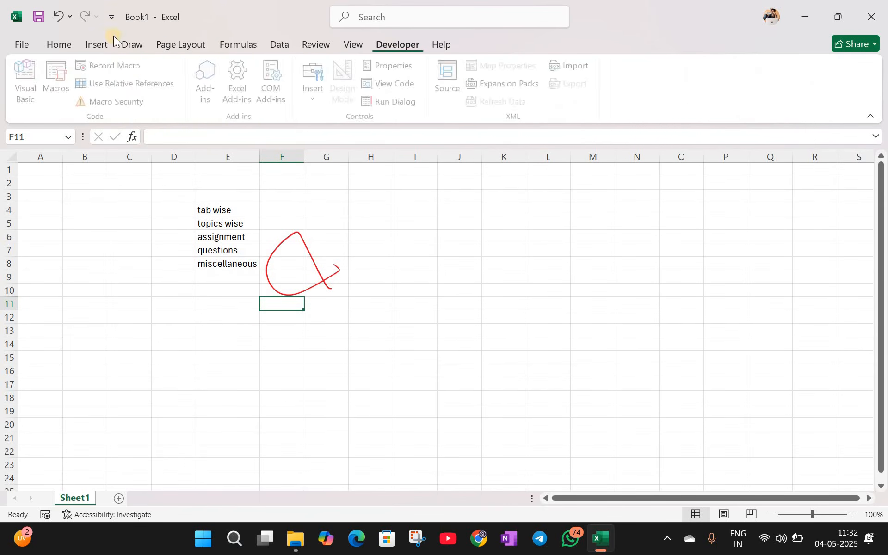
left_click(69, 44)
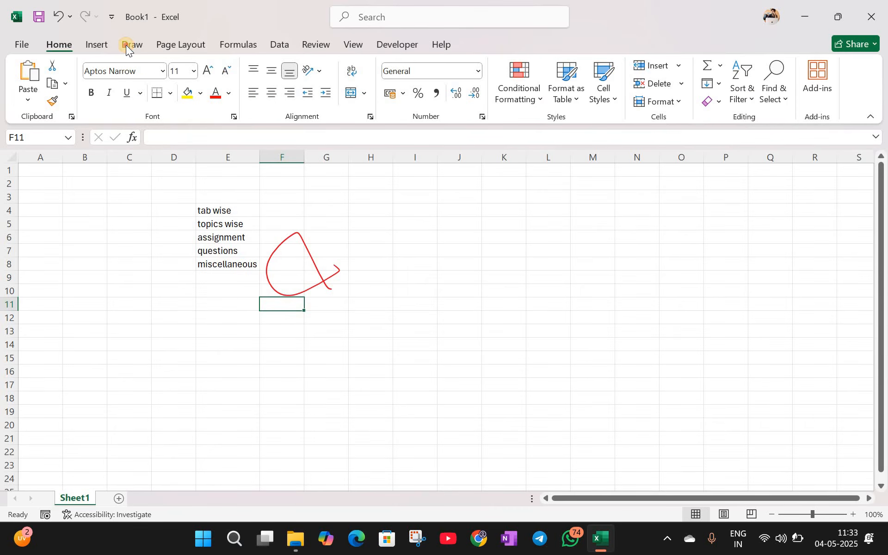
scroll(69, 40, "down", 2)
scroll(28, 108, "up", 2)
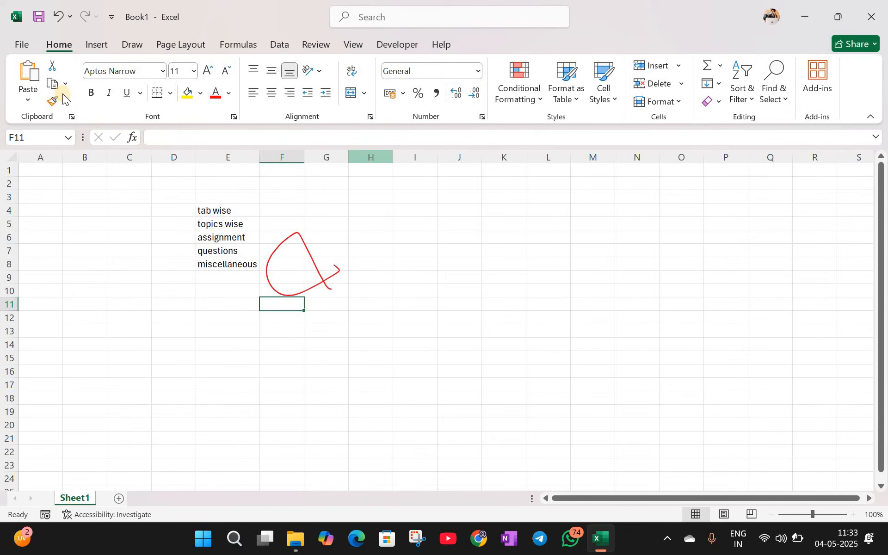
Step: In black ink, write and circle a word across I2:N10 and tick cells C7 and C10
left_click(141, 93)
left_click(337, 227)
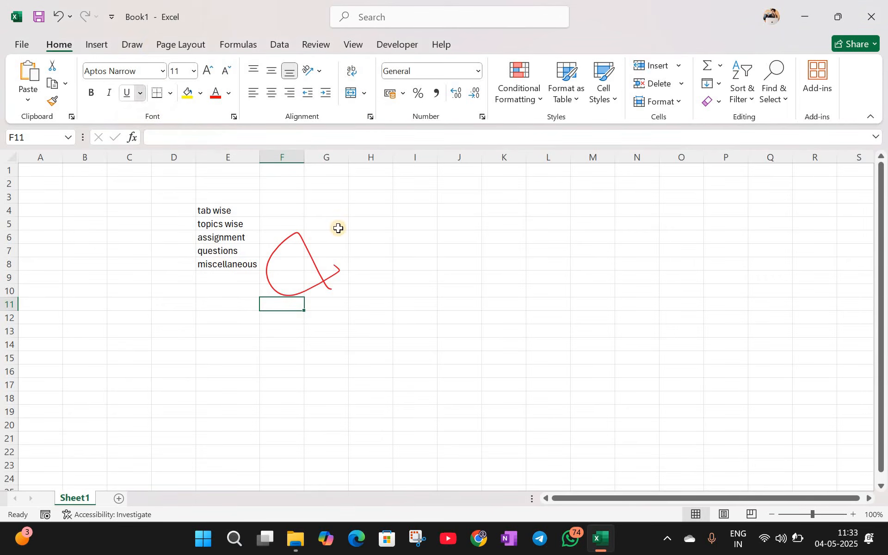
left_click(138, 45)
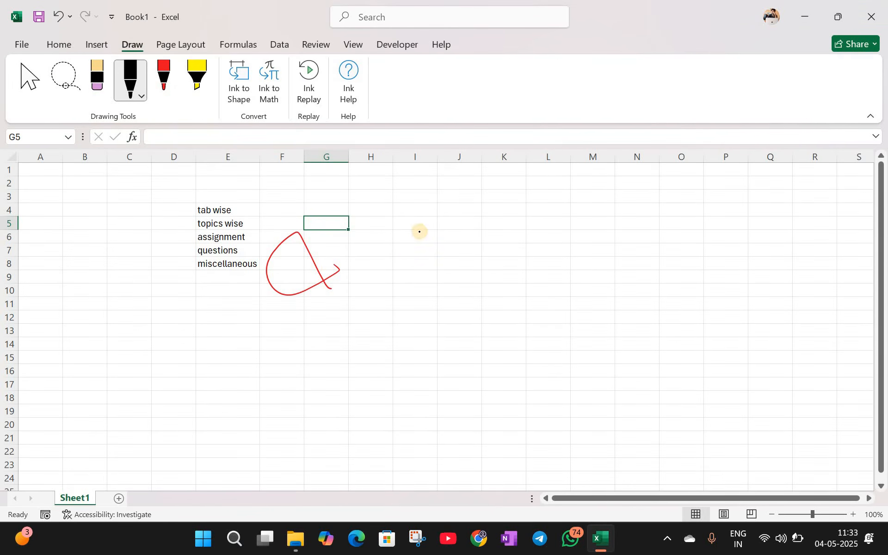
mouse_move(410, 232)
left_mouse_down()
mouse_move(509, 240)
mouse_move(604, 211)
mouse_move(574, 175)
mouse_move(394, 250)
mouse_move(652, 259)
mouse_move(629, 182)
left_mouse_up()
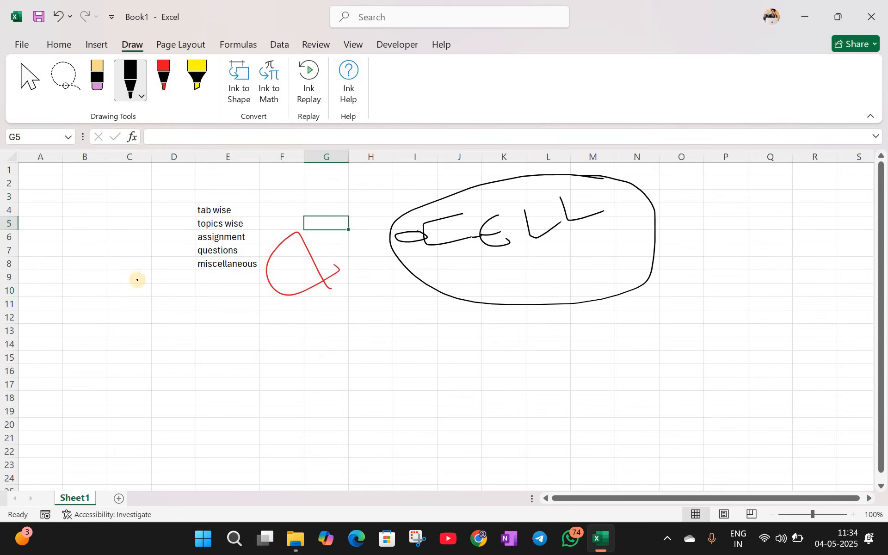
left_click_drag(132, 287, 148, 288)
left_click_drag(133, 244, 148, 249)
left_click_drag(44, 155, 389, 155)
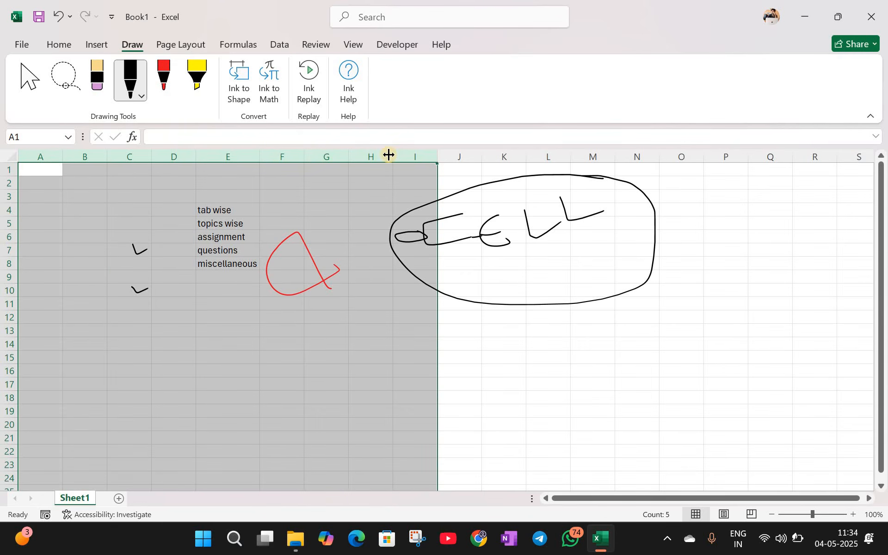
Step: Click column headers B through H and rows 2, 5 and 6, then switch to the Select tool
left_click(376, 153)
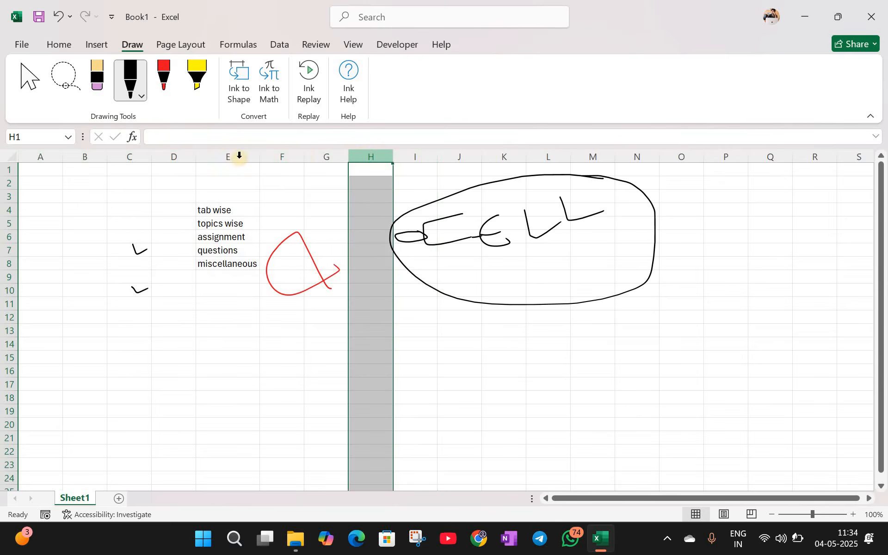
left_click(216, 156)
left_click(327, 152)
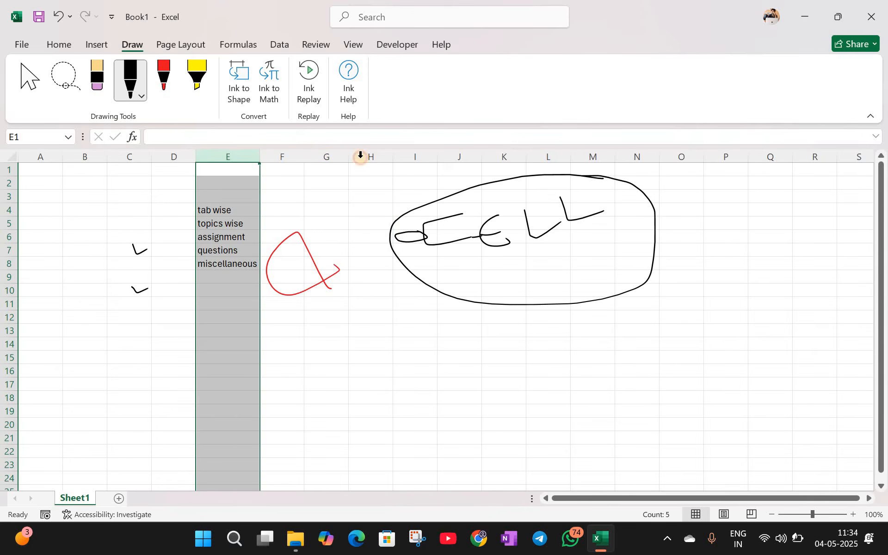
left_click(360, 156)
left_click(117, 155)
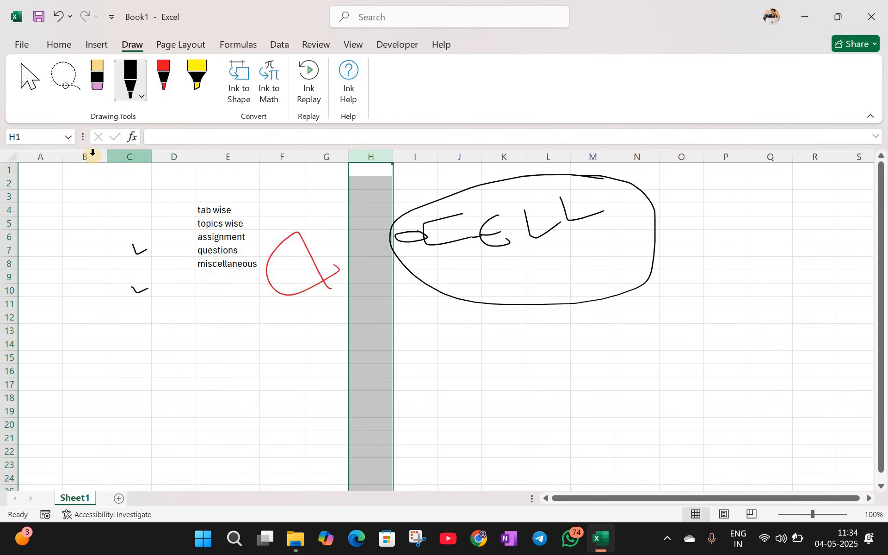
left_click(92, 156)
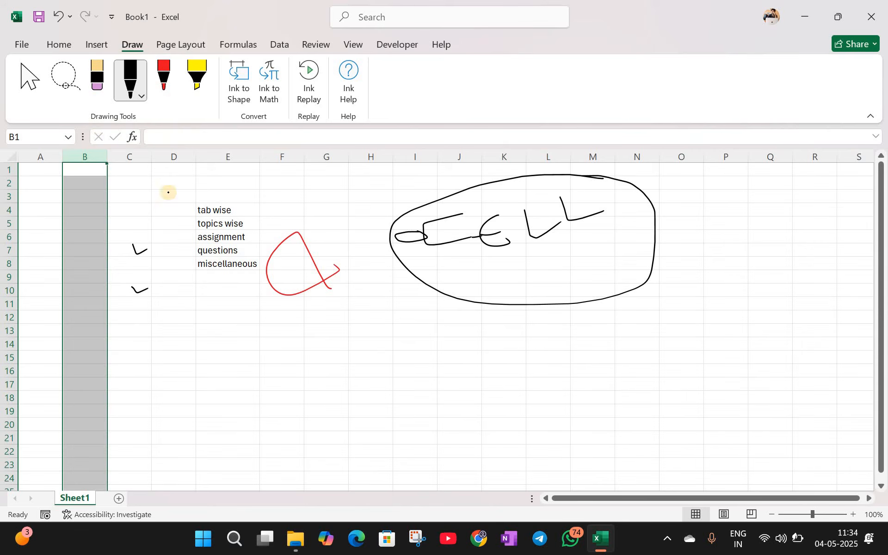
left_click(185, 152)
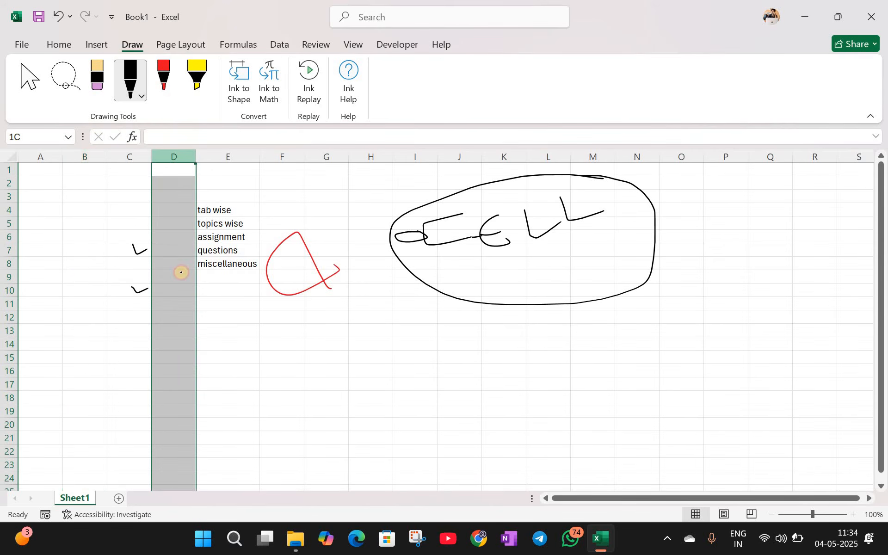
left_click(257, 157)
left_click(291, 156)
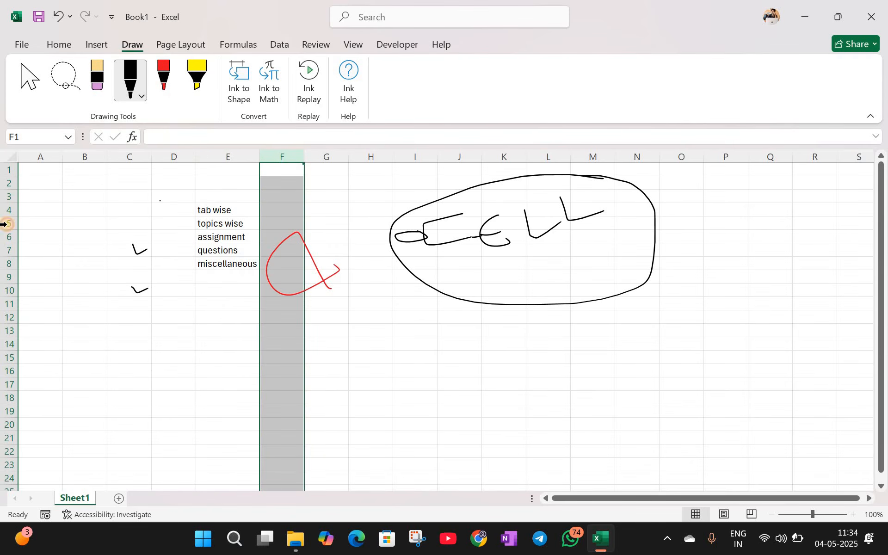
left_click(8, 224)
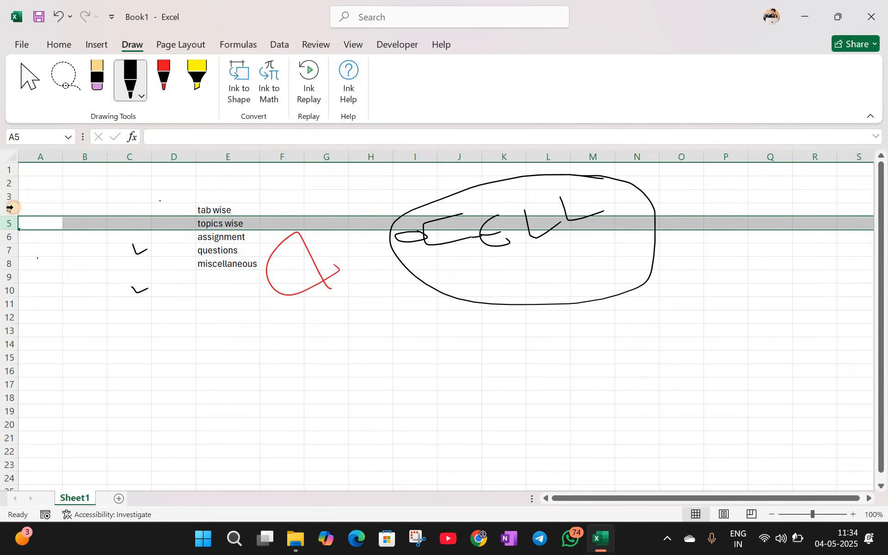
left_click(9, 184)
left_click(10, 237)
left_click(31, 87)
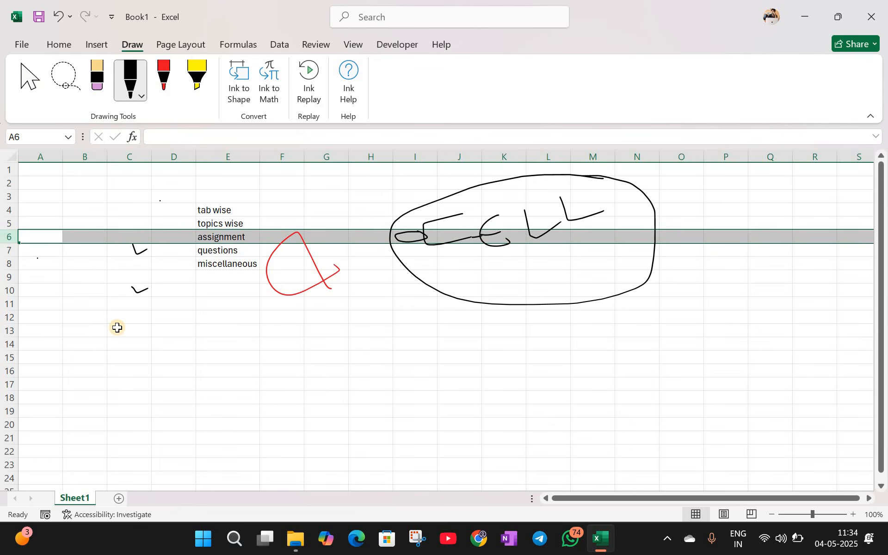
Step: Select cells C13, E13 and I13, then columns E through H
left_click(129, 331)
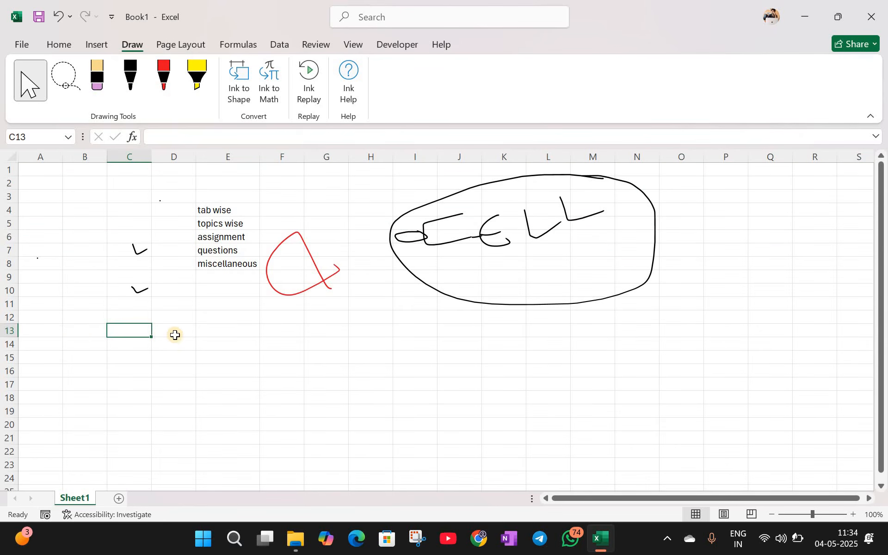
left_click(236, 333)
left_click(426, 328)
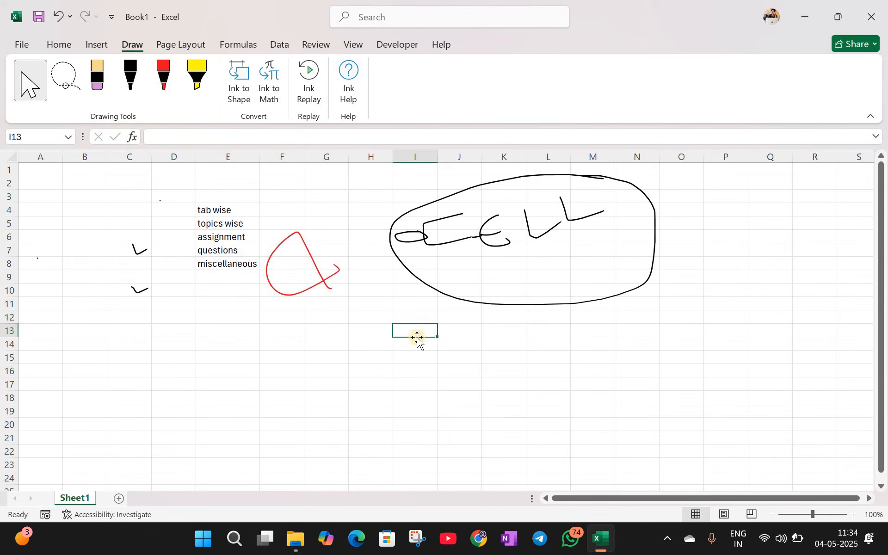
left_click(249, 158)
left_click(285, 159)
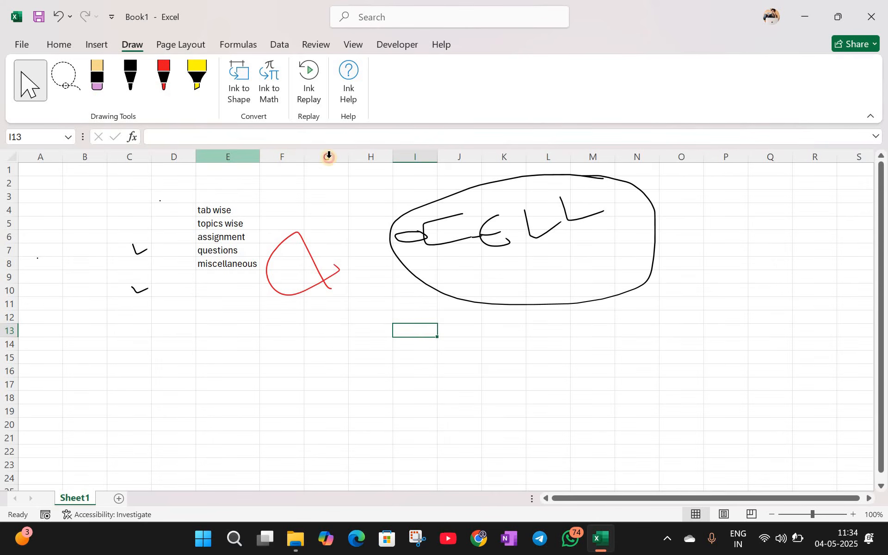
left_click(329, 158)
left_click(362, 157)
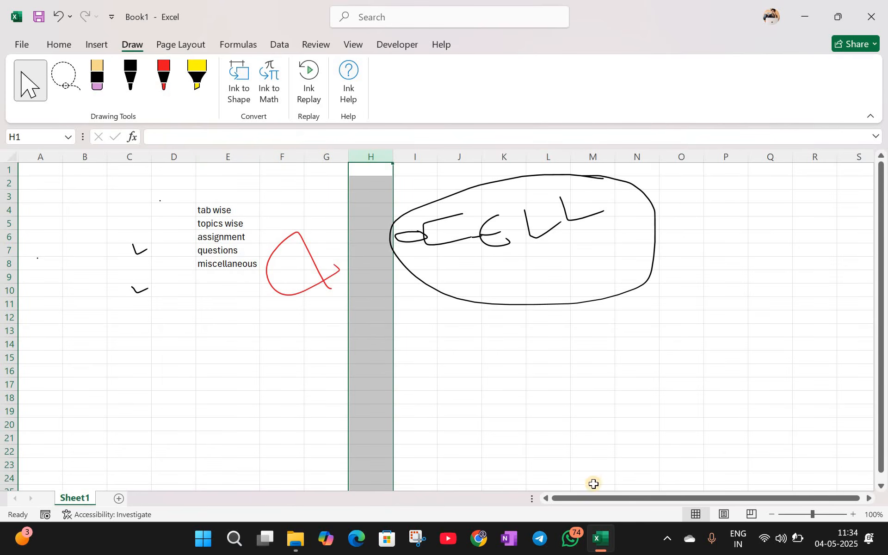
left_click_drag(596, 500, 873, 500)
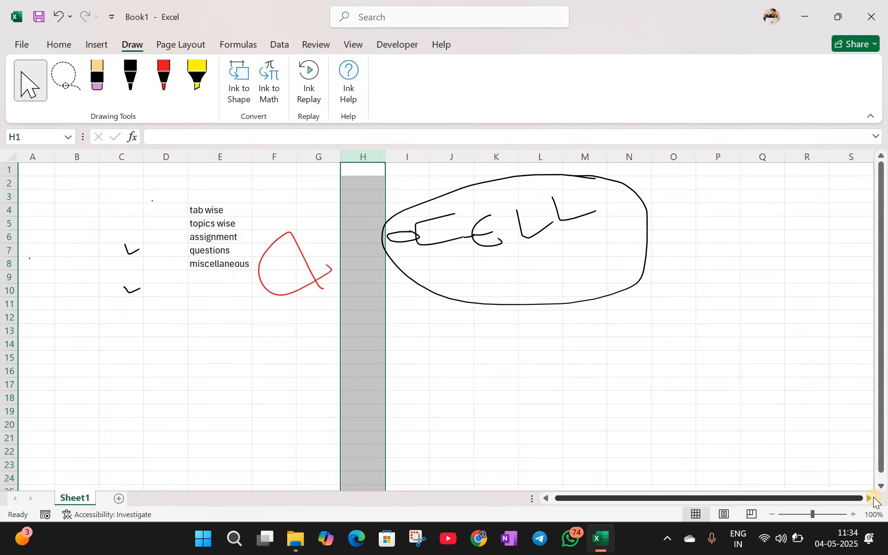
left_click(870, 499)
left_click(870, 500)
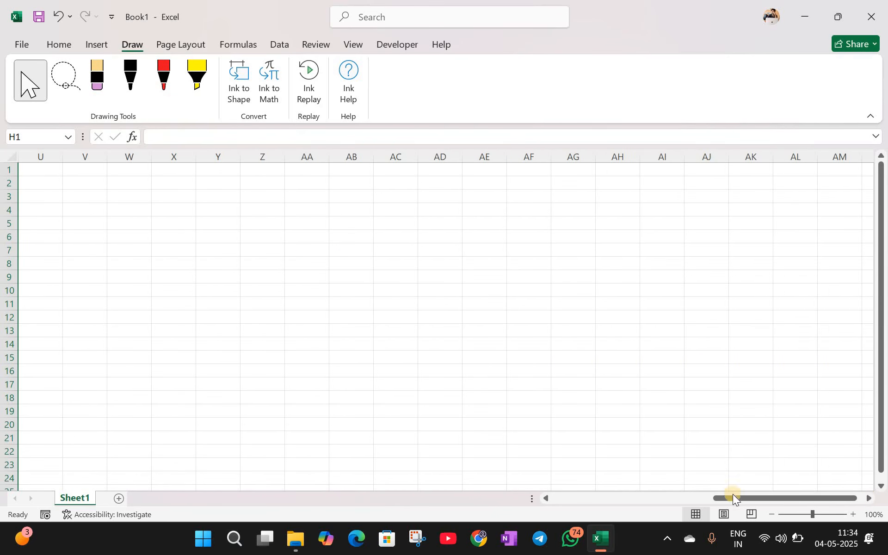
left_click_drag(732, 498, 50, 186)
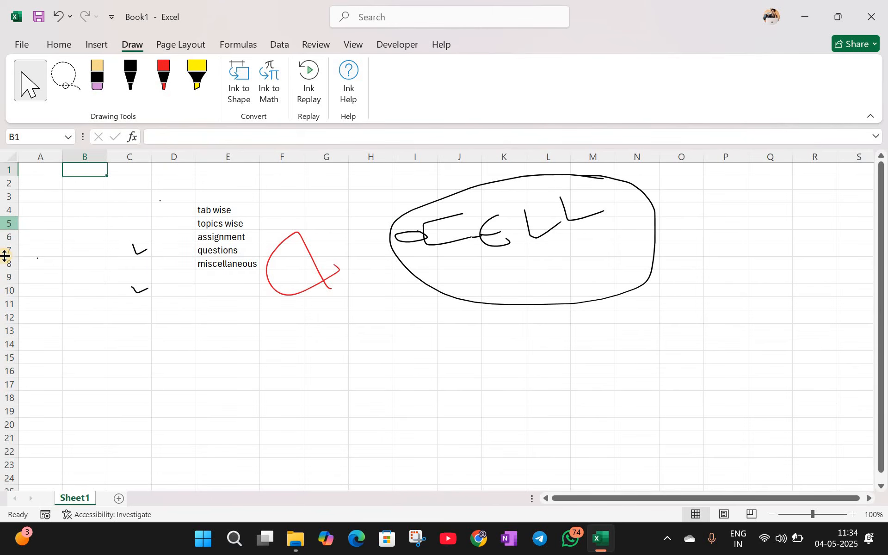
Step: Select rows 5, 14, 17, 19 and 22, then cells A11, E13 and H15
left_click(9, 224)
left_click(6, 345)
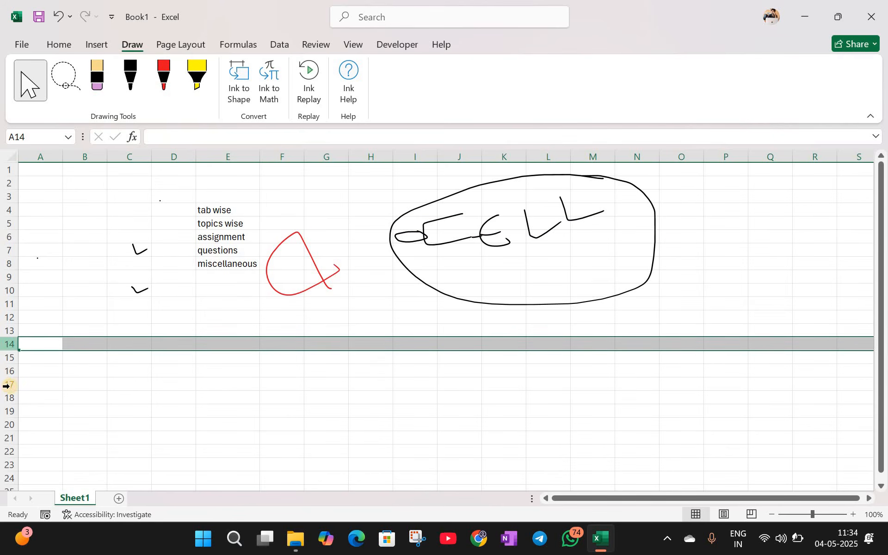
left_click_drag(8, 386, 10, 415)
left_click(5, 411)
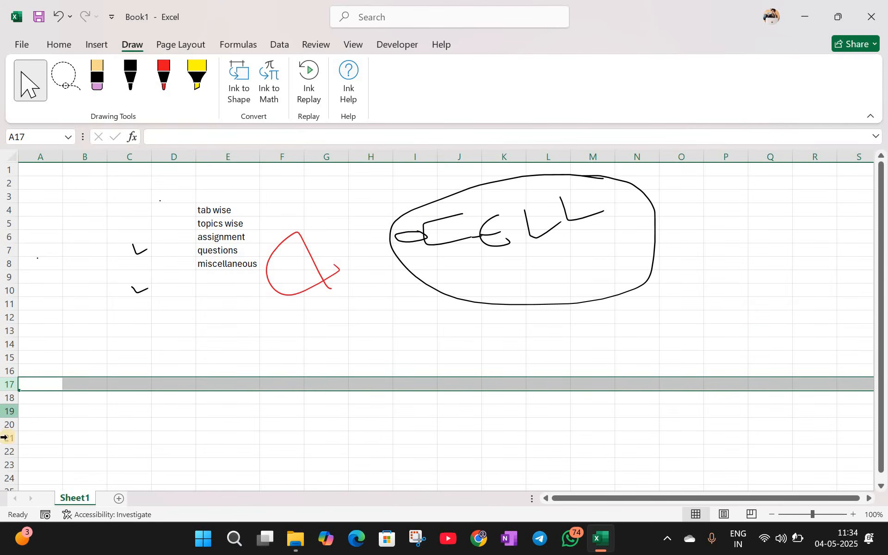
left_click(8, 446)
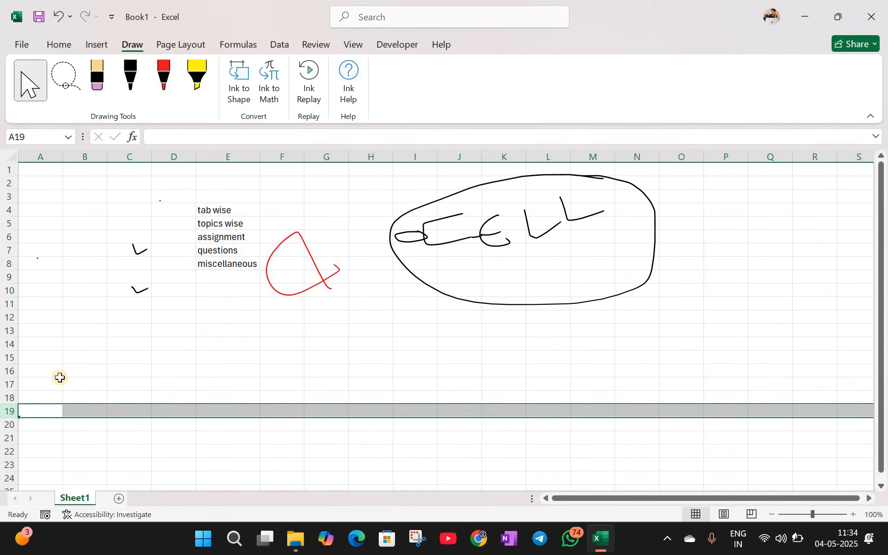
left_click(60, 307)
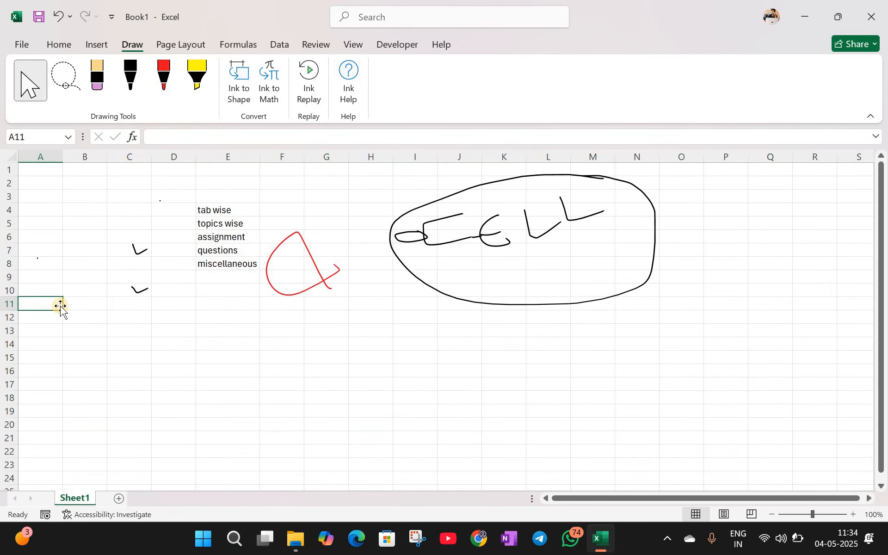
left_click(271, 330)
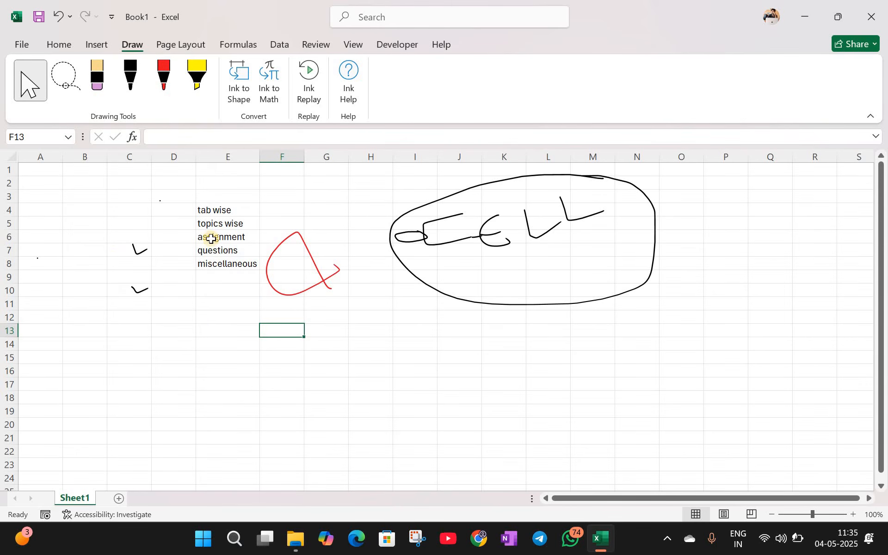
key("Left")
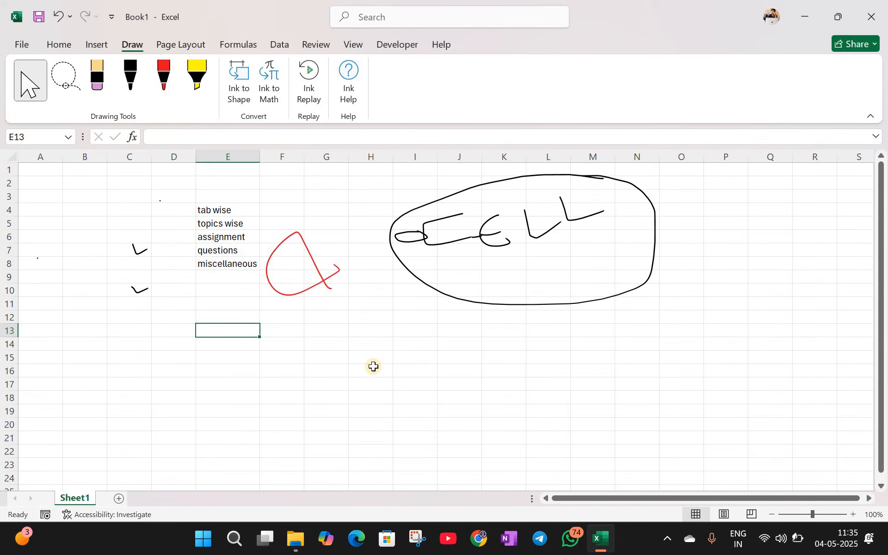
left_click(360, 358)
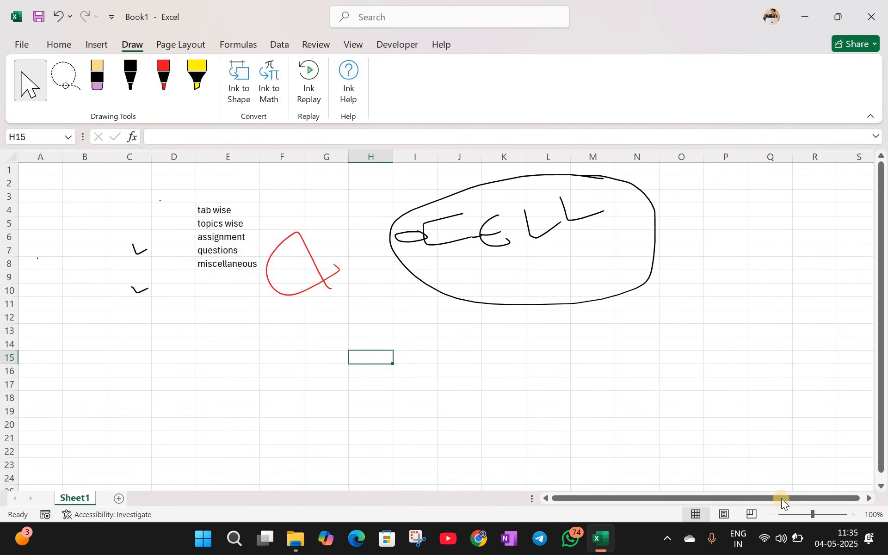
left_click_drag(782, 502, 787, 460)
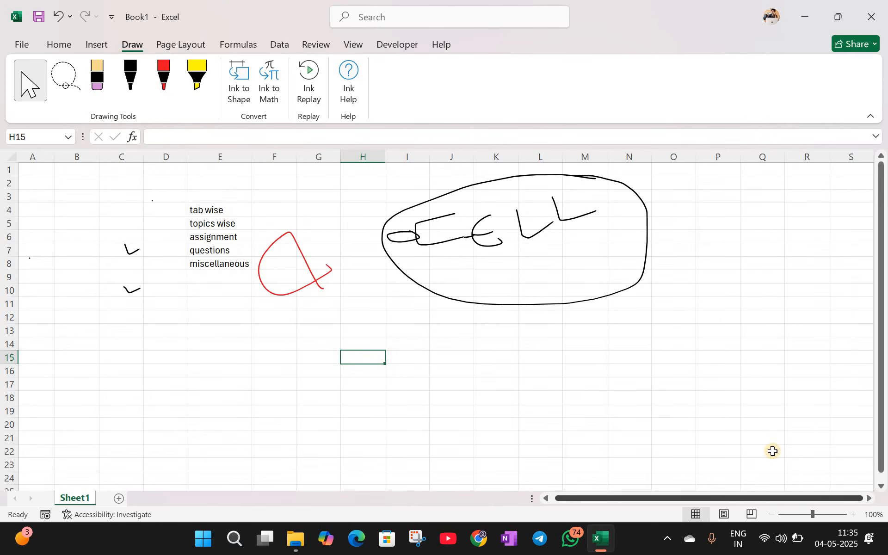
left_click(772, 451)
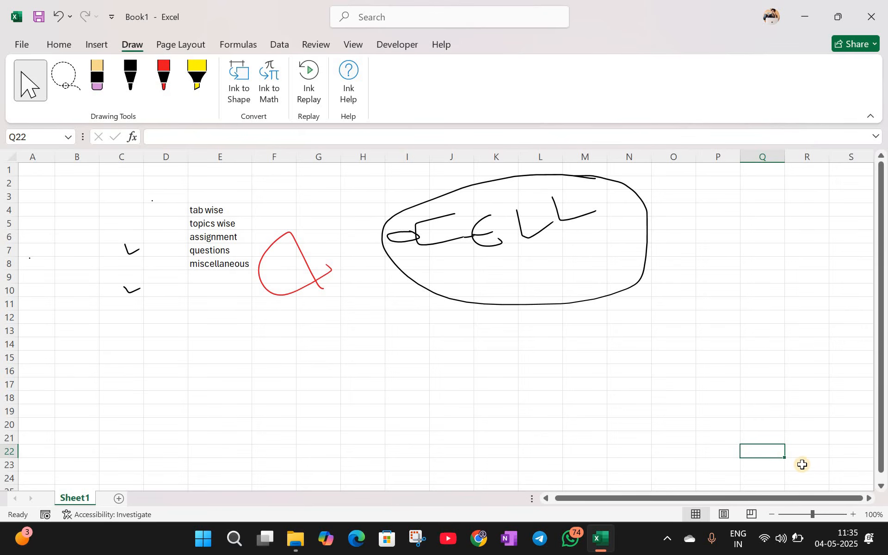
left_click(803, 464)
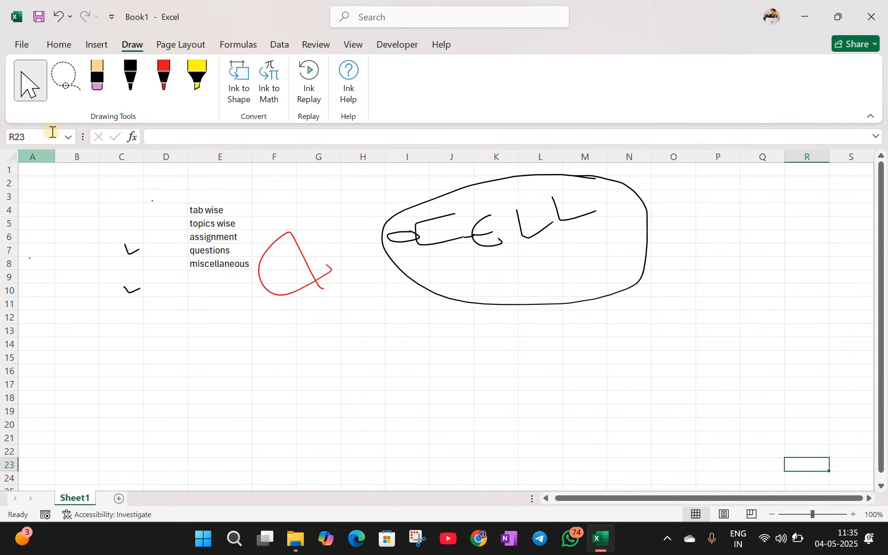
left_click(319, 331)
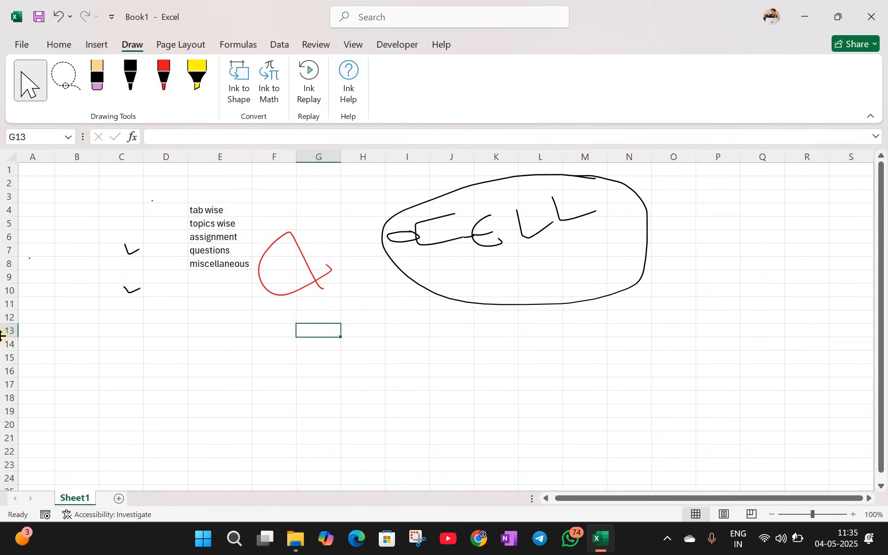
left_click(330, 153)
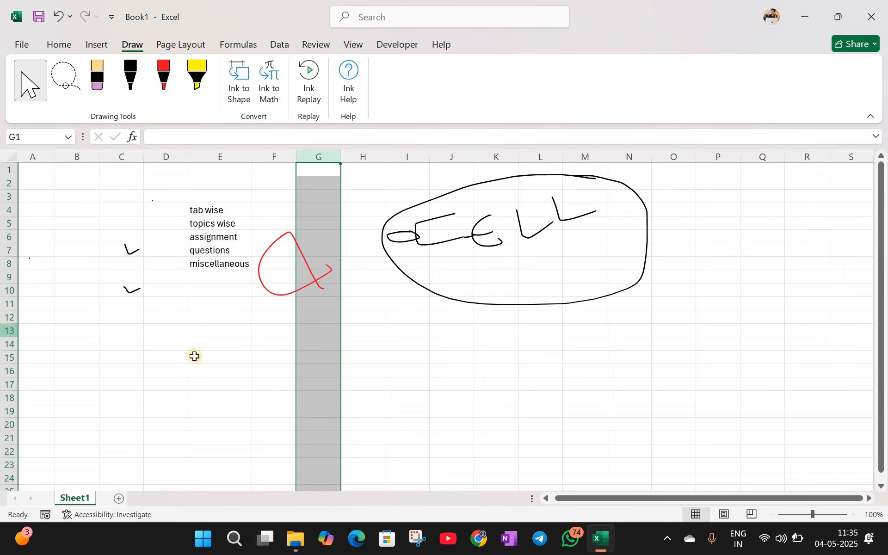
left_click(231, 347)
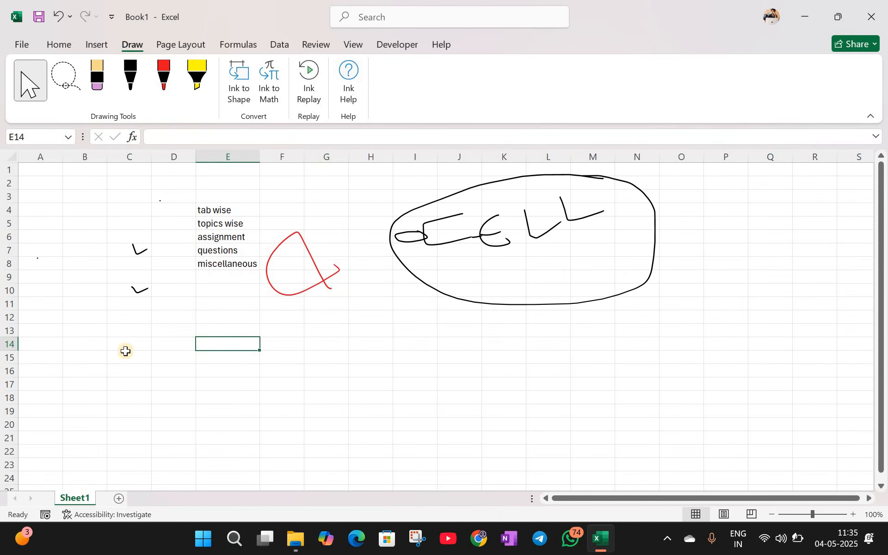
key("Right")
key("Right")
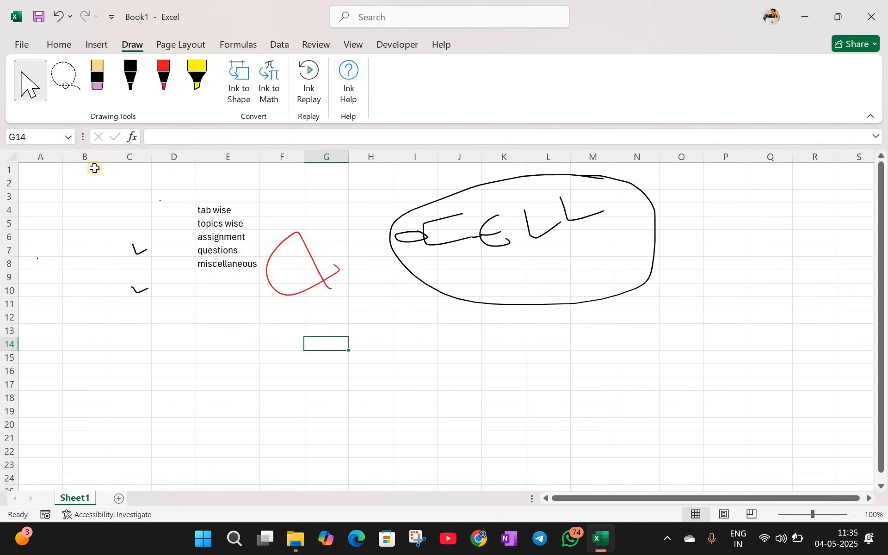
left_click(85, 250)
left_click(199, 313)
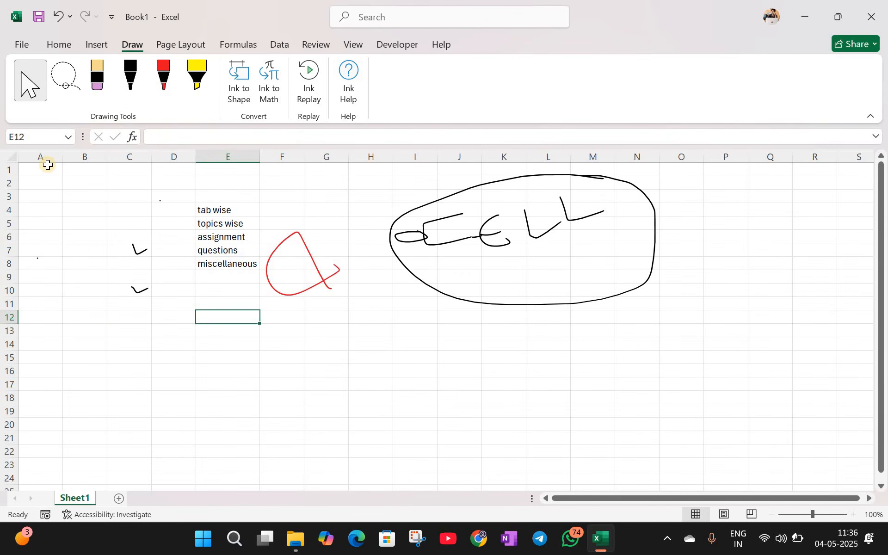
left_click(48, 186)
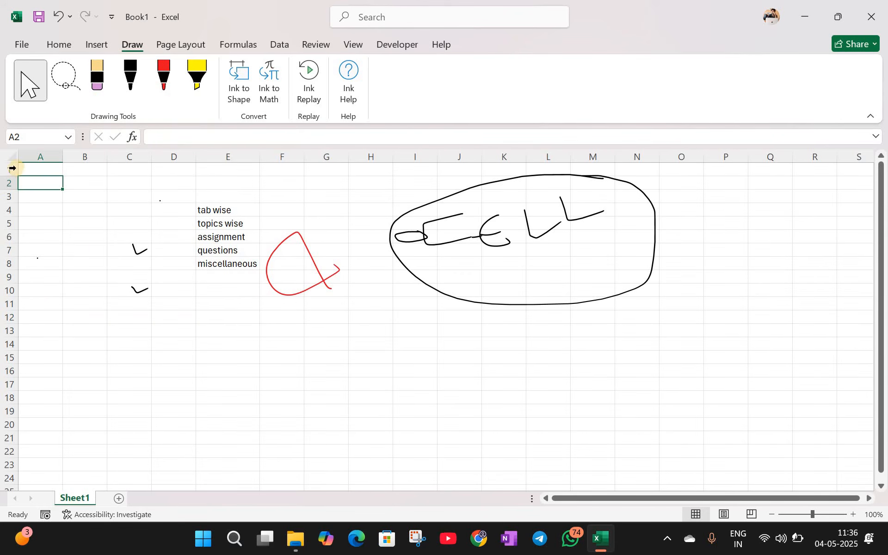
scroll(577, 438, "down", 13)
left_click(578, 439)
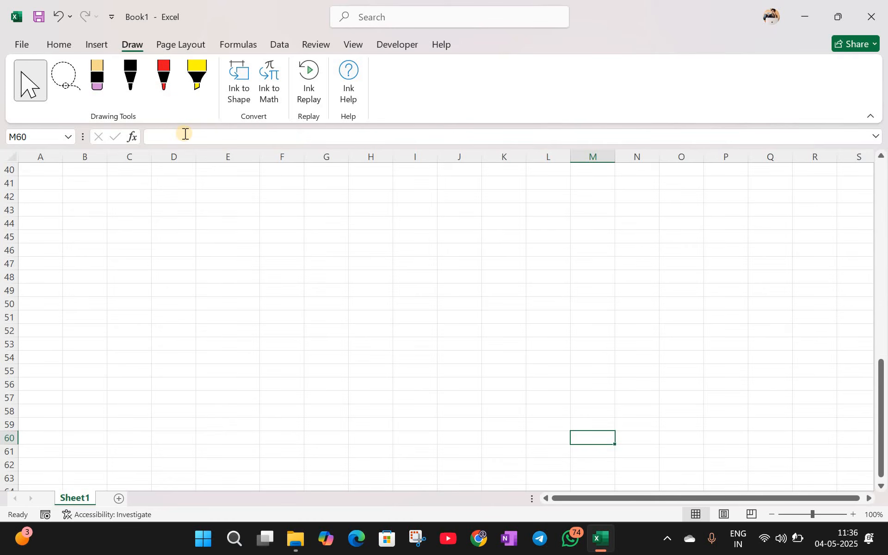
scroll(204, 297, "up", 13)
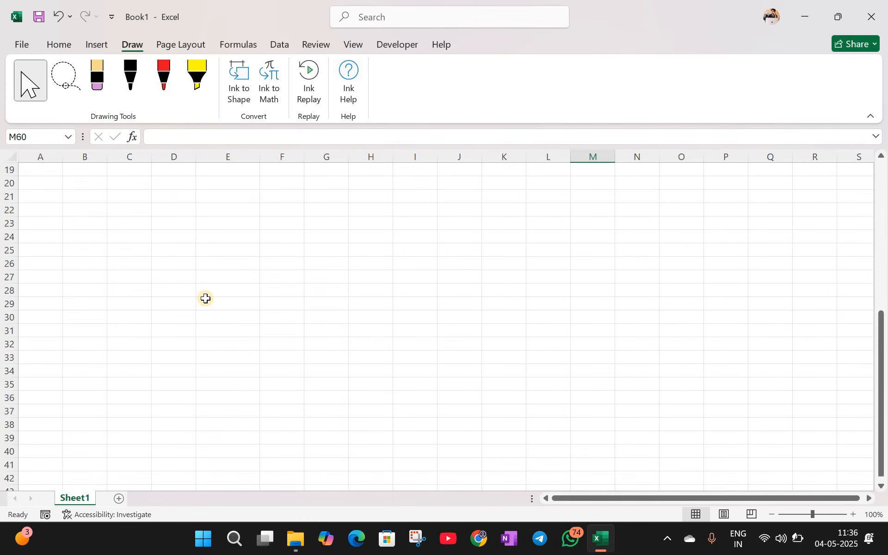
left_click(46, 194)
left_click(367, 396)
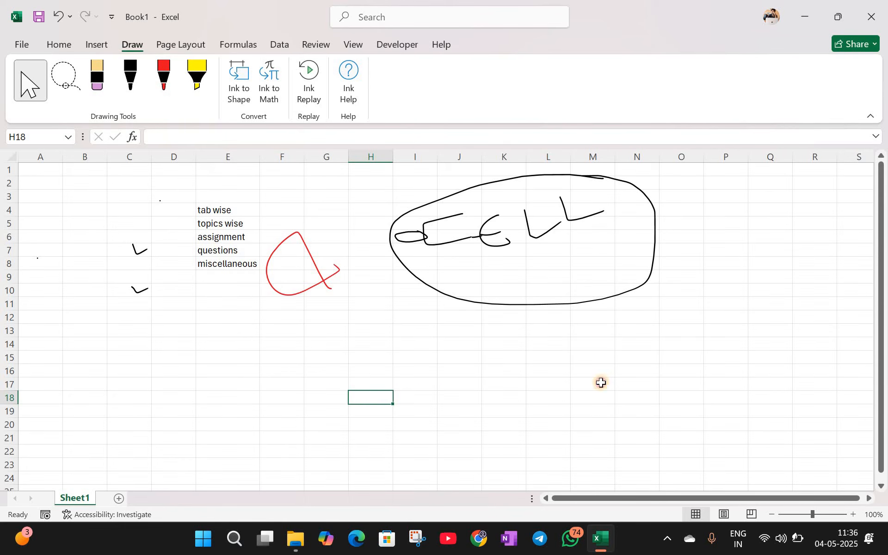
Step: Select cells N16 and H17, columns G, F and D, and rows 6, 8 and 10
left_click(619, 376)
left_click(388, 382)
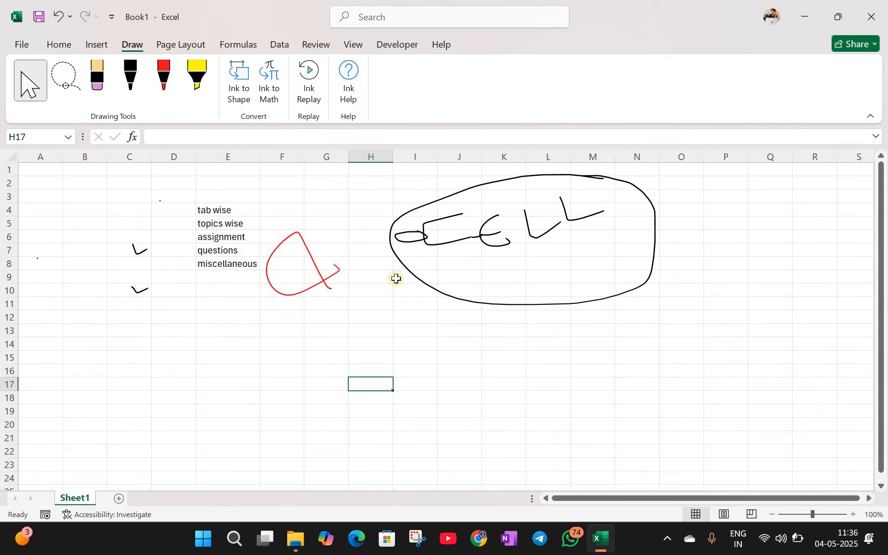
left_click(317, 157)
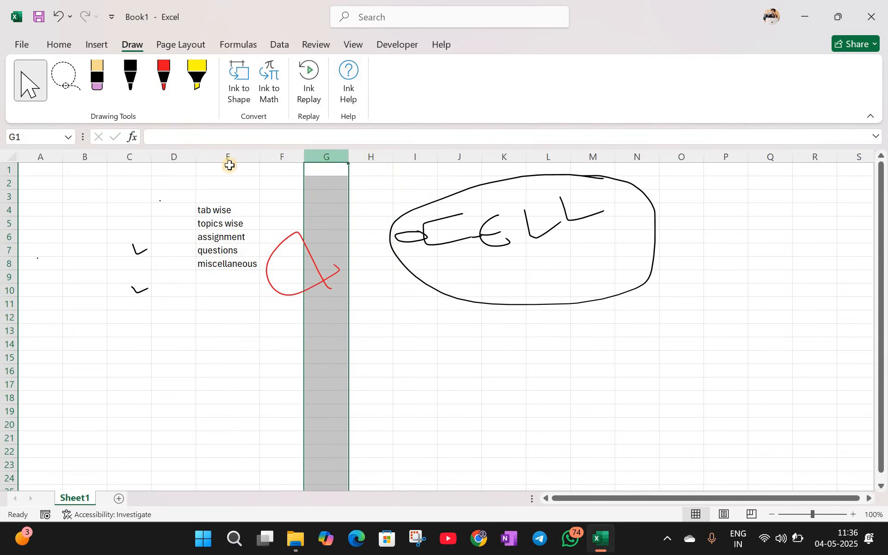
left_click(283, 157)
left_click(183, 156)
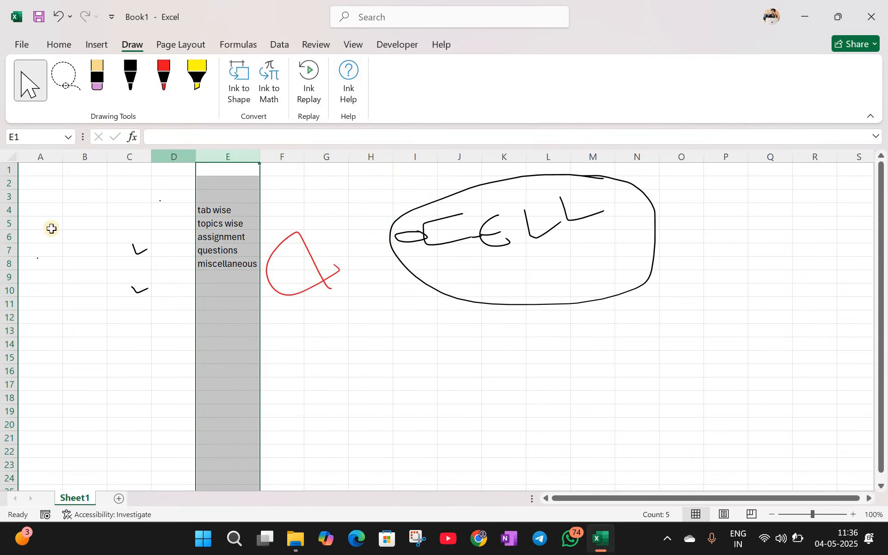
left_click(6, 237)
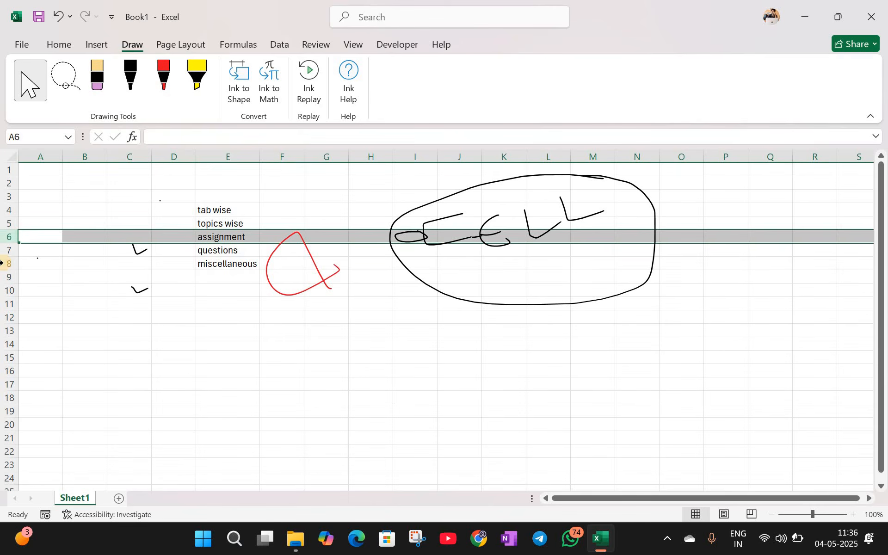
left_click(1, 263)
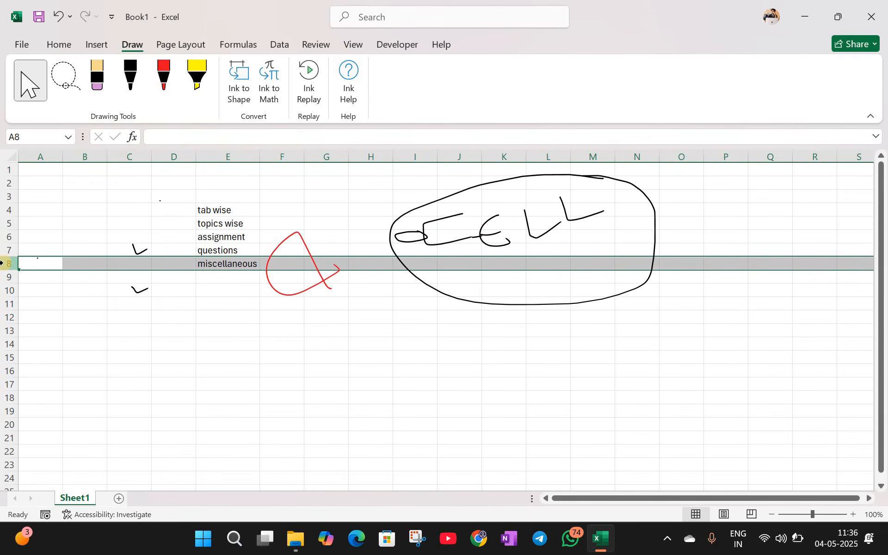
left_click(6, 290)
key("Down")
key("Down")
key("Right")
key("Right")
key("Right")
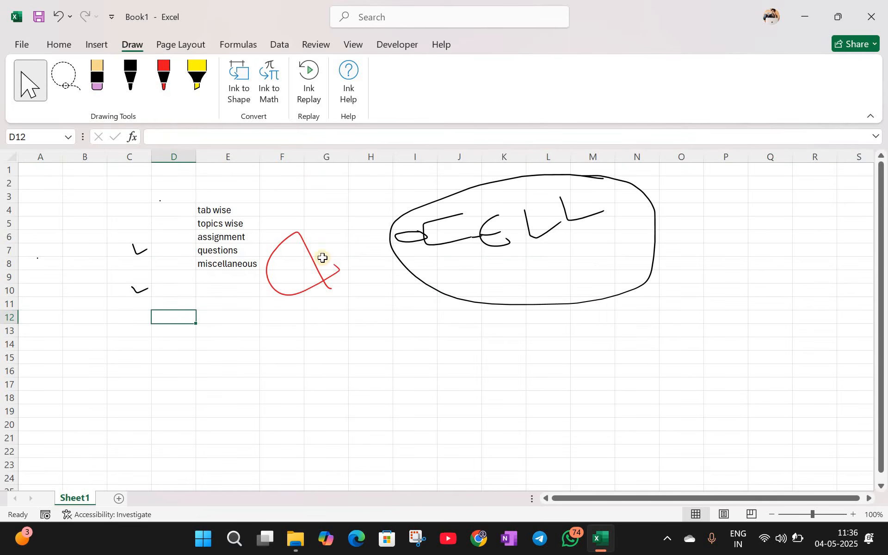
left_click(453, 363)
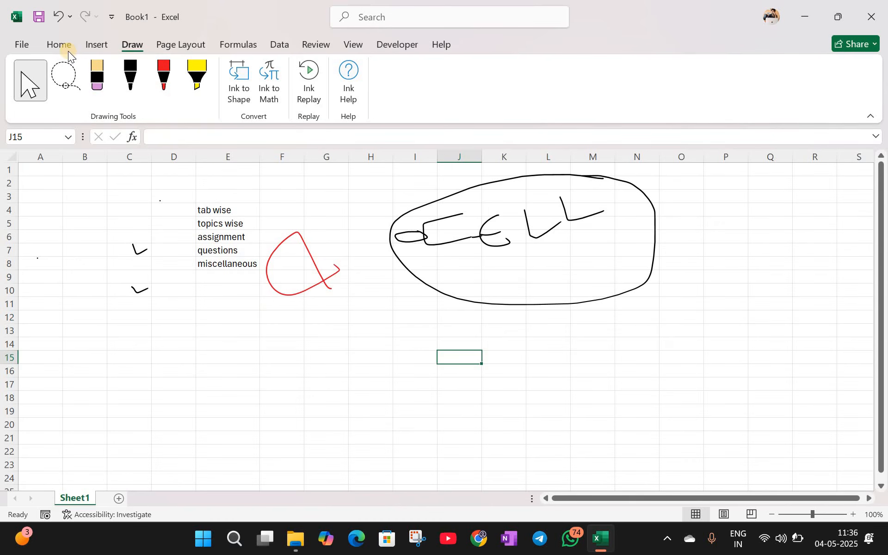
Step: Go via the Home tab back to Draw and switch on Lasso Select for ink
left_click(66, 48)
left_click(317, 333)
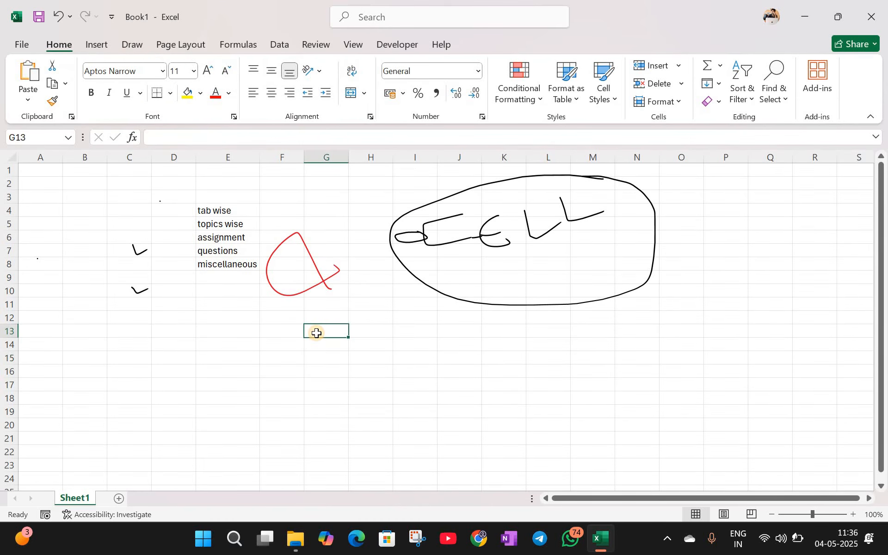
left_click(136, 41)
left_click(65, 81)
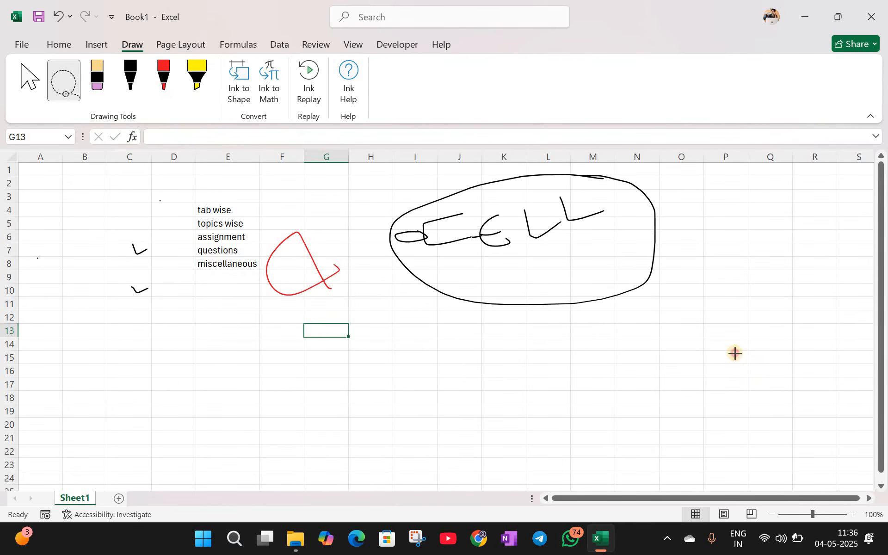
Step: Lasso the red loop, circled scribble and column C ticks, delete them, and return to Home
mouse_move(736, 353)
left_mouse_down()
mouse_move(690, 170)
mouse_move(657, 164)
left_mouse_up()
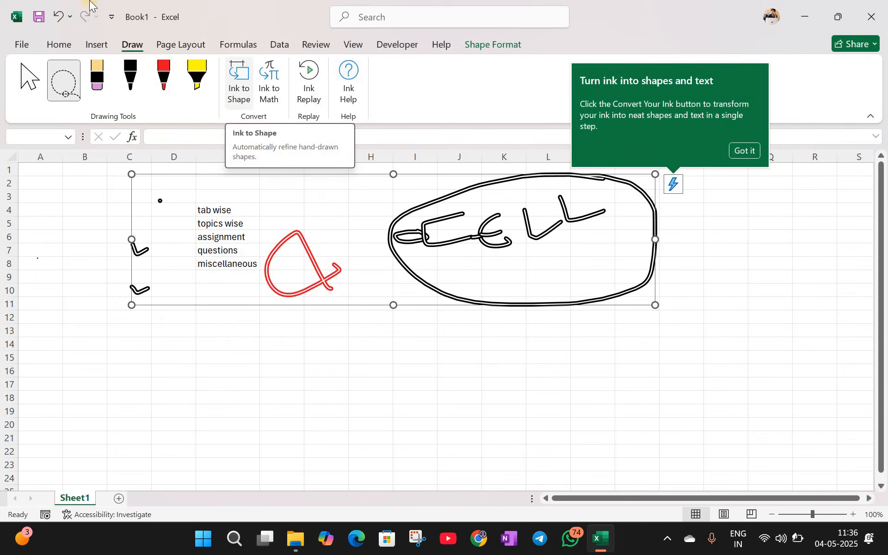
key("Delete")
key("Escape")
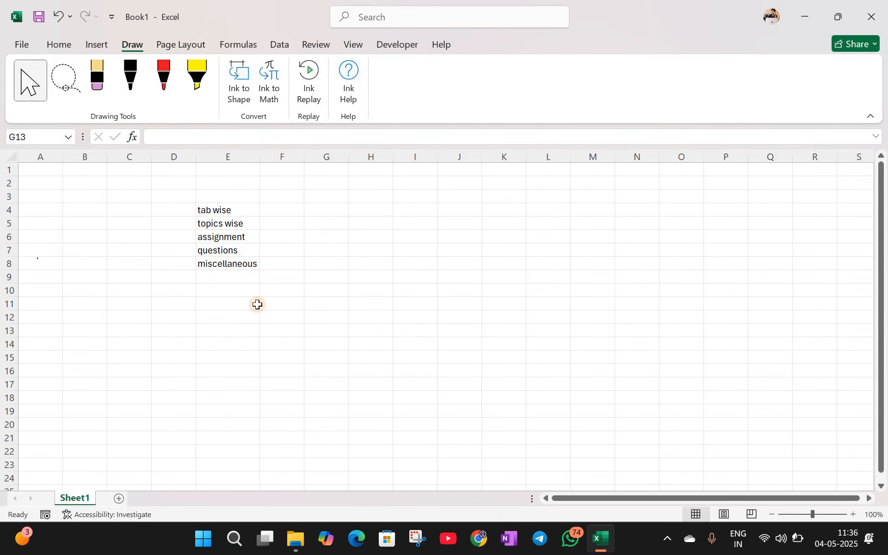
left_click(64, 43)
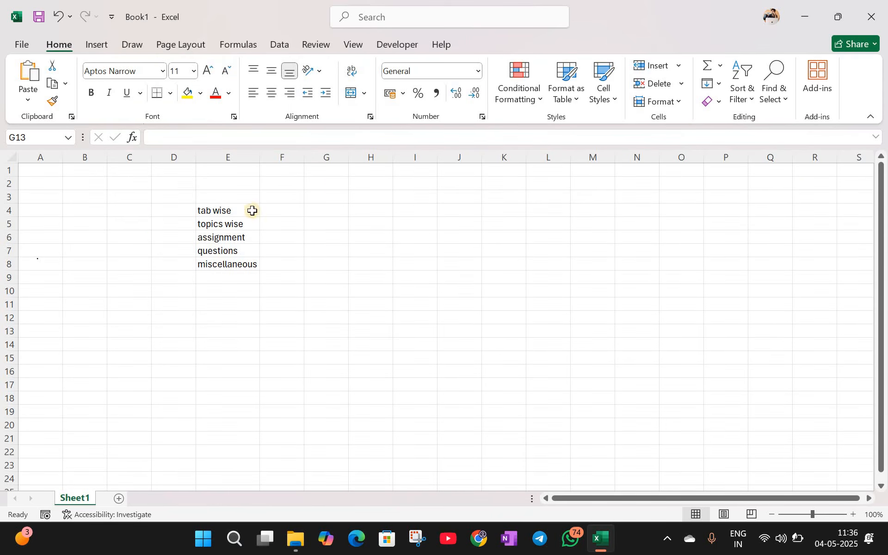
Step: Type 'Empyee Name' into G1 and drag column G wider to fit it
left_click(324, 172)
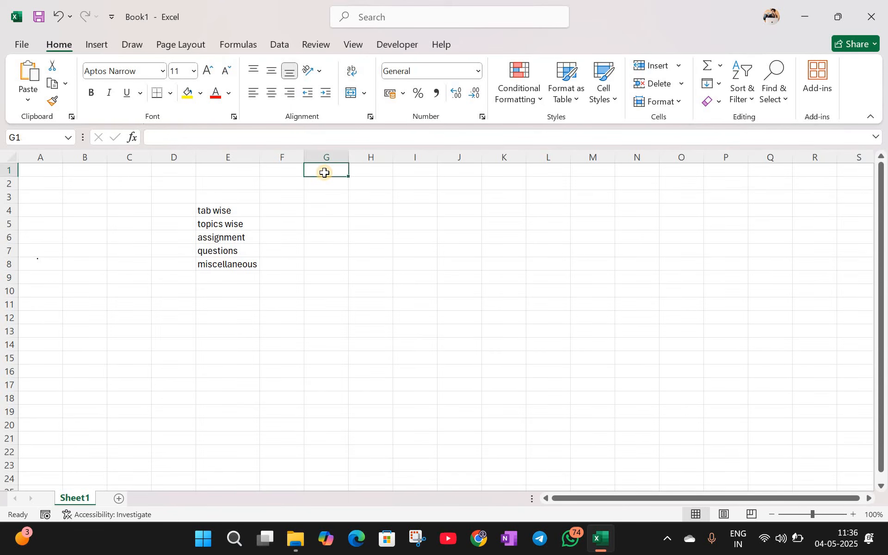
type("Em")
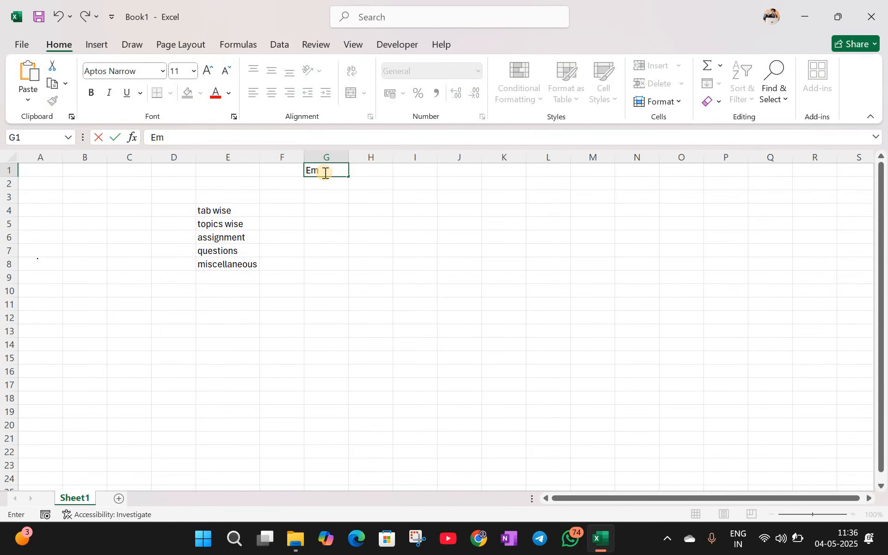
type("pyee Names")
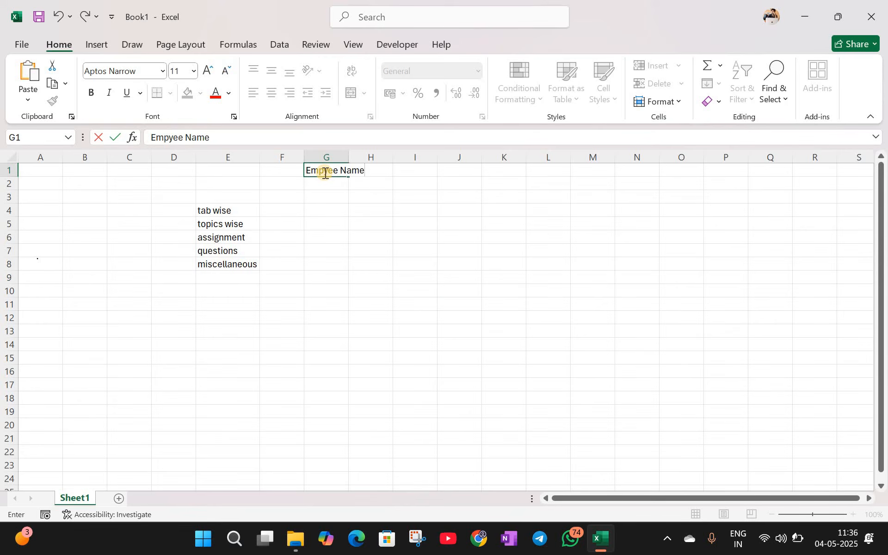
key("BackSpace")
left_click(454, 303)
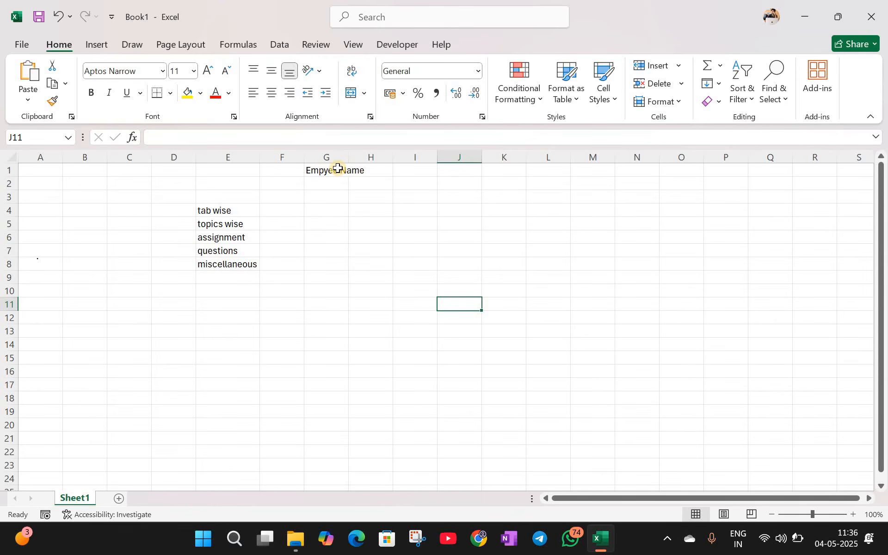
left_click(338, 170)
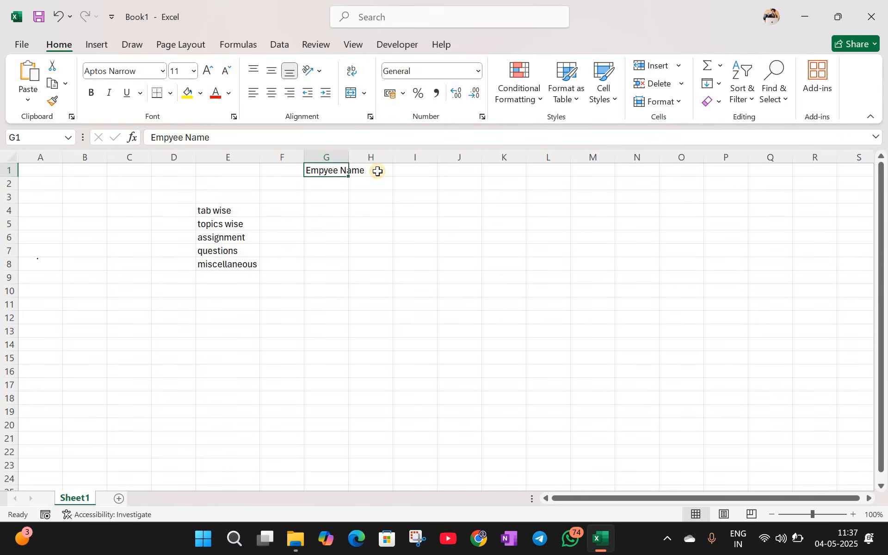
left_click(377, 171)
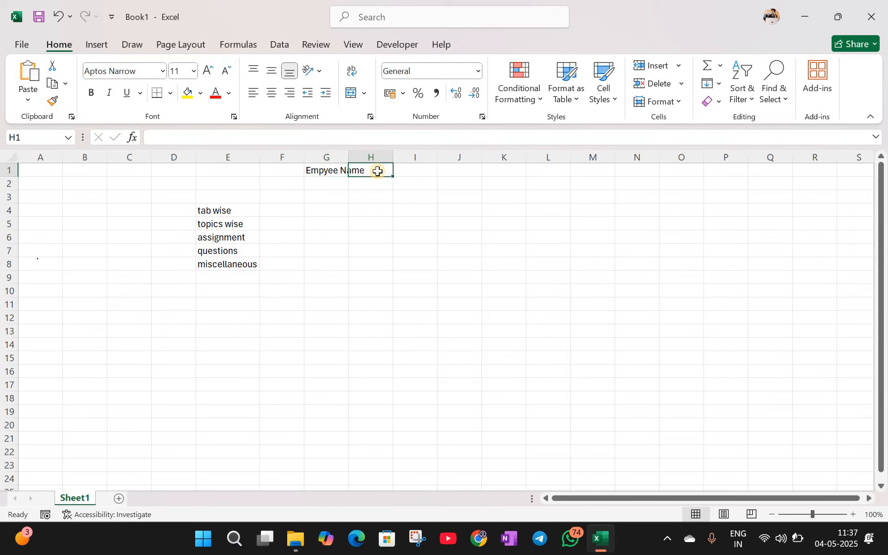
left_click(339, 169)
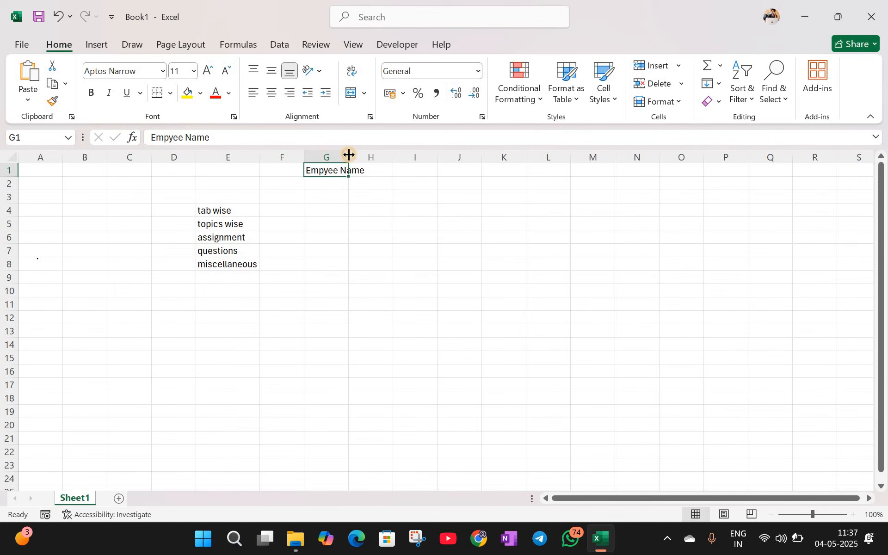
left_click_drag(351, 155, 369, 159)
Step: Enter 'Employee Department' in H1 and widen column H to fit it
left_click(407, 196)
left_click(422, 207)
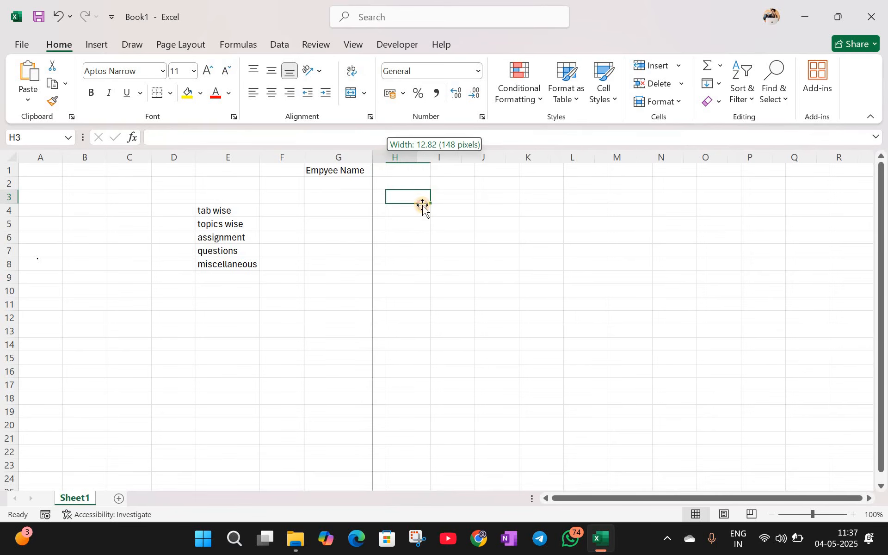
left_click(425, 167)
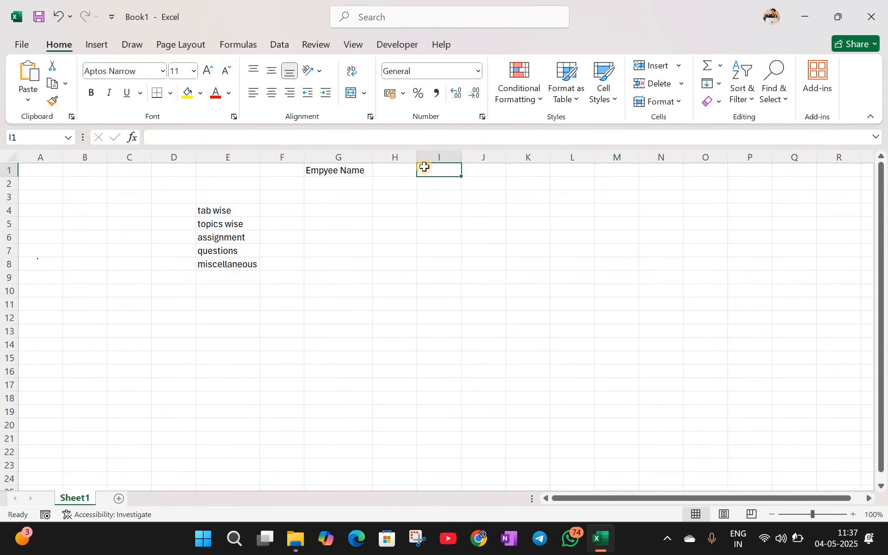
key("Left")
type("Emoyee")
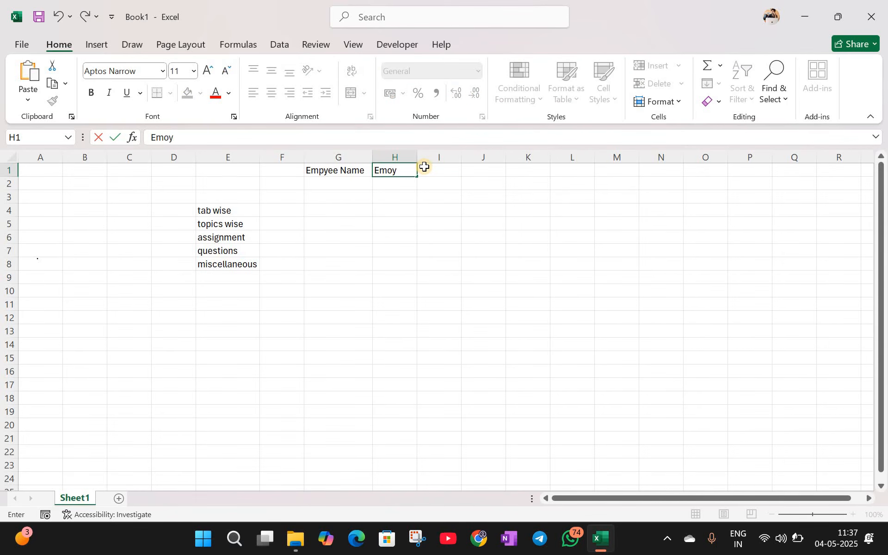
key("BackSpace")
key("BackSpace")
key("BackSpace")
key("BackSpace")
type("ployee DEpar")
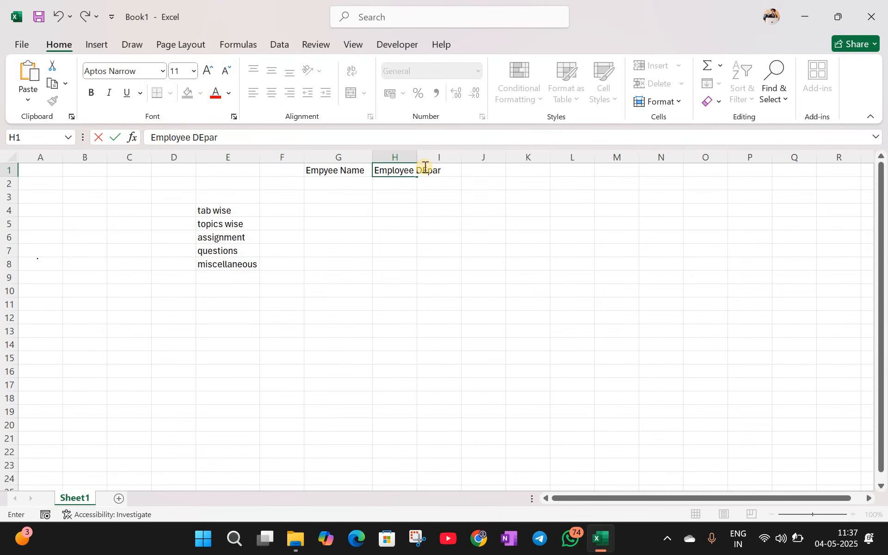
type("tment")
left_click(439, 209)
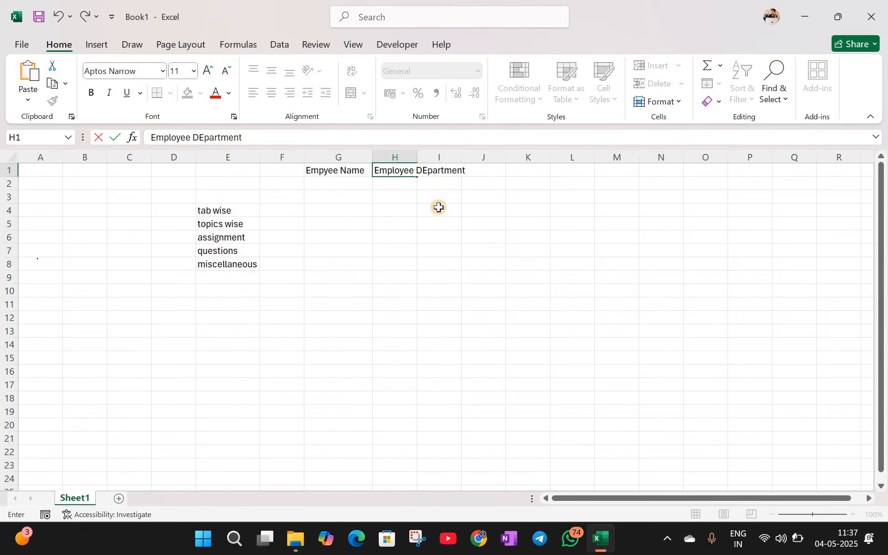
left_click(414, 171)
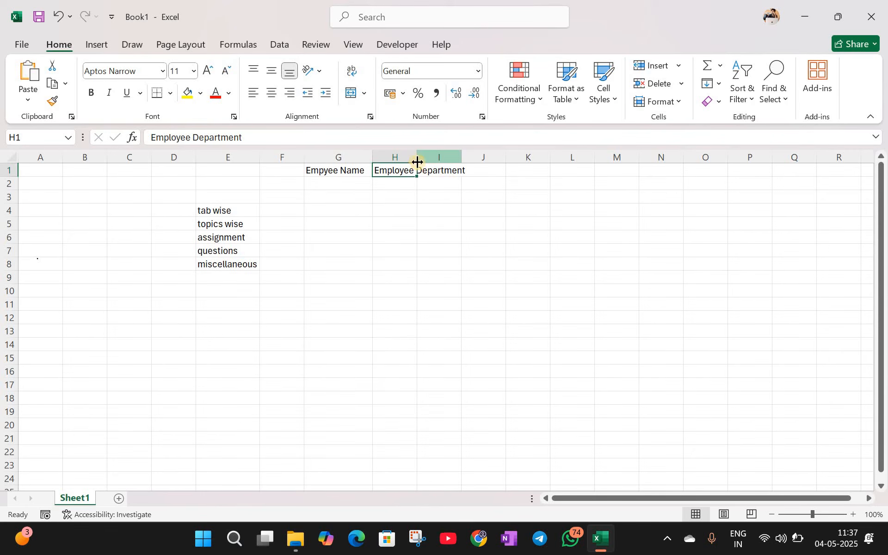
left_click(434, 198)
left_click_drag(417, 159, 472, 159)
left_click(405, 169)
left_click(389, 157)
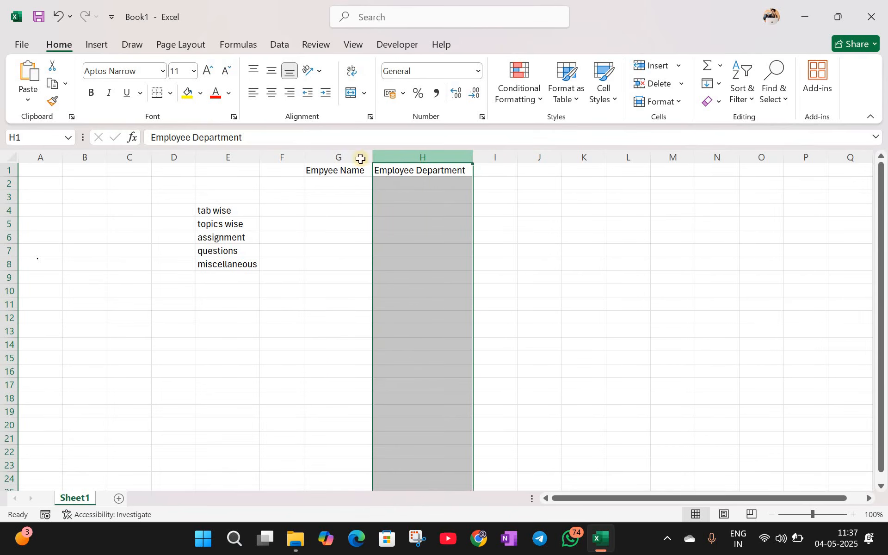
Step: Enter 'Employee Salary' in I1 and AutoFit column I
left_click(493, 169)
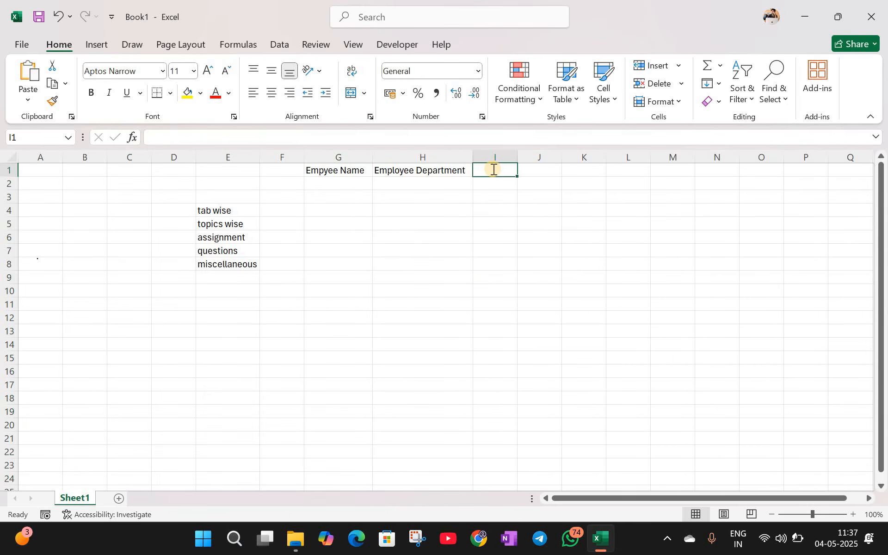
type("Empl")
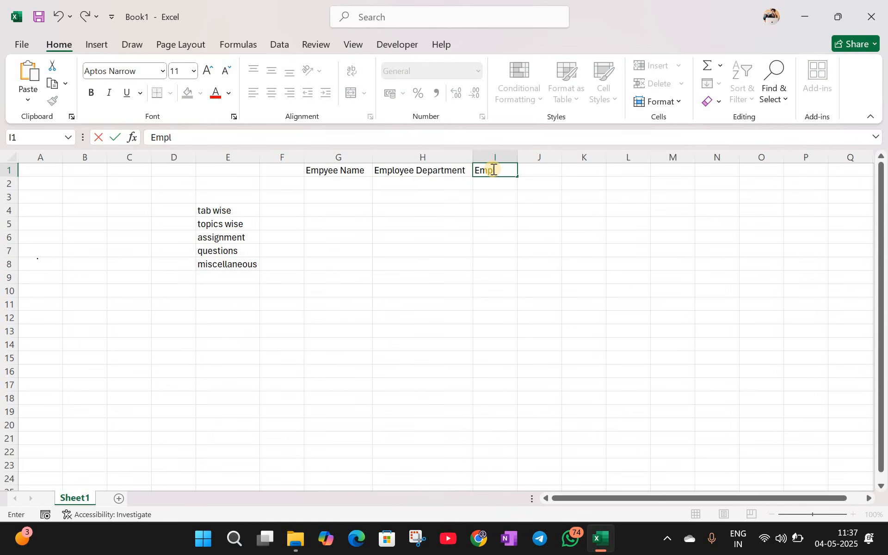
type("oyee Salary")
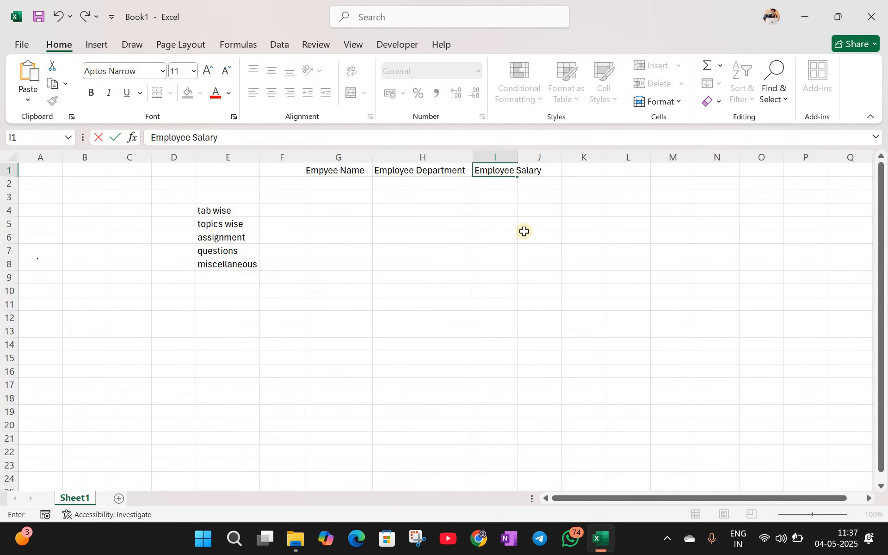
left_click(524, 231)
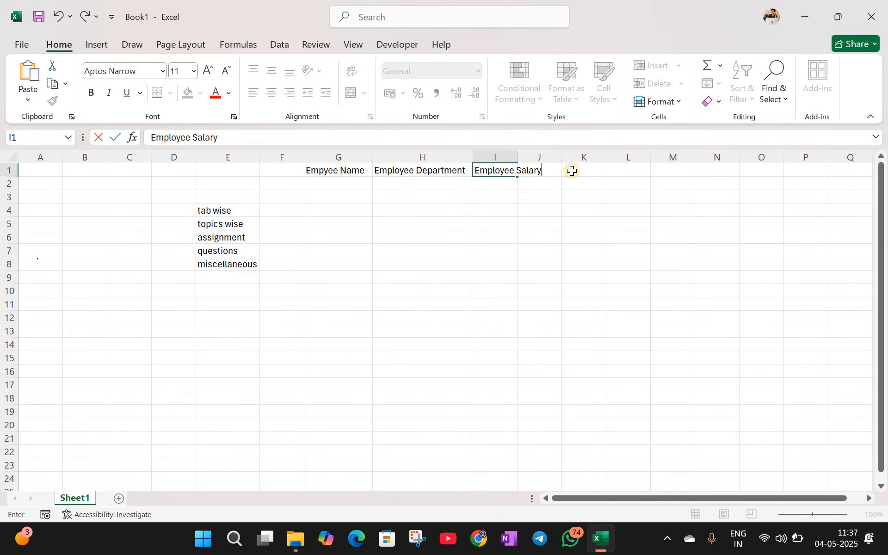
double_click(518, 154)
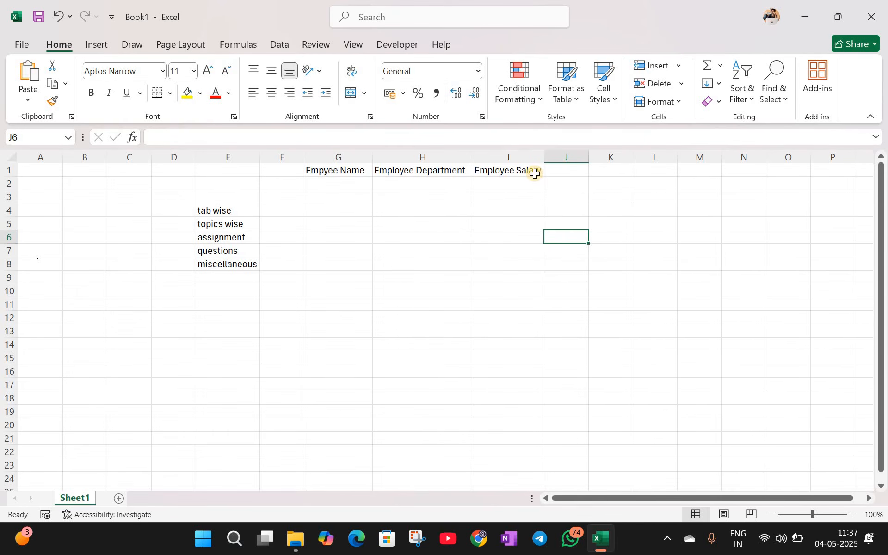
left_click_drag(338, 183, 512, 259)
left_click(516, 275)
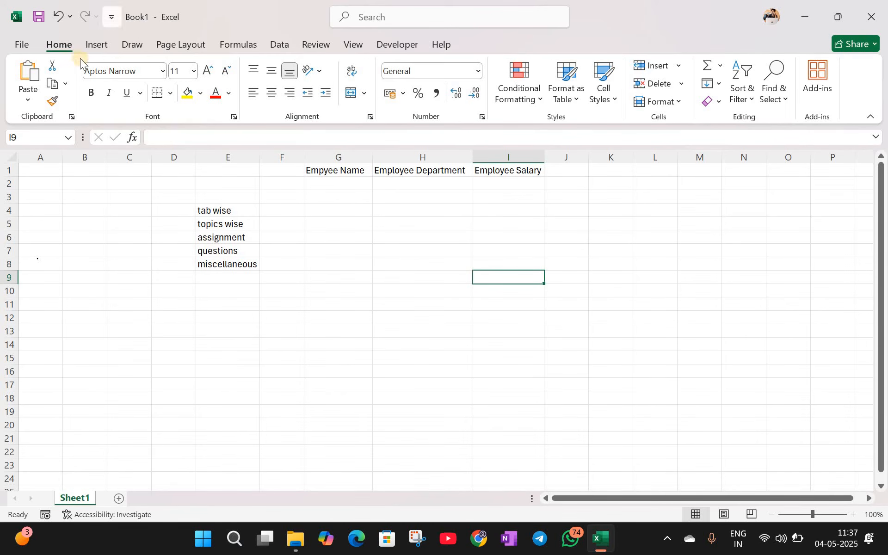
left_click(105, 42)
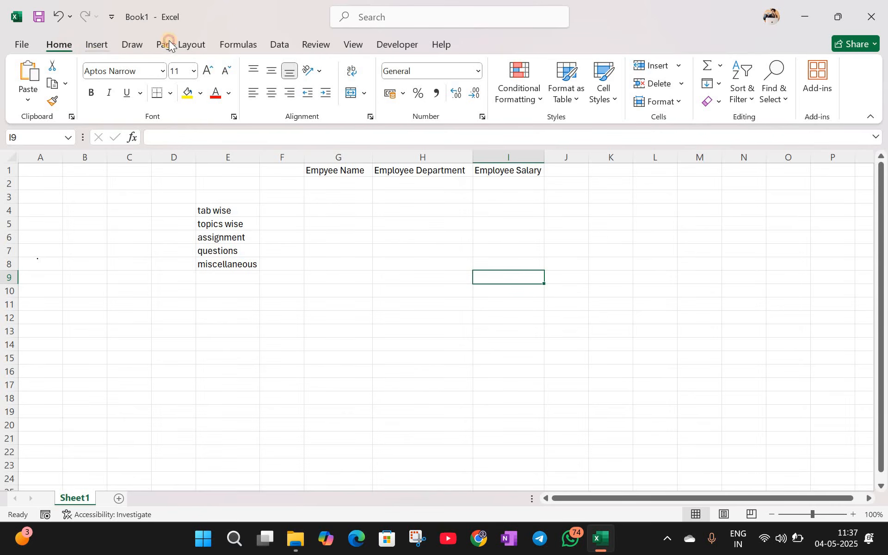
left_click(127, 44)
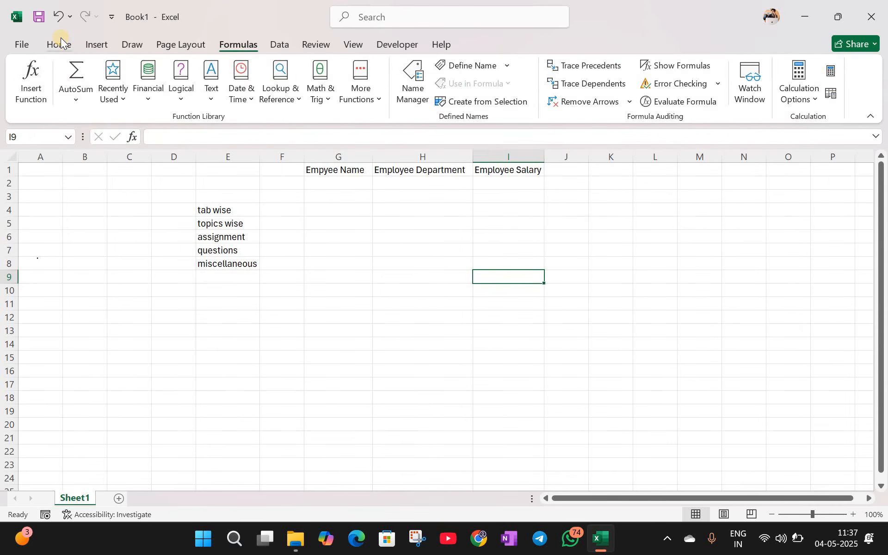
left_click(60, 38)
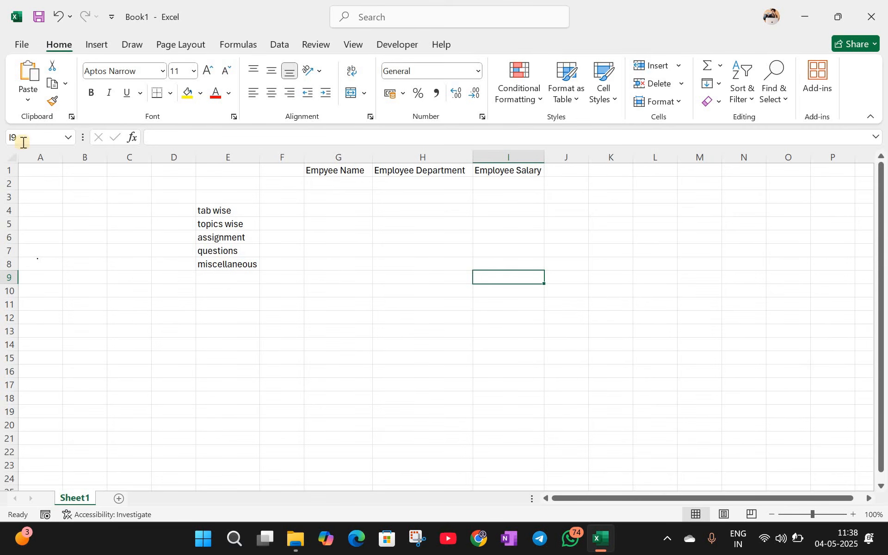
left_click(224, 227)
key("Down")
key("Down")
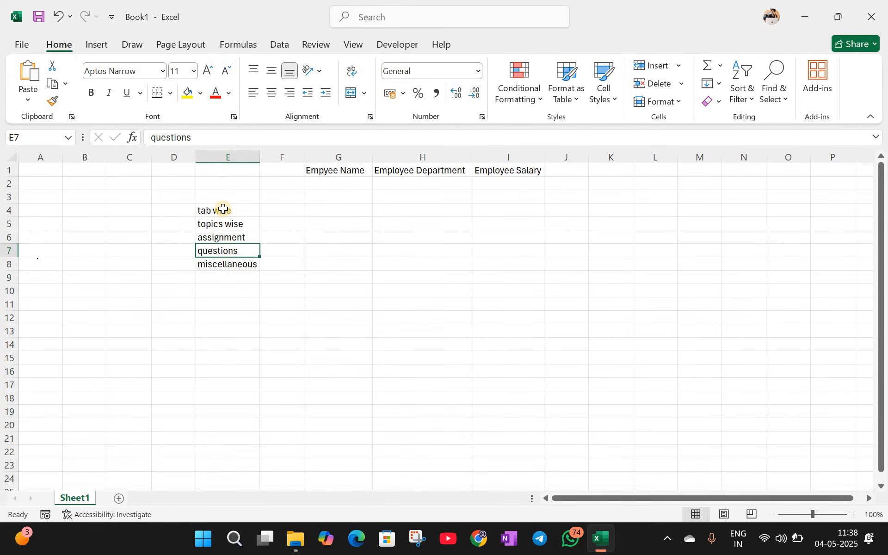
key("Down")
left_click(222, 206)
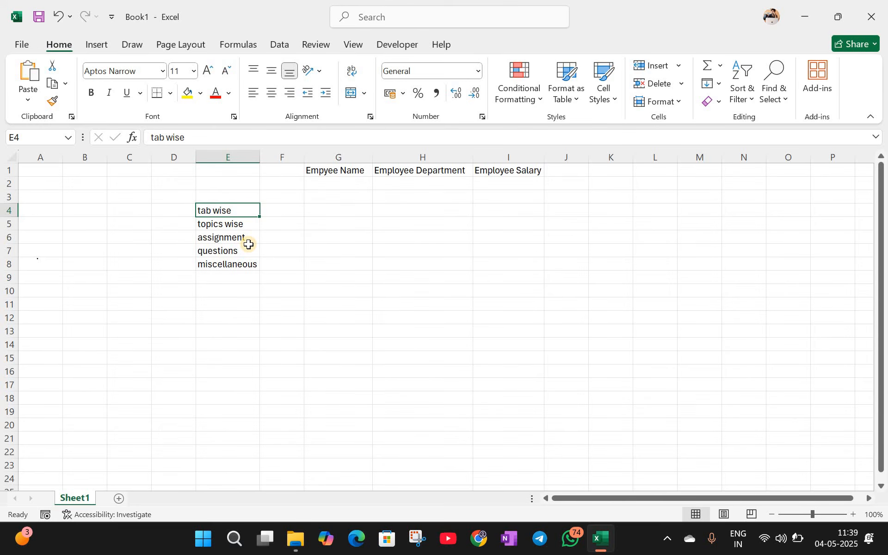
left_click(244, 276)
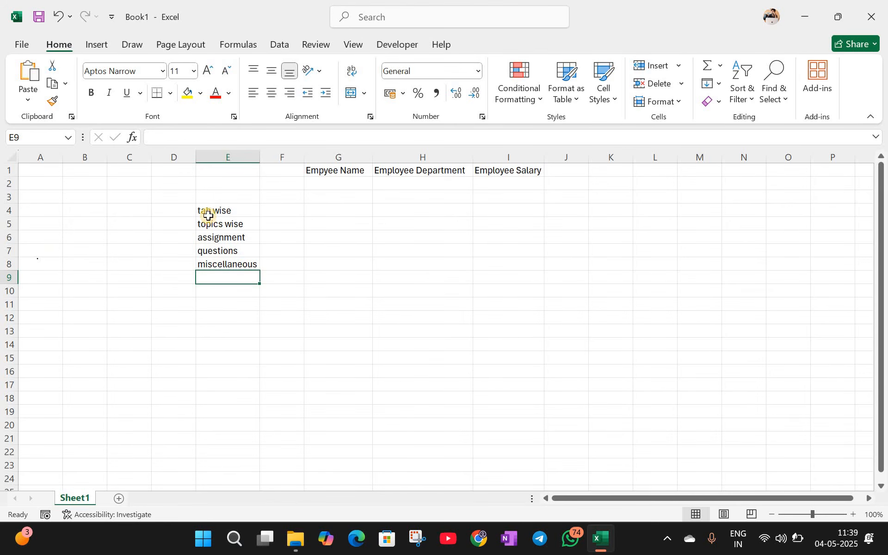
key("Up")
key("Up")
key("Up")
key("Up")
key("Up")
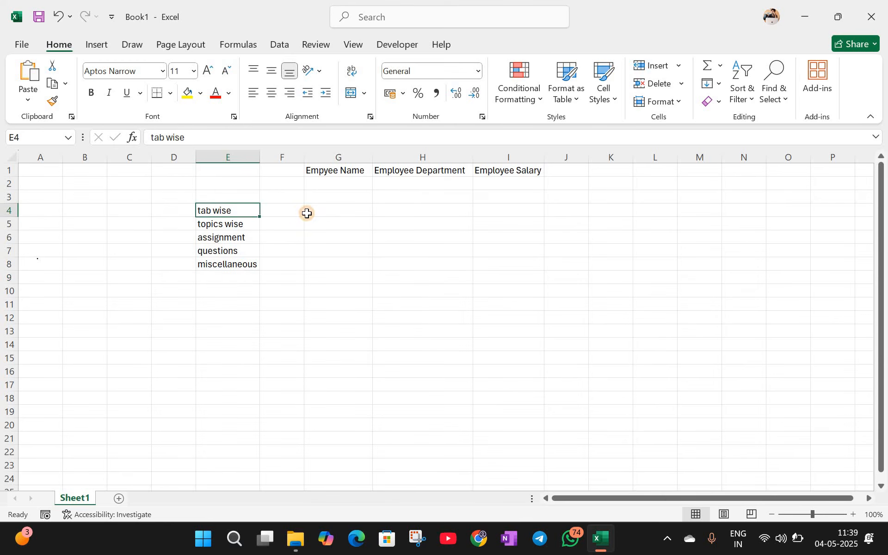
left_click(307, 212)
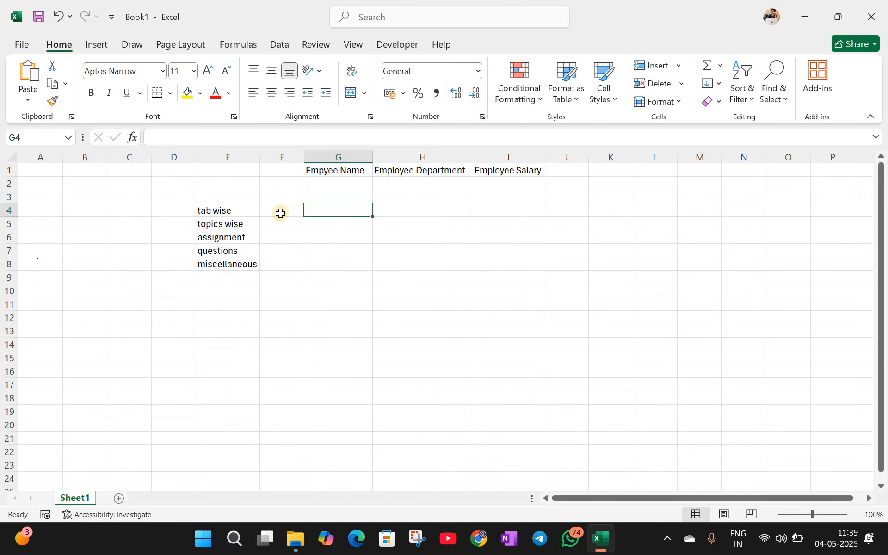
left_click(248, 220)
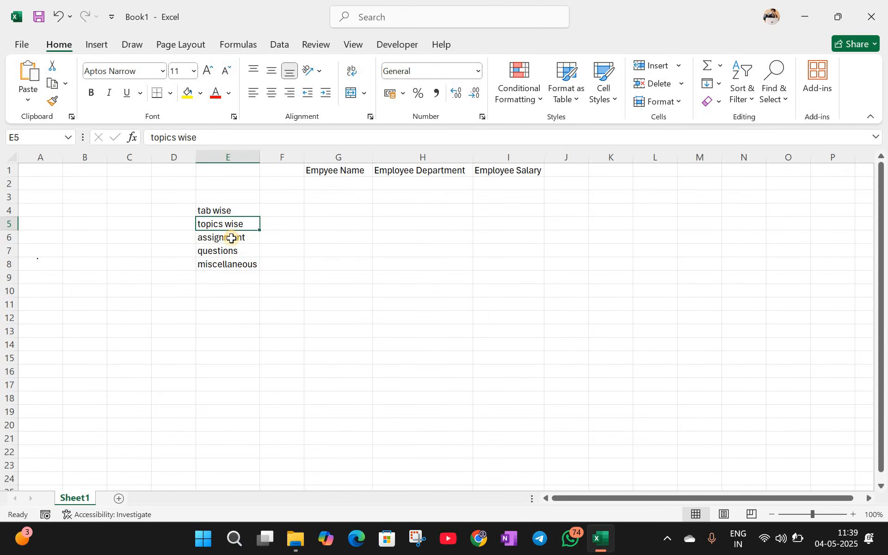
left_click(235, 236)
left_click(224, 210)
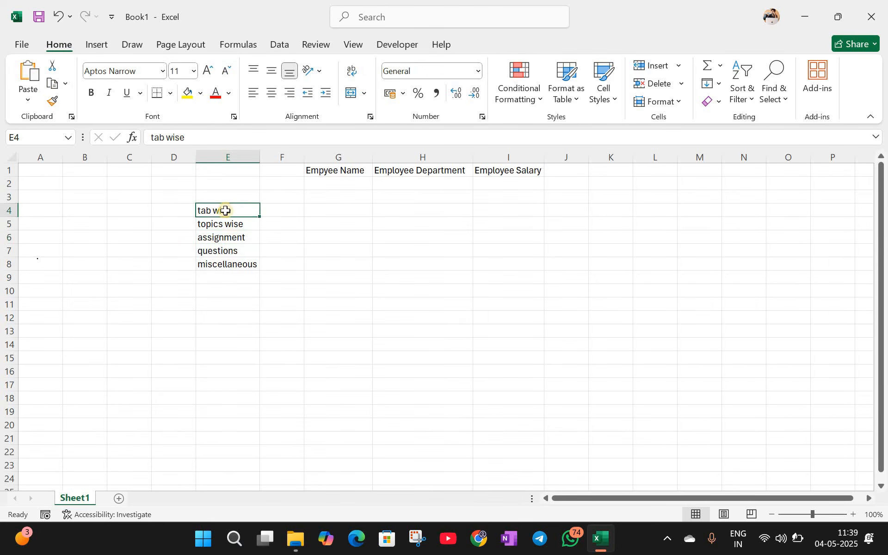
key("Down")
key("Down")
key("Down")
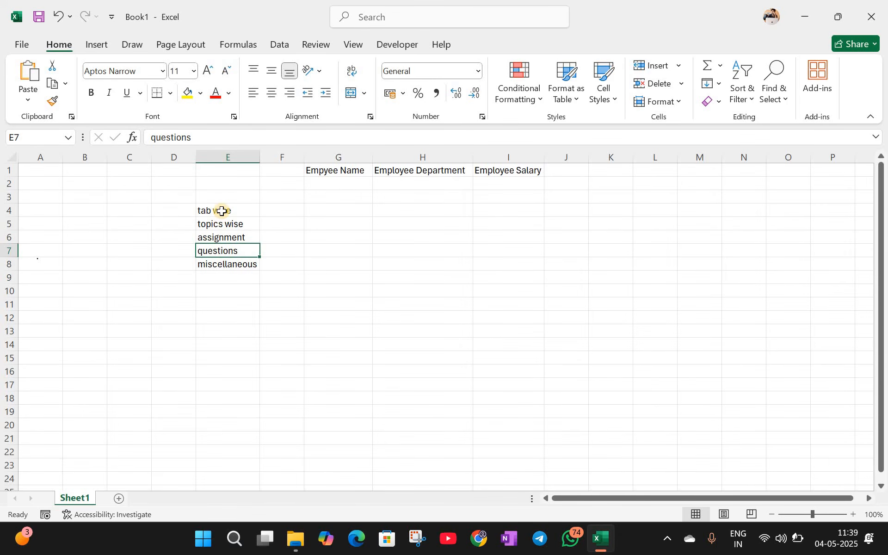
left_click_drag(225, 214, 230, 263)
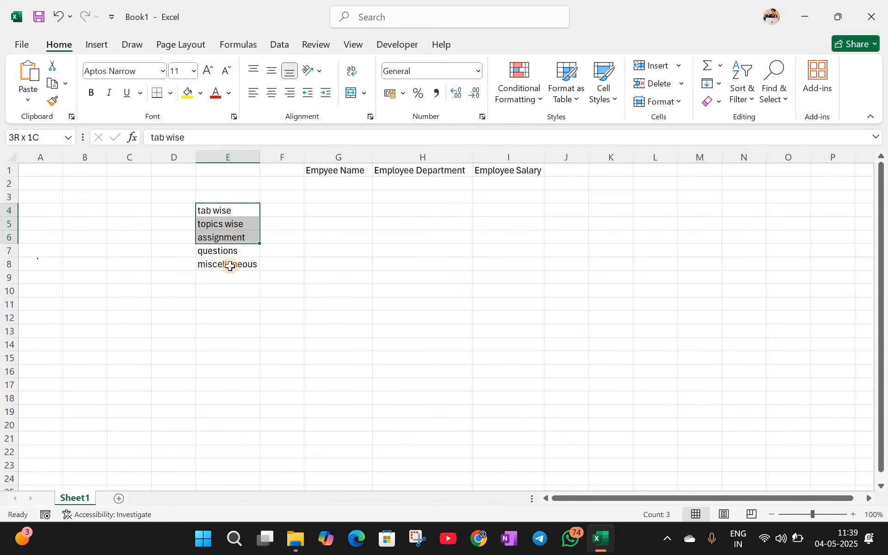
left_click(287, 223)
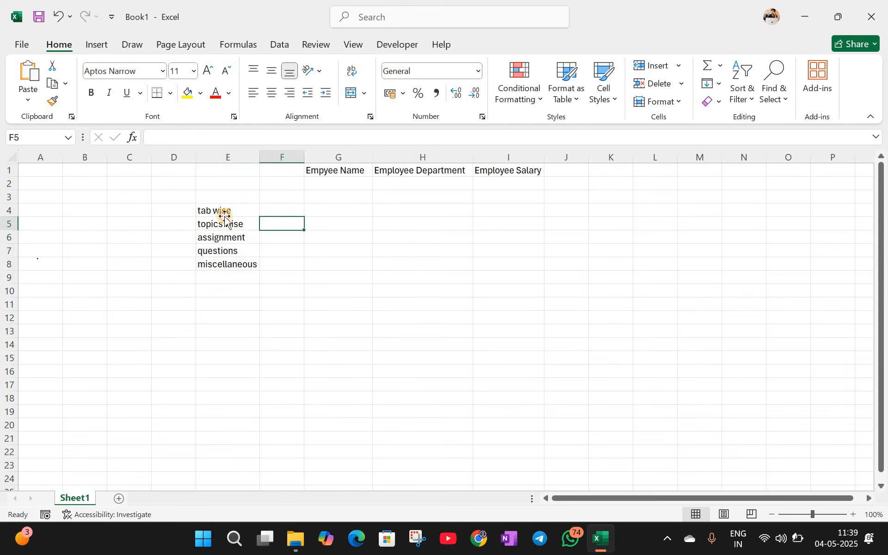
key("Left")
key("Up")
key("Down")
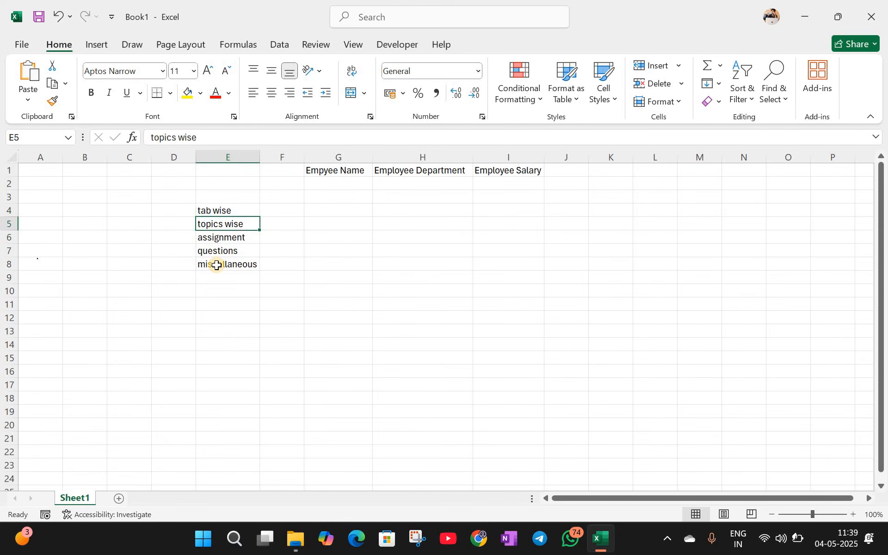
key("Down")
key("Down")
key("Down")
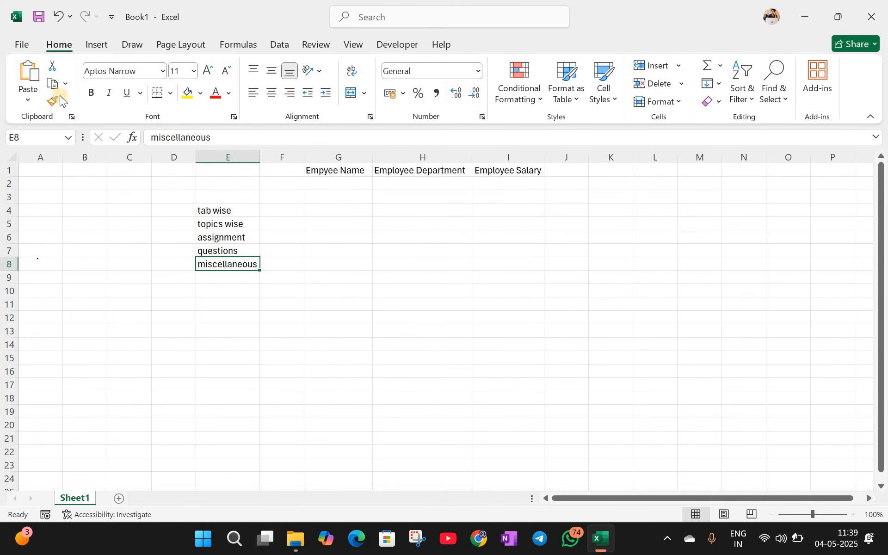
key("Up")
key("Up")
key("Up")
key("Up")
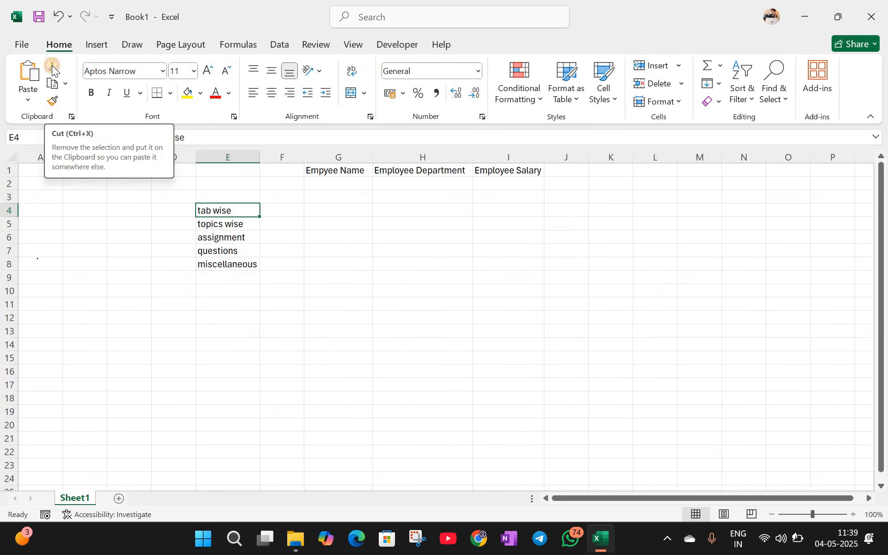
Step: Cut 'tab wise' from E4 into G4 and copy 'topics wise' from E5 into G5
left_click(51, 65)
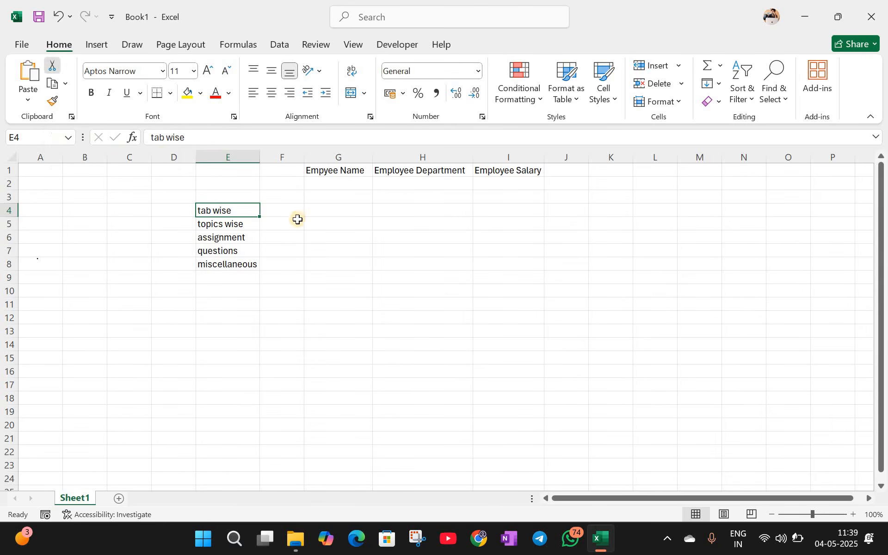
left_click(338, 210)
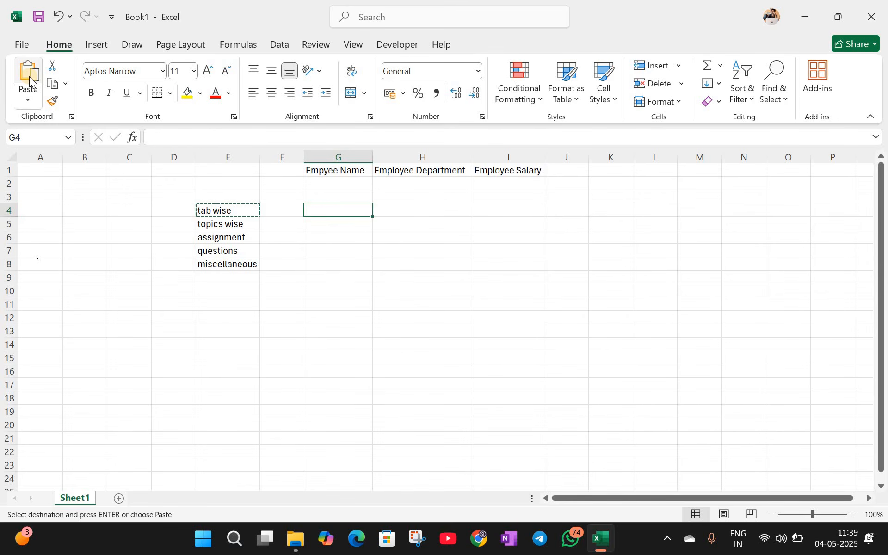
left_click(29, 76)
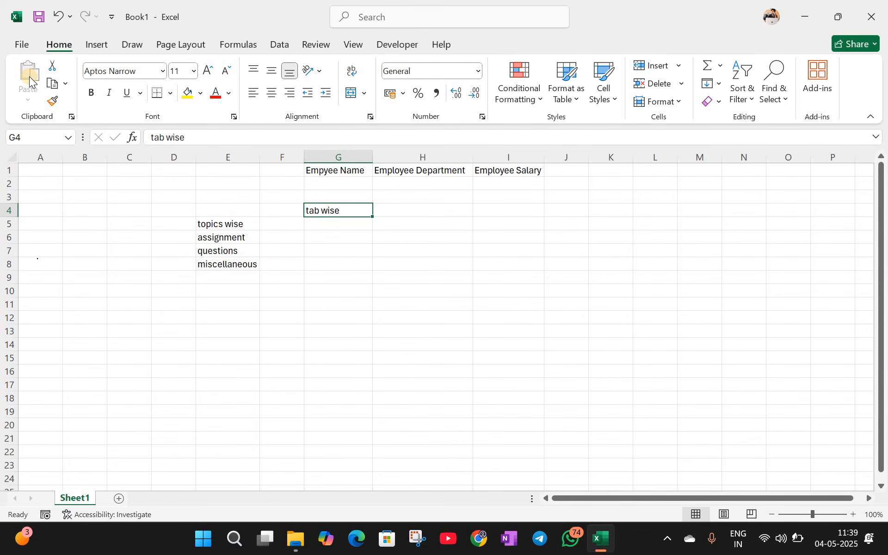
left_click(215, 226)
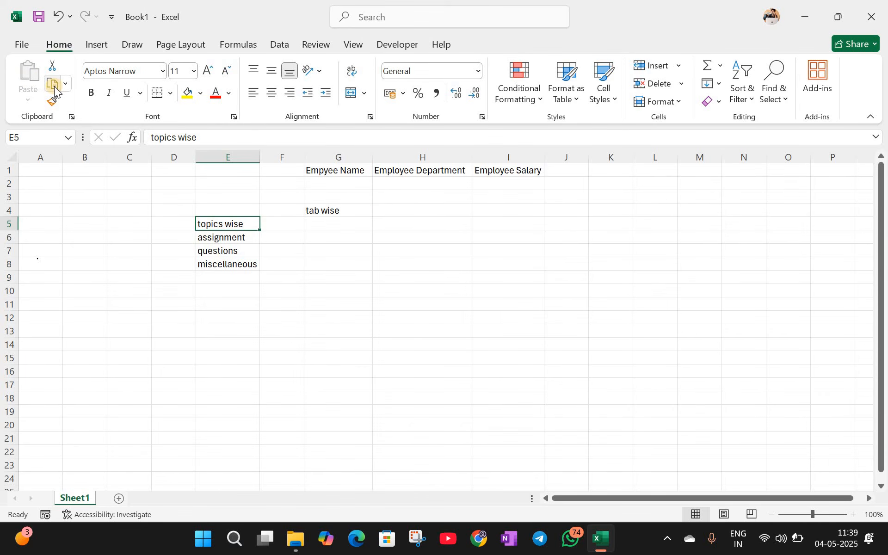
left_click(54, 88)
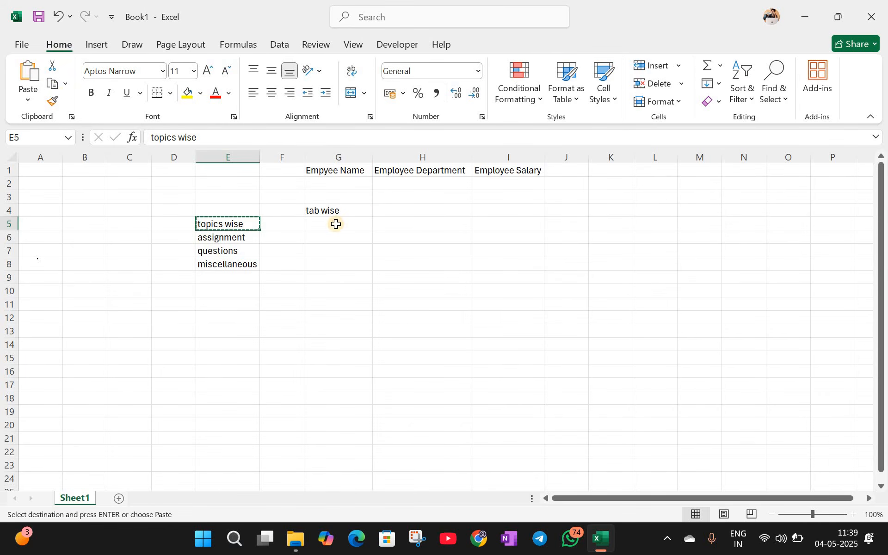
key("Right")
key("Right")
key("ctrl+v")
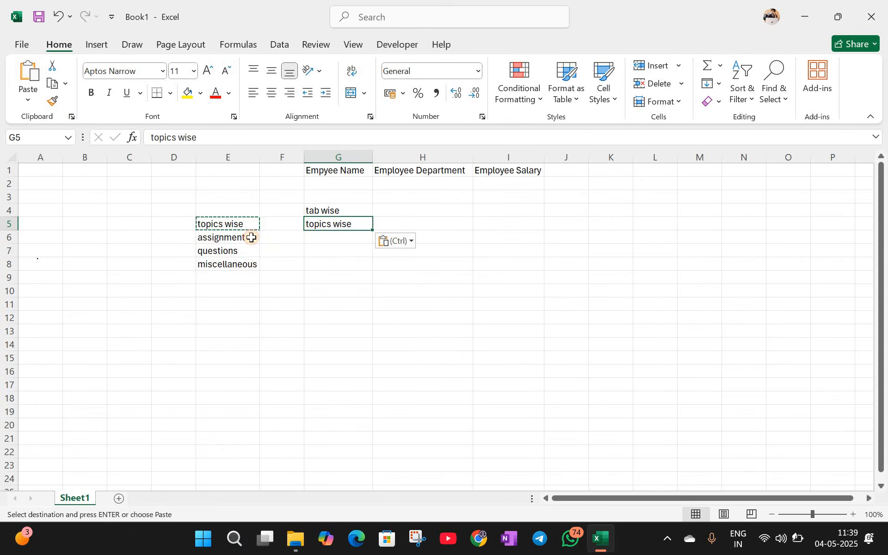
key("Down")
key("Down")
key("Down")
key("Down")
key("Down")
key("Down")
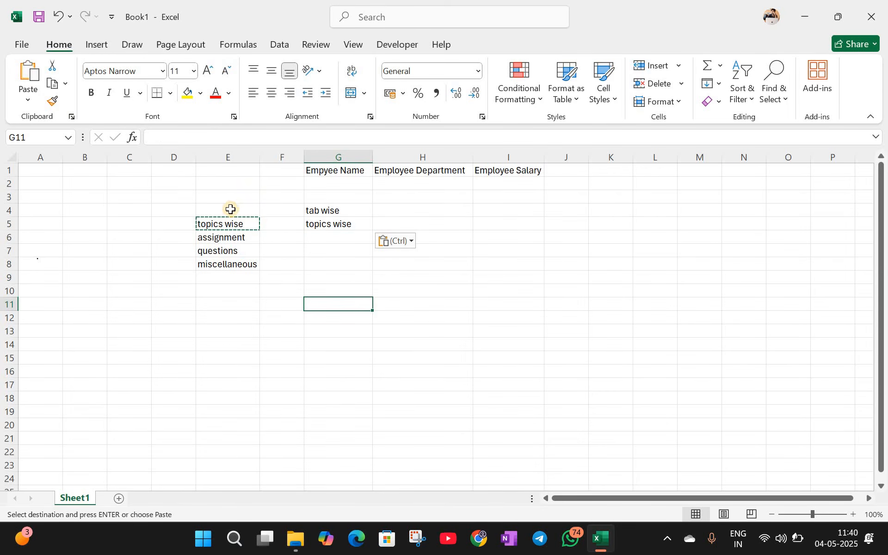
Step: Compare E4 and E5 against the pasted entries in G4 and G5, ending on E7
left_click(230, 209)
left_click(322, 211)
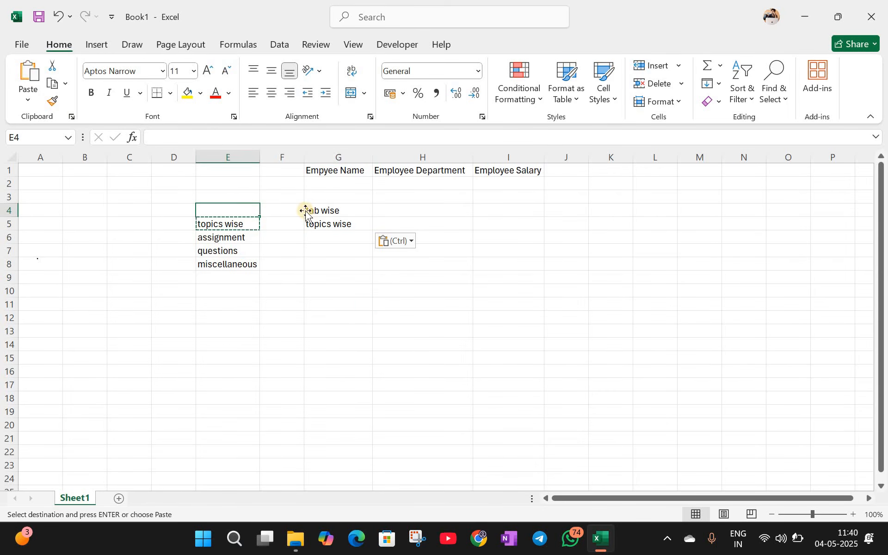
left_click(257, 210)
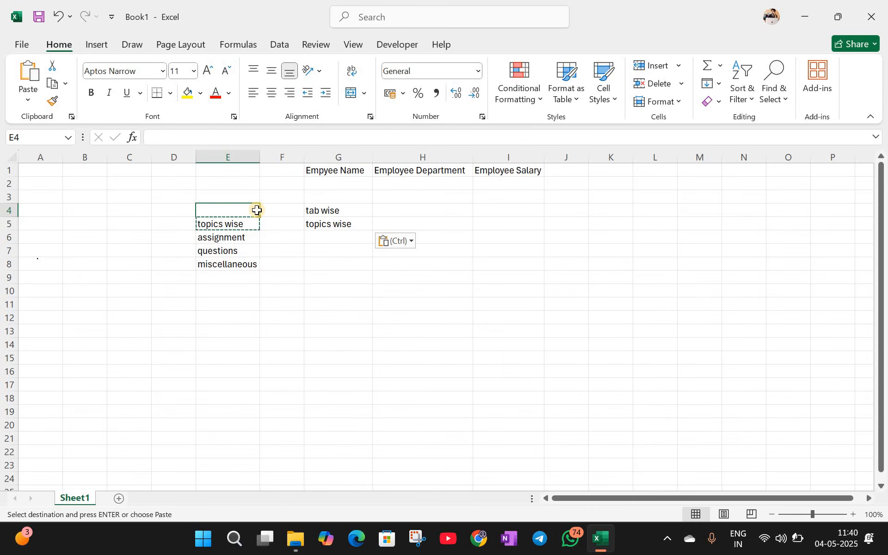
left_click(326, 211)
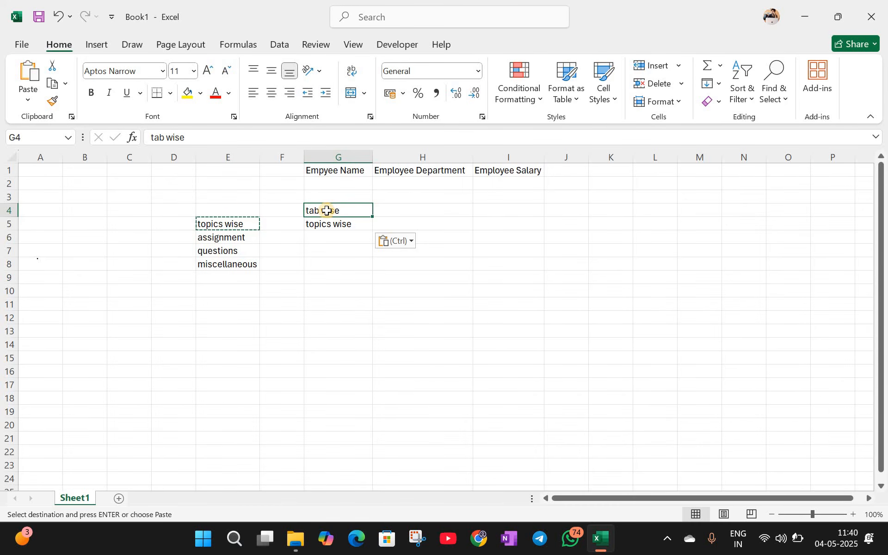
left_click(249, 225)
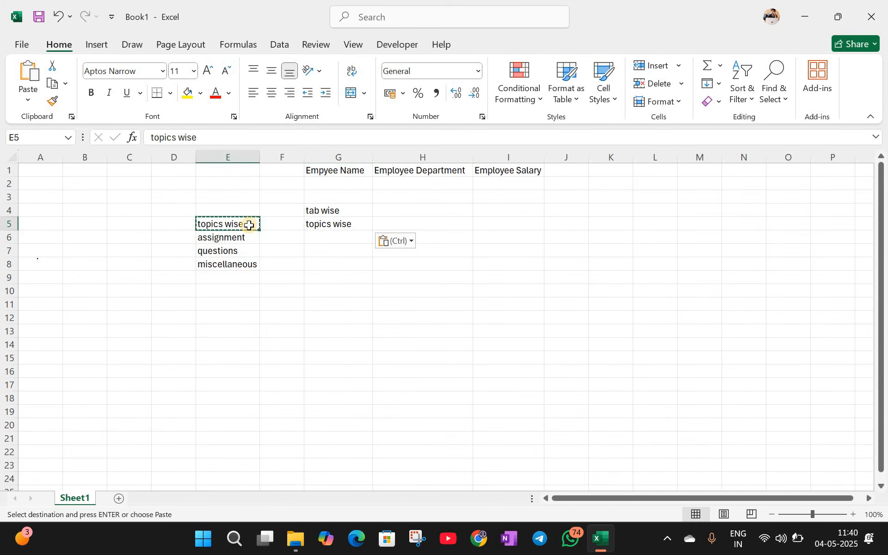
left_click(323, 225)
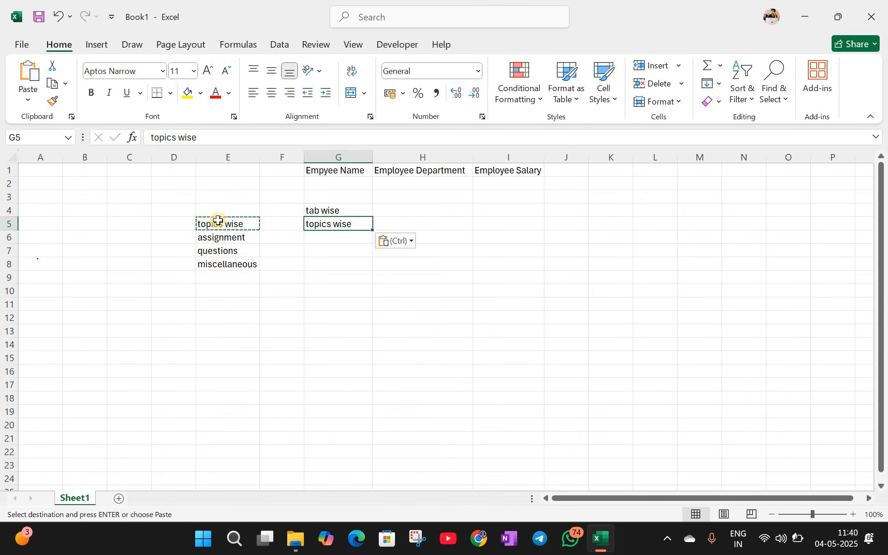
left_click(222, 223)
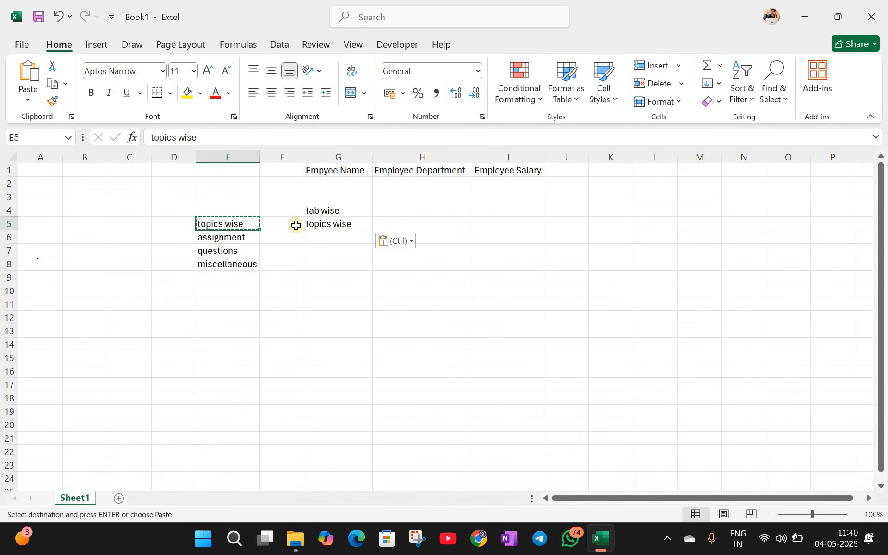
left_click(312, 224)
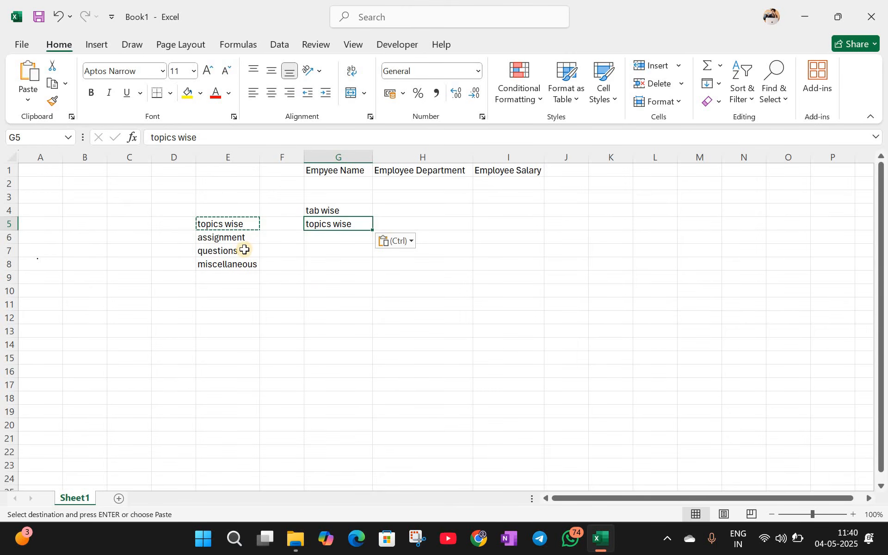
left_click(225, 252)
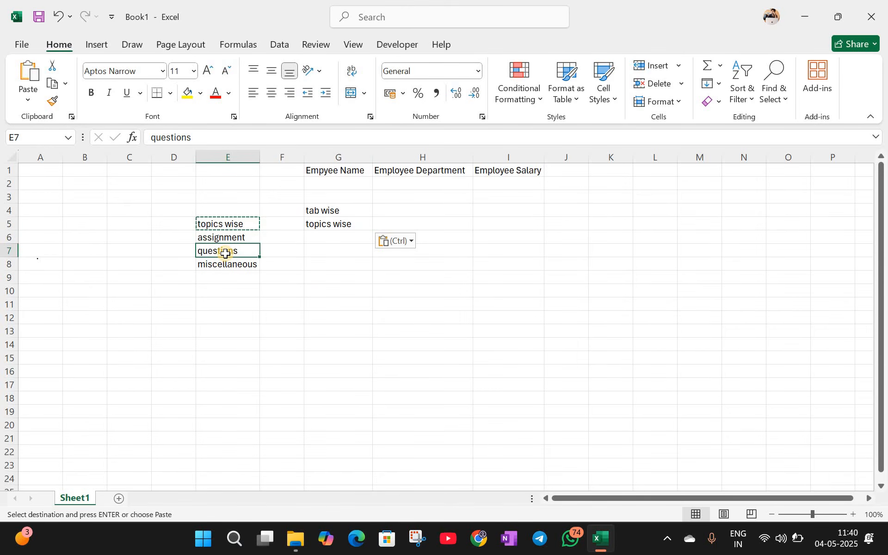
Step: Move the 'questions' entry from E7 to G7
key("ctrl+c")
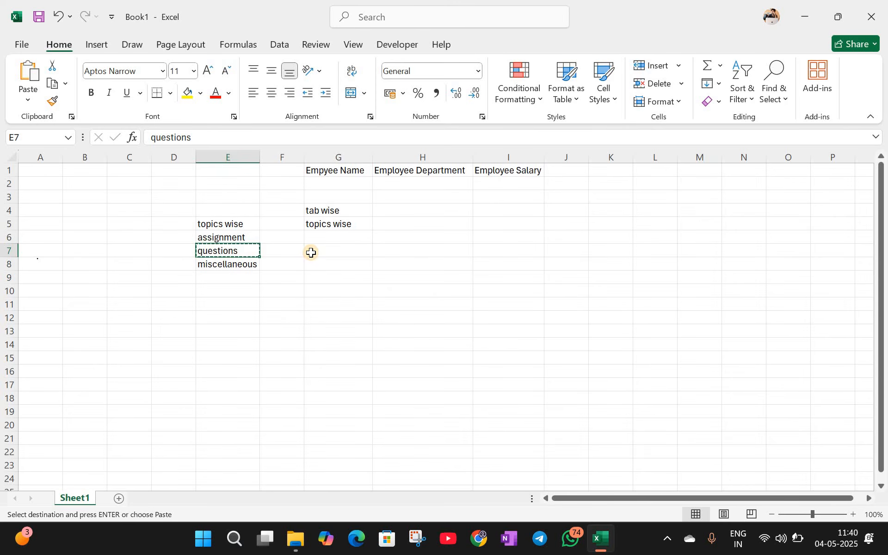
left_click(311, 253)
key("ctrl+v")
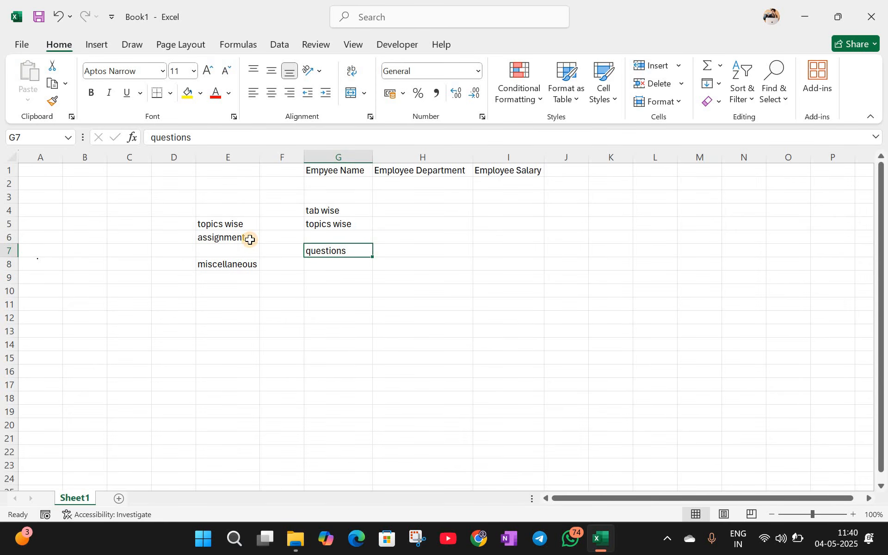
Step: Copy 'assignment' from E6 into G6, then open and dismiss the Paste options
left_click(250, 239)
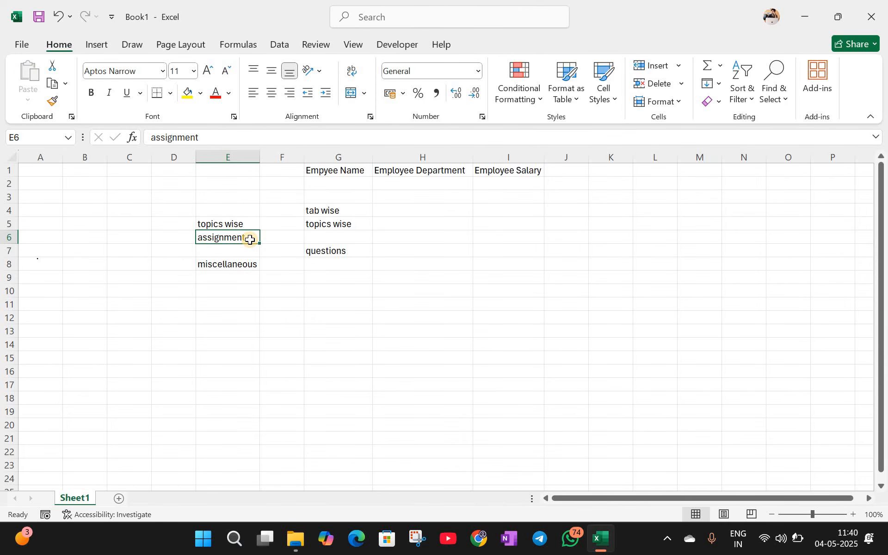
key("ctrl+x")
left_click(307, 238)
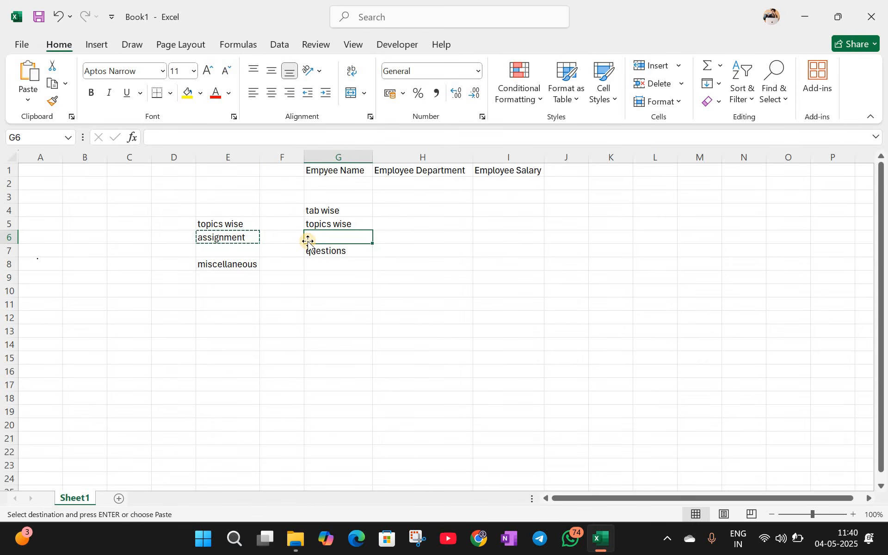
key("ctrl+v")
key("Down")
key("Down")
key("Down")
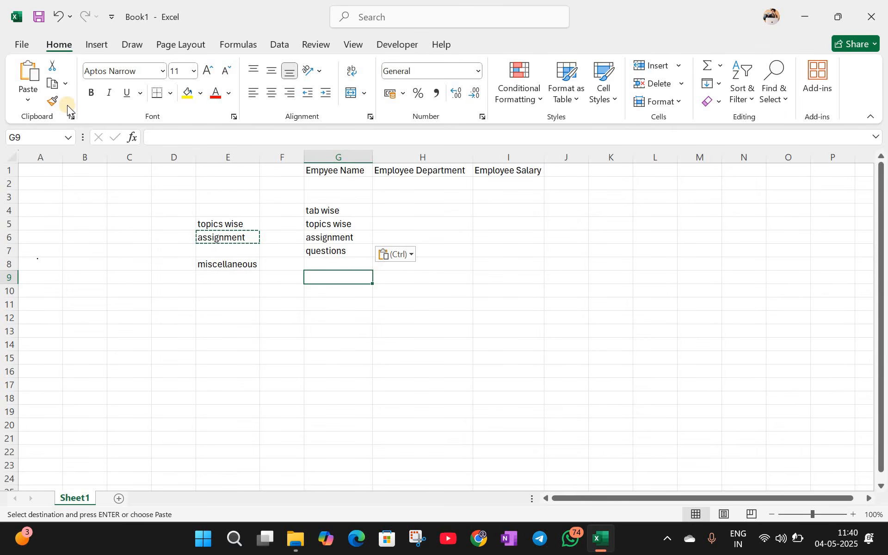
left_click(34, 101)
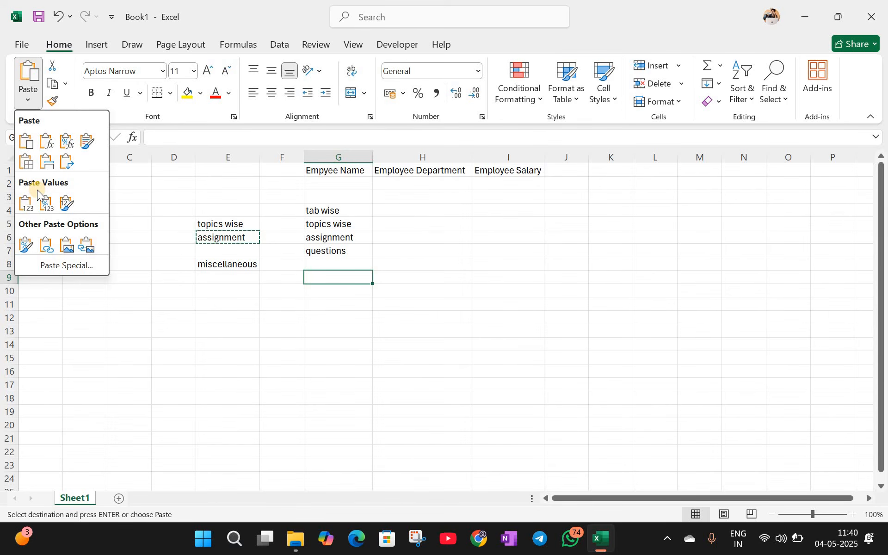
left_click(157, 206)
left_click(186, 206)
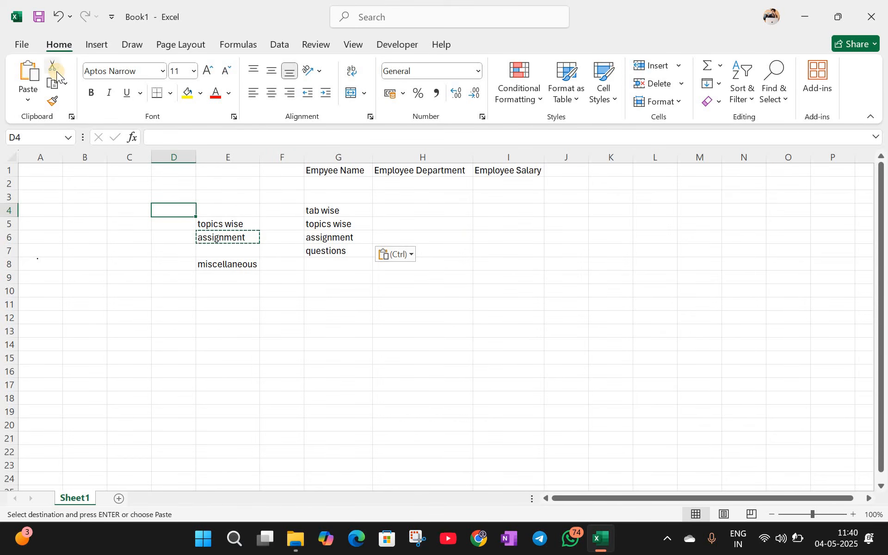
Step: Enter the shortcuts ctrl+C, Ctrl+V and Ctrl+X in E10:E12
left_click(234, 289)
type("ctrl+C")
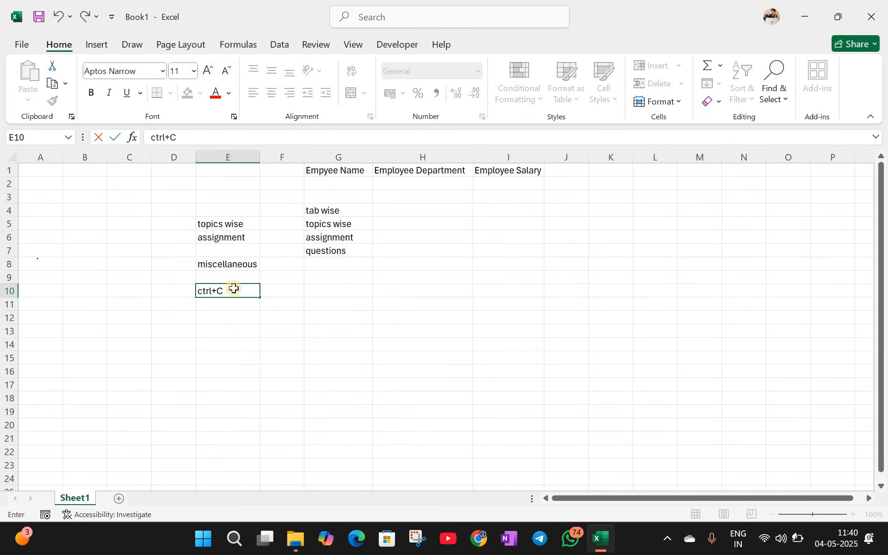
key("Return")
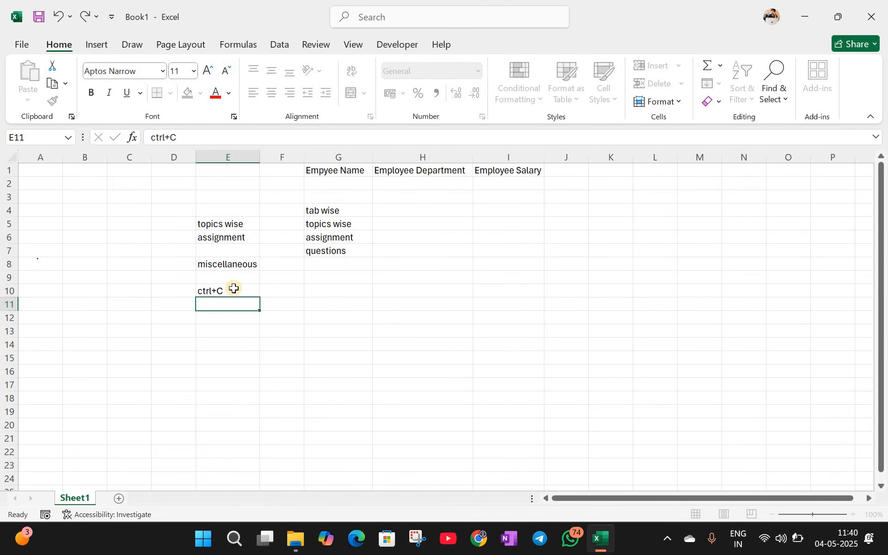
type("Ctrl+")
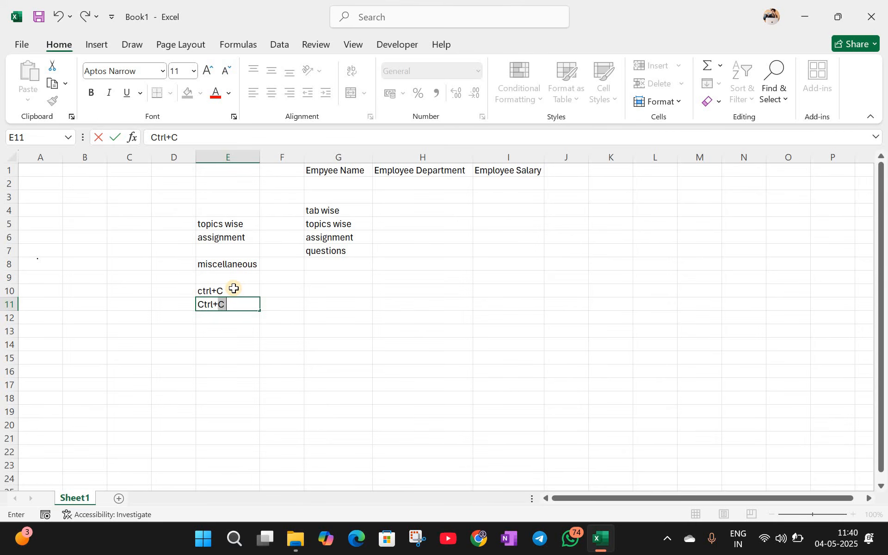
type("V")
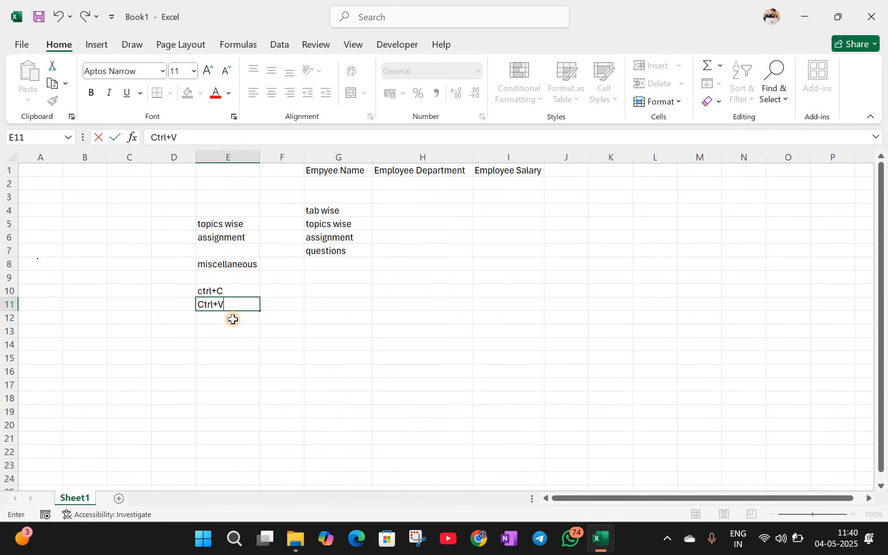
key("Return")
type("Ctrl+X")
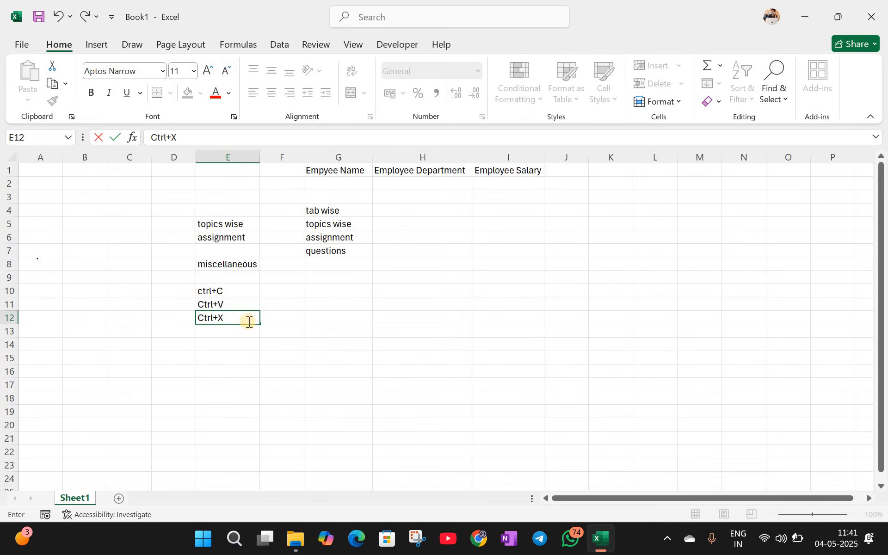
left_click(266, 291)
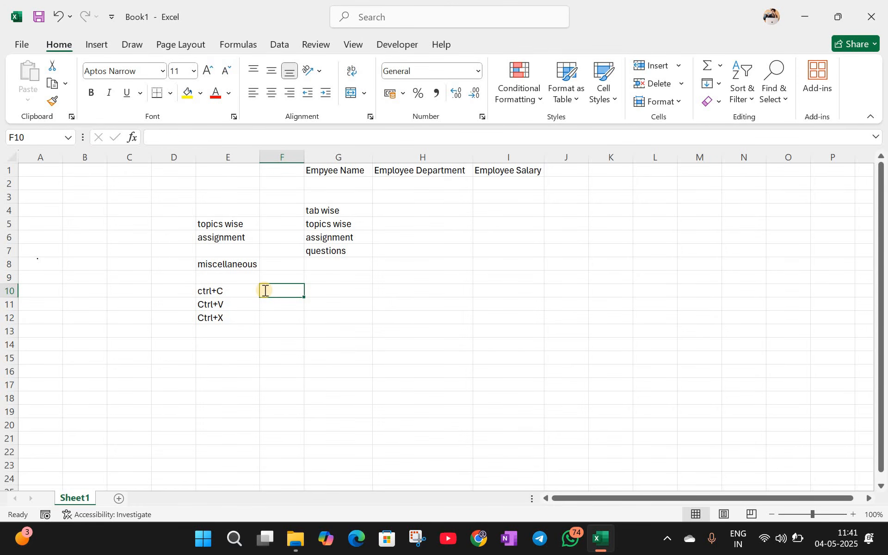
Step: Label them Copy, Paste and Cut in F10:F12 beside the shortcuts
type("Copy")
key("Return")
type("P")
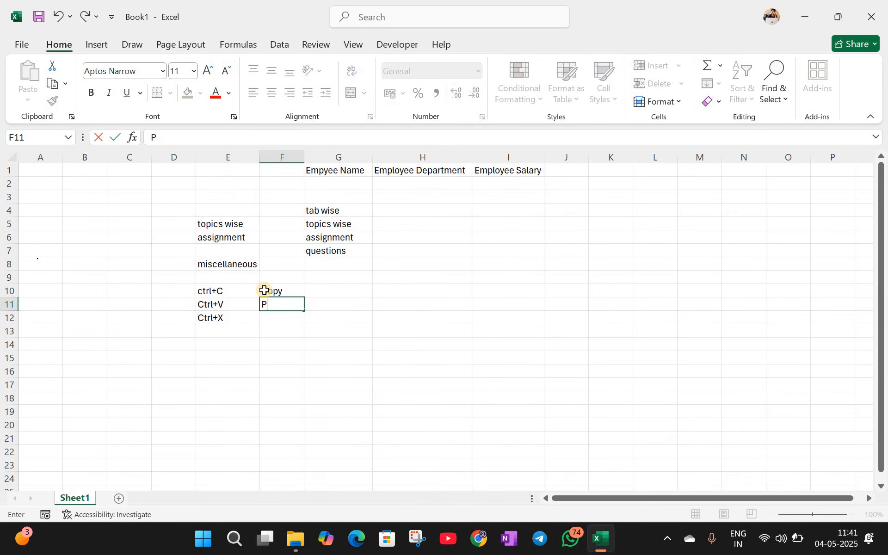
type("Aste")
key("Return")
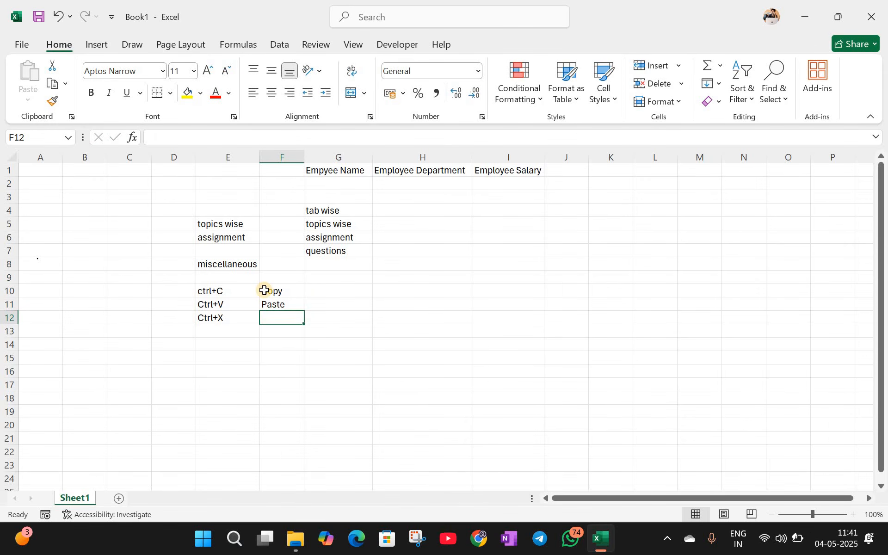
type("Cut")
key("Return")
key("Return")
key("Return")
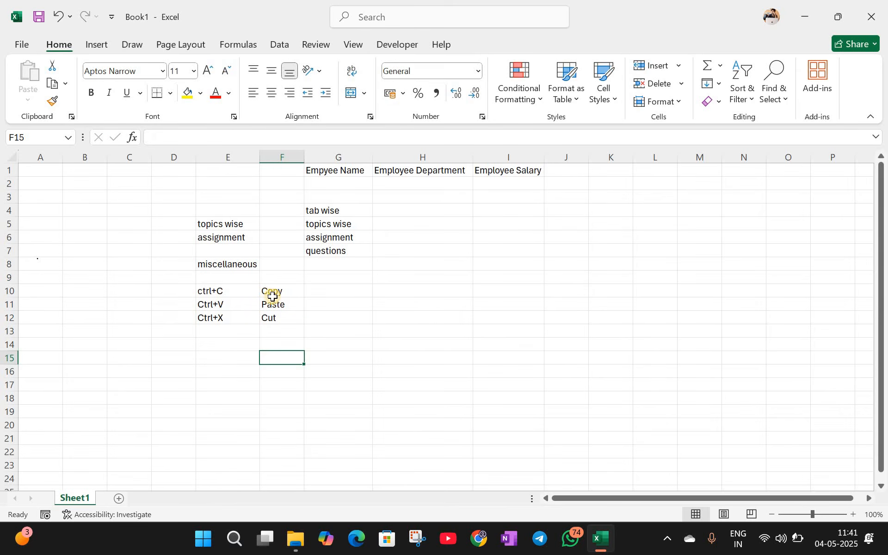
left_click_drag(261, 293, 250, 325)
left_click(227, 358)
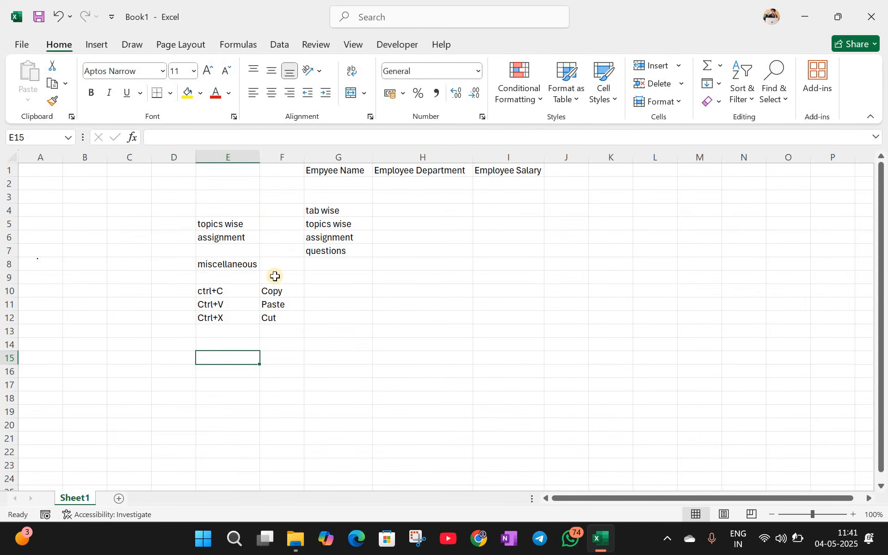
Step: Set the 'tab wise' text in G4 to the Berlin Sans FB font
scroll(325, 307, "up", 3, "ctrl")
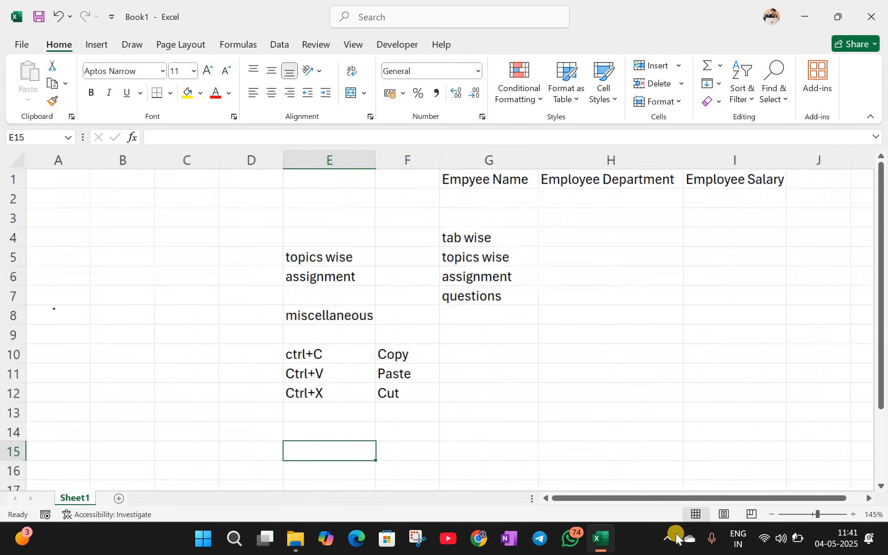
left_click_drag(668, 499, 701, 498)
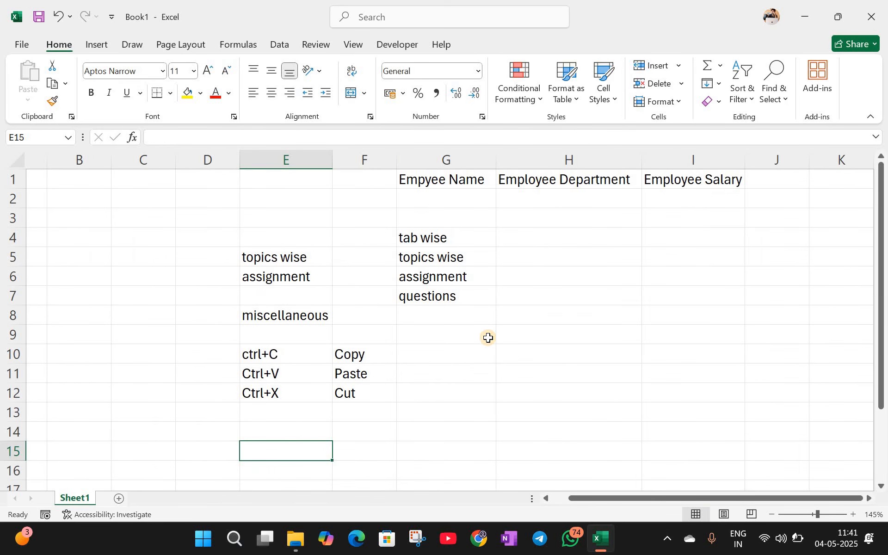
left_click(307, 260)
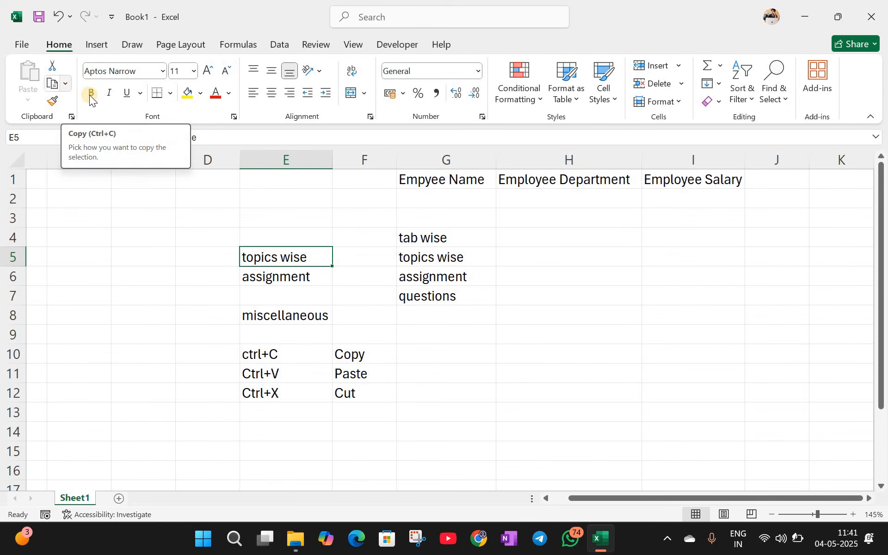
left_click(162, 71)
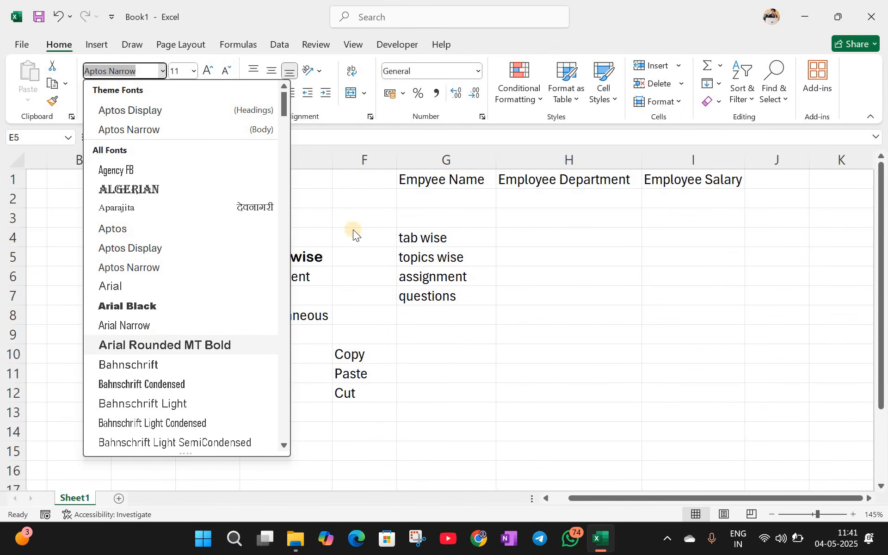
left_click(430, 239)
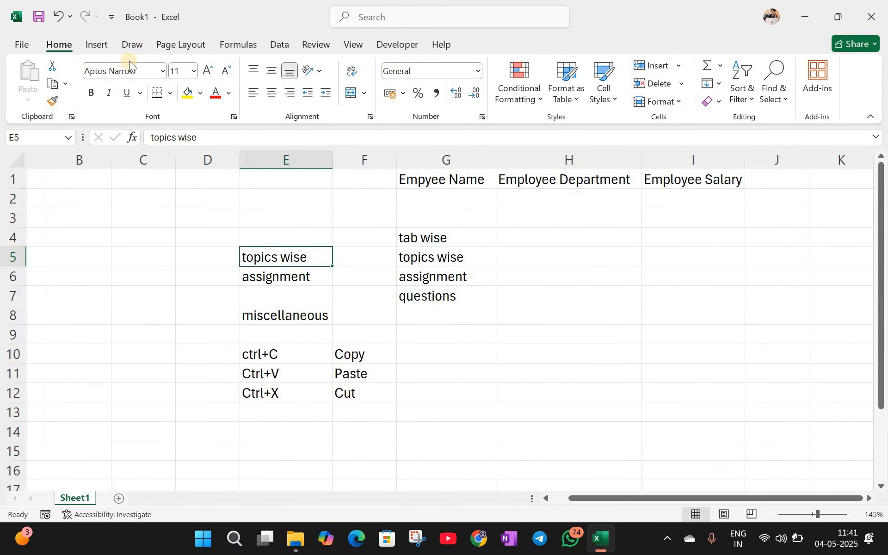
left_click(163, 73)
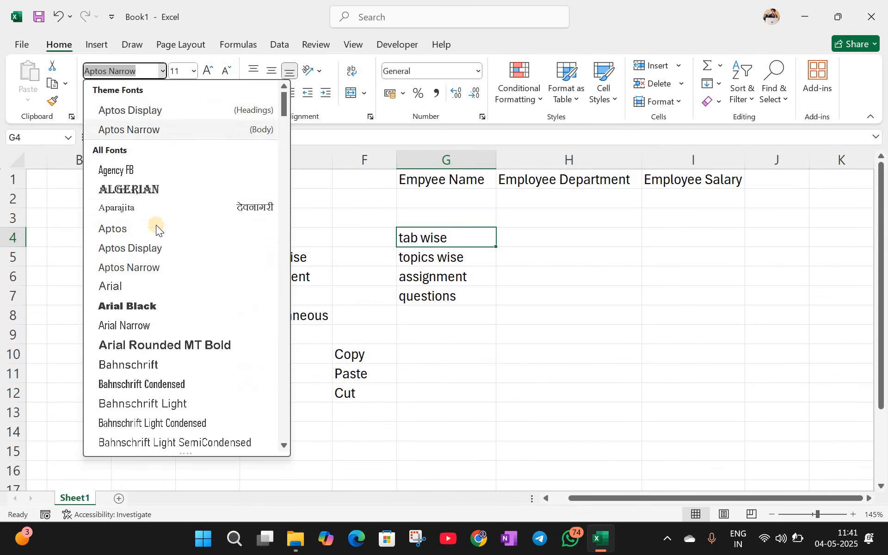
scroll(155, 231, "down", 2)
scroll(148, 311, "down", 4)
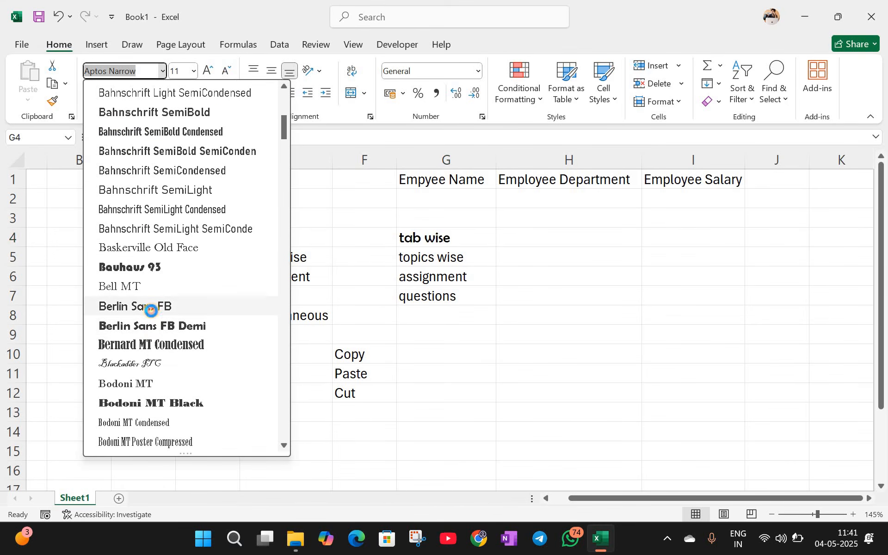
left_click(135, 305)
Step: Step the G4 font size up to 16 and back down to 12
left_click(194, 72)
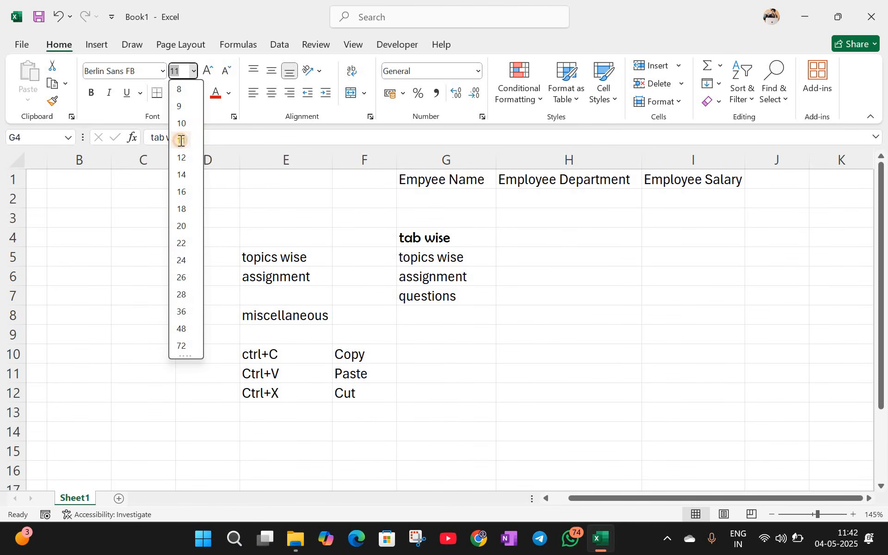
left_click(209, 65)
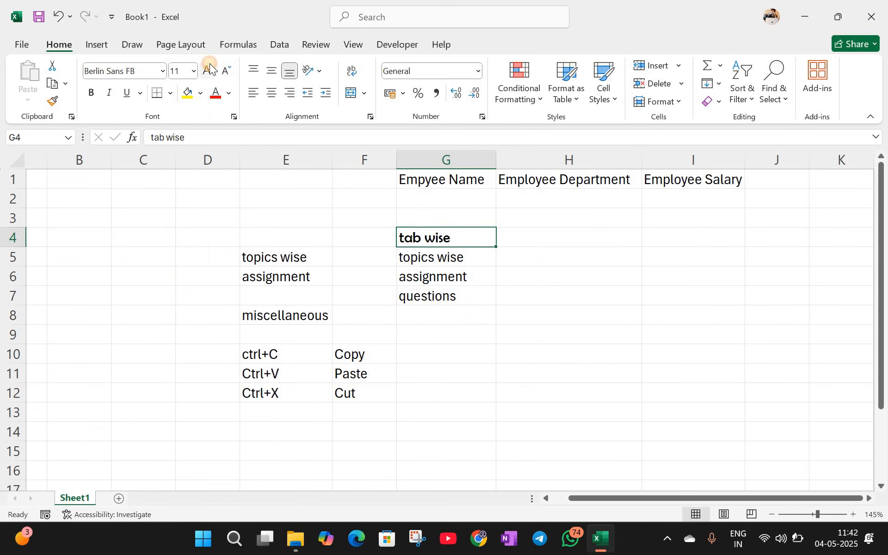
left_click(209, 66)
left_click(210, 67)
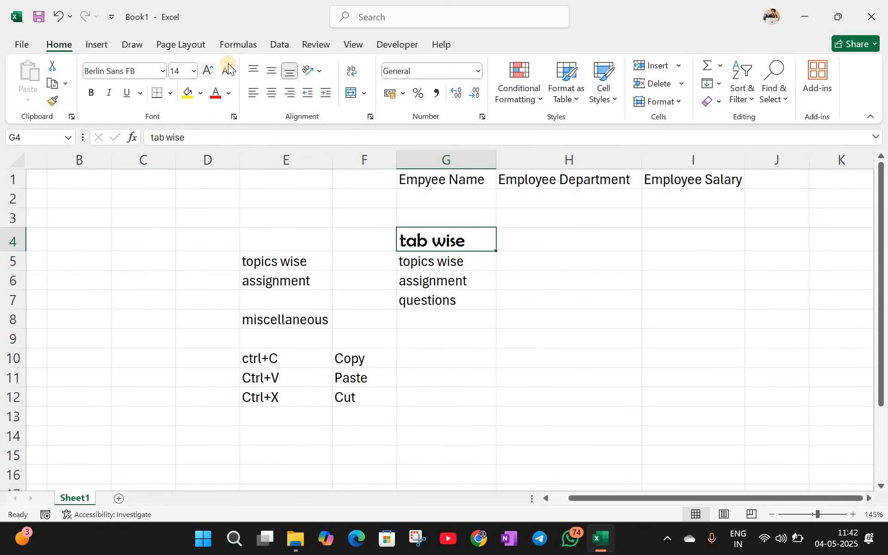
key("ctrl+shift+period")
left_click(228, 66)
left_click(229, 66)
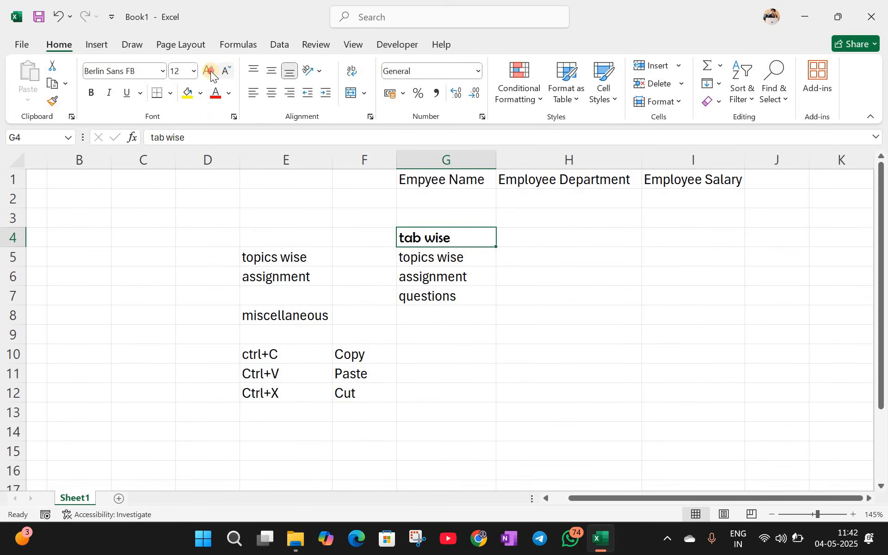
Step: Shrink 'tab wise' to size 11 and try bold, italic, underline and double underline, removing each
left_click(230, 71)
left_click(92, 94)
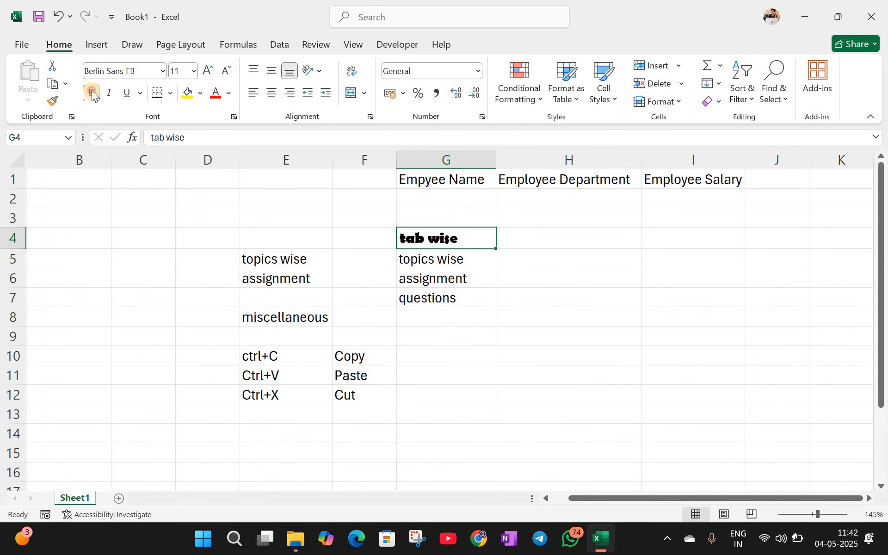
left_click(92, 94)
left_click(109, 93)
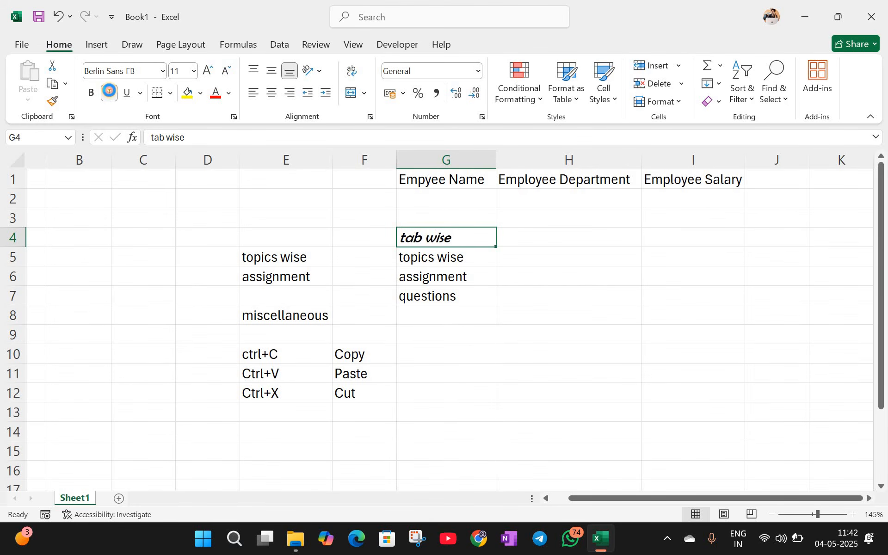
left_click(111, 94)
left_click(140, 96)
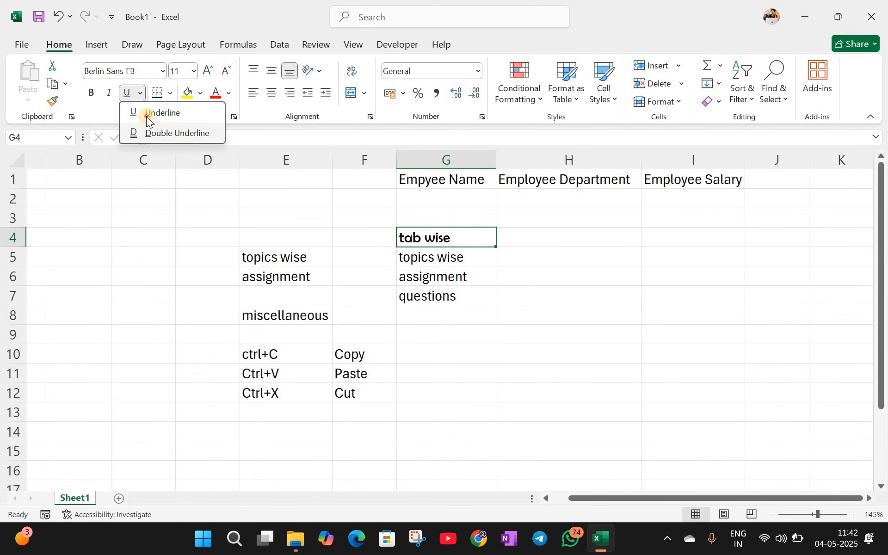
left_click(146, 113)
left_click(140, 94)
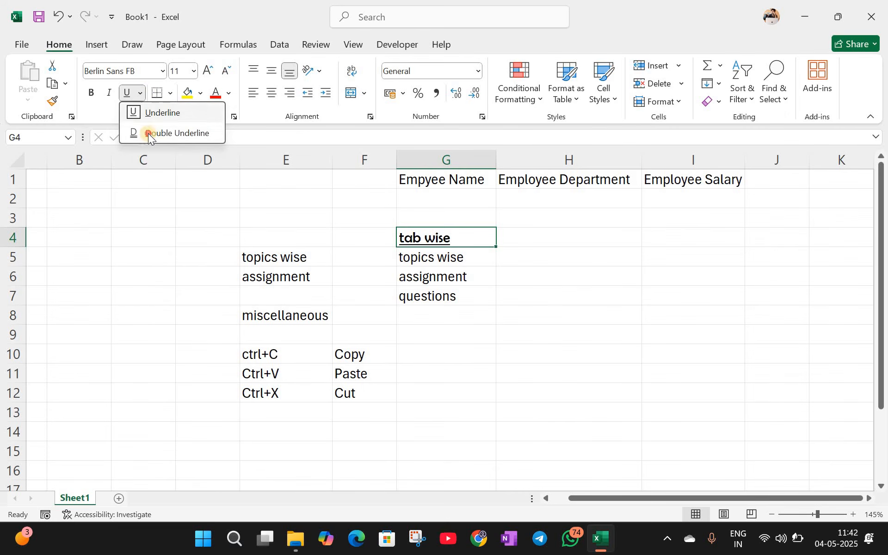
left_click(148, 134)
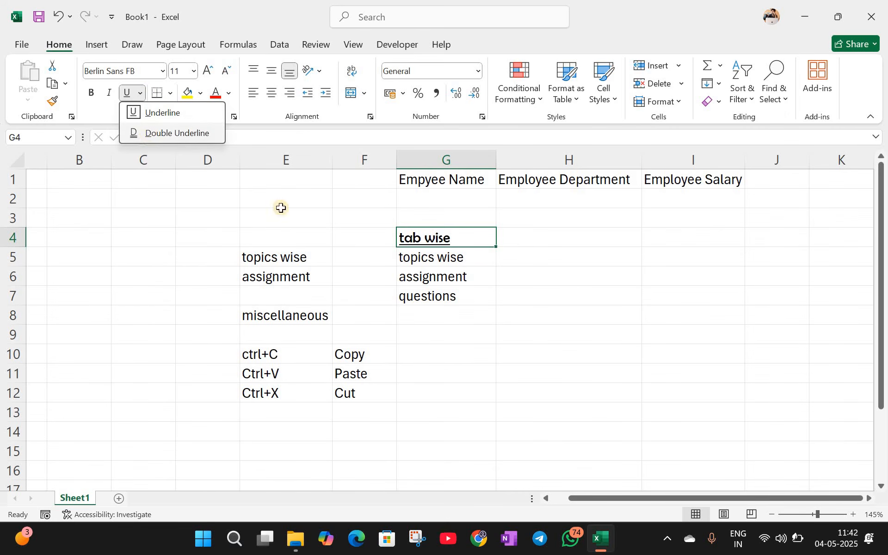
left_click(141, 94)
left_click(129, 97)
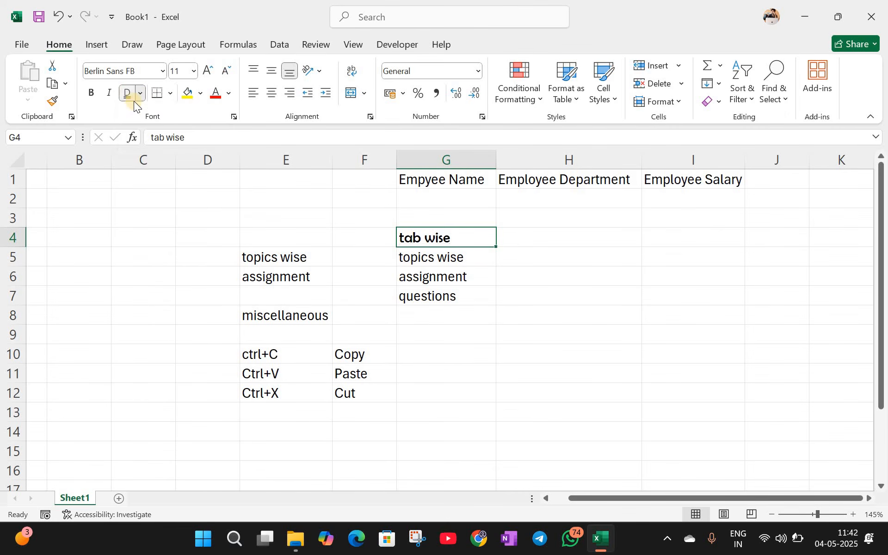
Step: Toggle bold on 'topics wise' and italic on 'assignment', leaving both plain
key("Down")
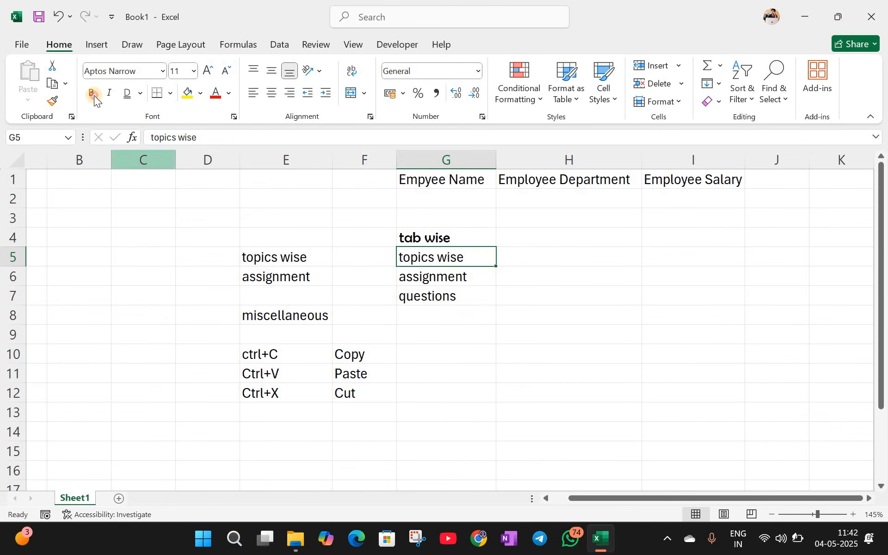
left_click(92, 93)
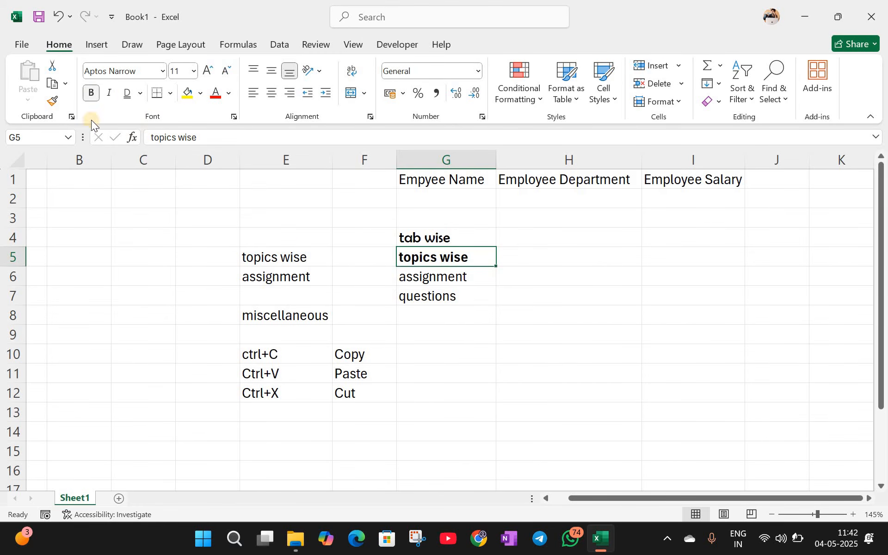
left_click(87, 94)
key("Down")
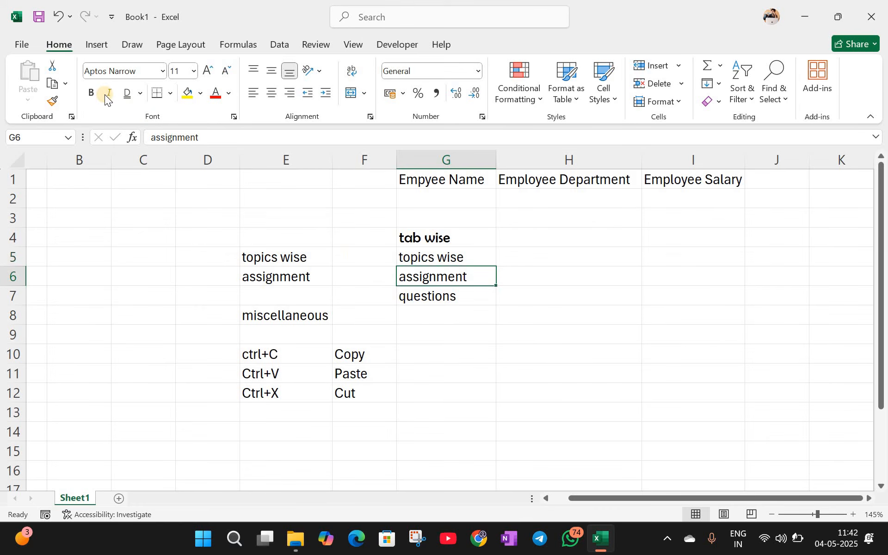
left_click(106, 94)
left_click(106, 94)
key("Down")
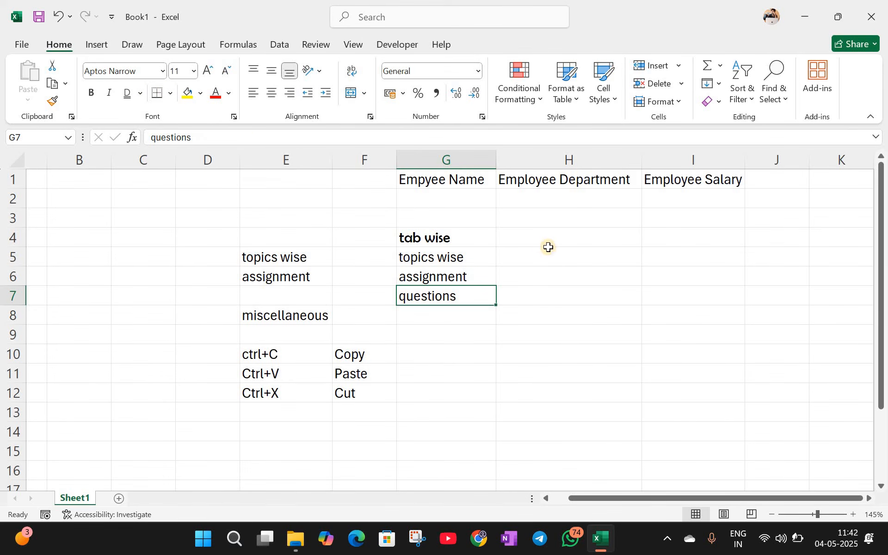
Step: Fill D15:H27 with =RANDBETWEEN(10,100) entered into every cell at once
scroll(285, 230, "down", 4)
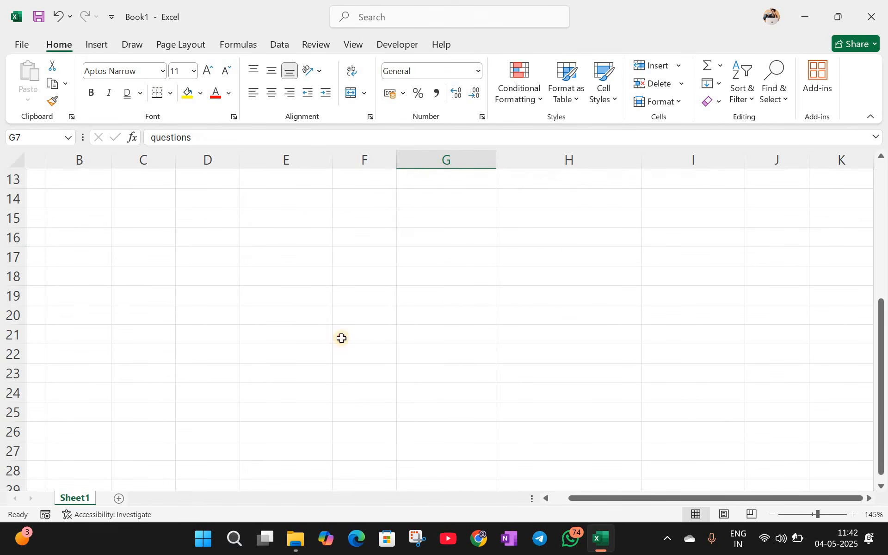
left_click_drag(207, 217, 605, 454)
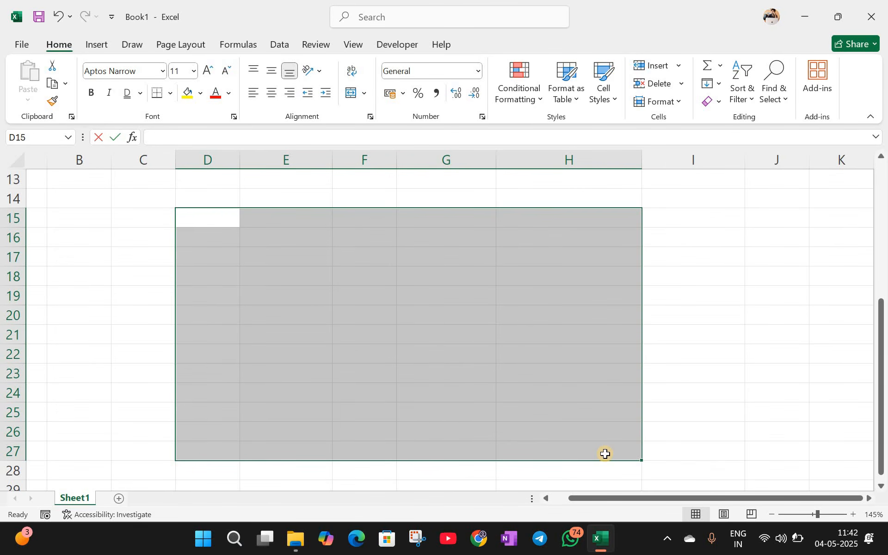
type("=rand")
key("Down")
key("Down")
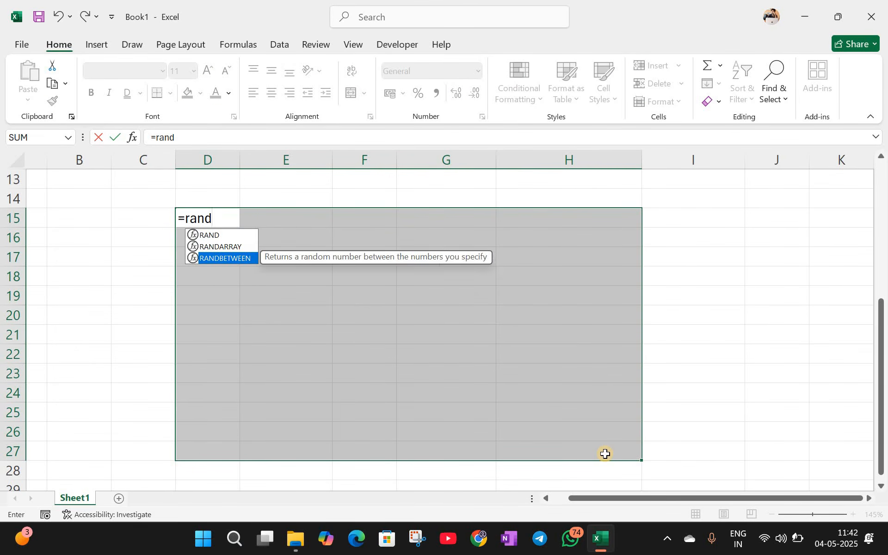
key("Tab")
type("10,1")
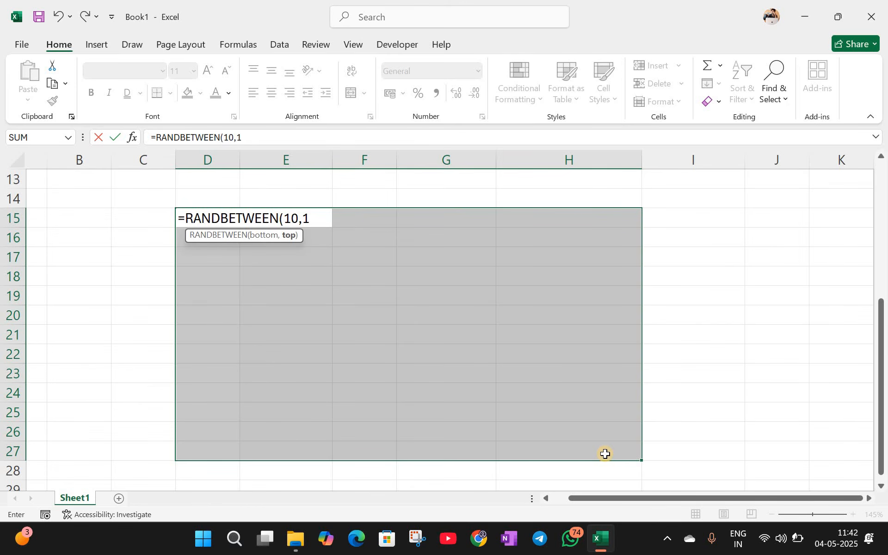
type("00)")
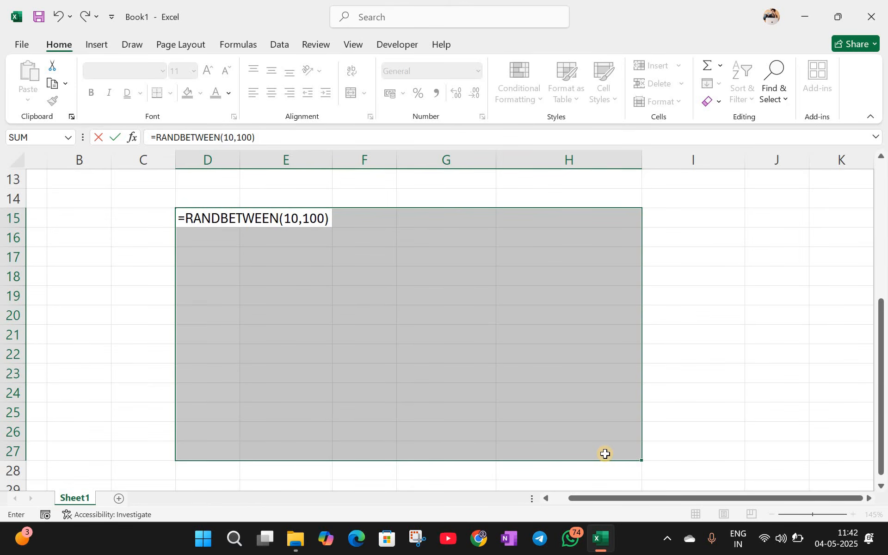
key("ctrl+Return")
Step: Reselect and inspect the D15:H27 number block, ending on cell I15
scroll(589, 386, "down", 1, "ctrl")
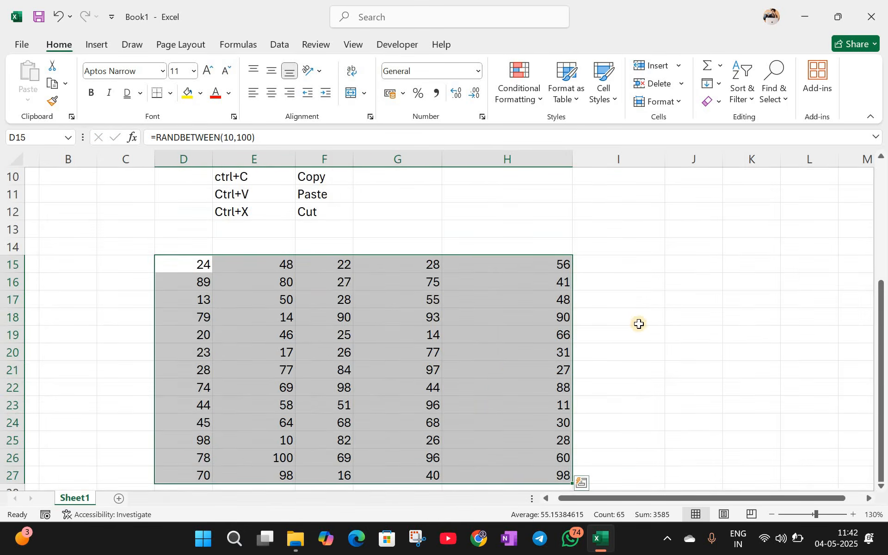
left_click(620, 317)
scroll(282, 264, "down", 1)
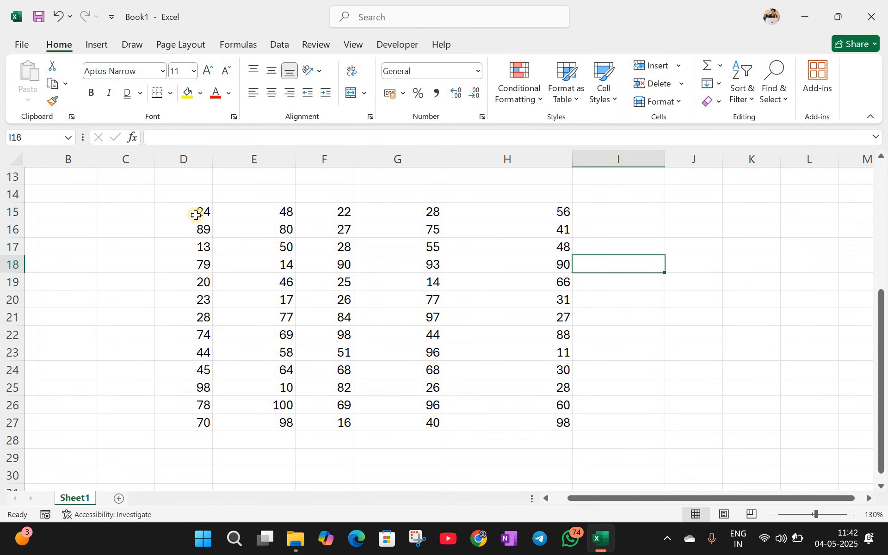
left_click_drag(196, 215, 414, 352)
left_click_drag(513, 406, 533, 423)
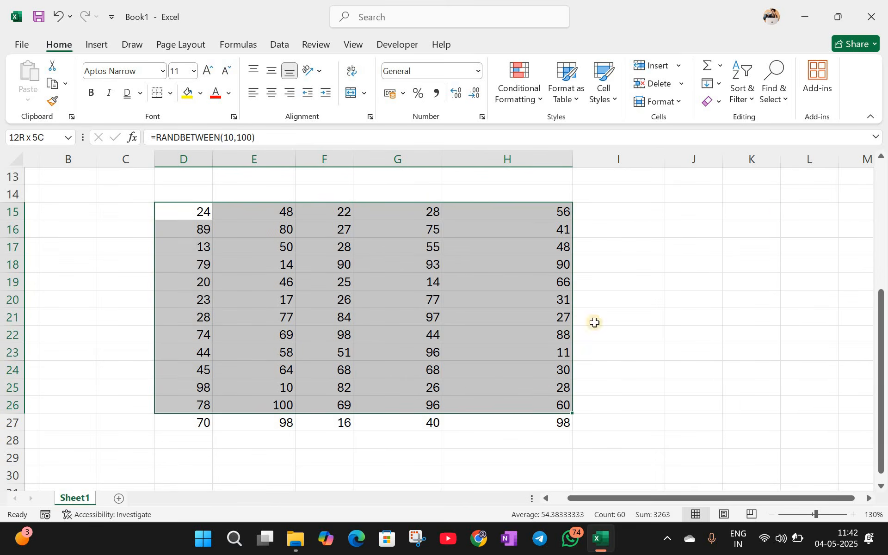
left_click(638, 280)
left_click_drag(810, 211, 758, 334)
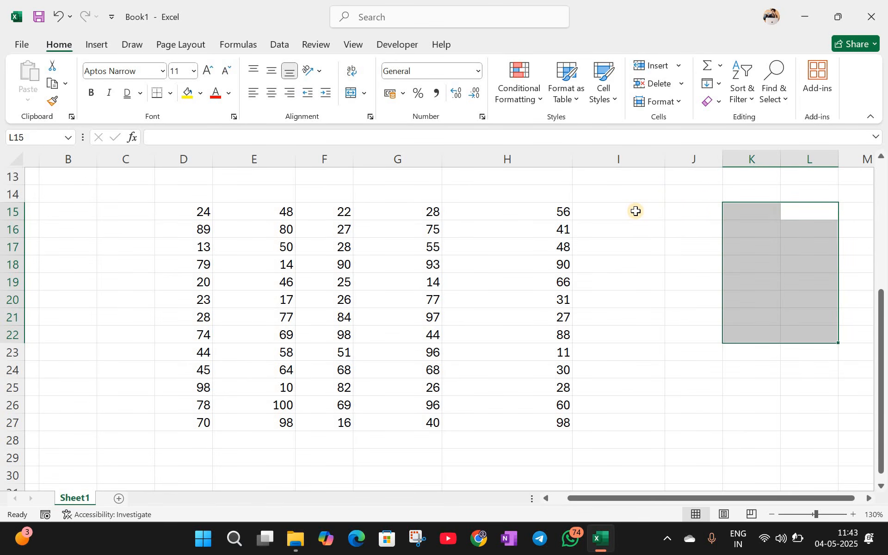
left_click(669, 211)
left_click(609, 216)
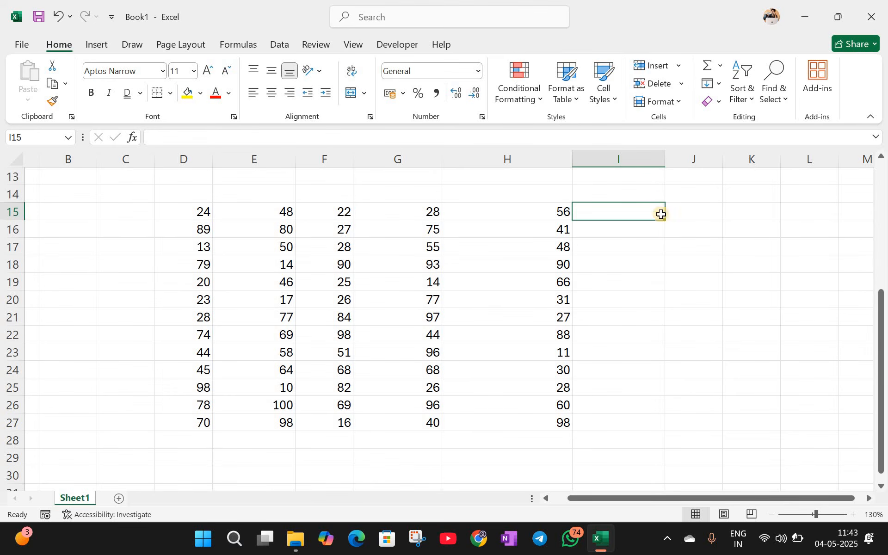
Step: Add a left border and then a right border to D15:H27
left_click(611, 249)
left_click_drag(193, 206, 343, 370)
left_click_drag(490, 418, 518, 422)
left_click(172, 95)
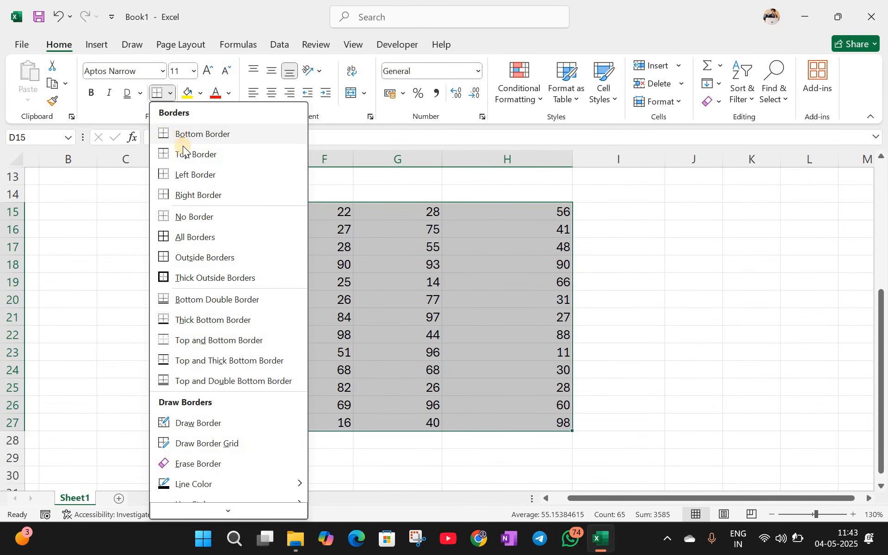
left_click(185, 175)
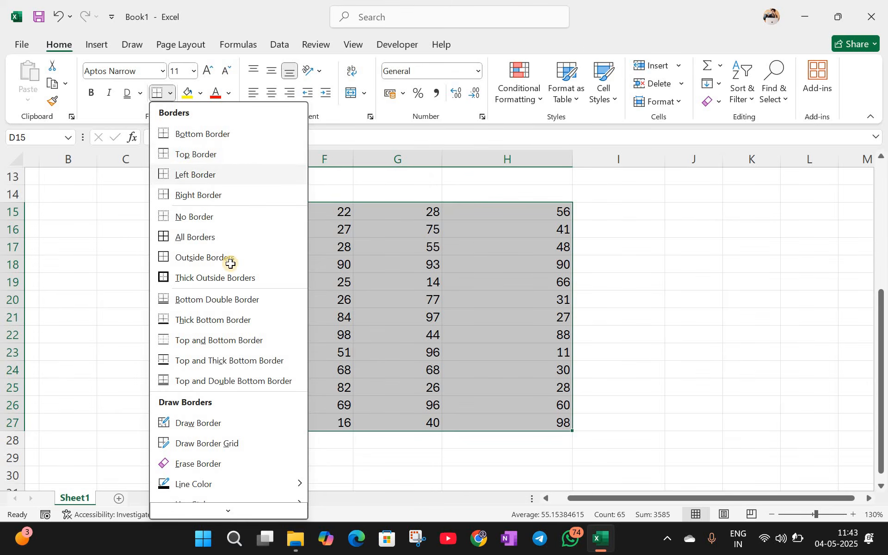
left_click(259, 267)
left_click_drag(194, 212, 558, 423)
left_click(170, 93)
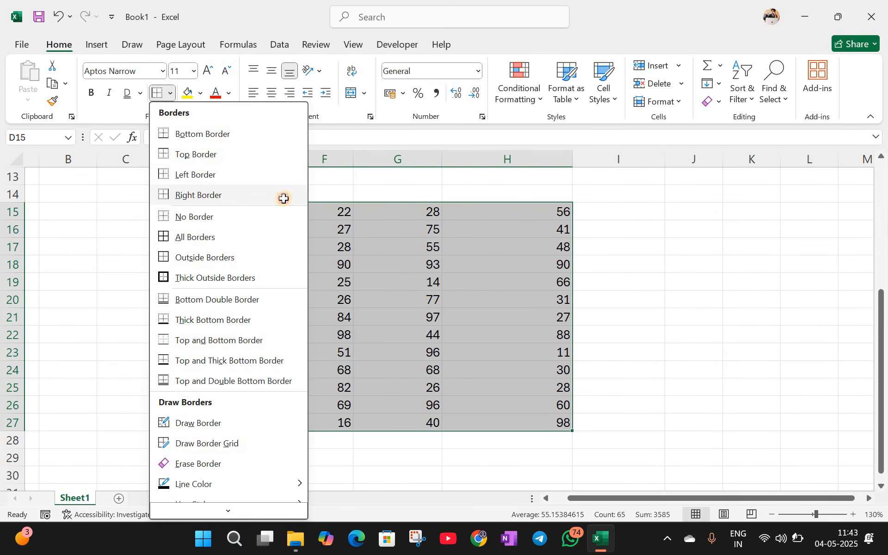
left_click(283, 197)
left_click(637, 275)
Step: Give D15:H27 a thick box border, then apply All Borders to every cell
left_click_drag(190, 211, 518, 422)
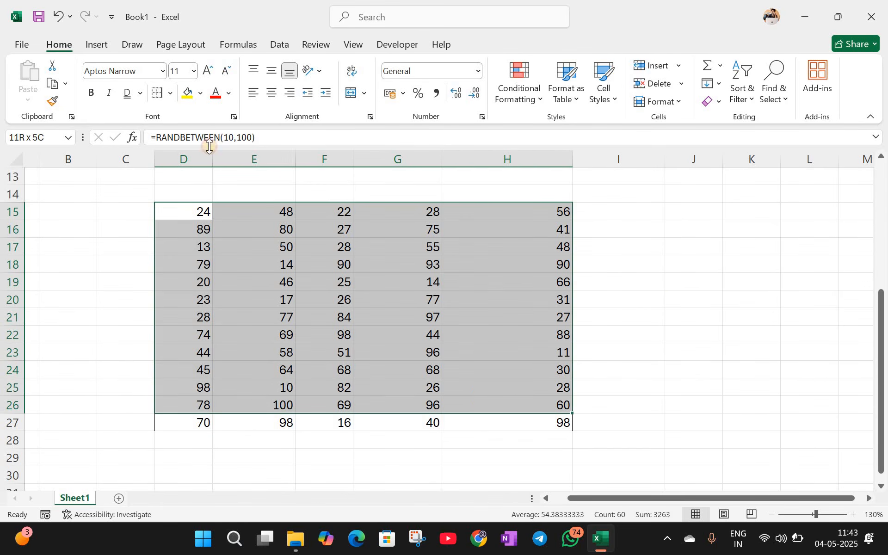
left_click(170, 88)
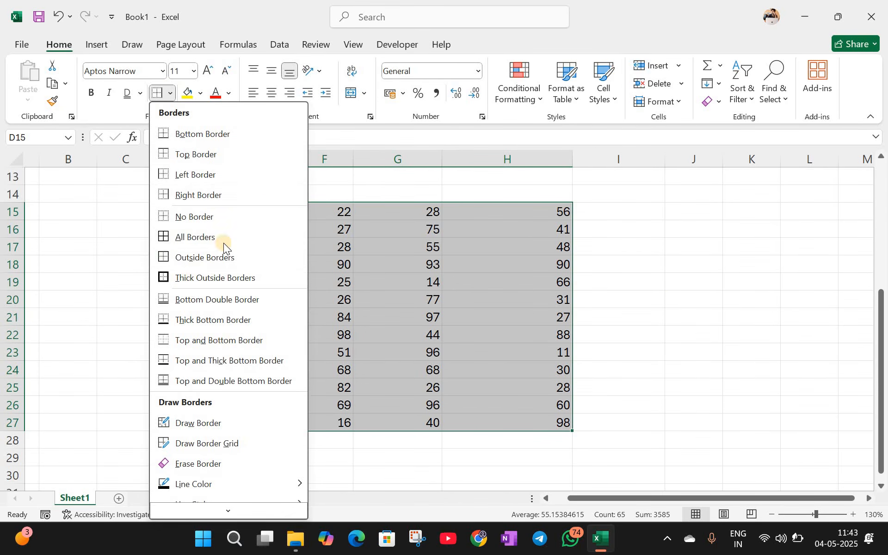
left_click(185, 278)
left_click(102, 277)
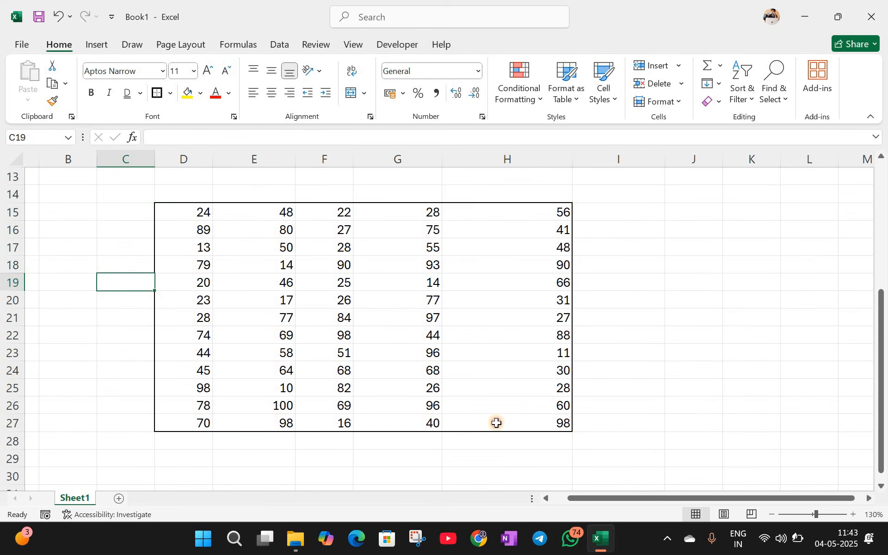
left_click_drag(190, 211, 496, 422)
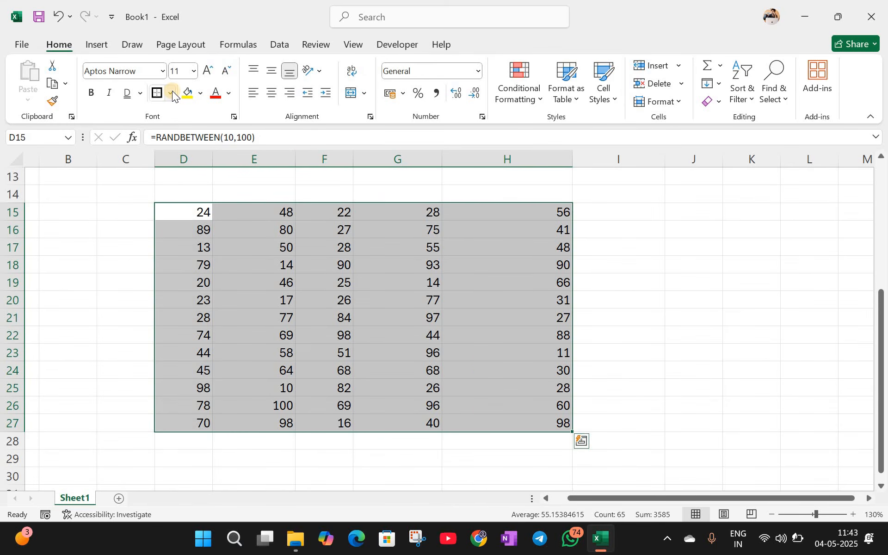
left_click(171, 92)
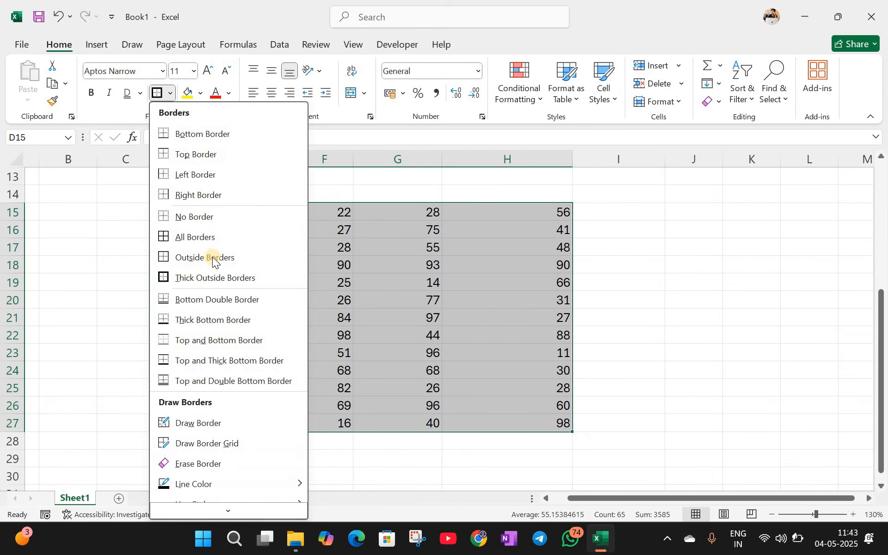
left_click(190, 239)
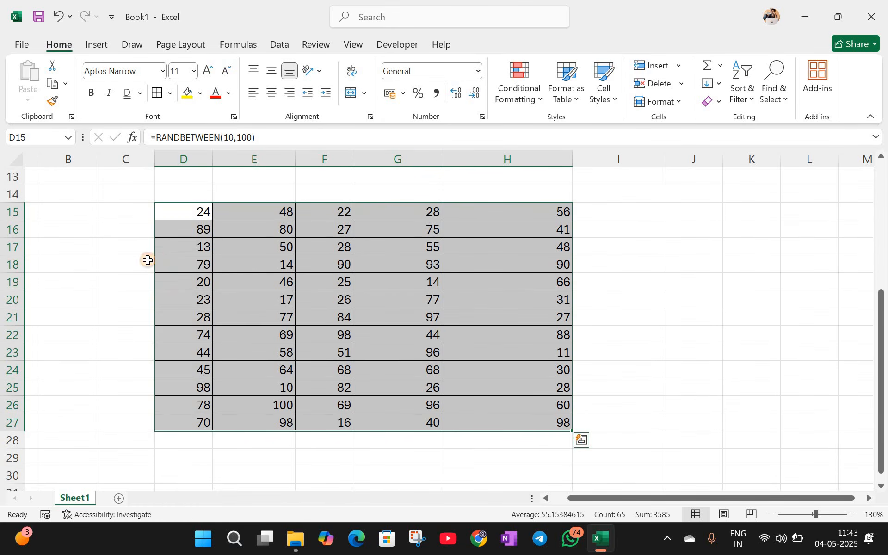
left_click(162, 263)
Step: Reselect D15:H27 and bring up the Borders menu again
left_click_drag(182, 216, 504, 424)
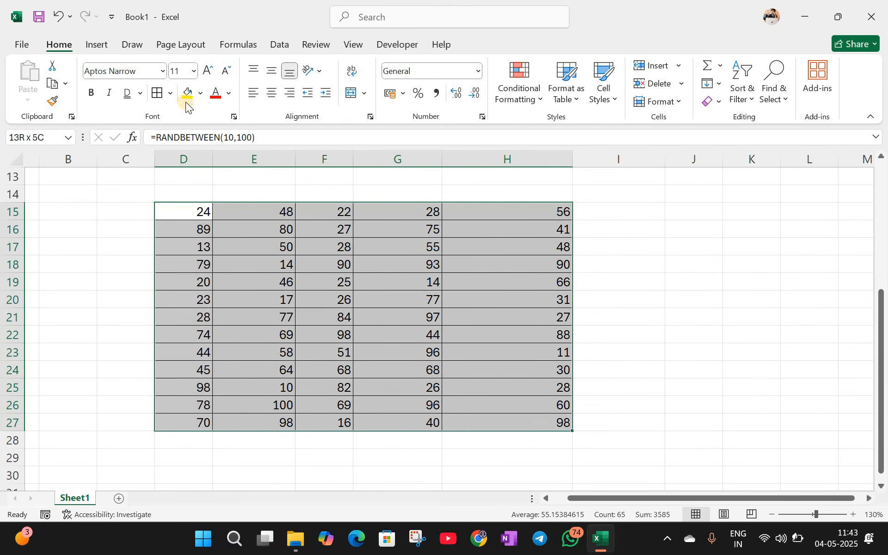
left_click(171, 92)
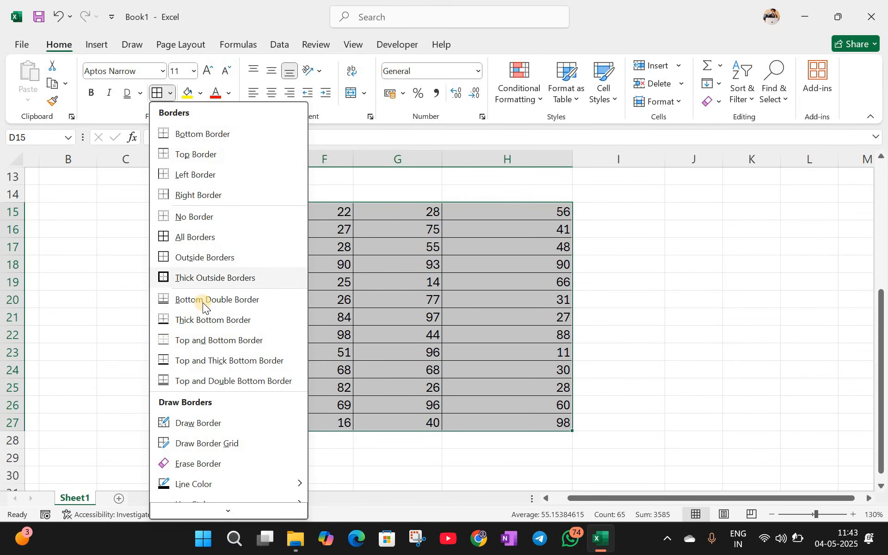
left_click(129, 317)
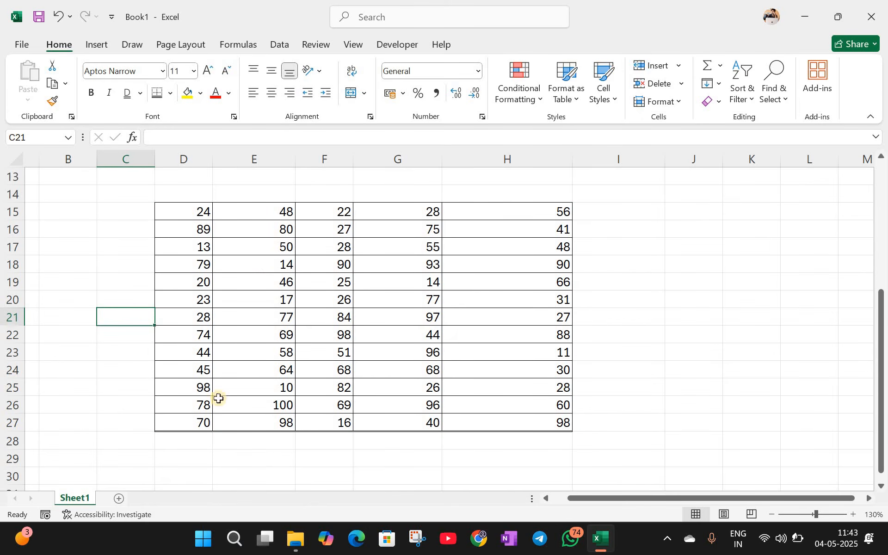
left_click_drag(183, 213, 487, 415)
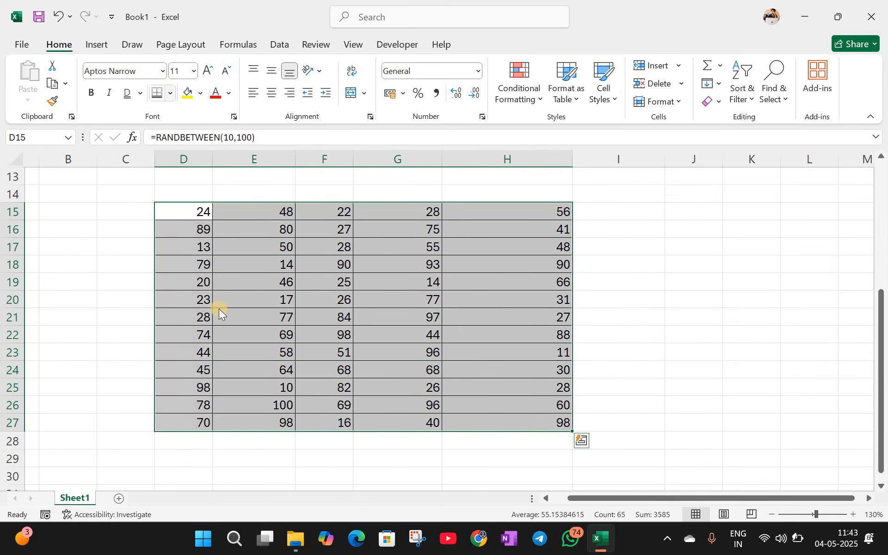
left_click(171, 93)
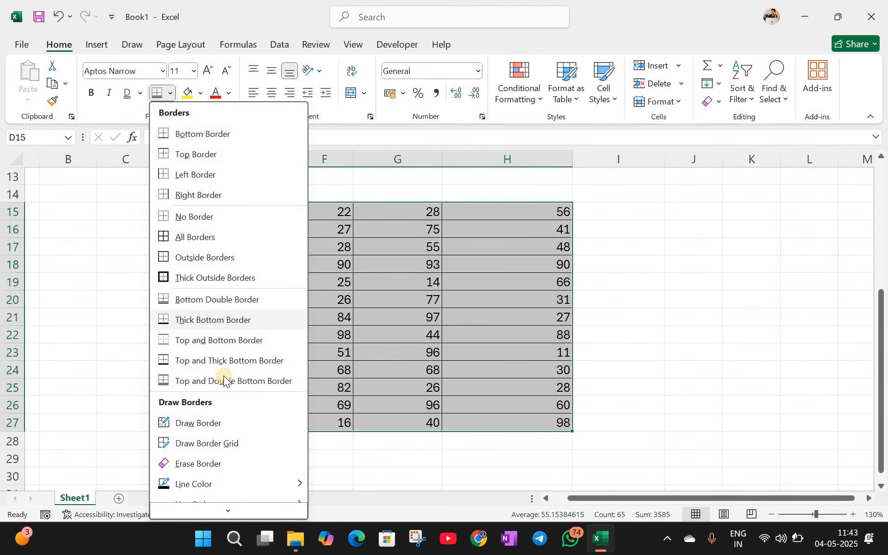
scroll(220, 398, "down", 1)
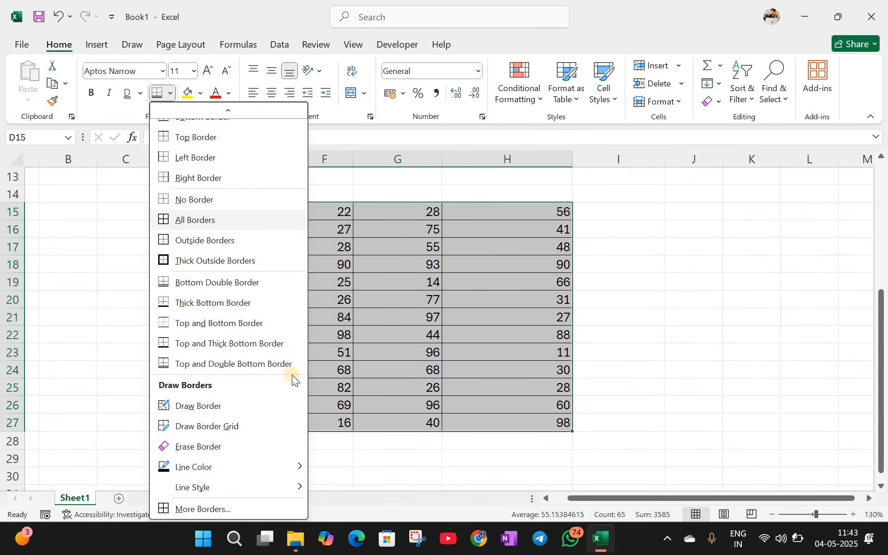
Step: Draw a border along the column F–G boundary and set the border line colour to red
left_click(193, 406)
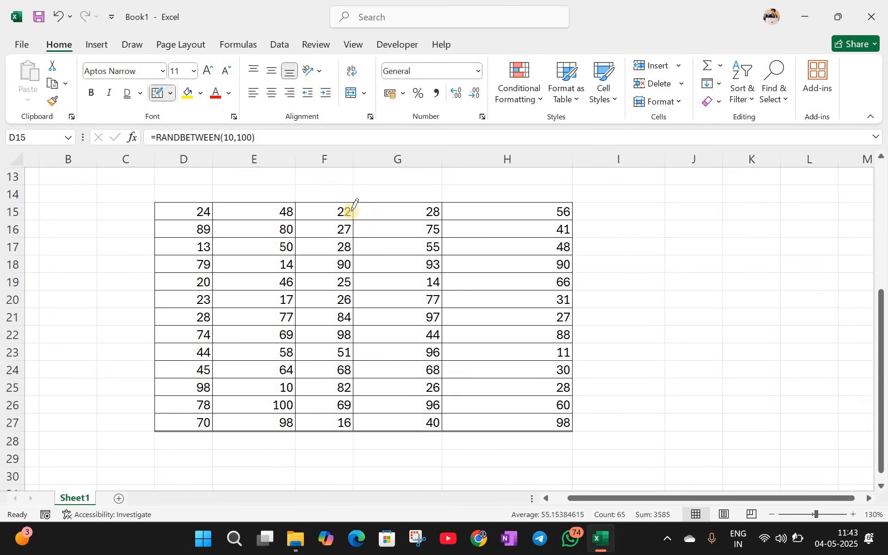
left_click_drag(353, 206, 358, 431)
left_click(170, 93)
scroll(201, 459, "down", 1)
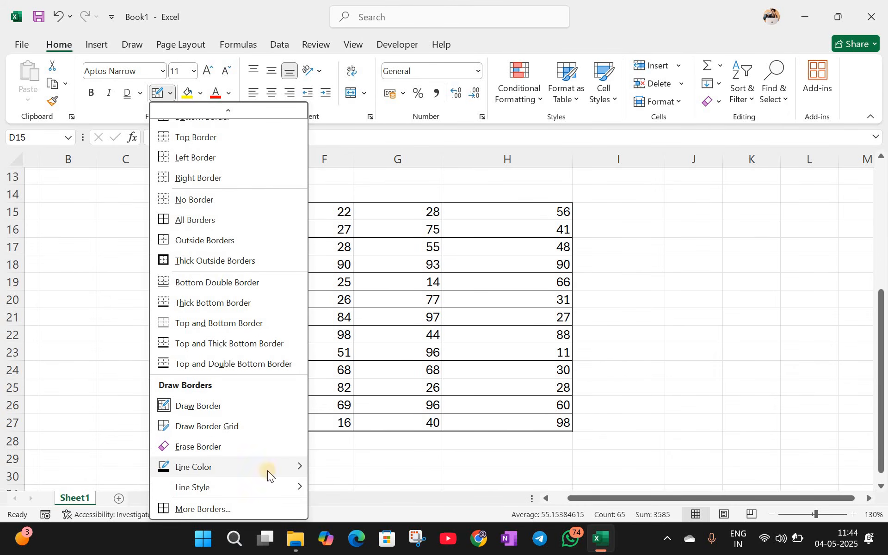
mouse_move(268, 471)
left_click(328, 484)
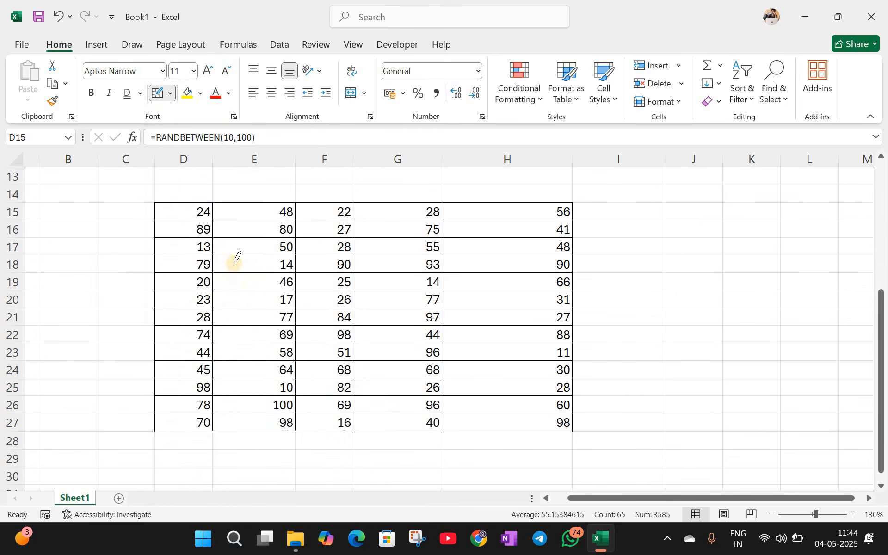
scroll(237, 257, "down", 1)
Step: Pick a thick solid line style and draw a red border under E19
left_click(170, 93)
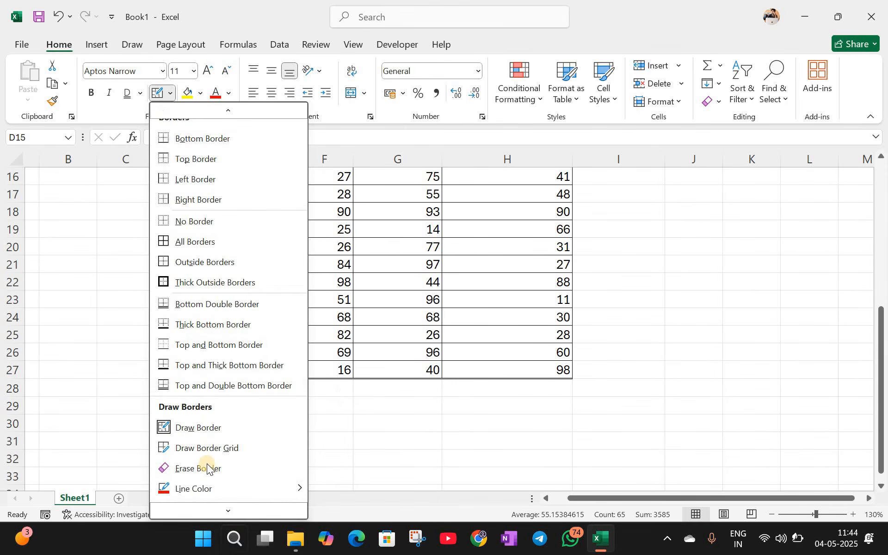
scroll(207, 468, "down", 1)
mouse_move(265, 490)
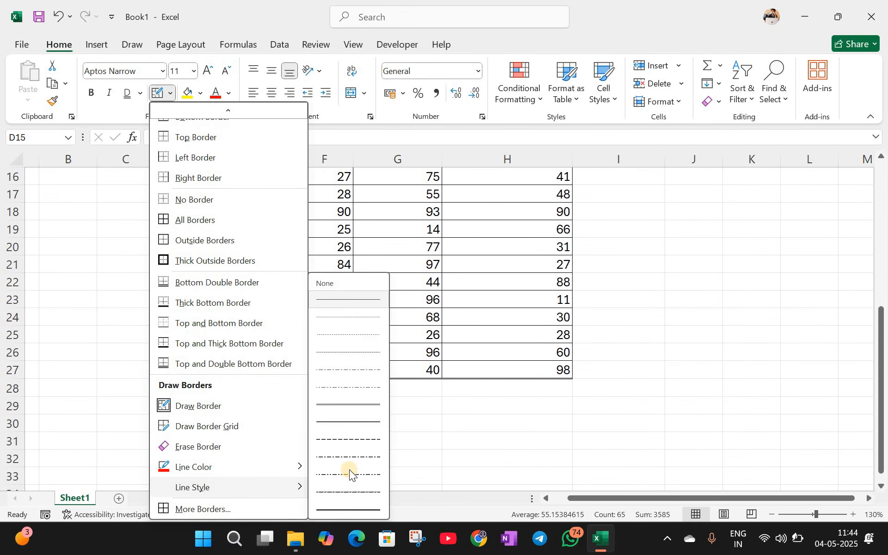
left_click(347, 510)
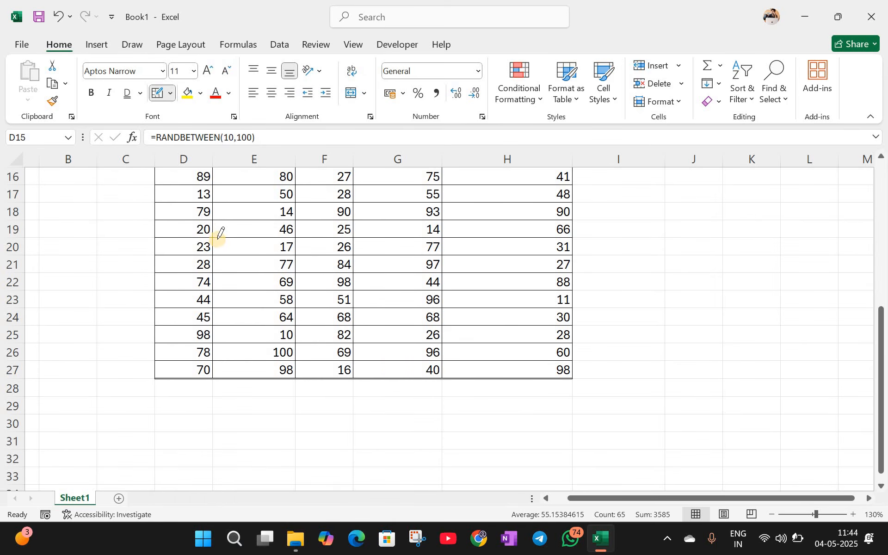
left_click_drag(214, 237, 291, 237)
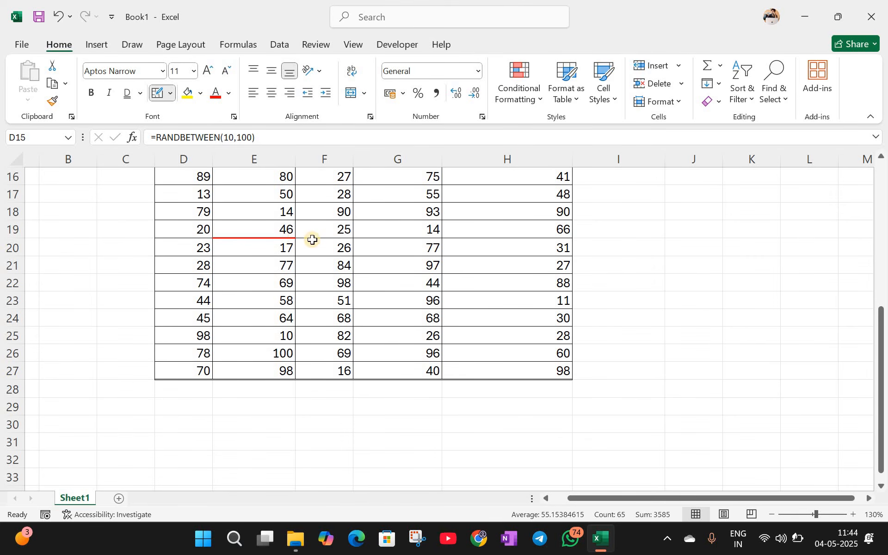
key("Escape")
left_click(350, 243)
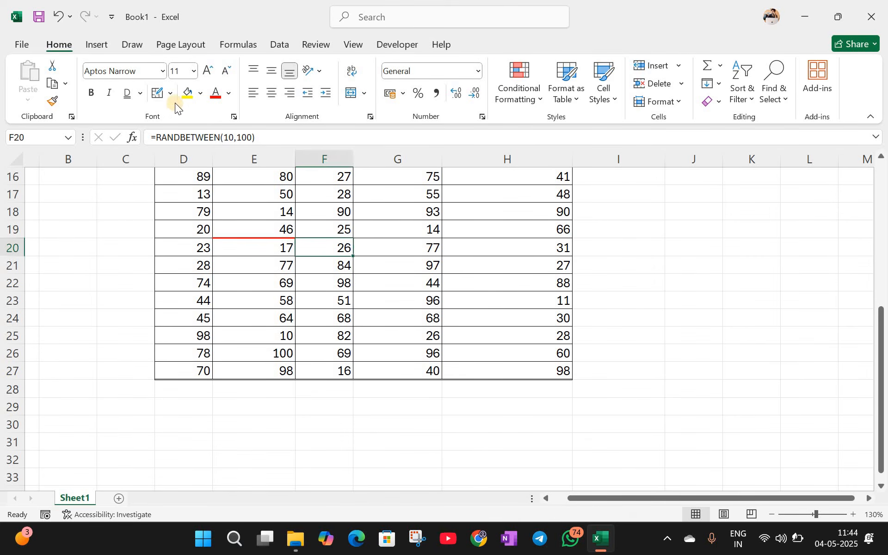
Step: Redraw every cell border of D15:H27 in red with Draw Border Grid
left_click(169, 93)
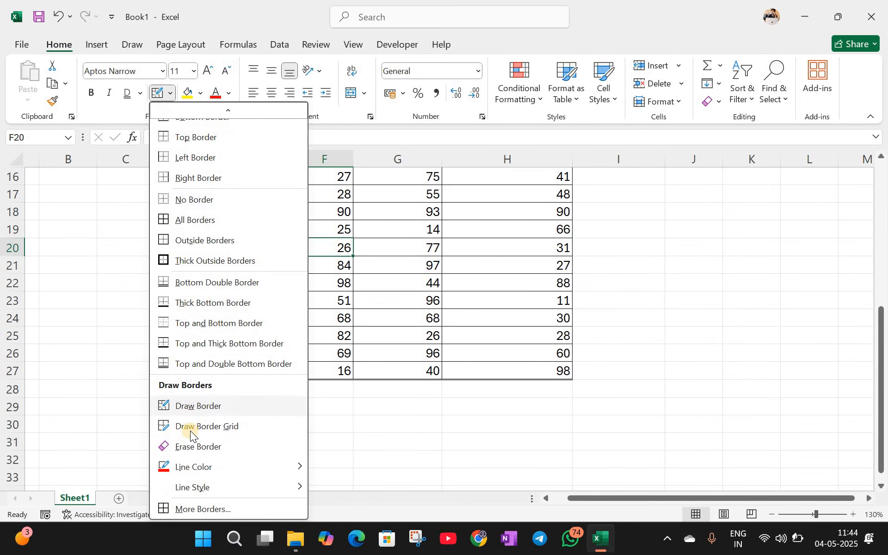
left_click(190, 431)
scroll(218, 227, "up", 1)
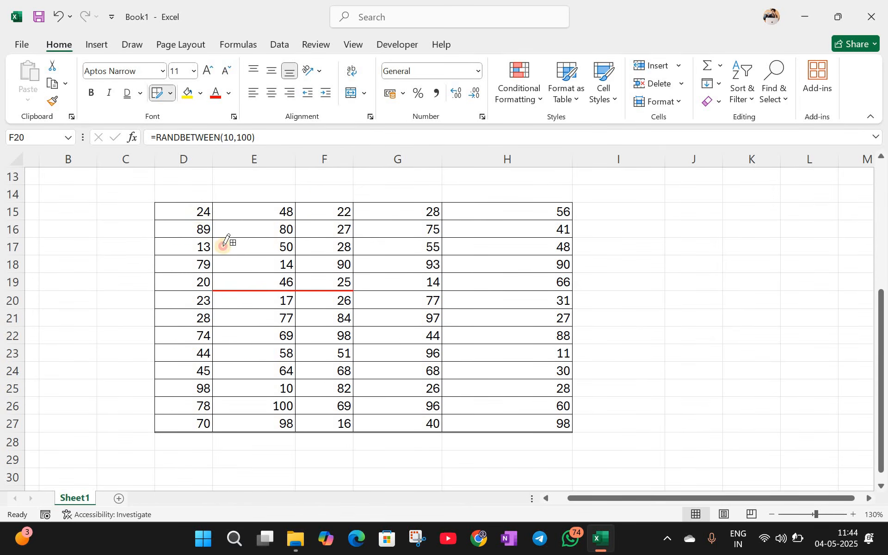
left_click_drag(394, 394, 511, 423)
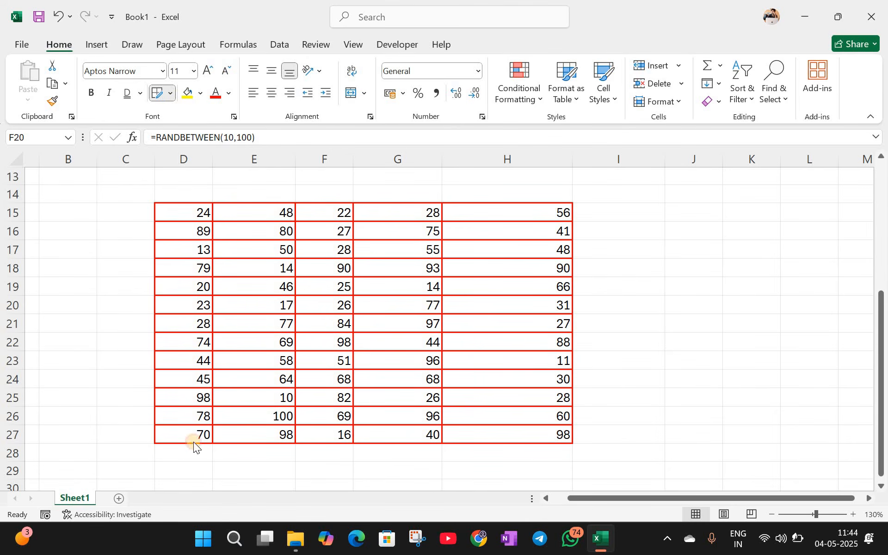
scroll(194, 412, "down", 1)
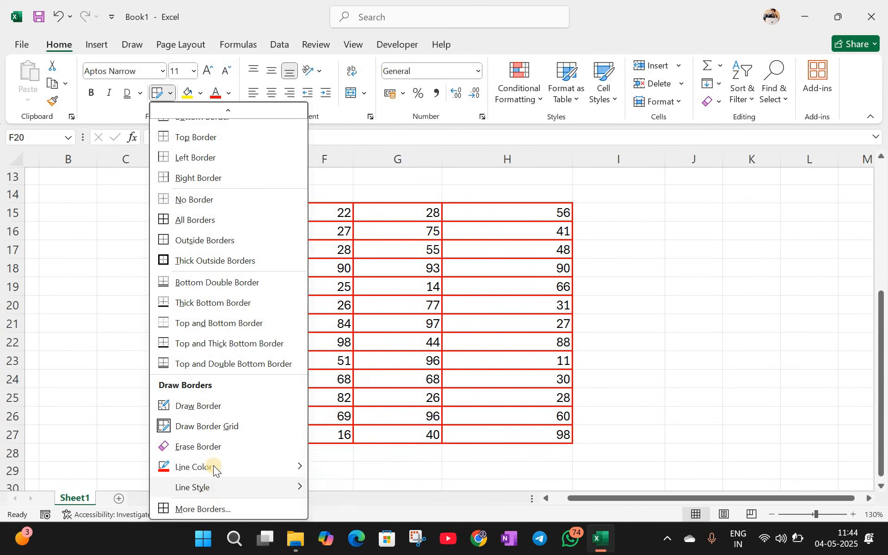
left_click(203, 450)
left_click_drag(228, 287, 286, 357)
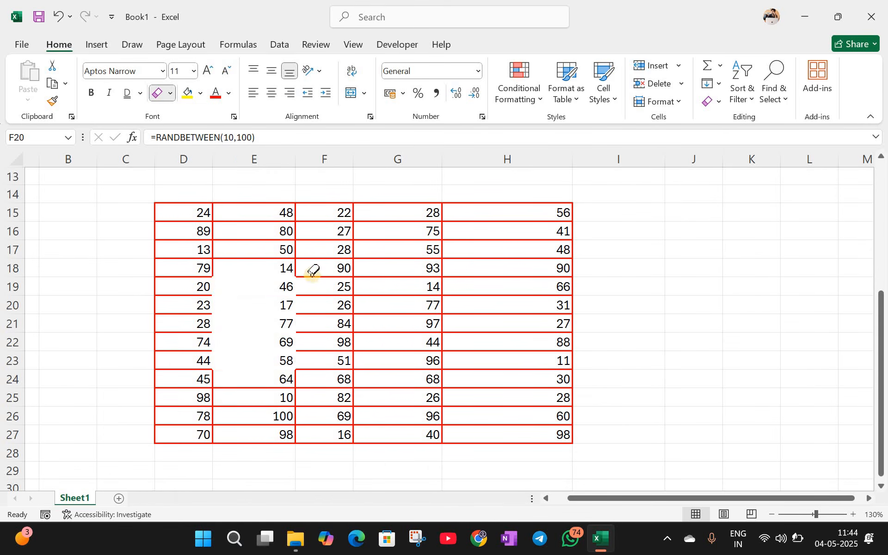
left_click_drag(312, 270, 525, 440)
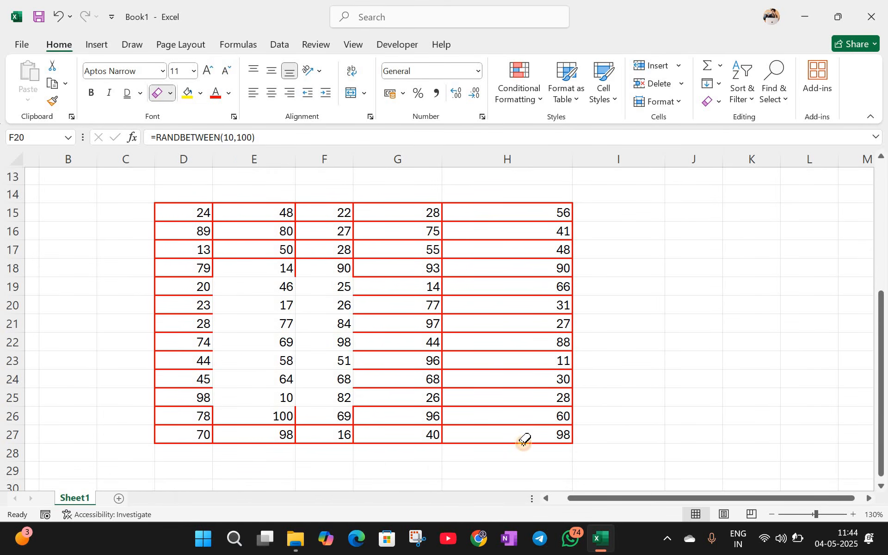
left_click(171, 94)
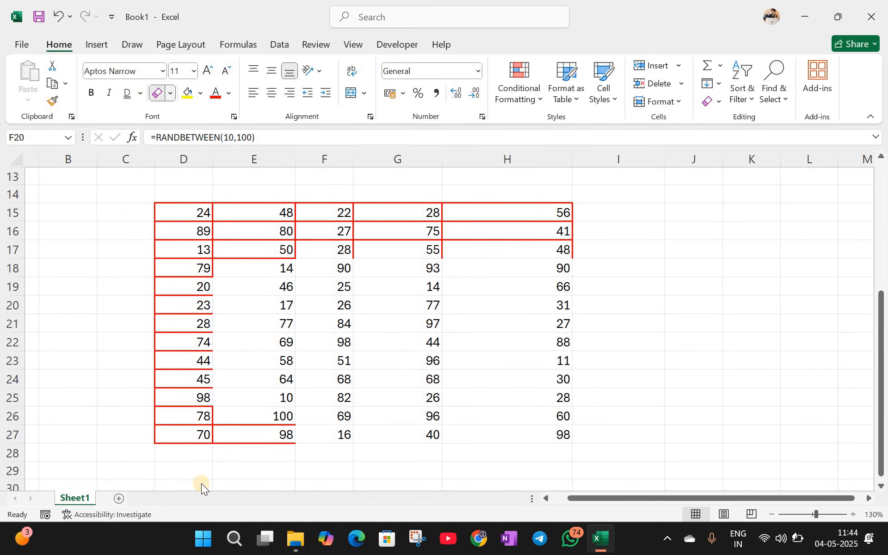
left_click(399, 221)
key("ctrl+1")
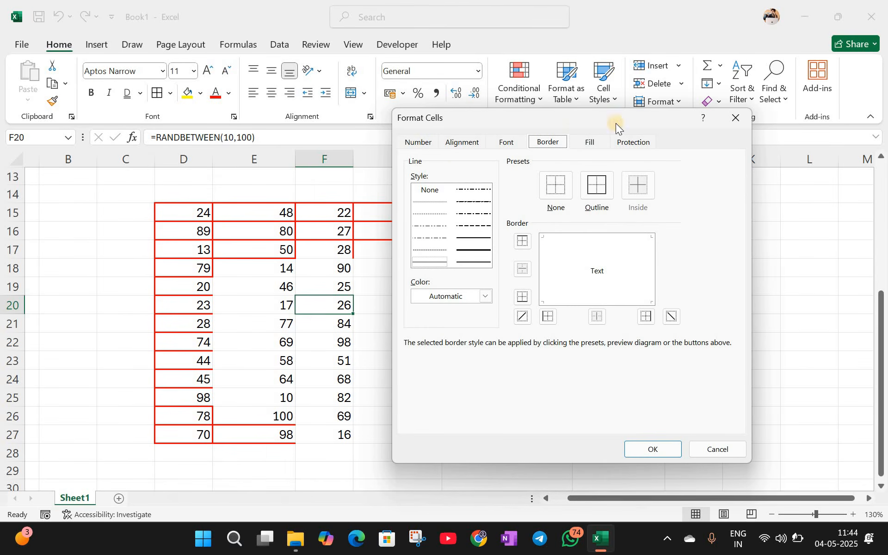
left_click(742, 111)
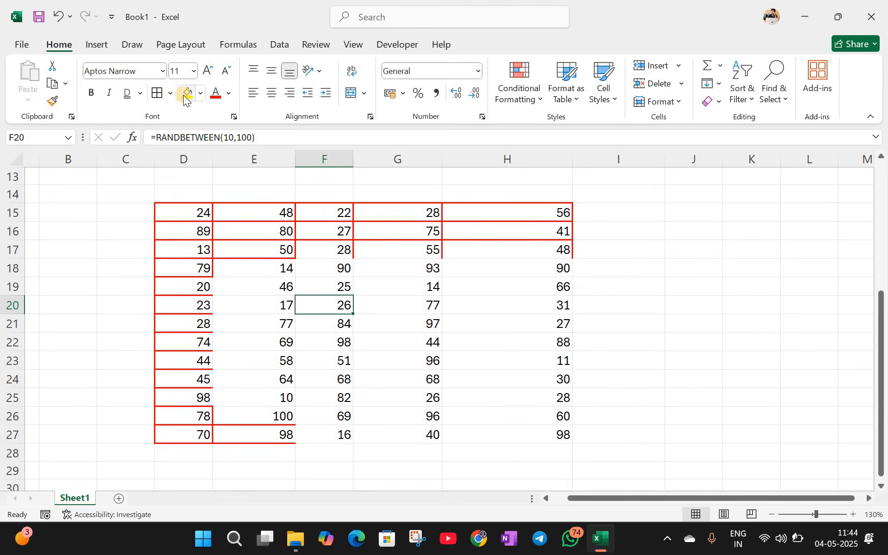
key("ctrl+z")
key("ctrl+z")
left_click(688, 319)
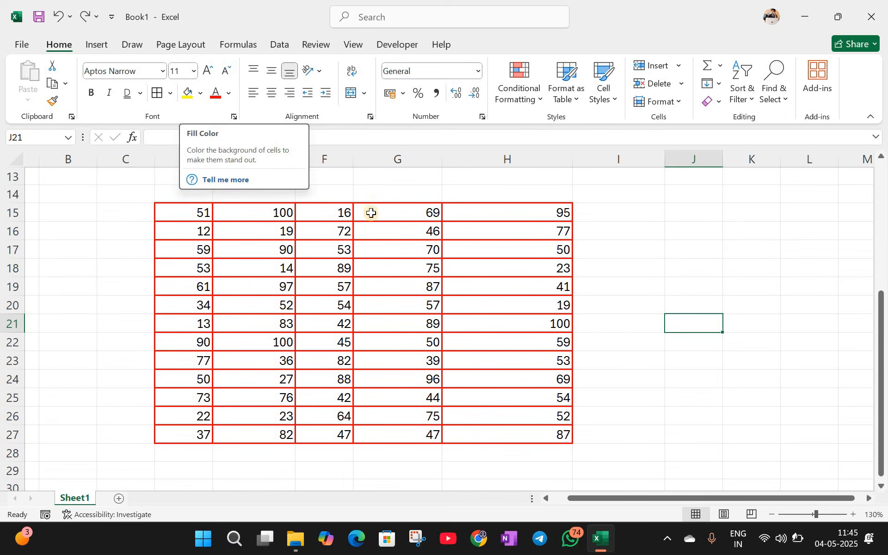
left_click_drag(194, 208, 490, 206)
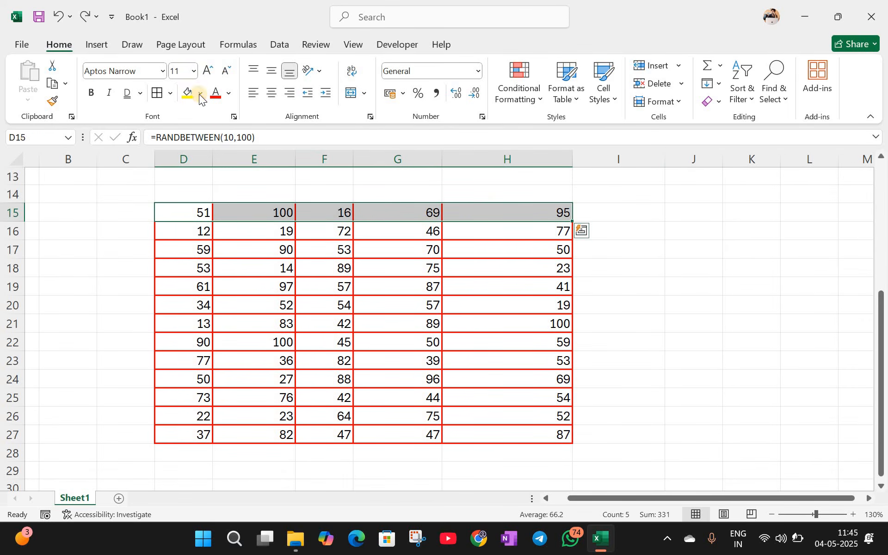
Step: Type headers Hindi, English, Maths, Science, Computer across D15:H15 and select that row
left_click(196, 215)
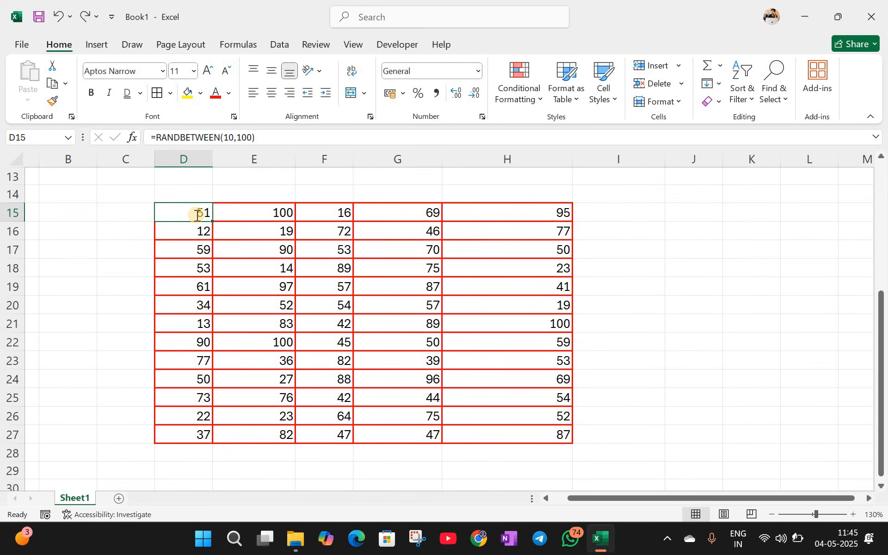
type("Hindi")
key("Tab")
type("Engl")
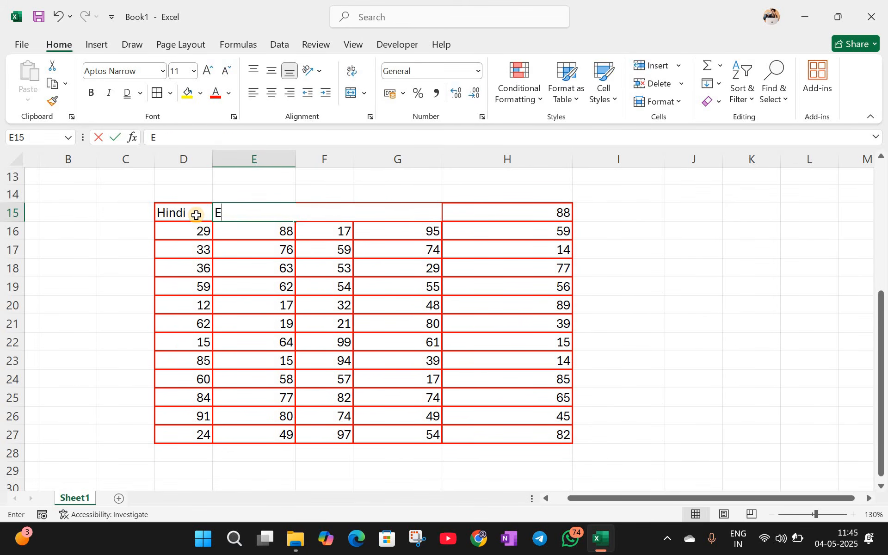
key("Tab")
type("MAt")
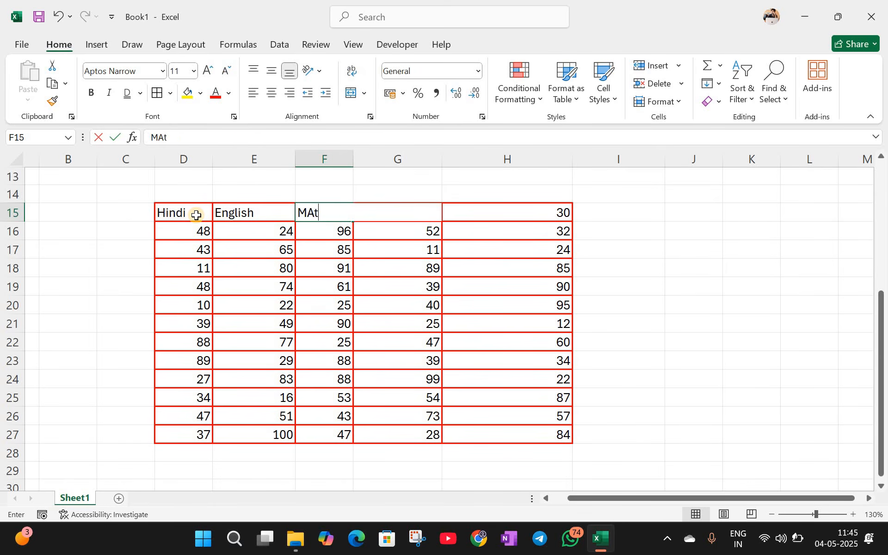
type("hs")
key("Tab")
type("S")
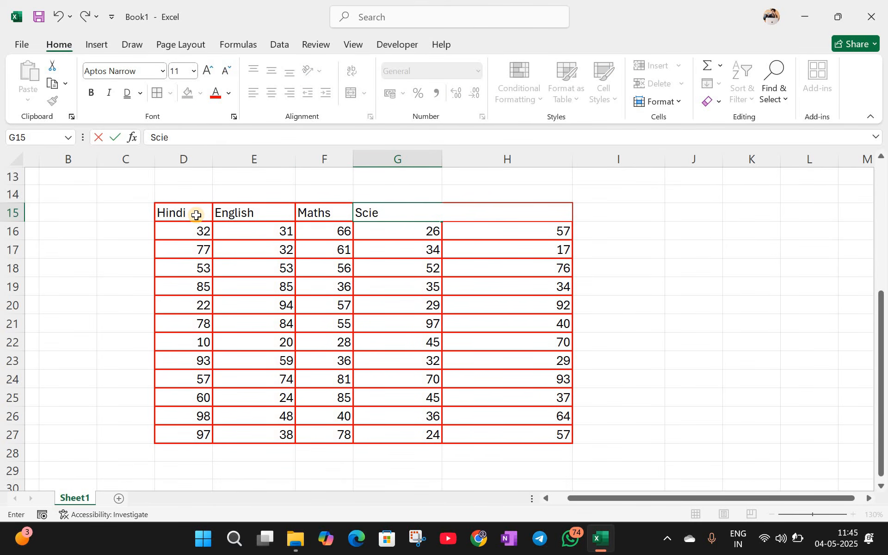
type("cience")
key("Tab")
type("Compu")
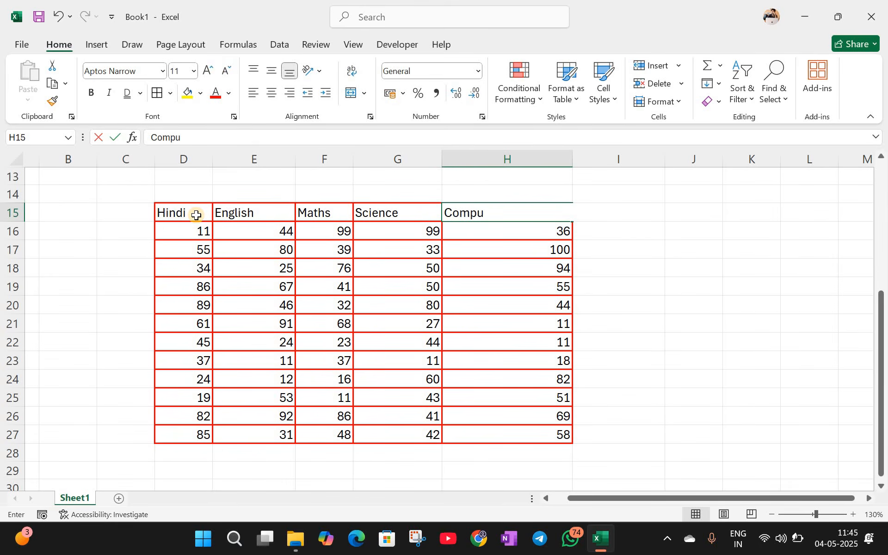
type("ter")
left_click(636, 323)
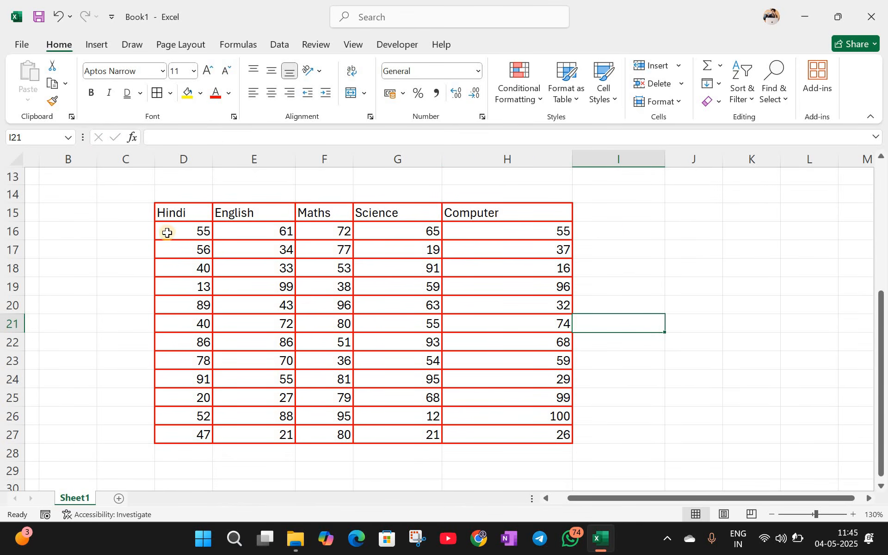
left_click_drag(175, 210, 496, 216)
Step: Fill the D15:H15 header row with yellow and set its text to size 12
left_click(200, 94)
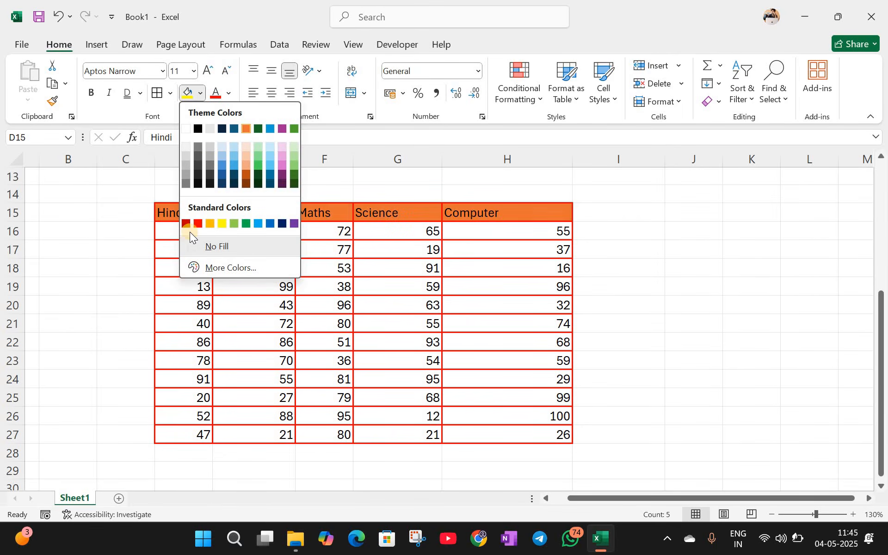
left_click(222, 223)
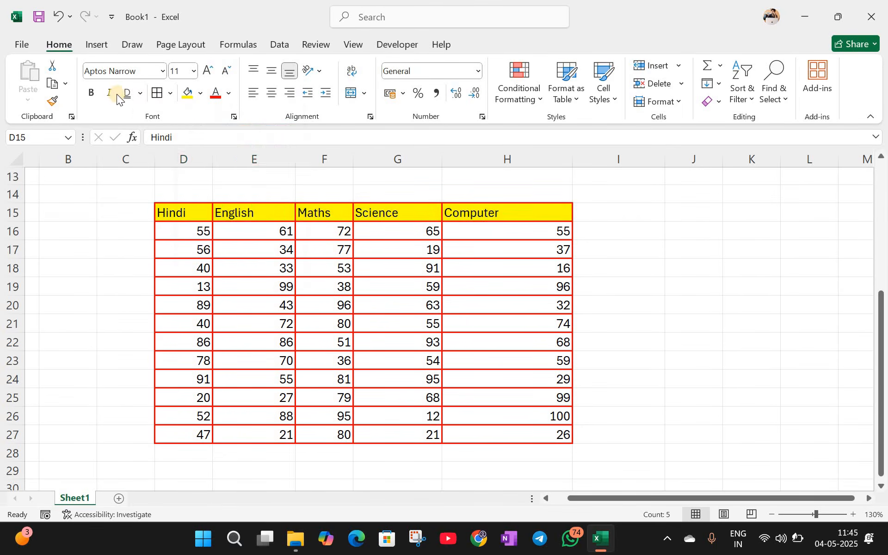
left_click(208, 71)
left_click(305, 237)
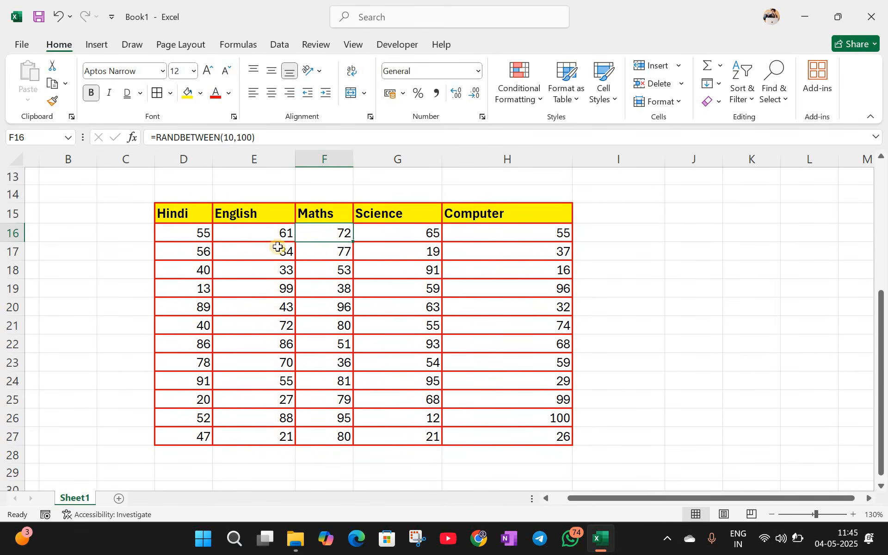
left_click(236, 271)
Step: Colour the Hindi-to-Computer header text red, replacing an initial blue choice
left_click(121, 197)
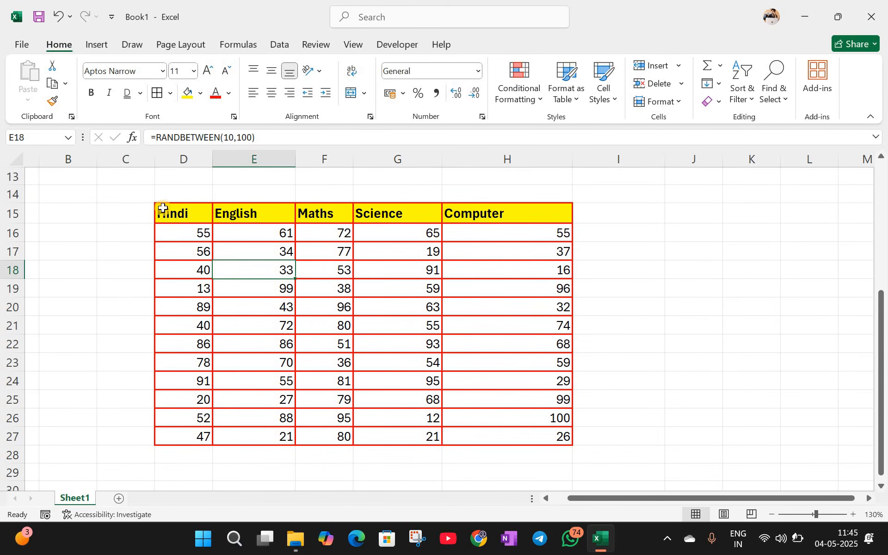
left_click_drag(164, 210, 495, 211)
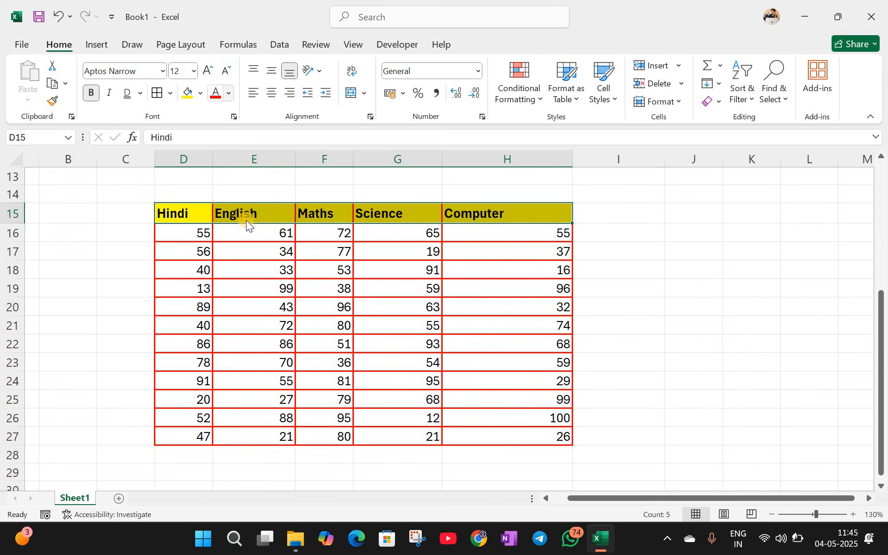
left_click(229, 95)
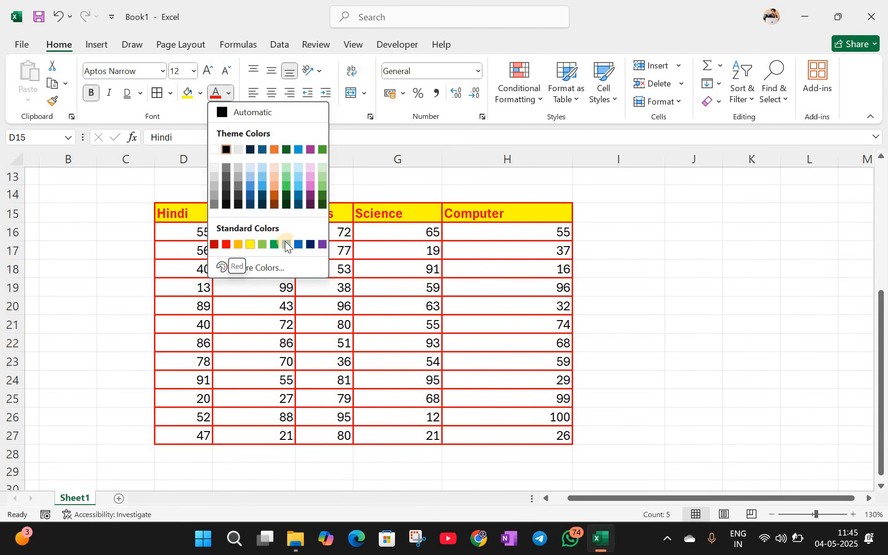
left_click(272, 192)
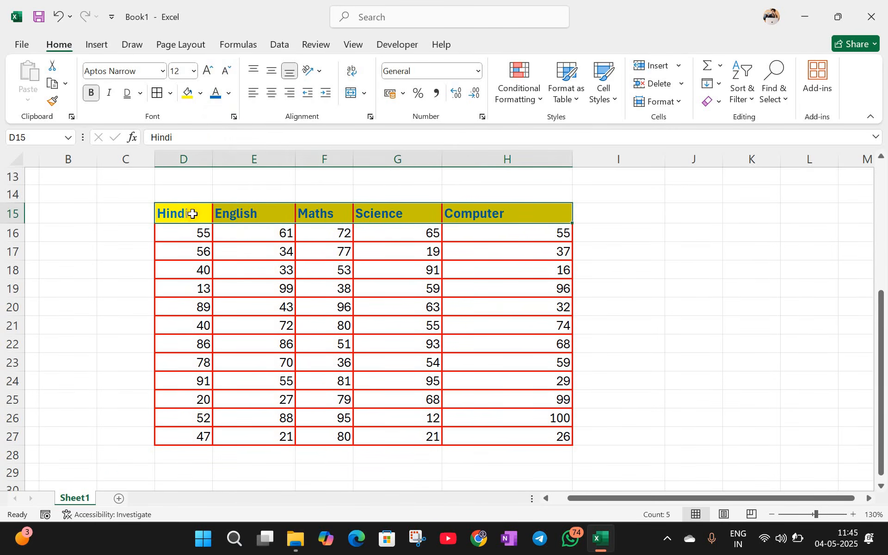
left_click(254, 194)
left_click_drag(185, 214, 362, 212)
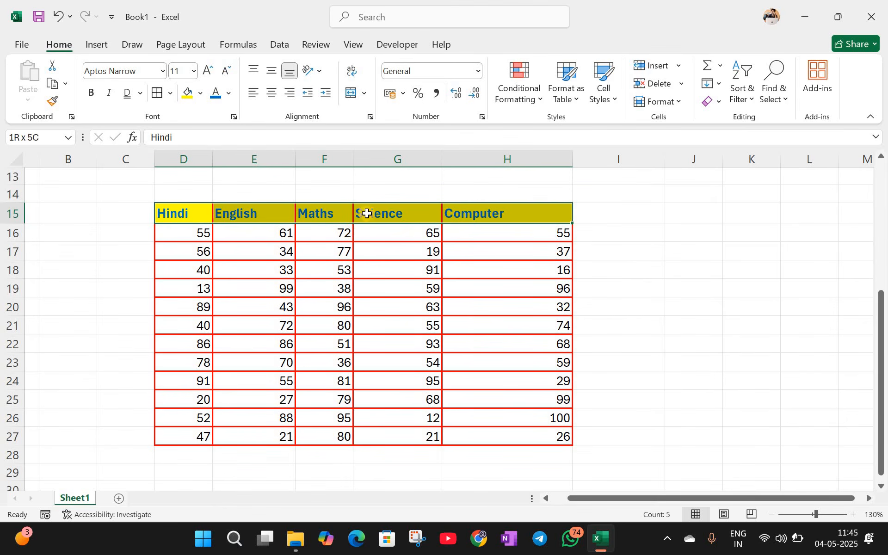
left_click(440, 215)
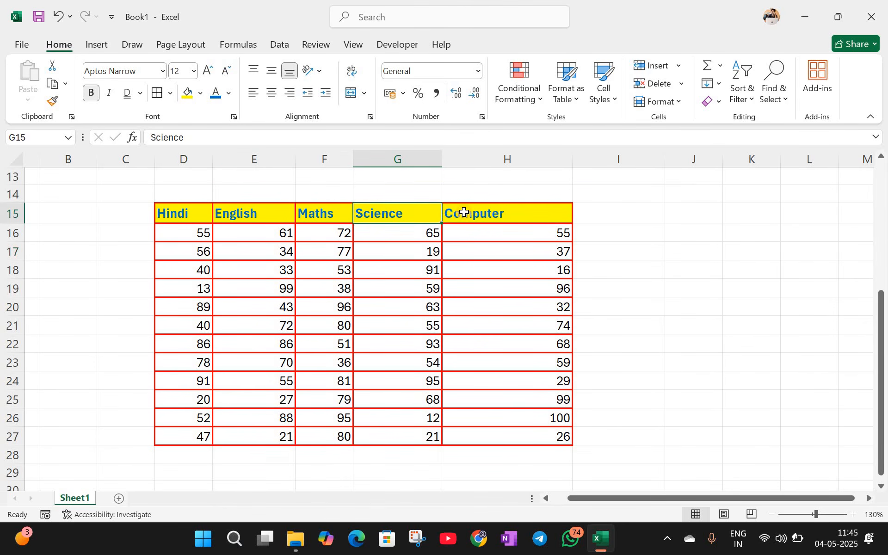
left_click(464, 212)
left_click_drag(185, 214, 480, 217)
left_click(229, 93)
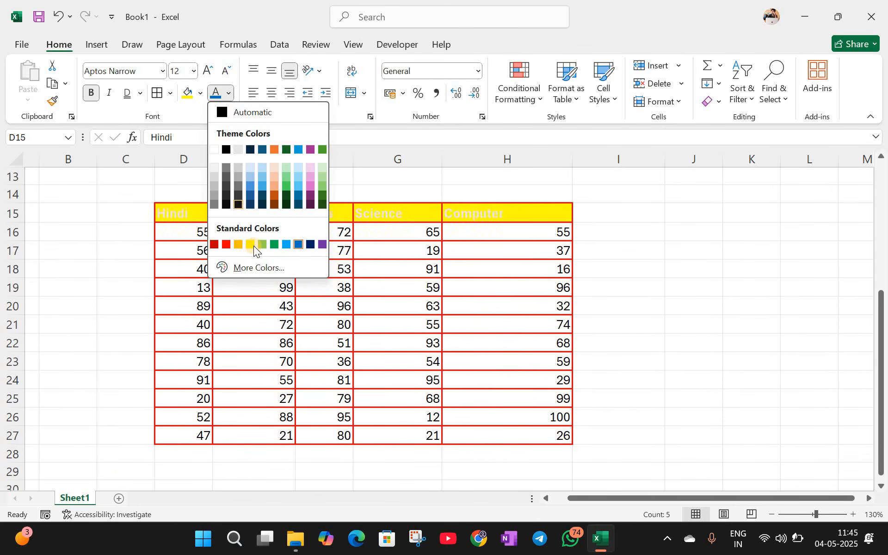
left_click(225, 245)
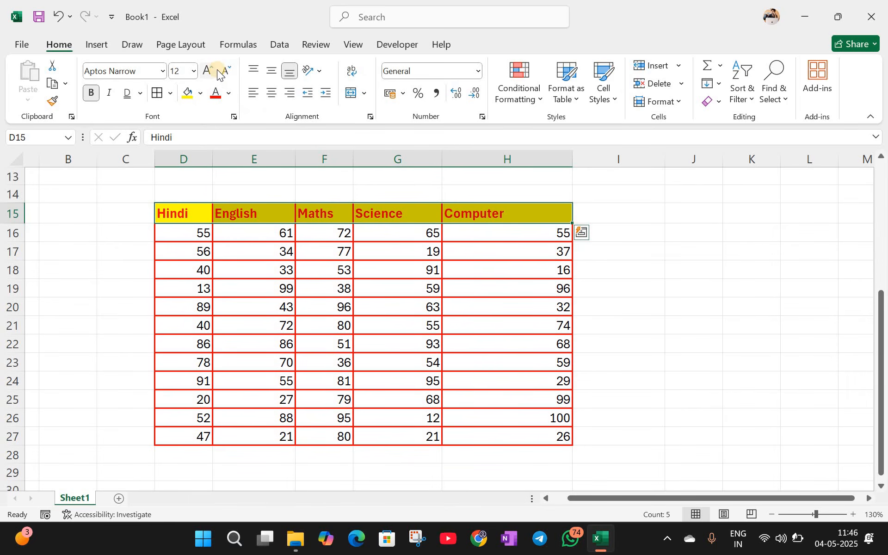
left_click(178, 196)
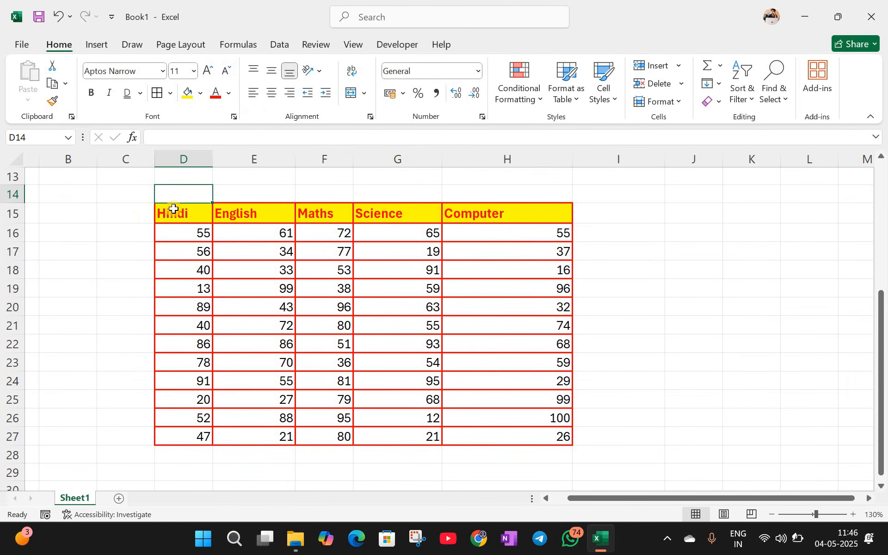
Step: Try top, middle, centre and right alignment, ending with left-aligned headers and no indent
left_click_drag(185, 213, 509, 214)
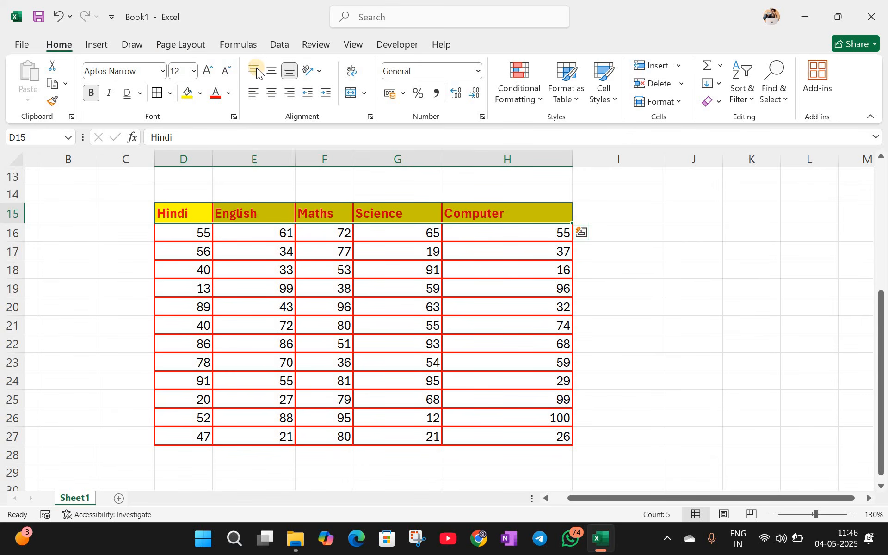
left_click(256, 67)
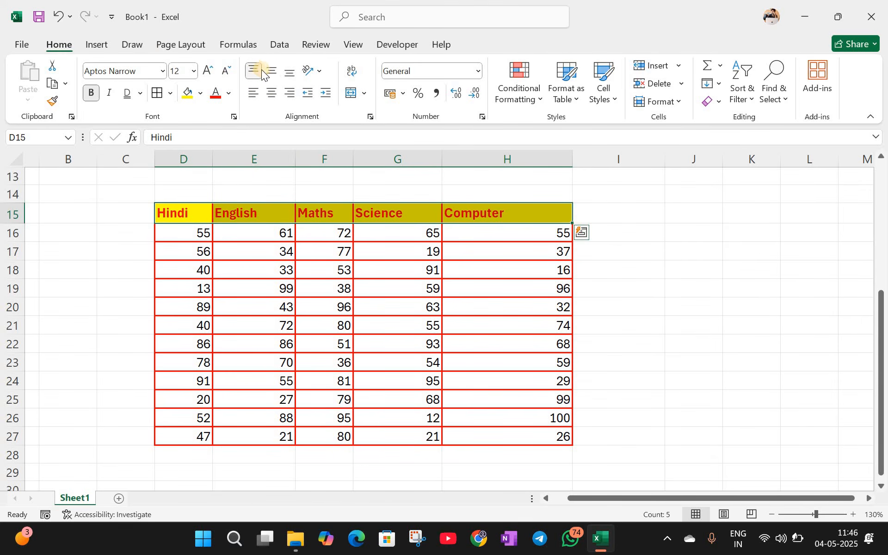
left_click(268, 70)
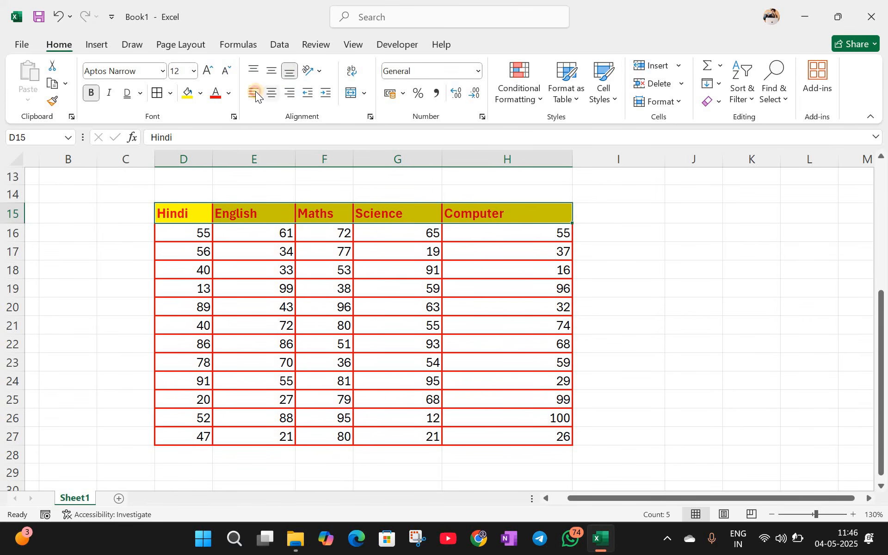
left_click(268, 93)
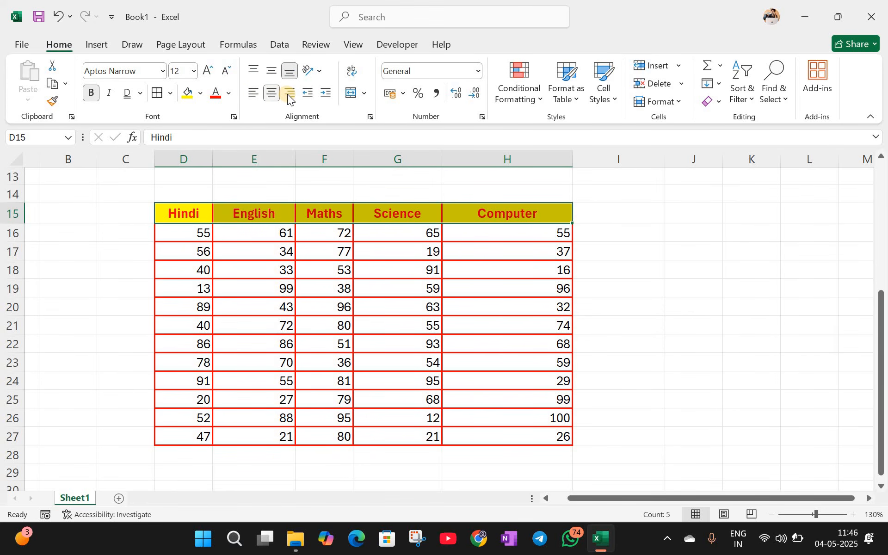
left_click(288, 94)
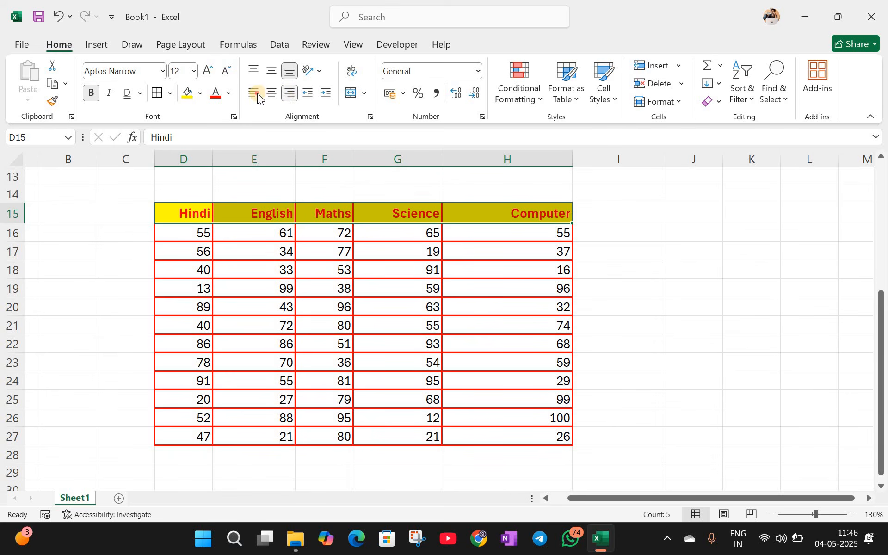
left_click(302, 93)
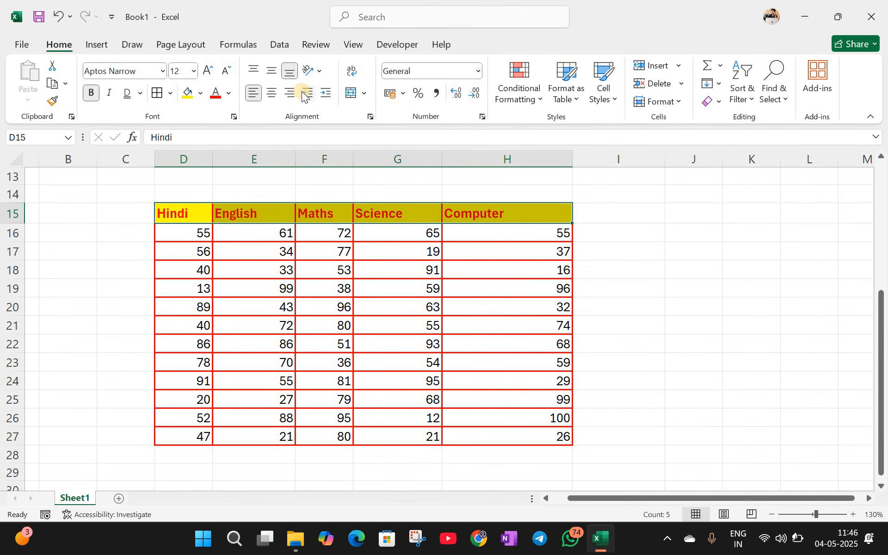
left_click(302, 93)
left_click(324, 92)
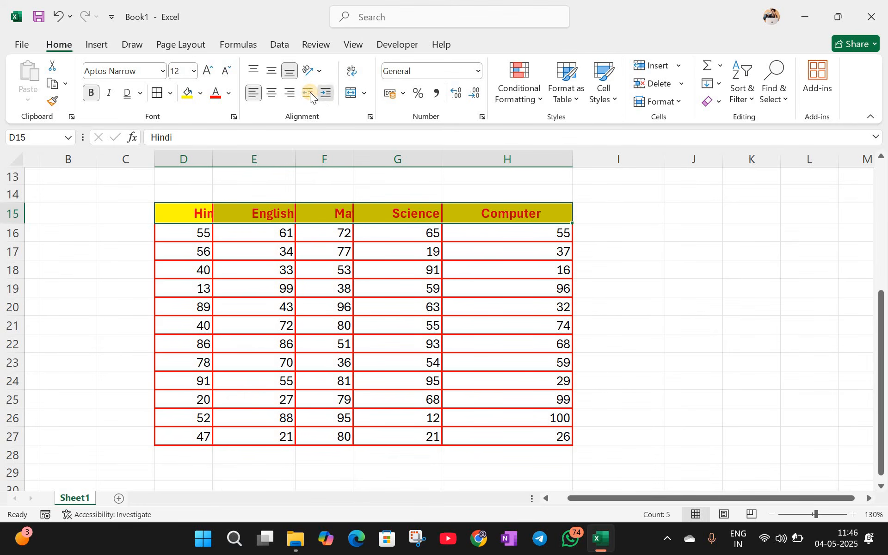
left_click(310, 92)
left_click(310, 92)
left_click(310, 92)
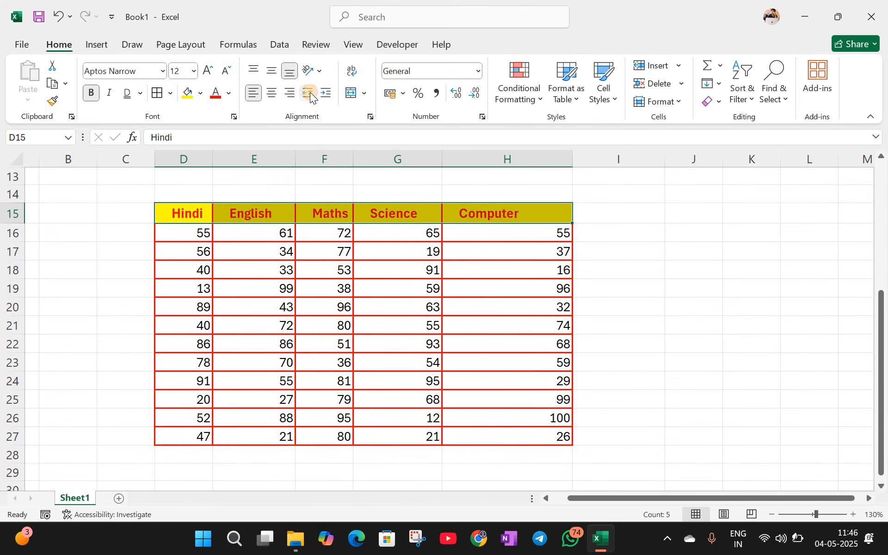
Step: Tilt the header names counterclockwise and reselect the full header row D15:H15
left_click(320, 69)
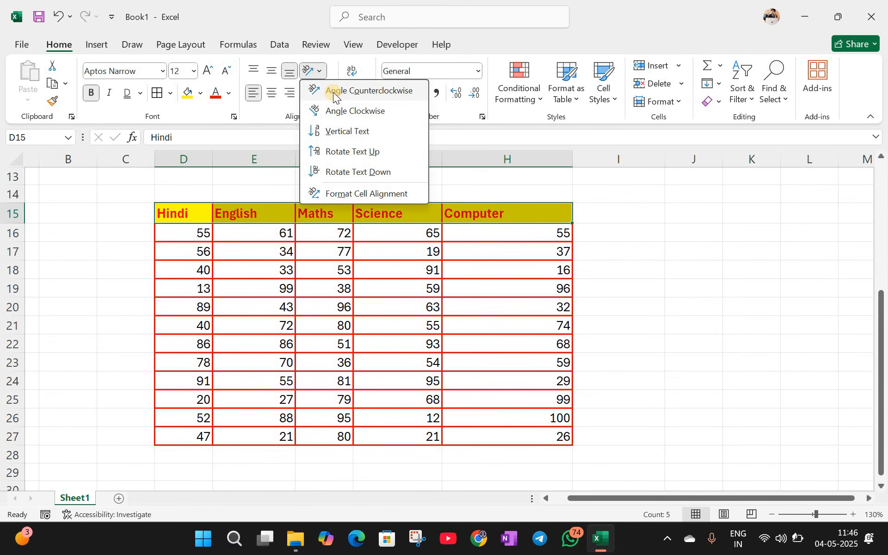
left_click(333, 92)
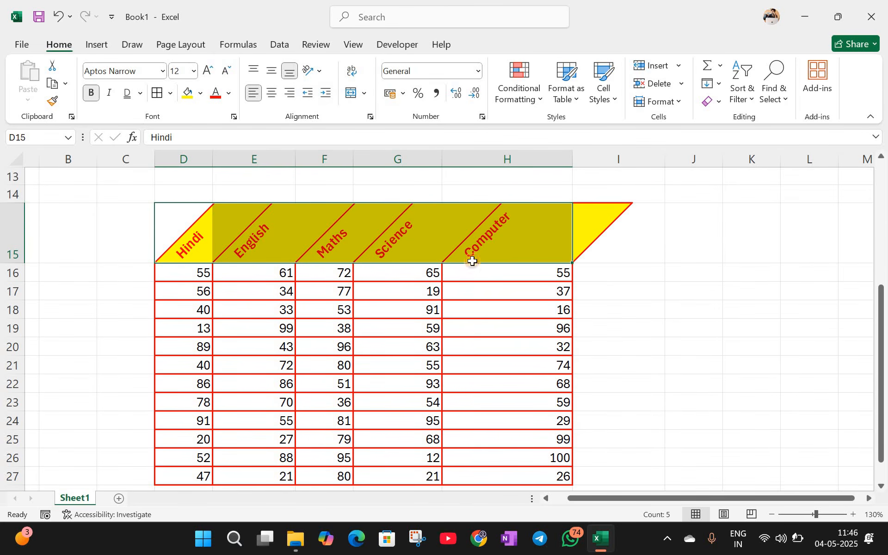
left_click(324, 229)
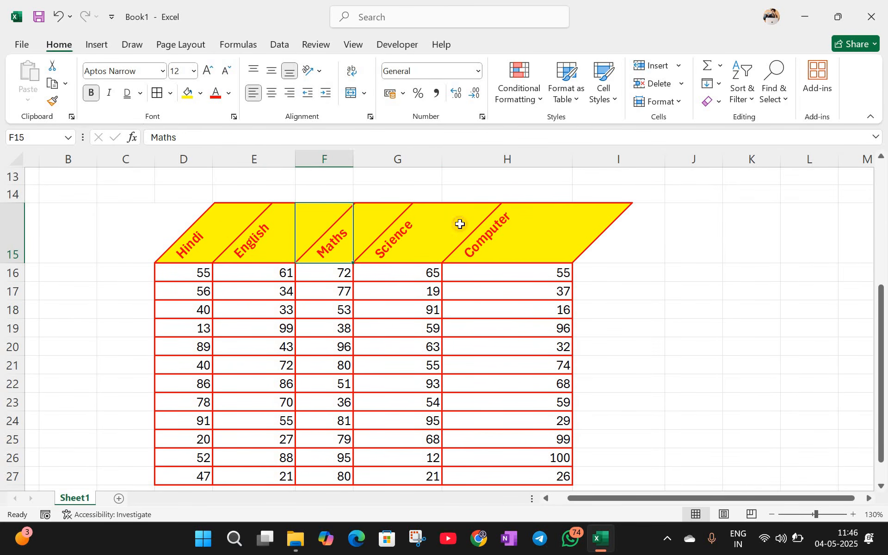
left_click(219, 235)
left_click_drag(219, 236, 507, 236)
left_click_drag(185, 234, 532, 234)
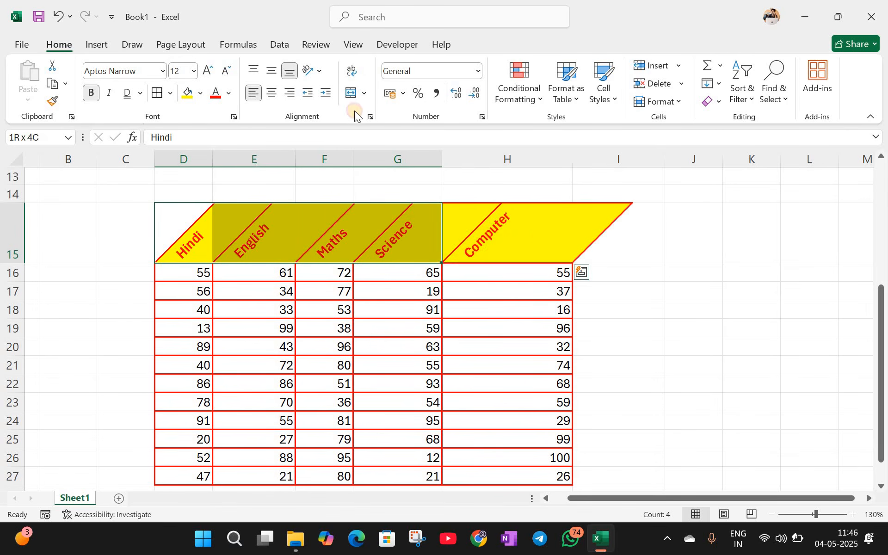
Step: Try clockwise, vertical and rotate-up orientations, settle on -90° rotate-down, and dismiss Format Cells
left_click(318, 71)
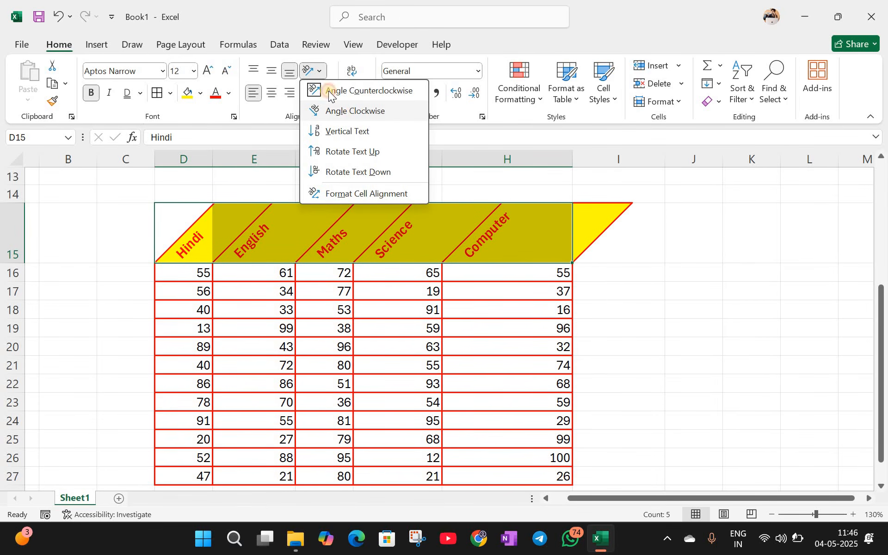
left_click(354, 111)
left_click(319, 71)
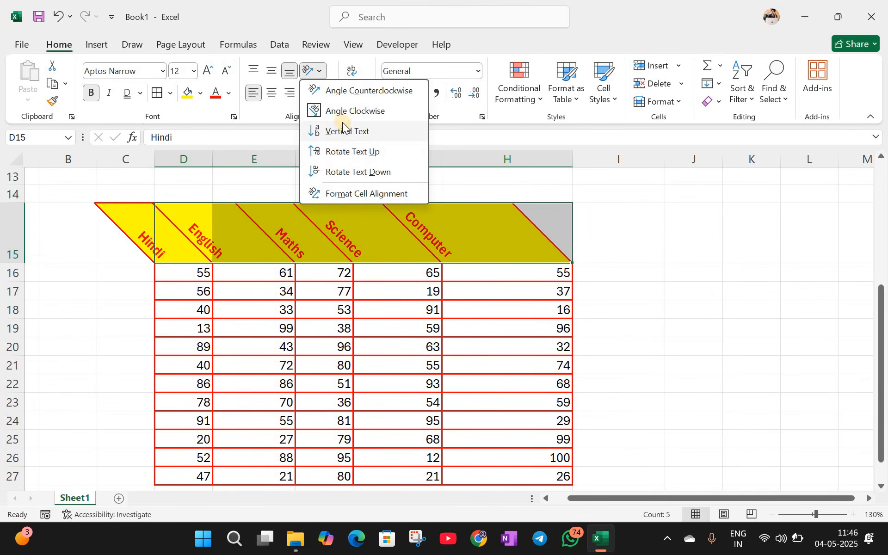
left_click(344, 130)
left_click(316, 70)
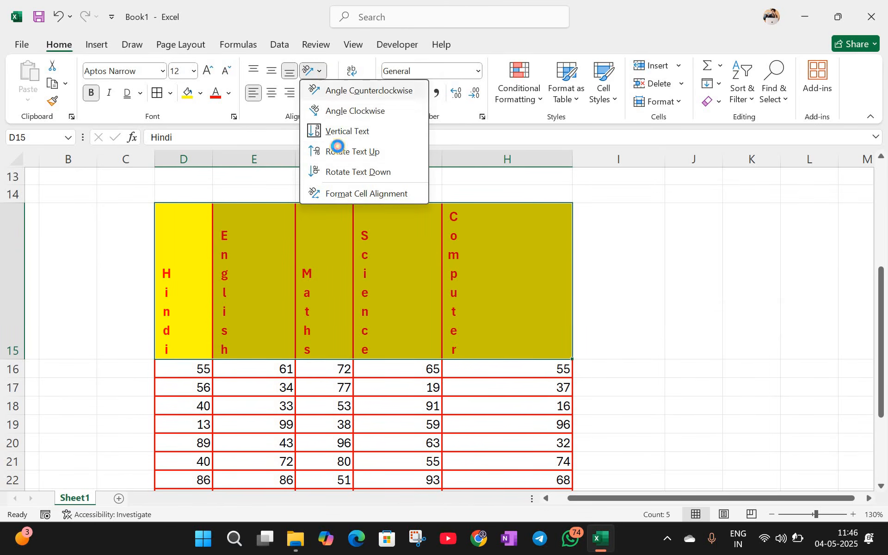
left_click(335, 151)
left_click(316, 70)
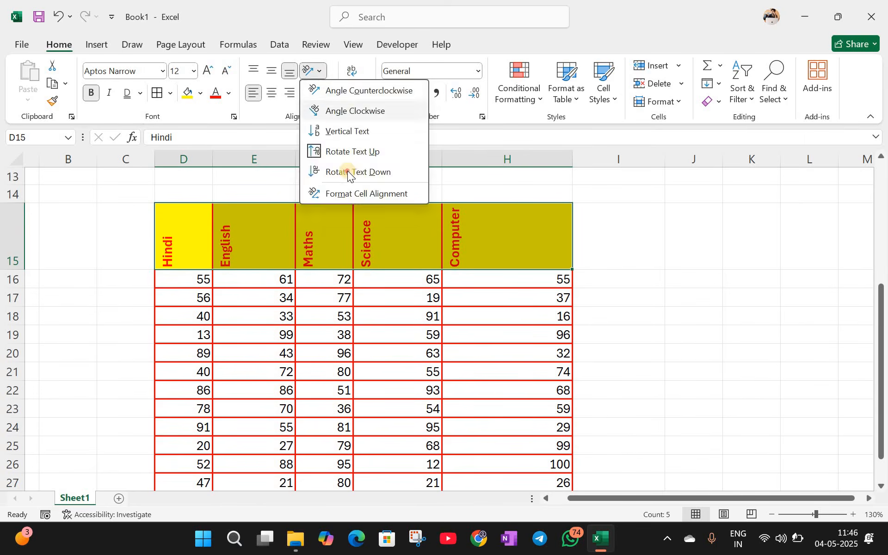
left_click(348, 171)
left_click(316, 71)
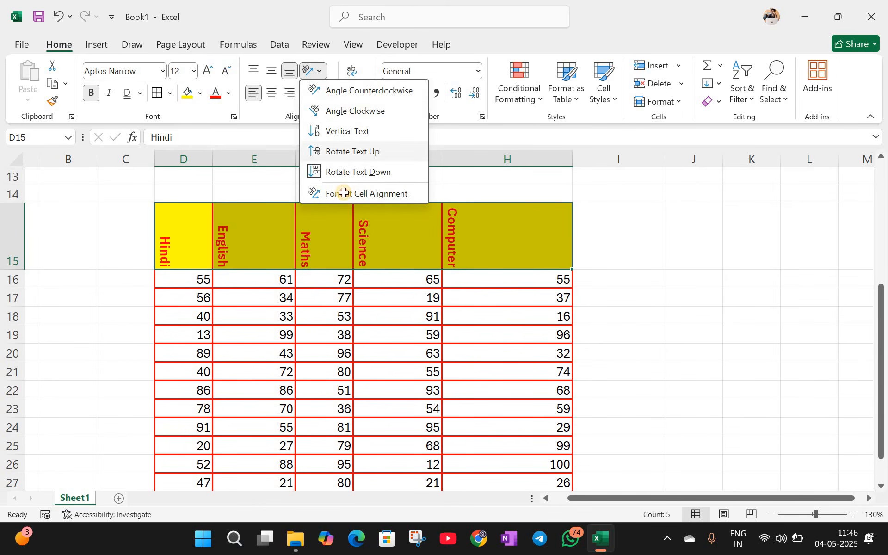
left_click(344, 192)
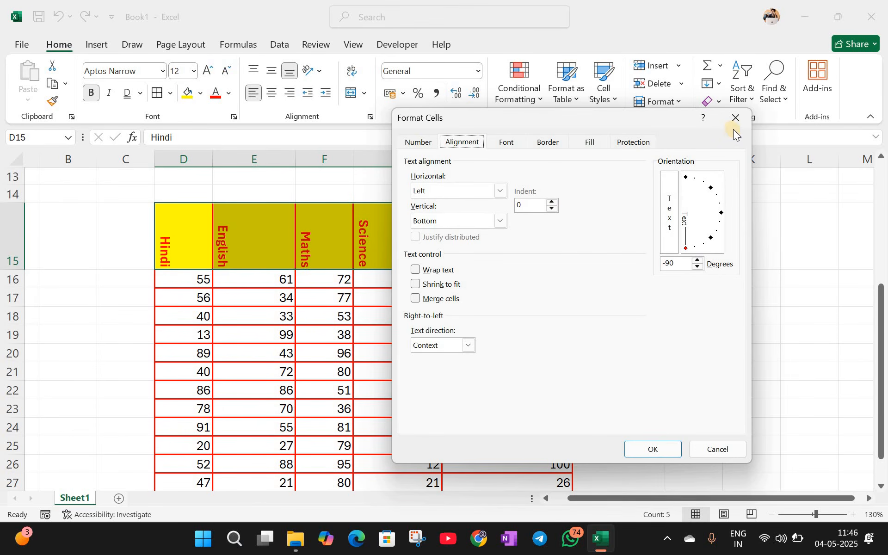
key("Escape")
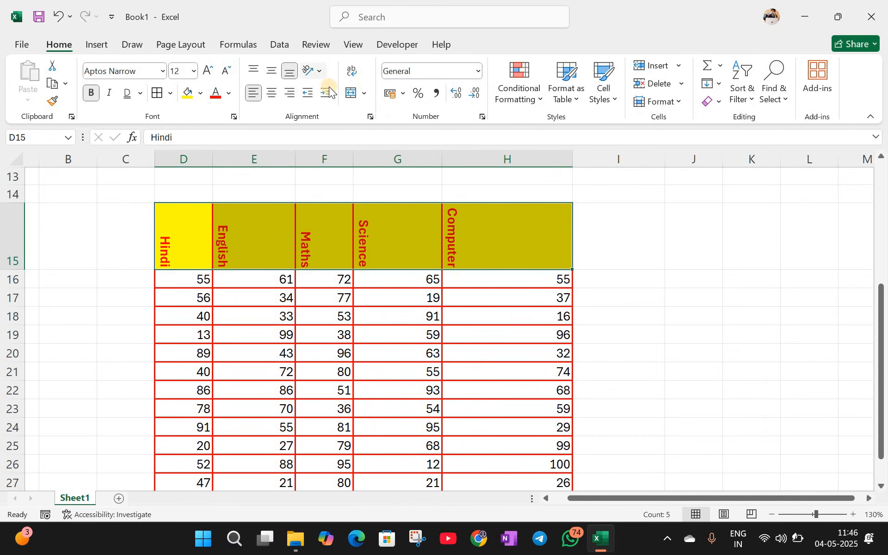
Step: Angle the D15:H15 headers counterclockwise, then undo back to horizontal text
left_click(318, 71)
left_click(303, 70)
left_click(254, 236)
left_click_drag(184, 235, 508, 236)
left_click(326, 82)
left_click(327, 89)
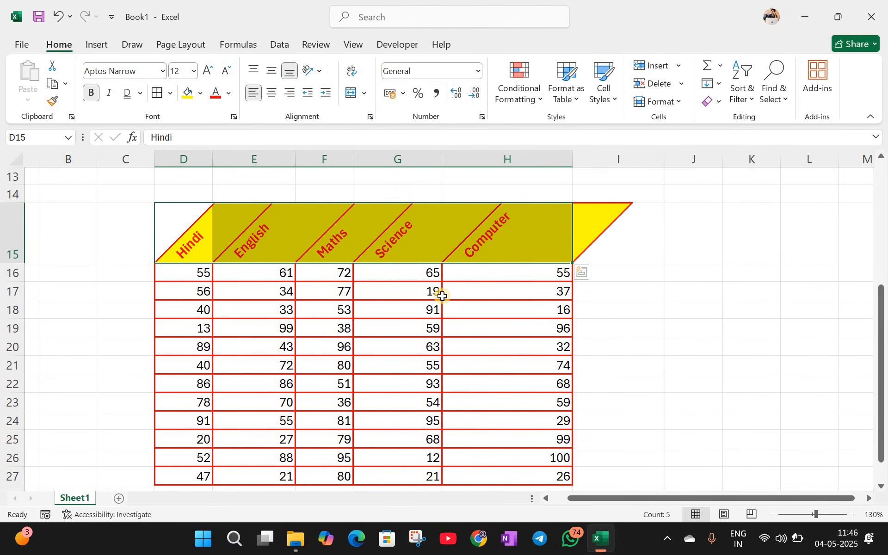
key("ctrl+z")
key("ctrl+z")
key("ctrl+z")
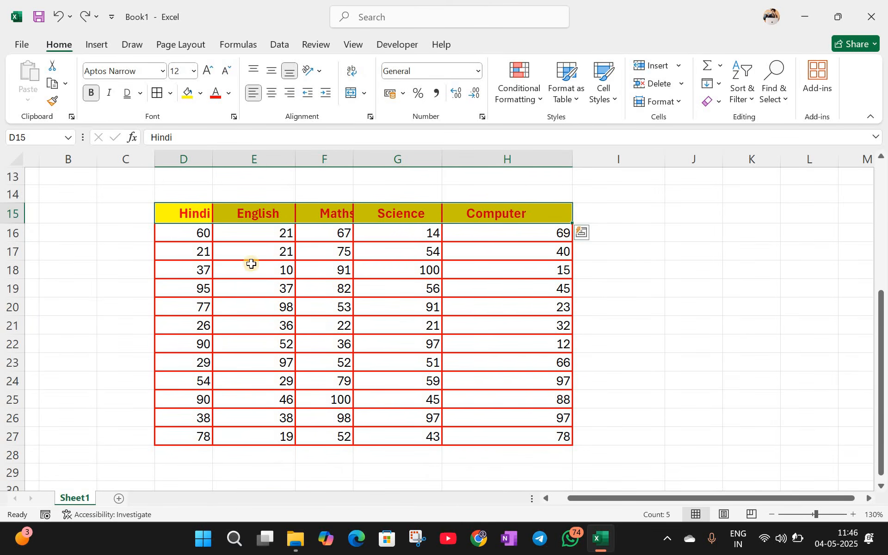
Step: Autofit column F to the Maths header and left-align the headers in D15:H15
left_click(613, 306)
double_click(356, 162)
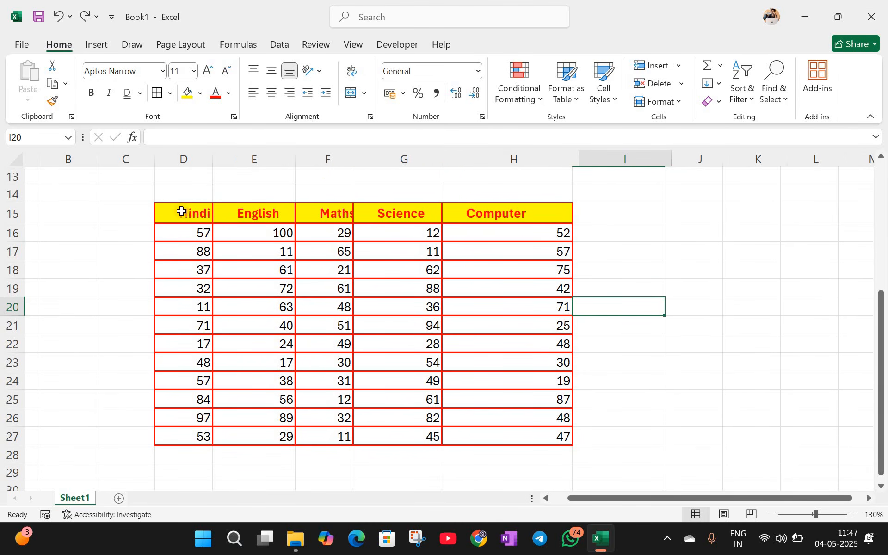
left_click_drag(181, 211, 513, 212)
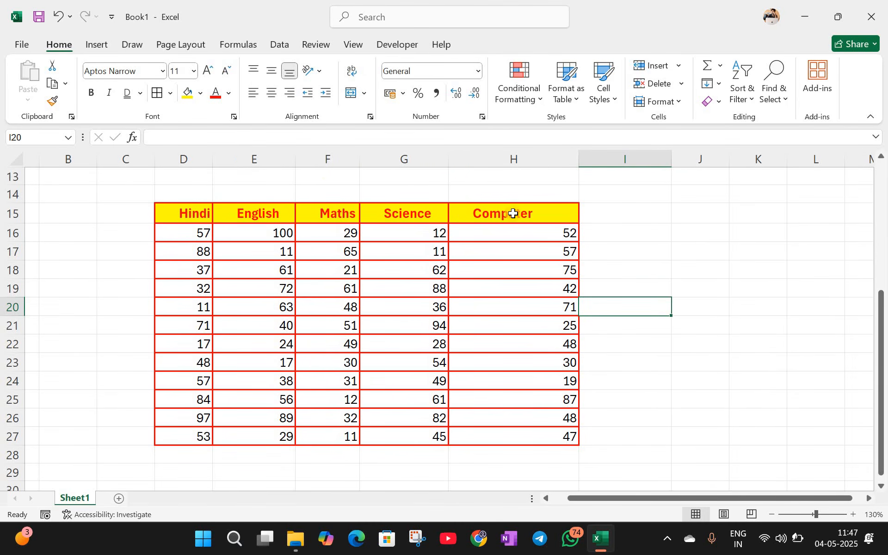
left_click(304, 95)
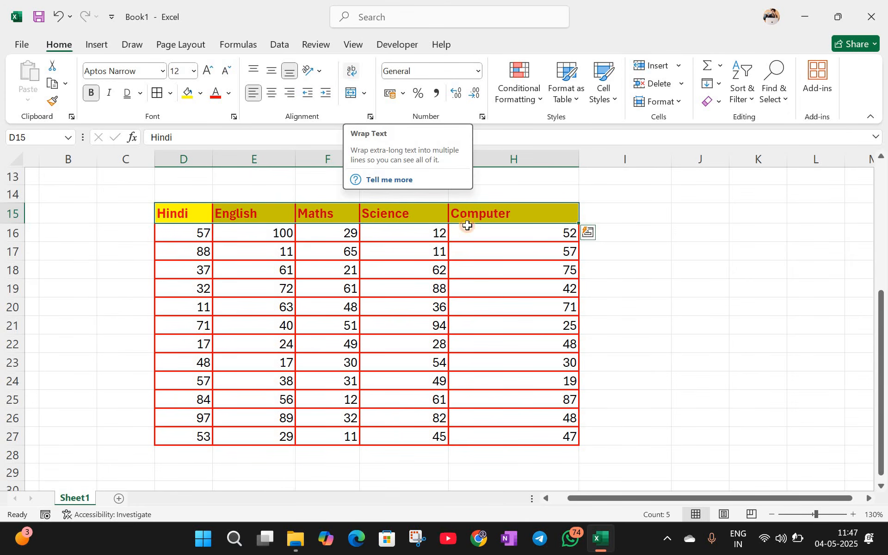
left_click(468, 244)
scroll(504, 178, "up", 4)
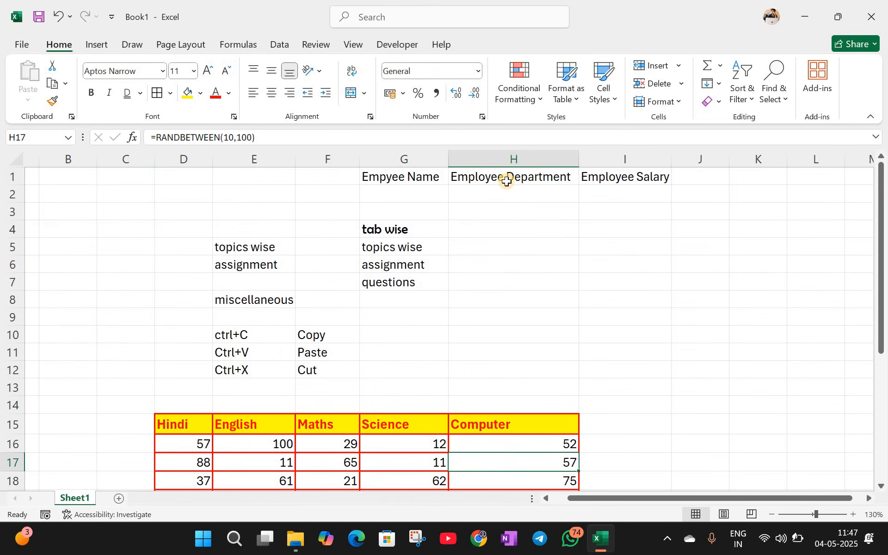
left_click(506, 181)
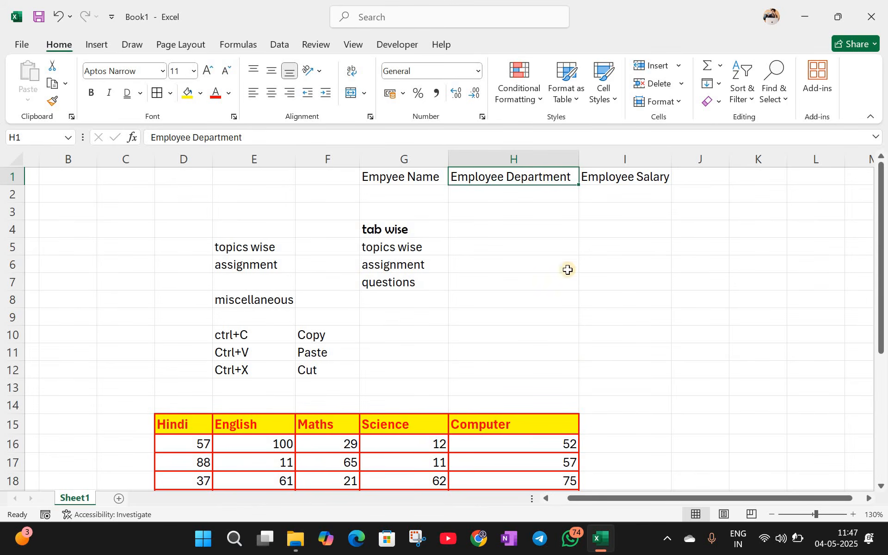
scroll(529, 215, "down", 4)
left_click(543, 212)
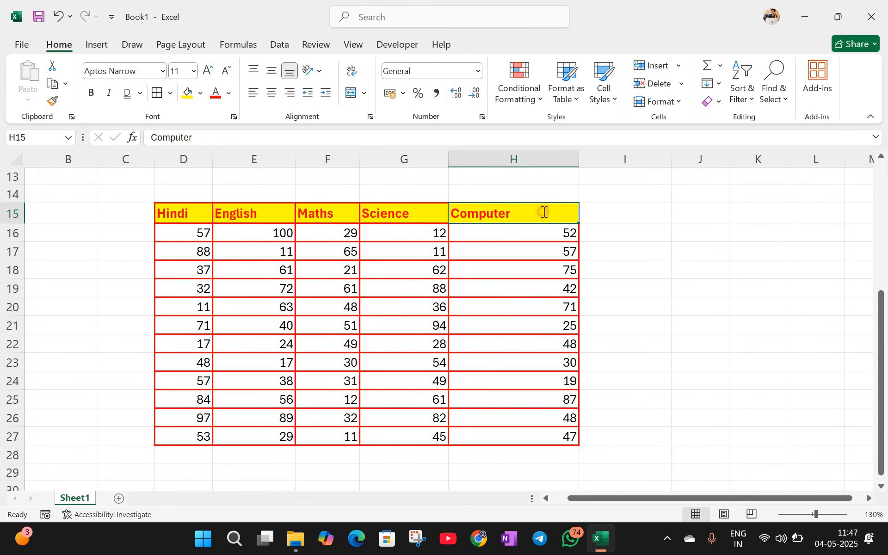
Step: Extend H15 to read 'Computer Science with python', fixing the 'Sciecne' typo
double_click(543, 212)
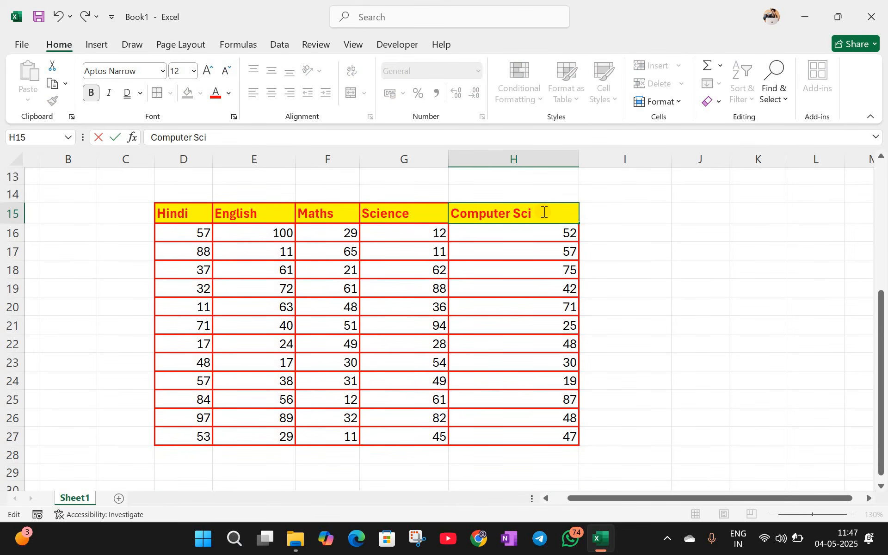
type("Sciecne with pyt")
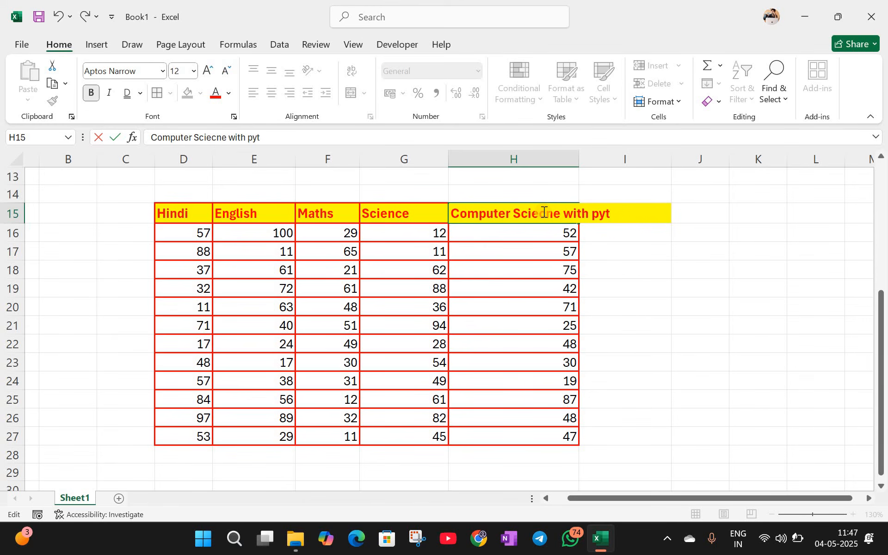
type("hon")
left_click(549, 211)
key("BackSpace")
type("c")
left_click(659, 328)
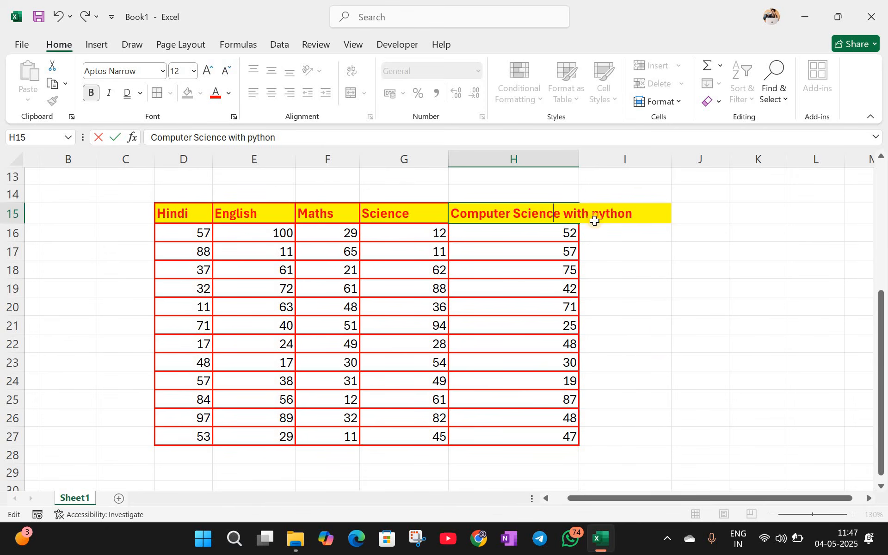
Step: Widen column H so the full 'Computer Science with python' header is visible
left_click_drag(579, 159, 641, 207)
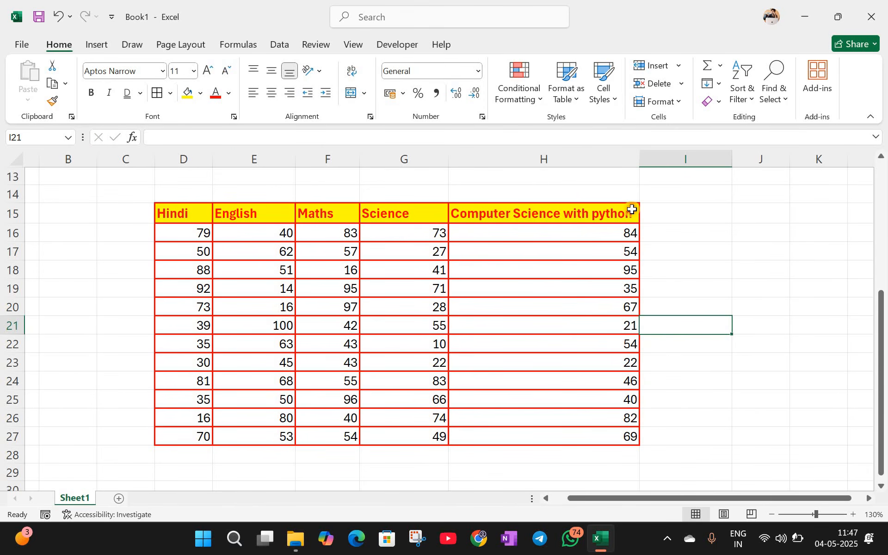
left_click(569, 218)
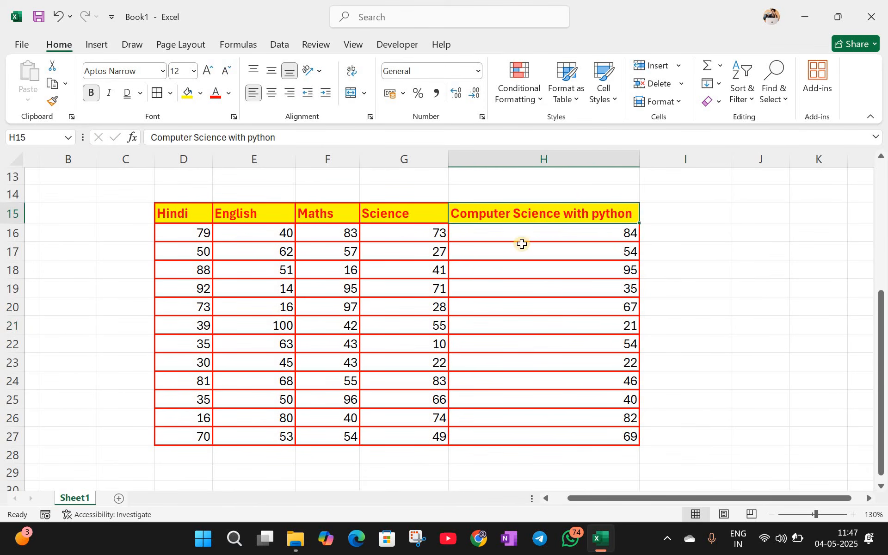
left_click(619, 234)
left_click_drag(620, 403, 641, 256)
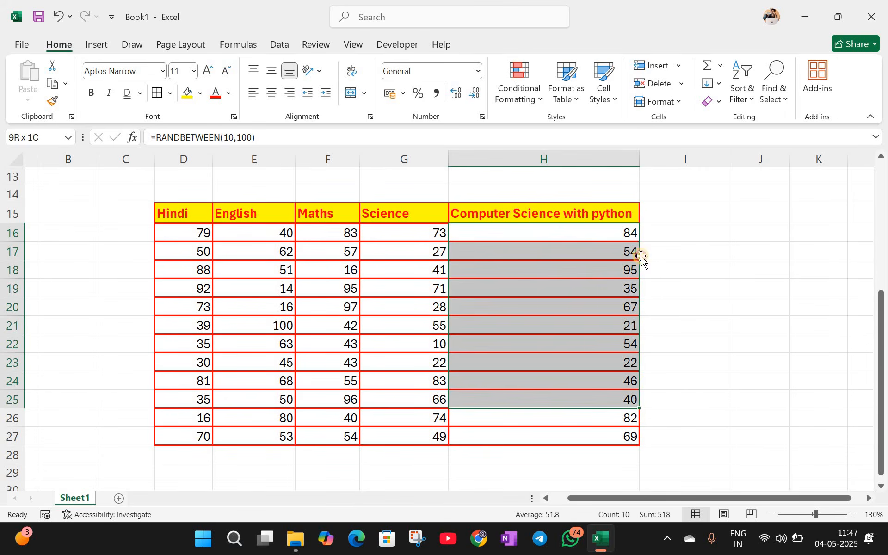
left_click(641, 255)
left_click(622, 233)
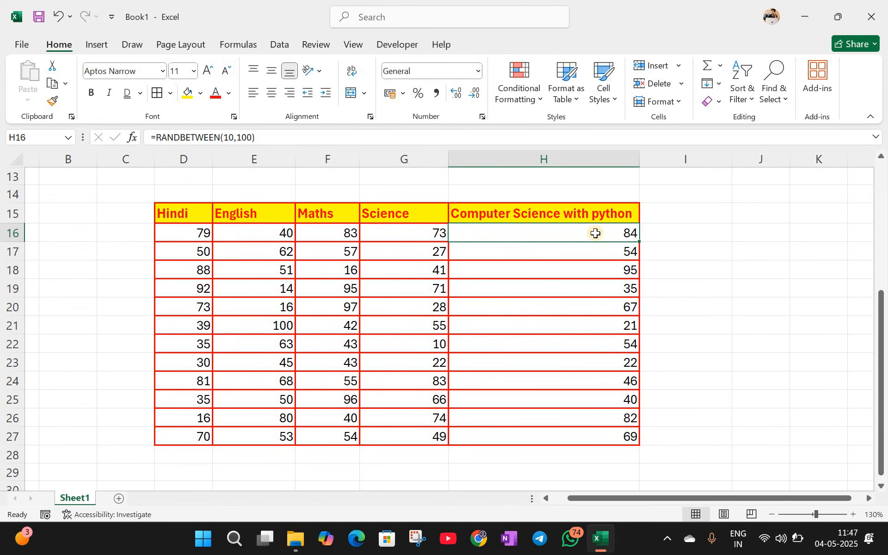
left_click(683, 235)
left_click(597, 231)
key("Up")
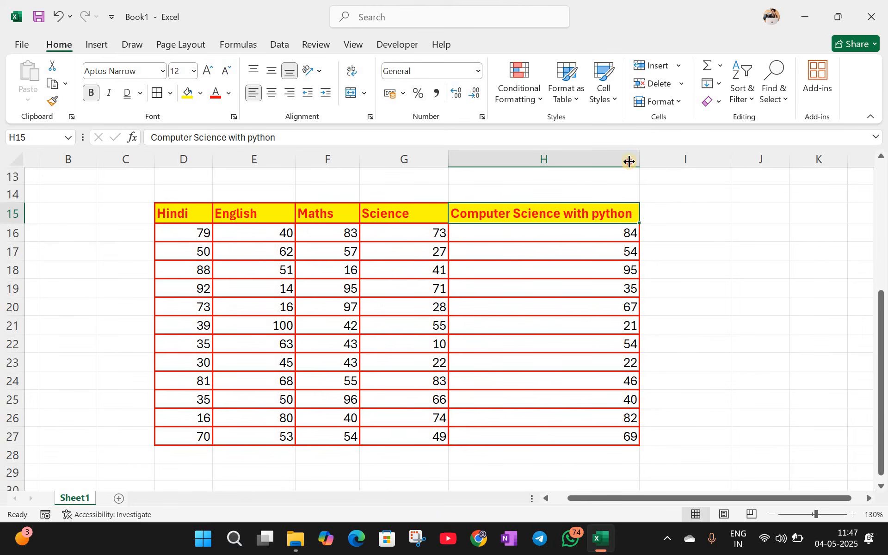
Step: Autofit column H to the full 'Computer Science with python' header
left_click_drag(501, 156, 500, 157)
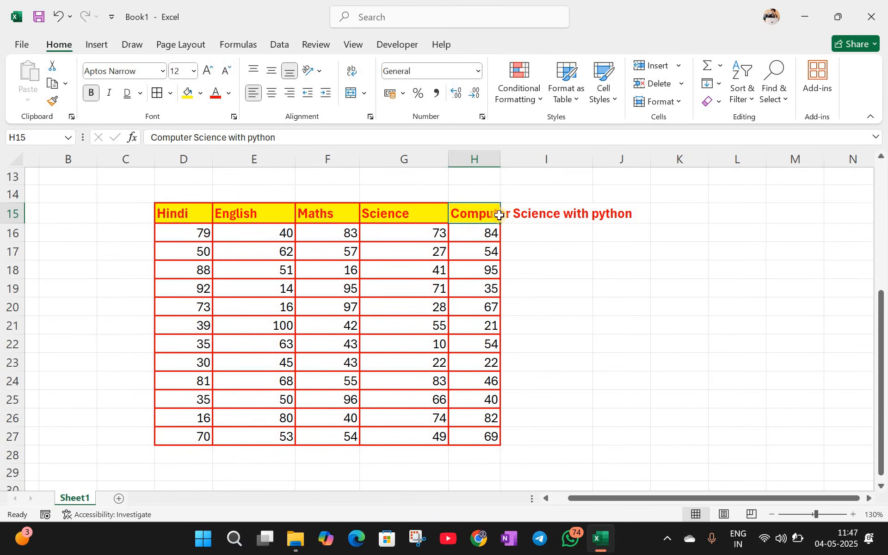
key("Down")
double_click(502, 162)
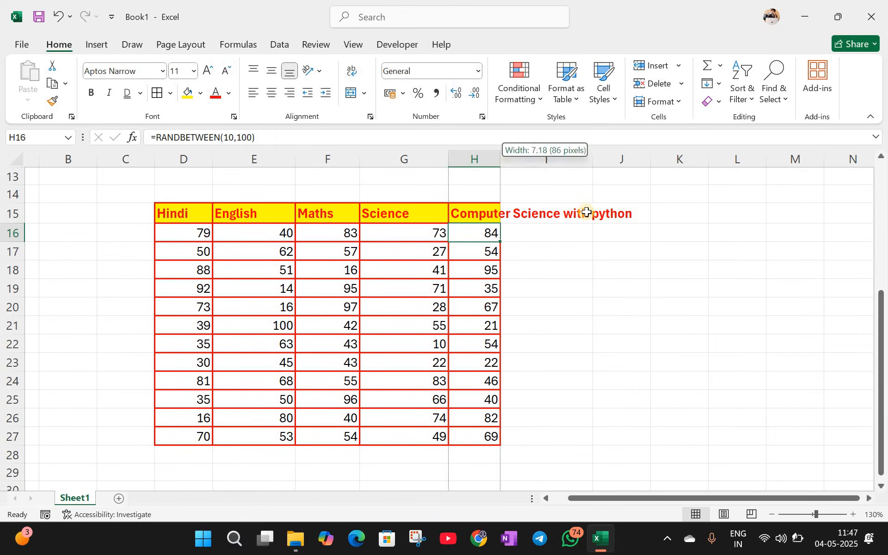
key("Up")
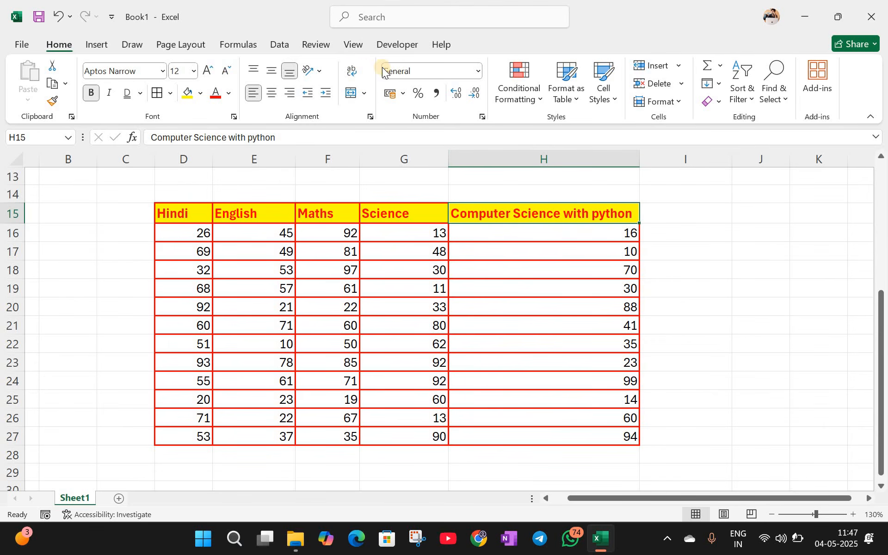
Step: Wrap H15's text and narrow column H so the header spans three lines
left_click(352, 68)
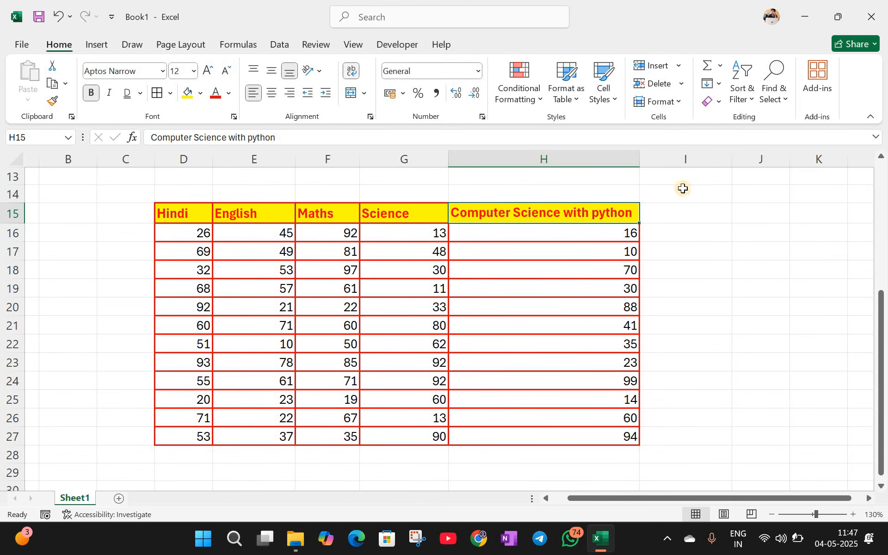
left_click_drag(547, 154, 542, 156)
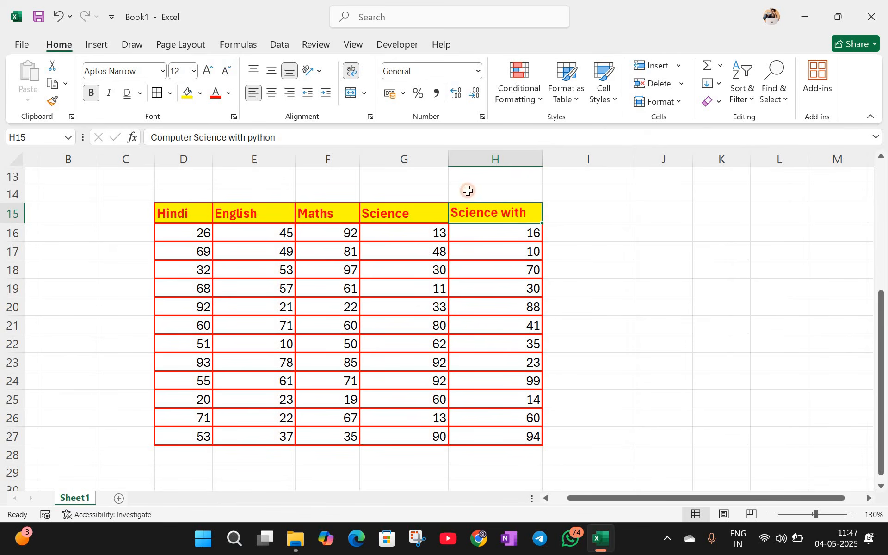
left_click(351, 72)
left_click(351, 72)
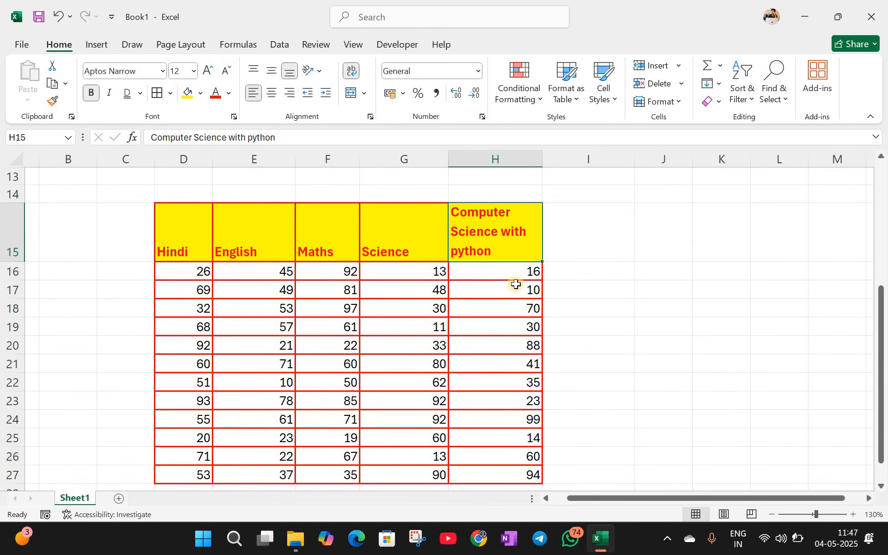
key("Down")
key("Down")
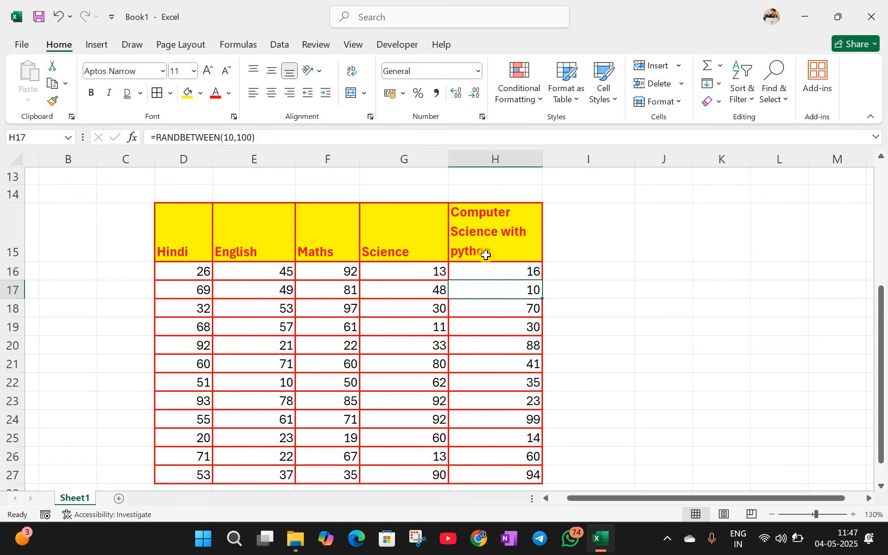
key("Up")
key("Up")
key("Left")
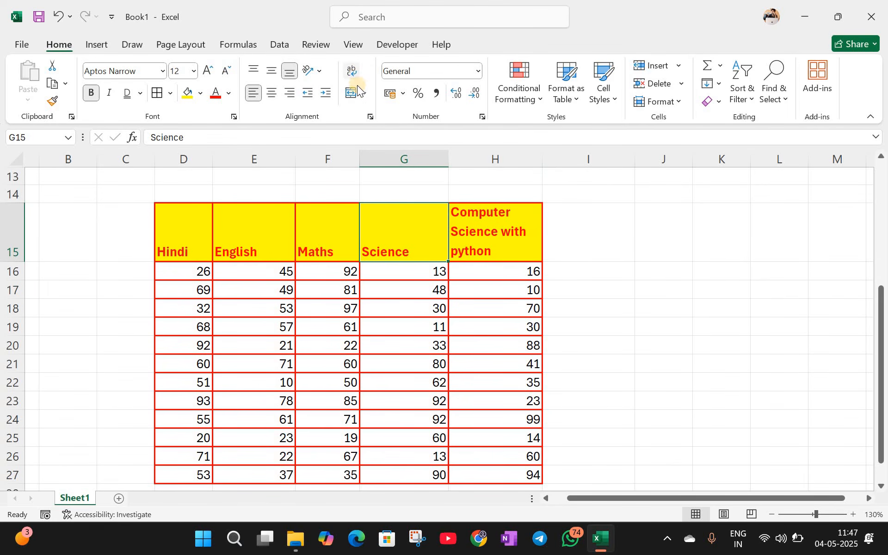
Step: Bring the shortcut notes back into view and select empty cells E13:I14 above the table
scroll(254, 203, "up", 1)
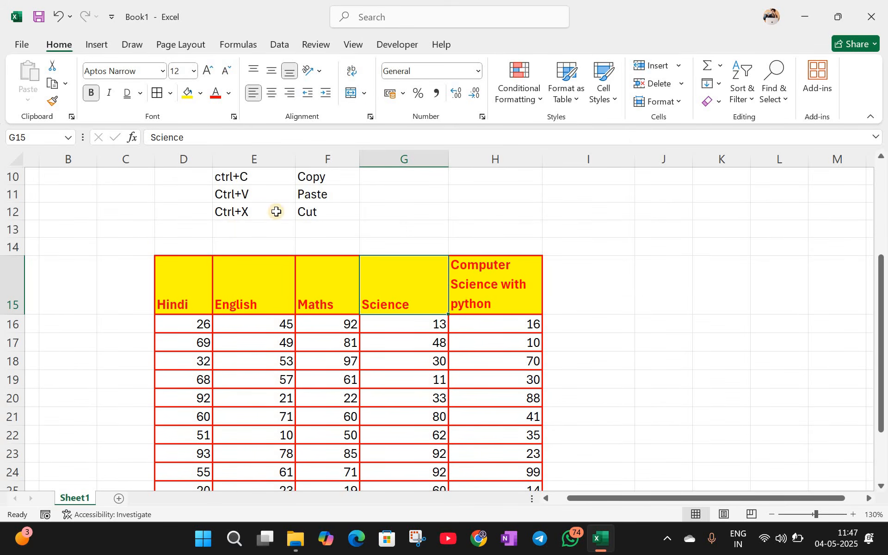
scroll(357, 101, "down", 1)
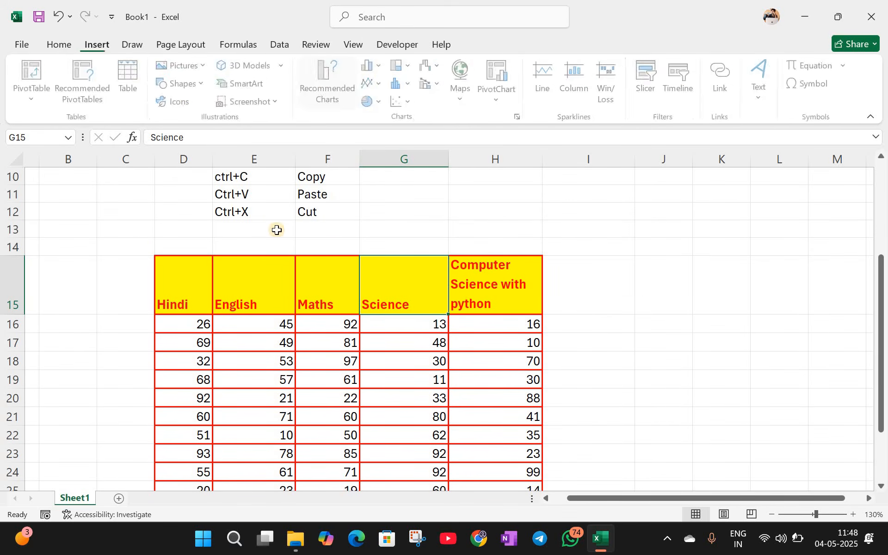
left_click_drag(254, 229, 587, 237)
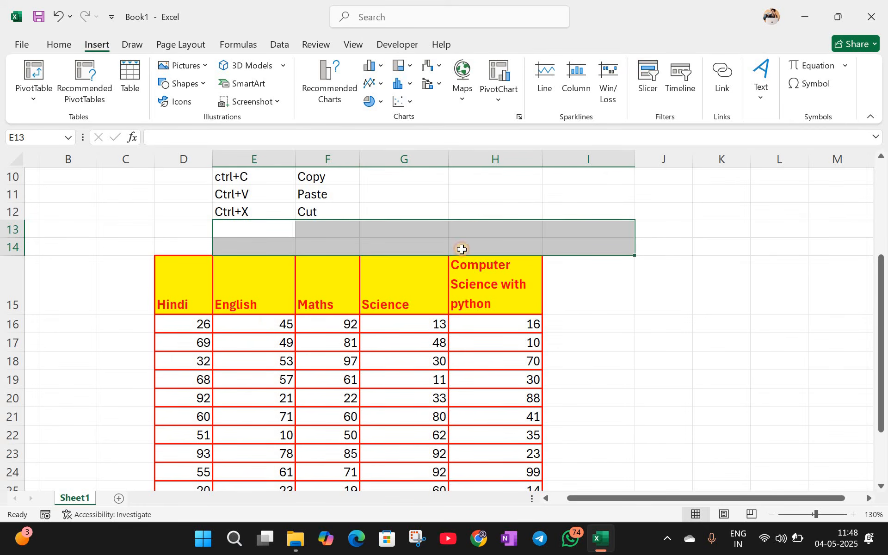
Step: Select blank cells E13:H14 above the marks table and bring up the Merge & Center choices
left_click_drag(462, 249, 535, 252)
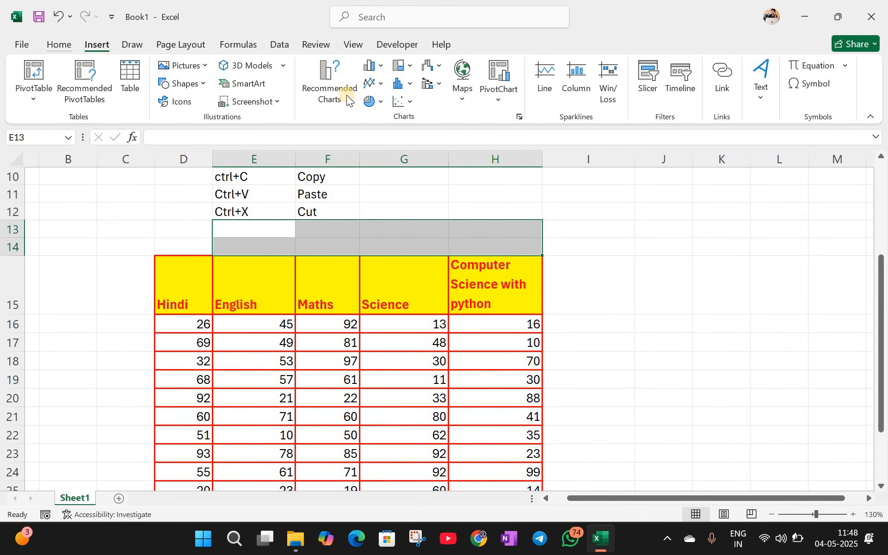
scroll(346, 95, "up", 1)
left_click(365, 94)
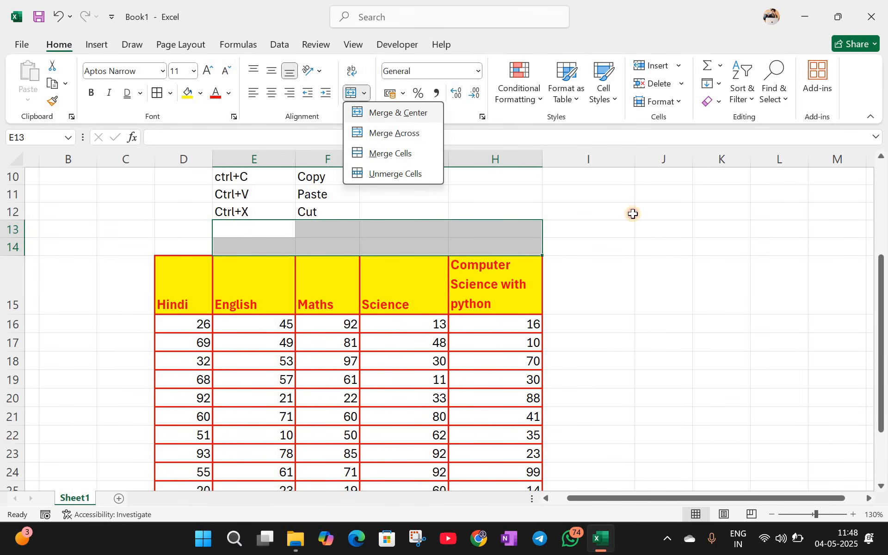
Step: Try Merge & Center on the empty block I11:L14
left_click(601, 195)
left_click_drag(761, 250, 784, 249)
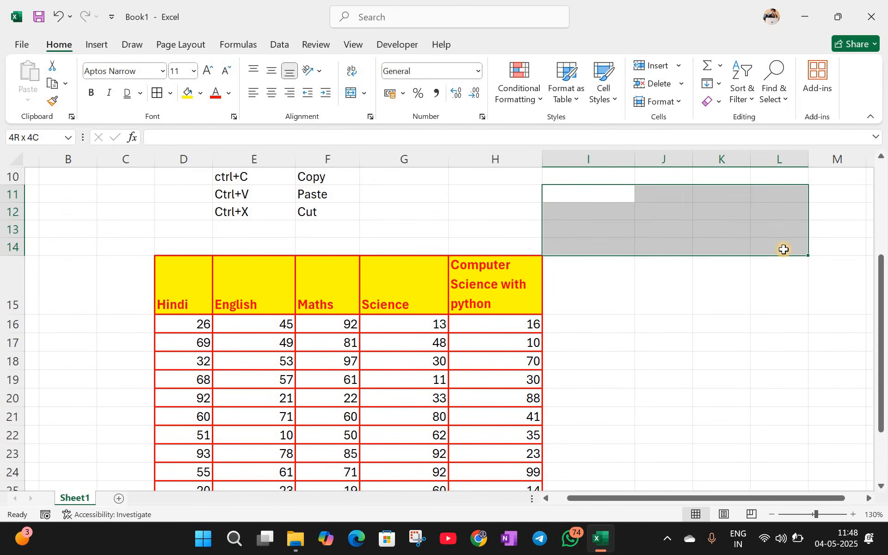
left_click(366, 93)
left_click(371, 115)
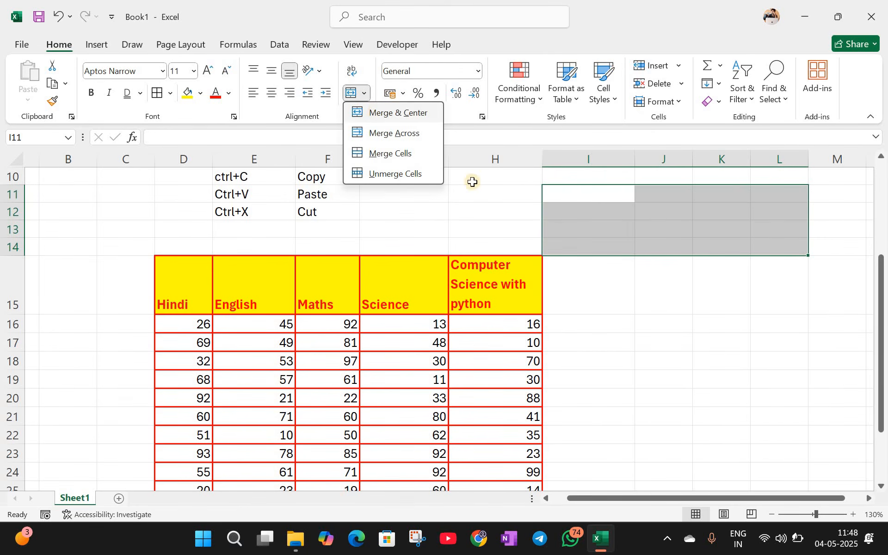
key("Left")
left_click(640, 233)
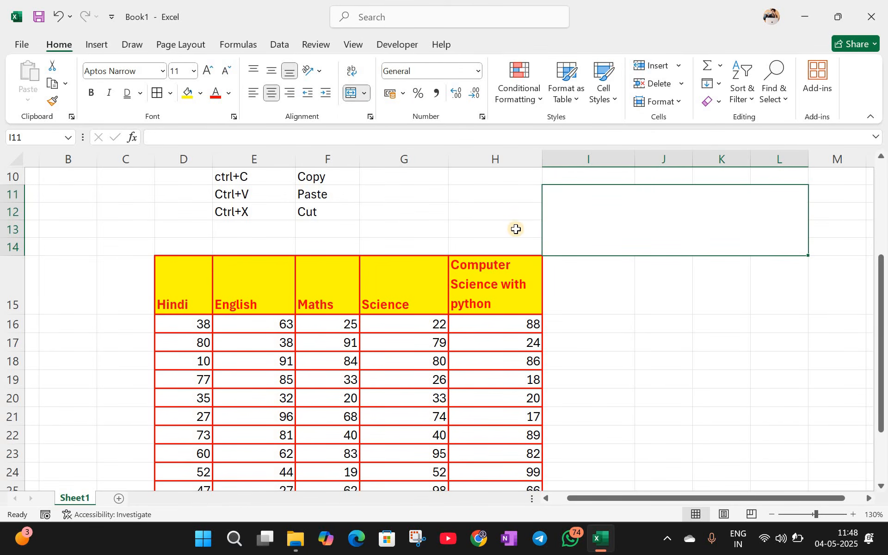
Step: Undo the trial I11:L14 merge
left_click_drag(414, 196, 468, 221)
left_click(364, 93)
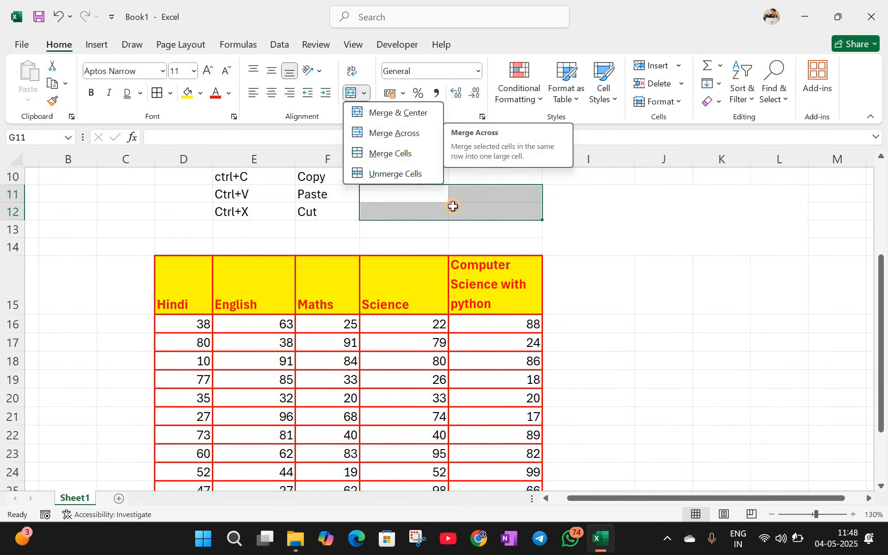
left_click(456, 204)
left_click(454, 204)
key("ctrl+z")
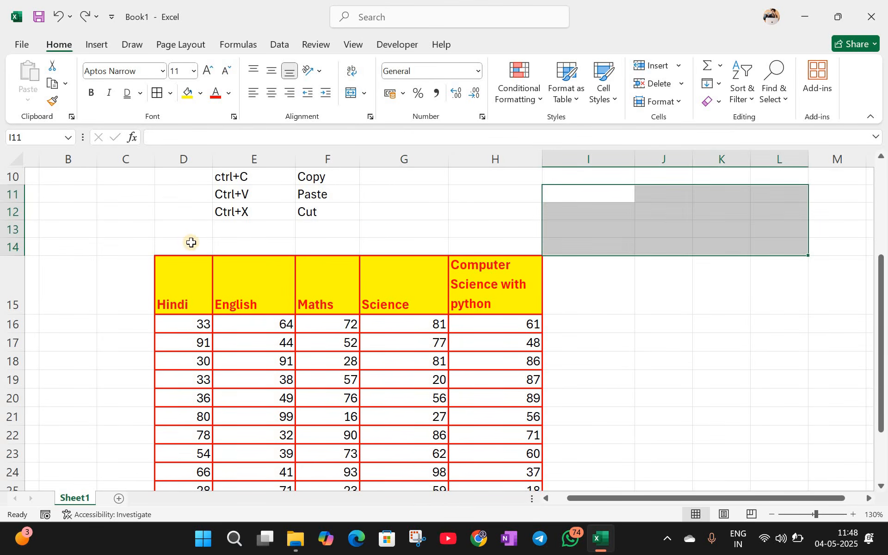
key("ctrl+z")
Step: Try Merge Across on row 14 from D14 to K14, then undo it
left_click_drag(184, 245, 703, 242)
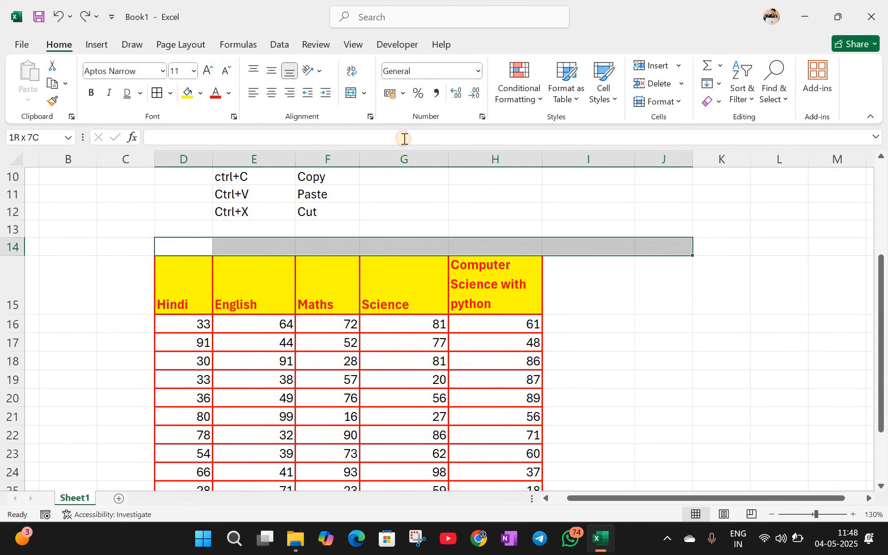
left_click(365, 93)
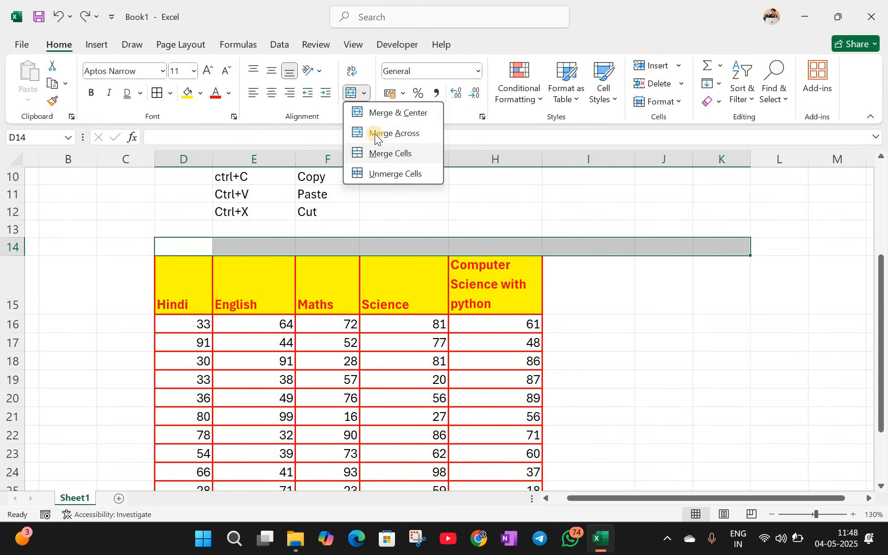
left_click(376, 134)
left_click(476, 204)
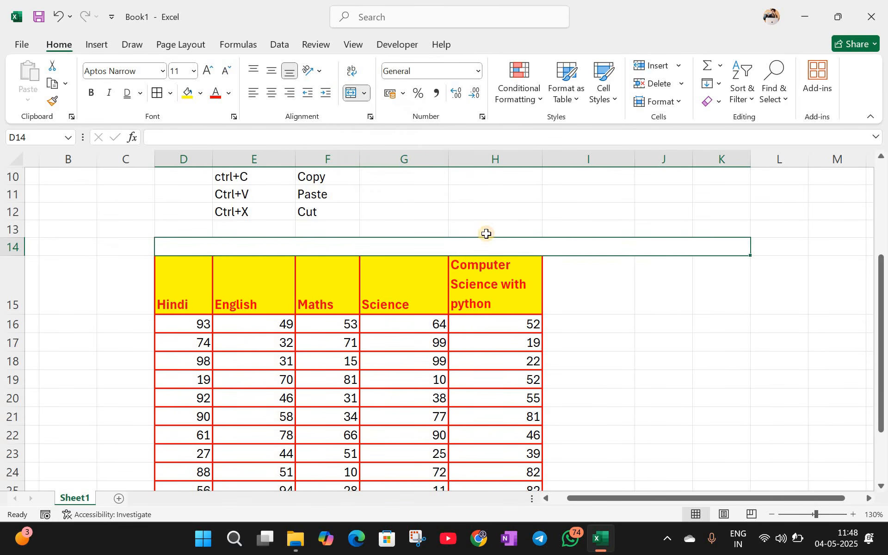
left_click(293, 245)
key("ctrl+z")
Step: Try Merge Cells on D14:H14, then undo it
left_click(337, 243)
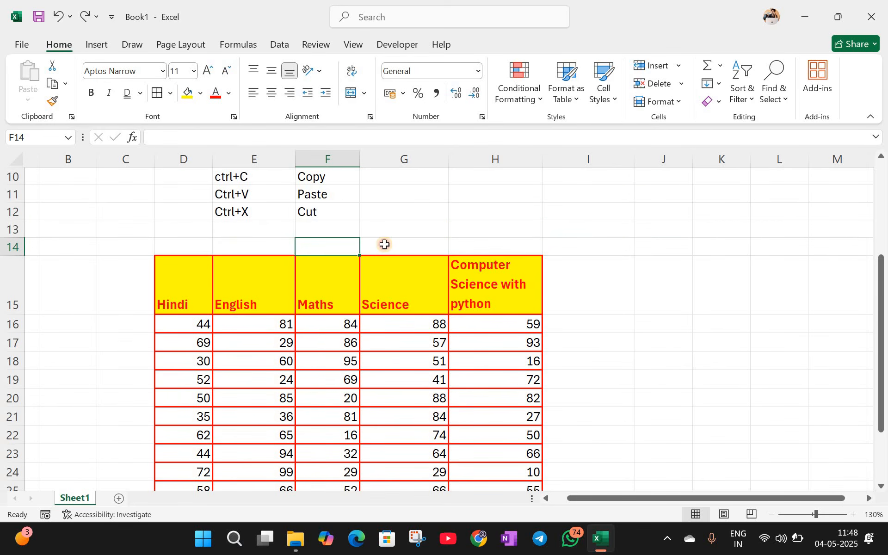
left_click_drag(184, 247, 495, 247)
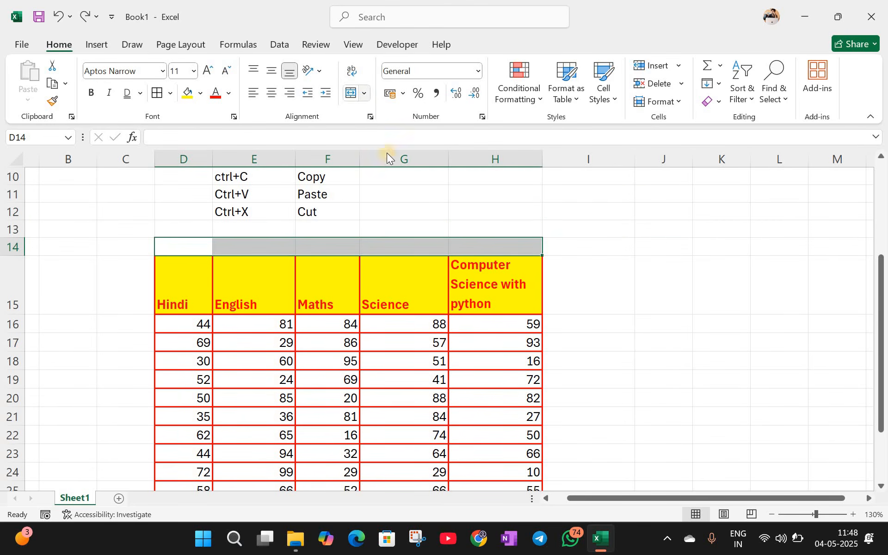
left_click(364, 93)
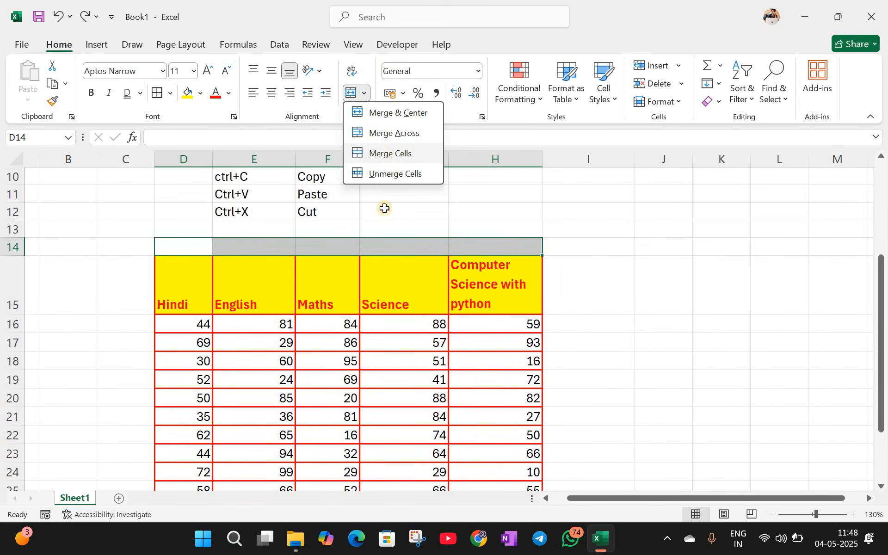
left_click(391, 154)
left_click(385, 216)
key("ctrl+z")
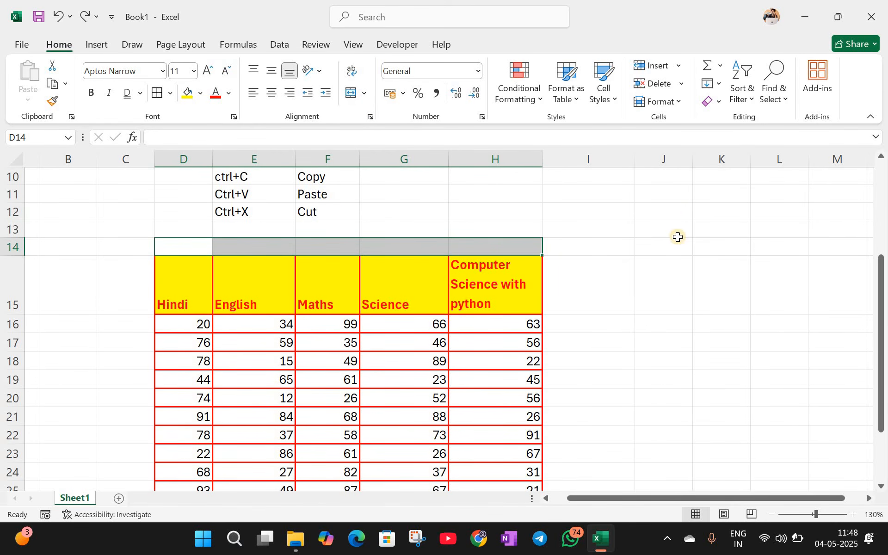
Step: Merge J12:L23 without centring, undo it, and select D13:G14
left_click_drag(664, 211, 779, 450)
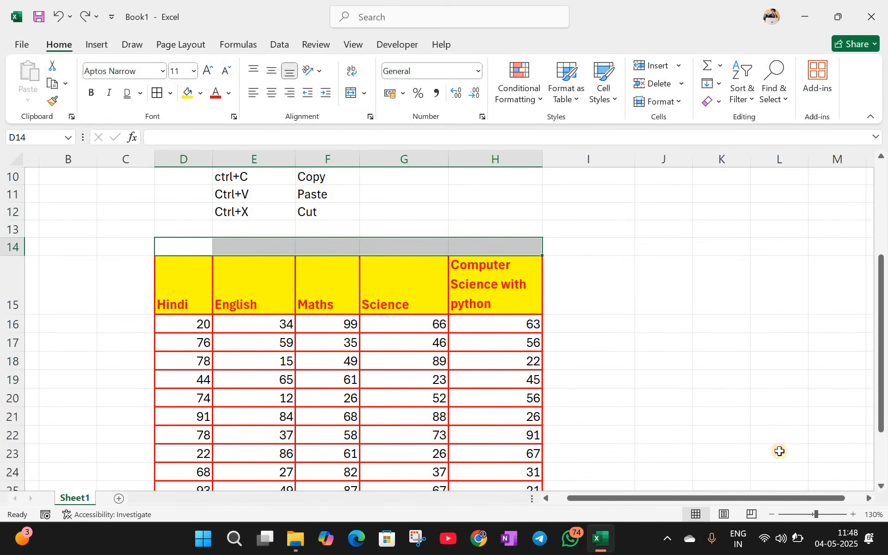
left_click(364, 93)
left_click(373, 153)
left_click(619, 227)
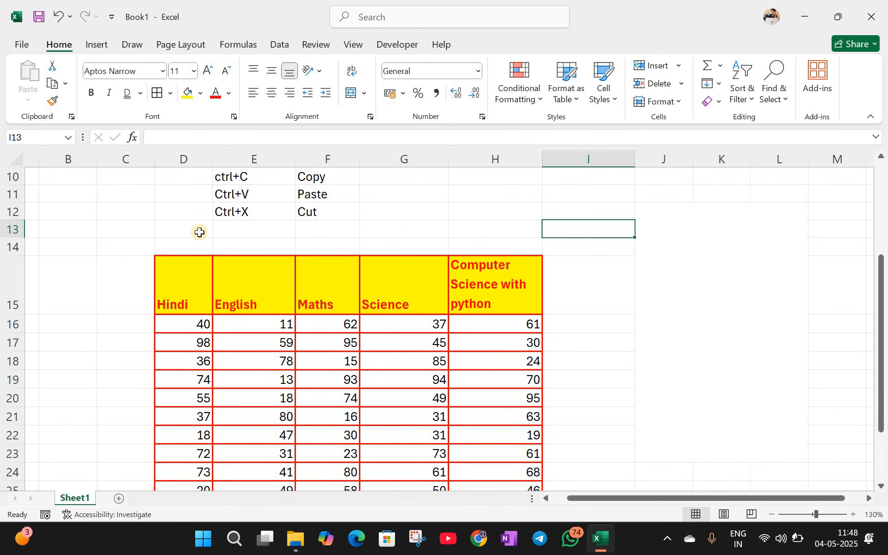
key("ctrl+z")
left_click_drag(185, 229, 416, 247)
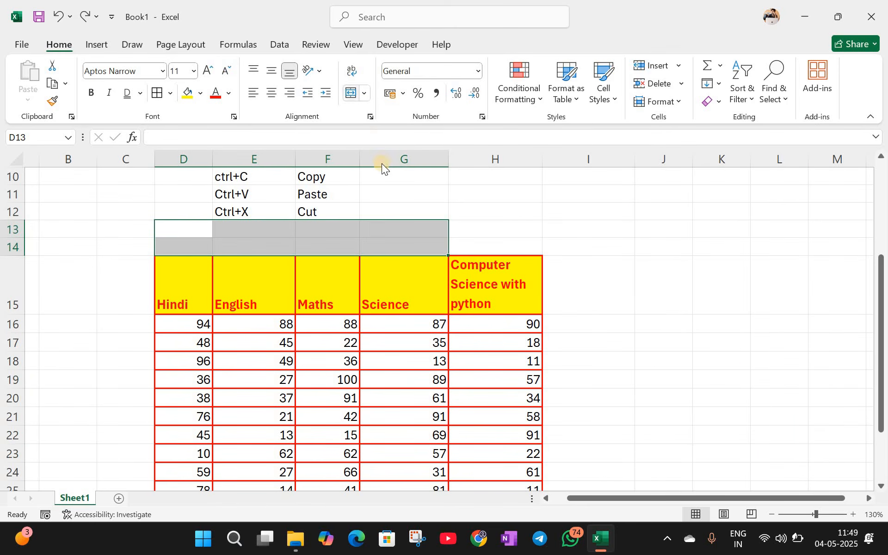
left_click(364, 93)
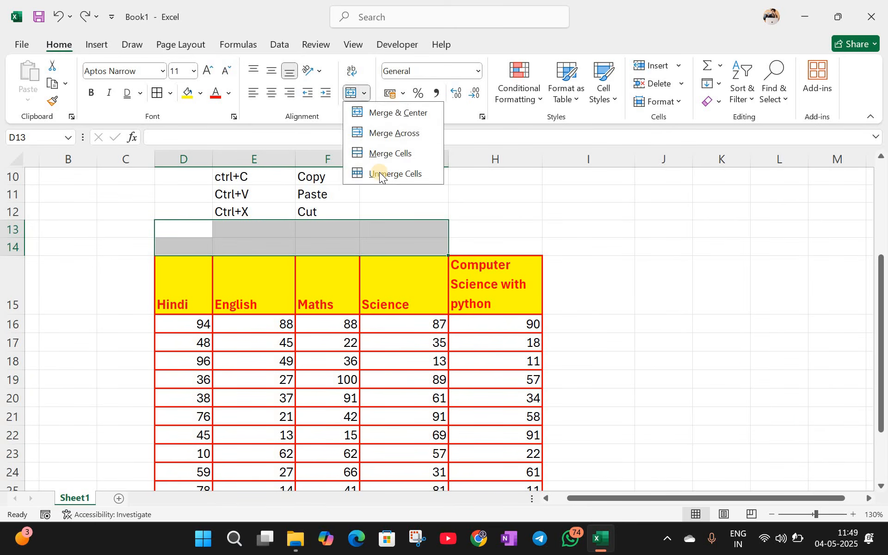
left_click(679, 184)
Step: Merge J10:L19, unmerge it, then select rows 13–14 above the table for merging
left_click_drag(679, 184, 786, 380)
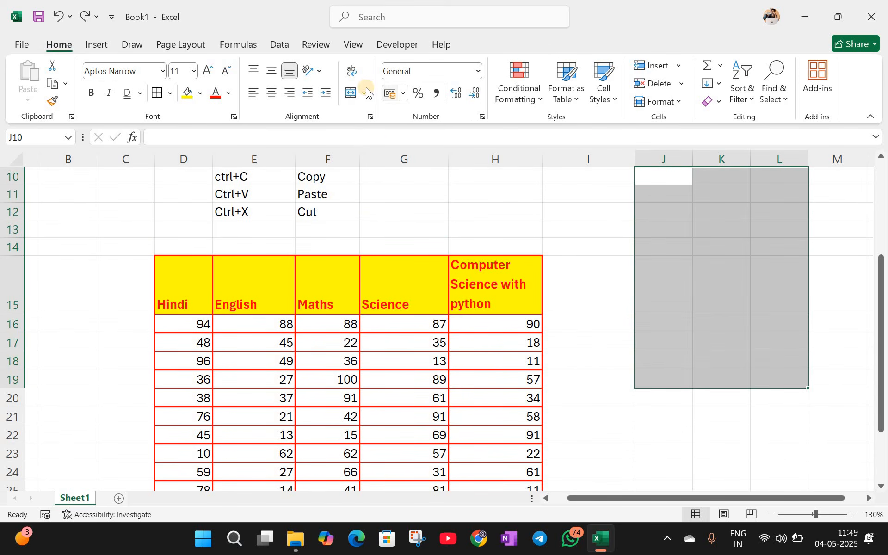
left_click(364, 93)
left_click(376, 153)
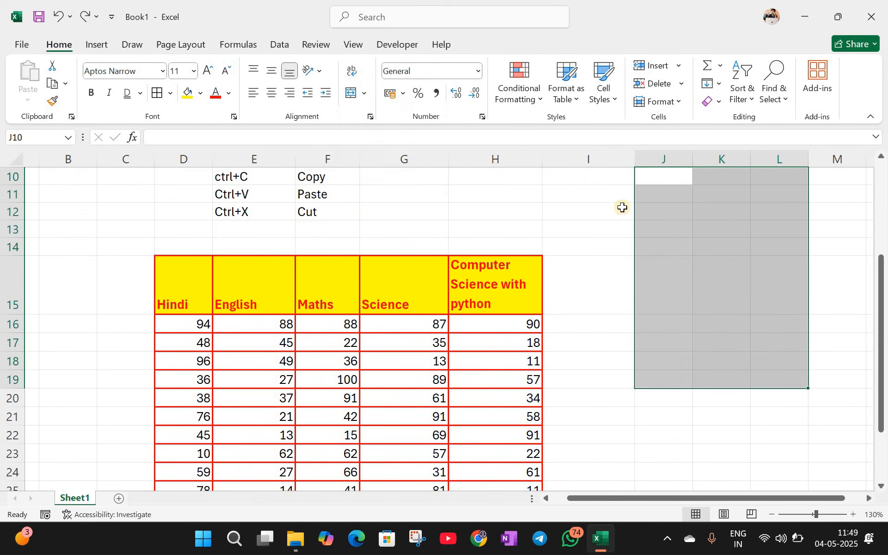
left_click(621, 207)
left_click(682, 204)
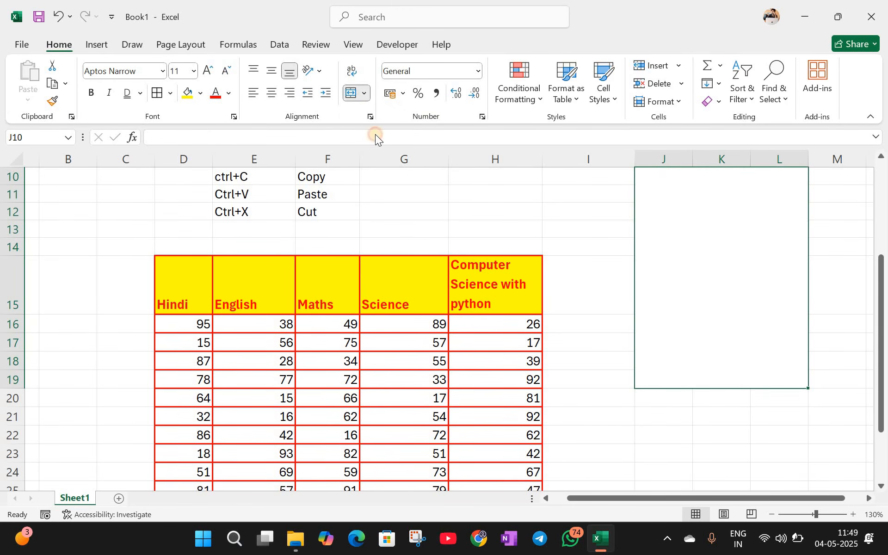
left_click(373, 173)
left_click(671, 250)
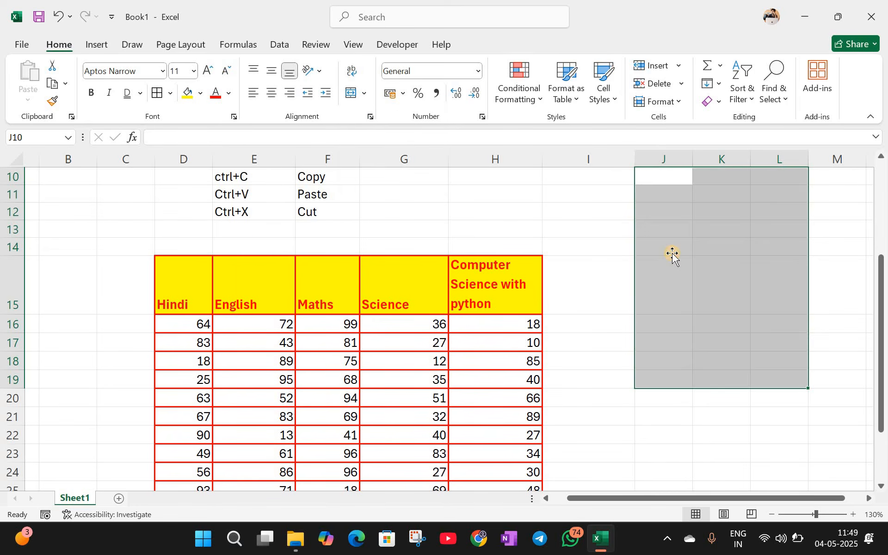
left_click_drag(182, 226, 376, 104)
left_click(368, 91)
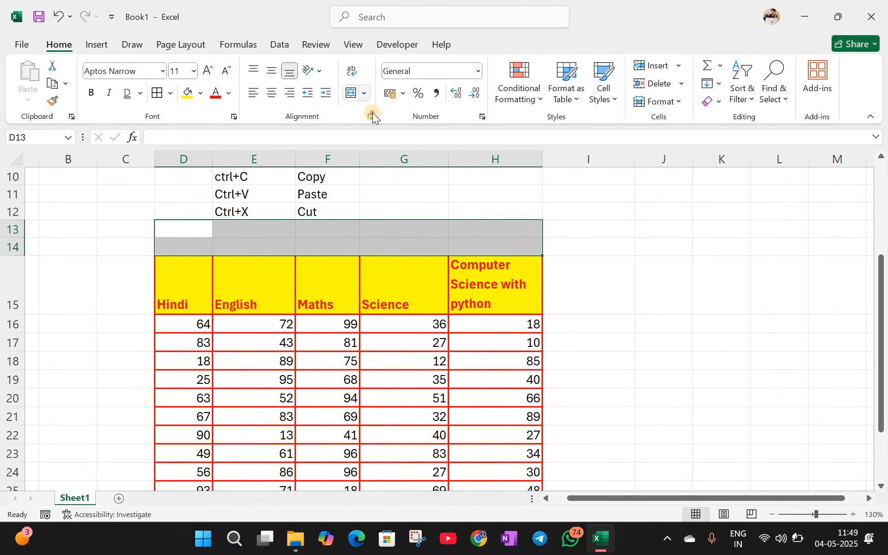
Step: Merge and center D13:H14 and enter the title 'Sky Class 12 th Result'
left_click(373, 112)
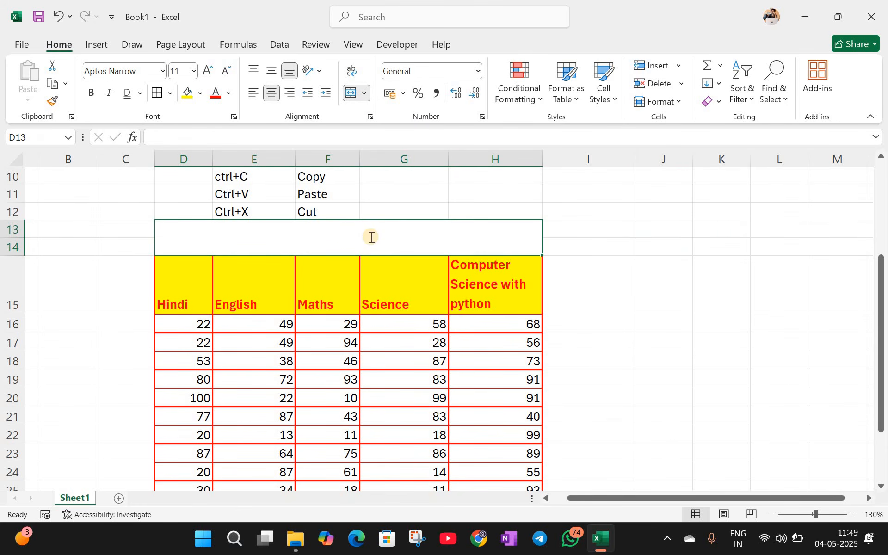
type("SK")
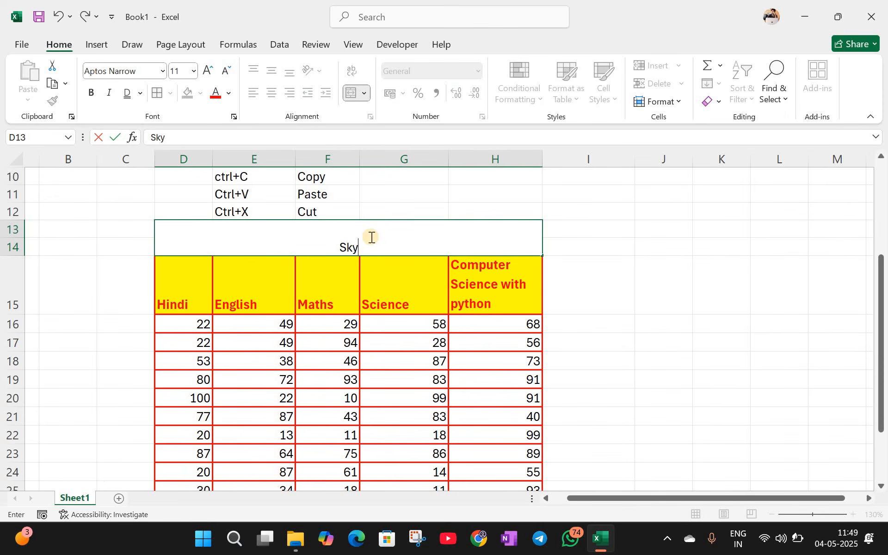
type("y Cal")
key("BackSpace")
key("BackSpace")
type("lass ")
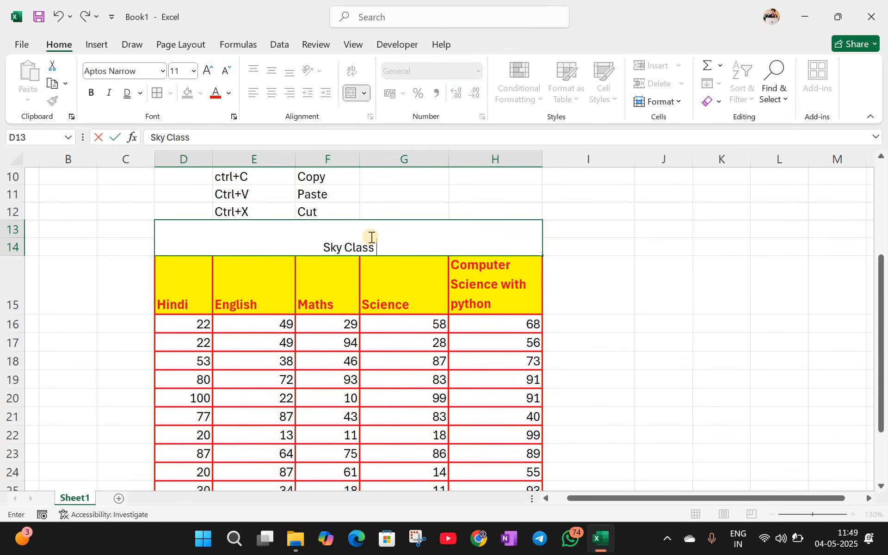
type("12 th")
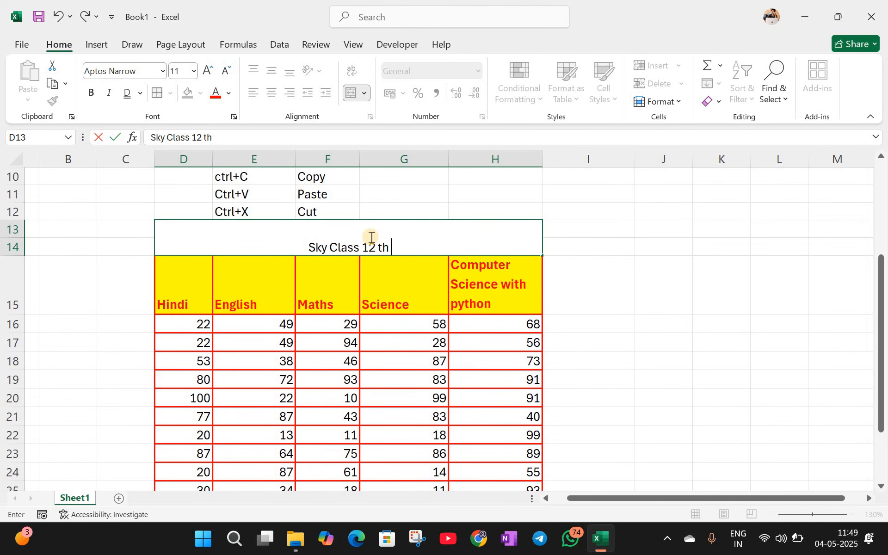
type(" Result")
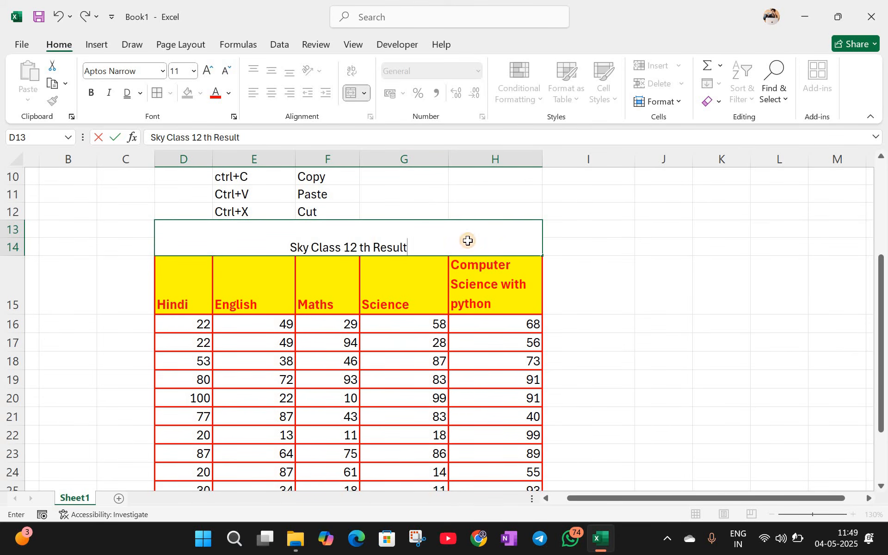
left_click(241, 118)
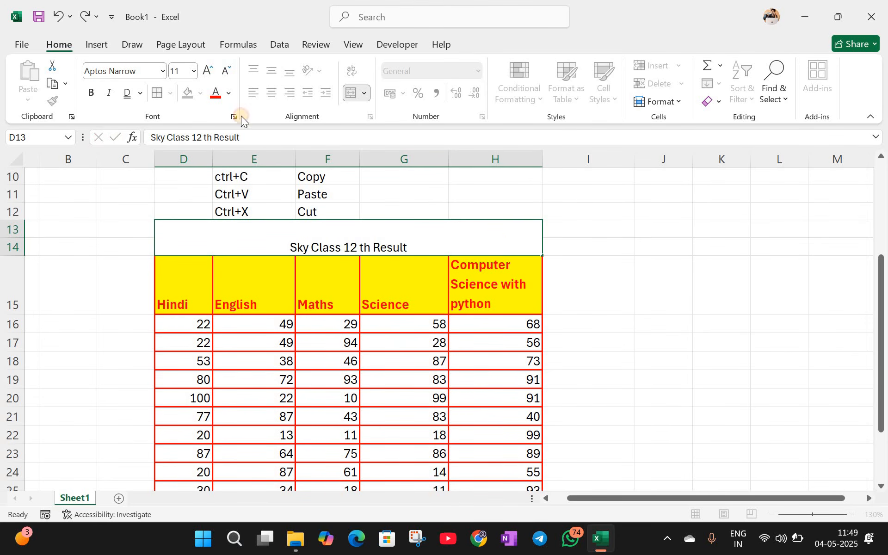
Step: Enlarge the title font to 22 and apply, then remove, a yellow fill
left_click(206, 74)
left_click(207, 74)
left_click(207, 74)
left_click(206, 74)
left_click(206, 75)
left_click(207, 74)
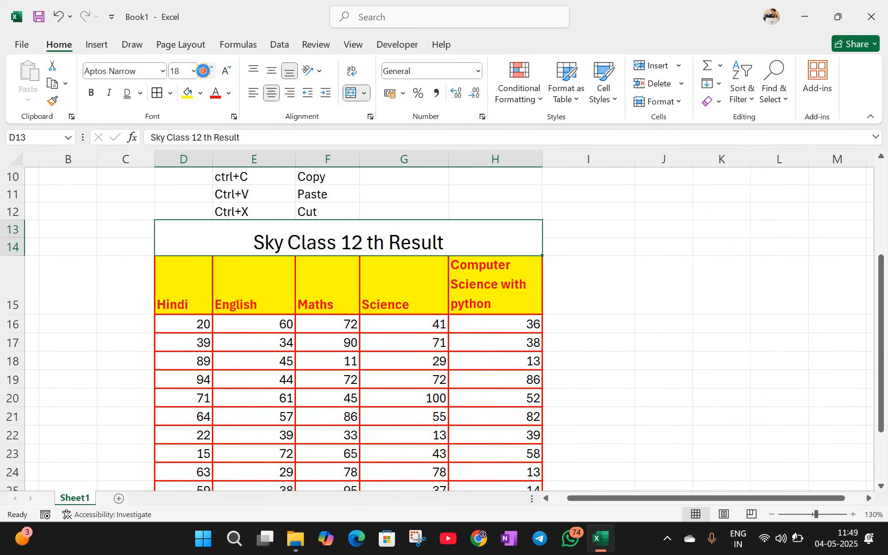
left_click(186, 94)
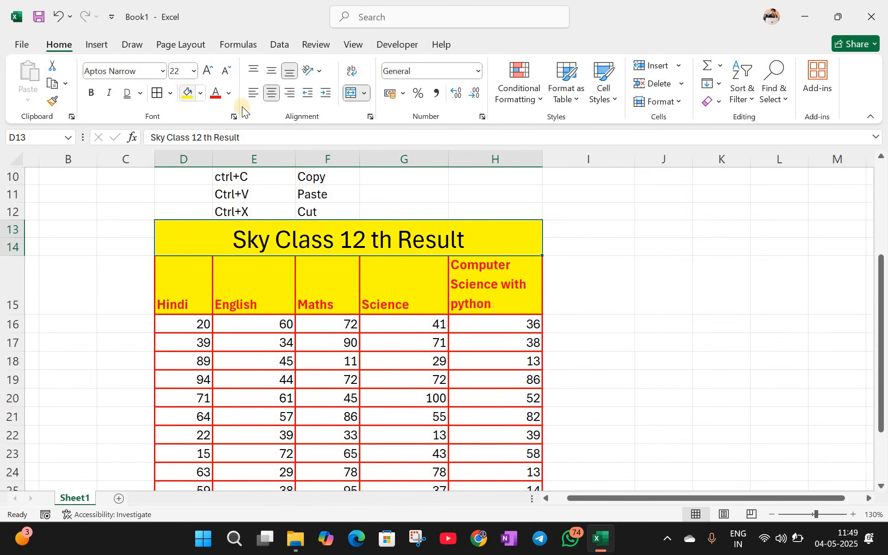
left_click(200, 93)
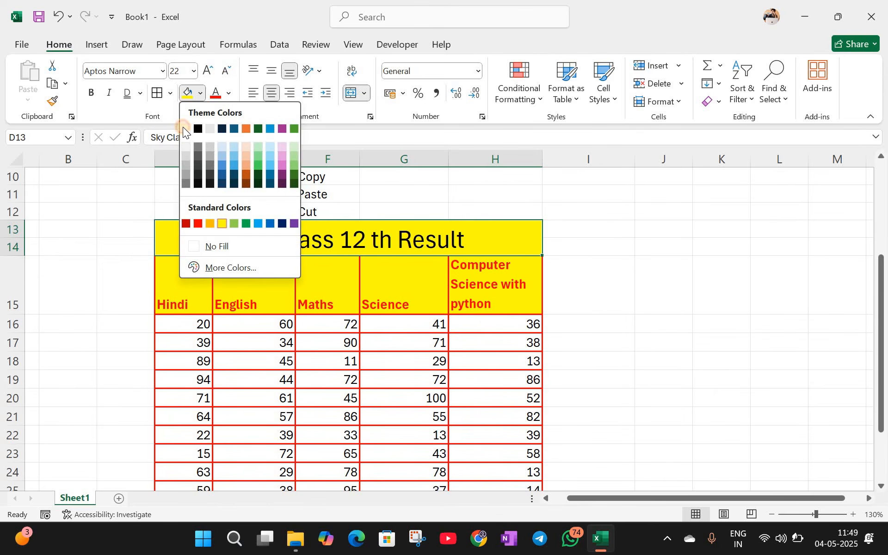
left_click(206, 245)
Step: Put All Borders around the merged title cell
left_click(587, 245)
key("Left")
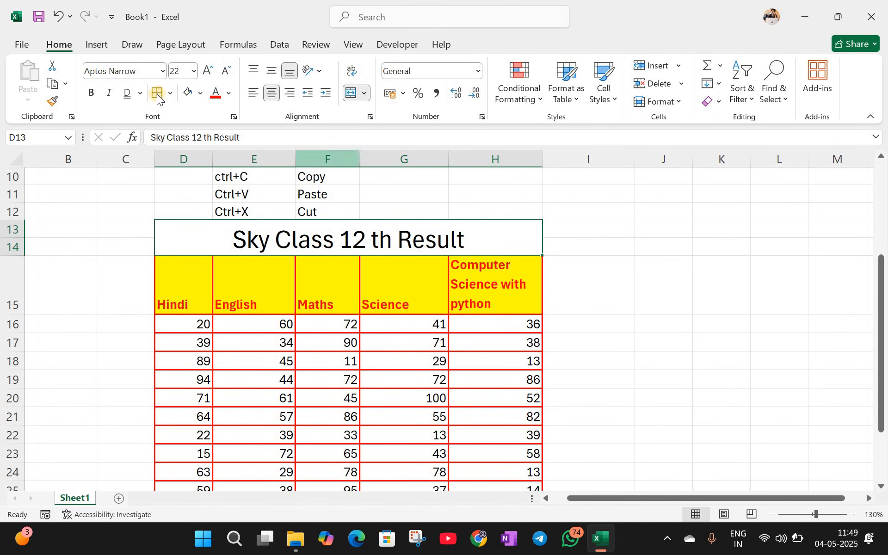
key("ctrl+1")
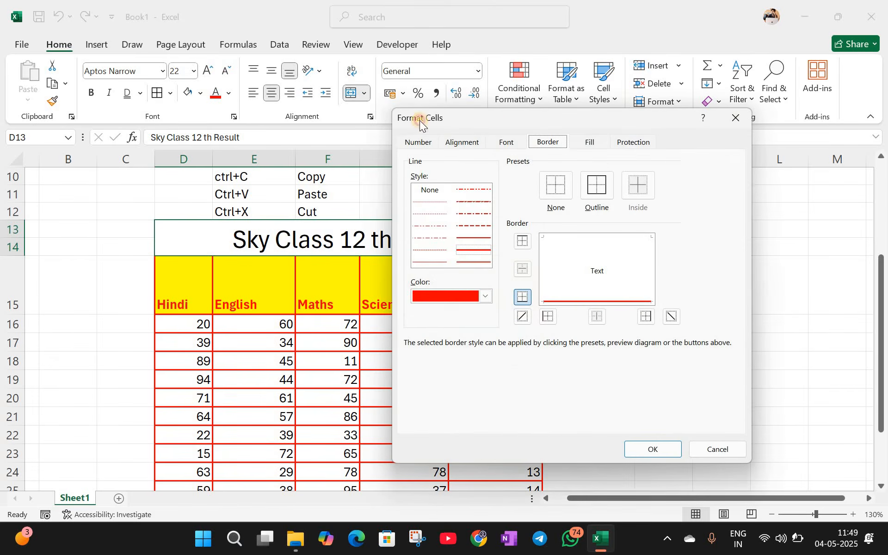
key("Escape")
left_click(170, 95)
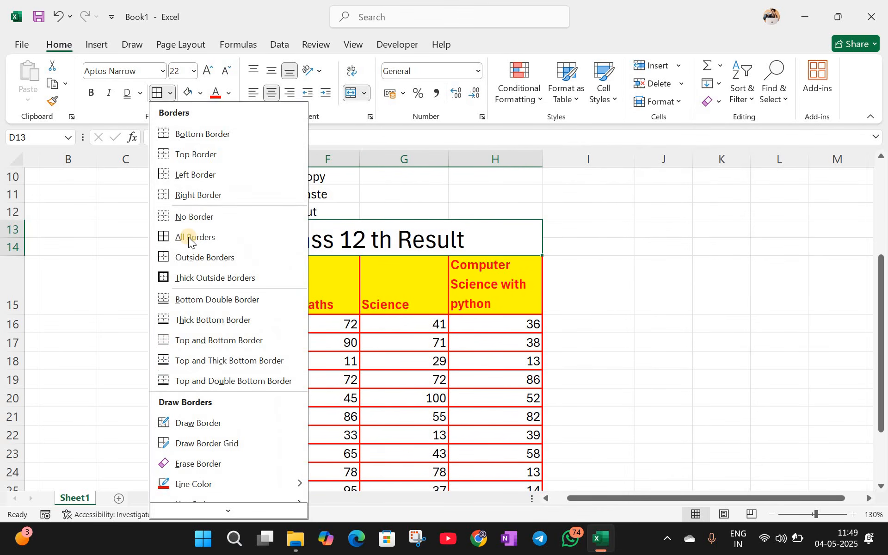
left_click(100, 244)
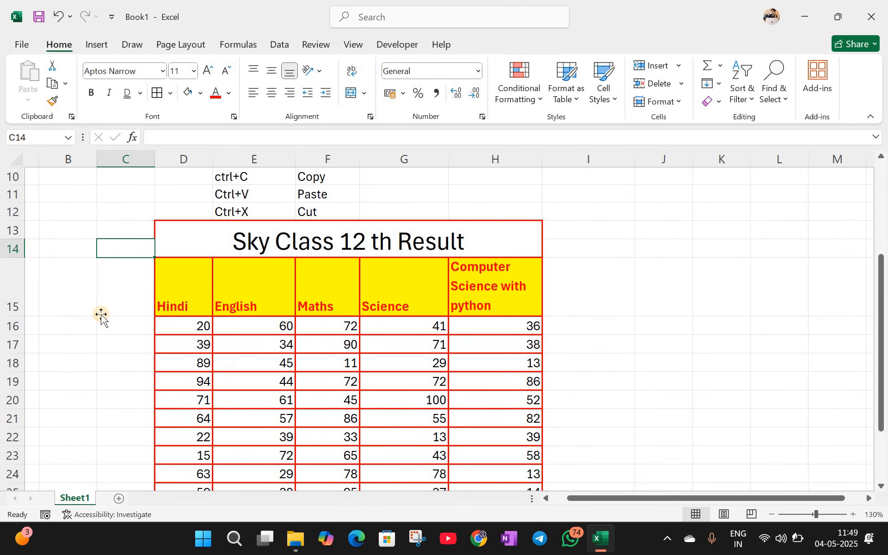
left_click(100, 312)
key("ctrl+z")
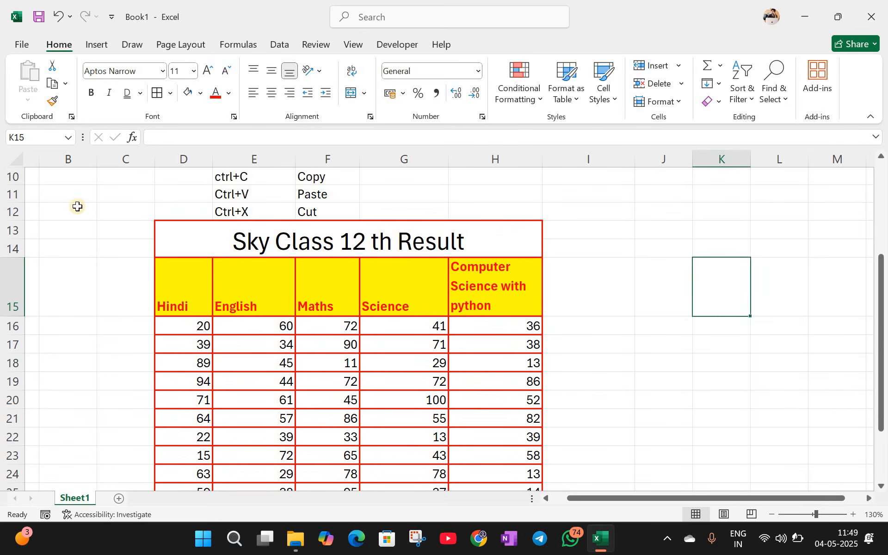
key("ctrl+z")
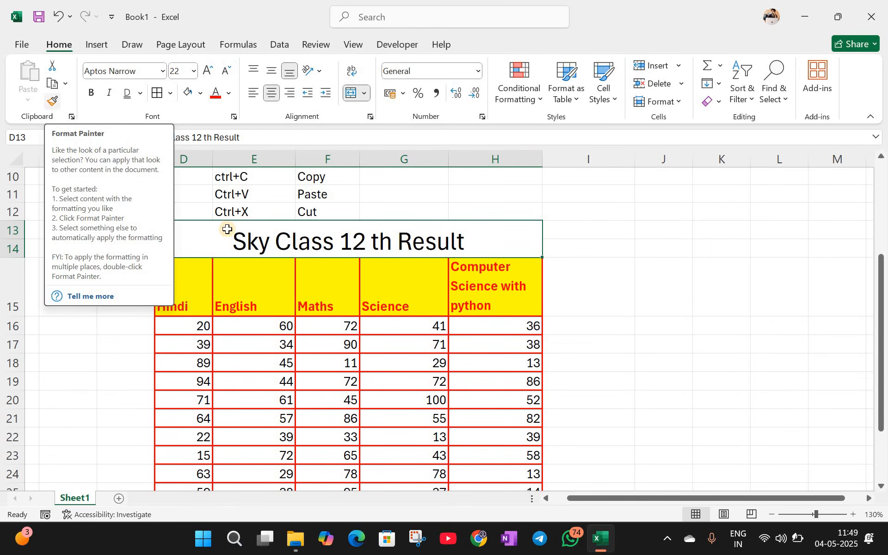
scroll(241, 231, "up", 1)
left_click_drag(252, 230, 323, 230)
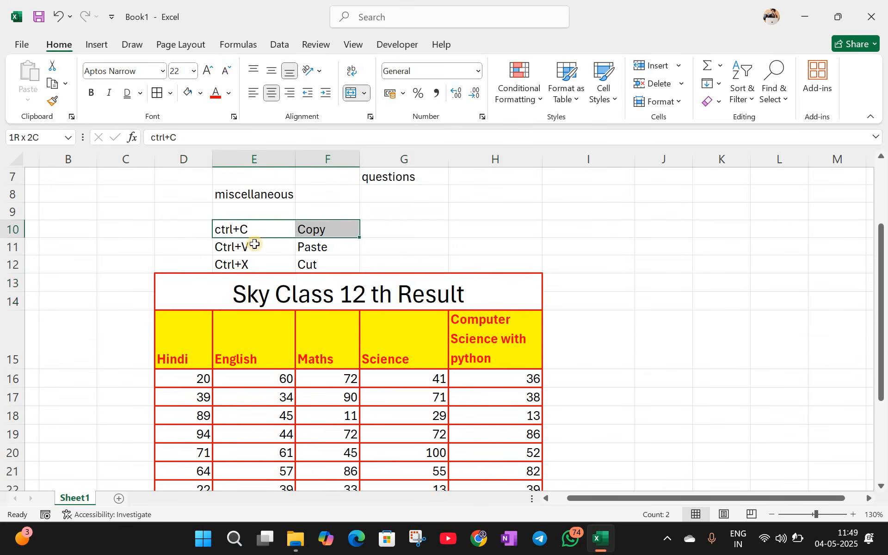
left_click_drag(252, 247, 319, 248)
left_click_drag(250, 265, 308, 266)
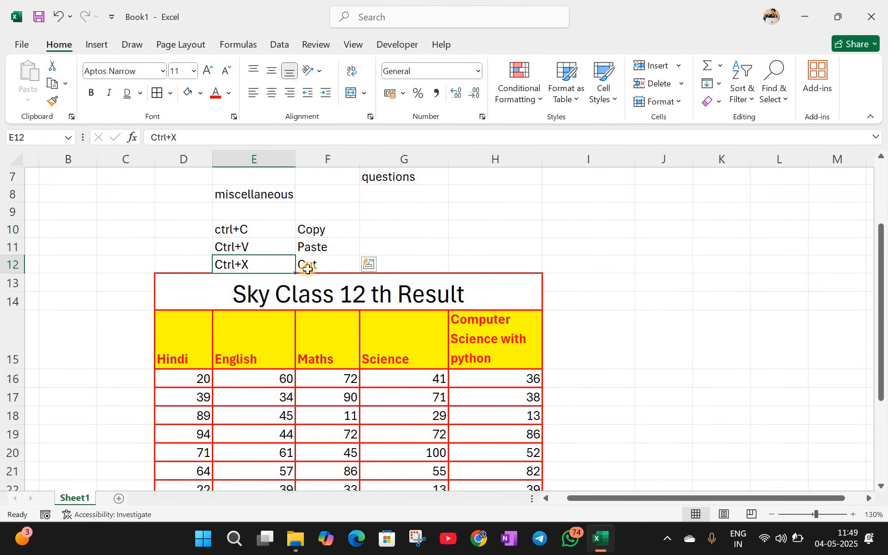
left_click(386, 240)
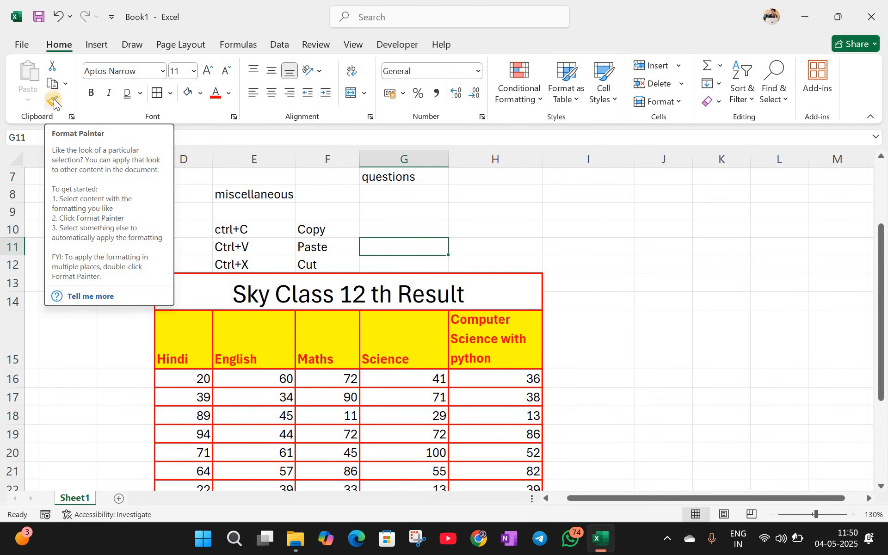
mouse_move(645, 501)
left_mouse_down()
mouse_move(613, 415)
mouse_move(601, 337)
mouse_move(626, 282)
left_mouse_up()
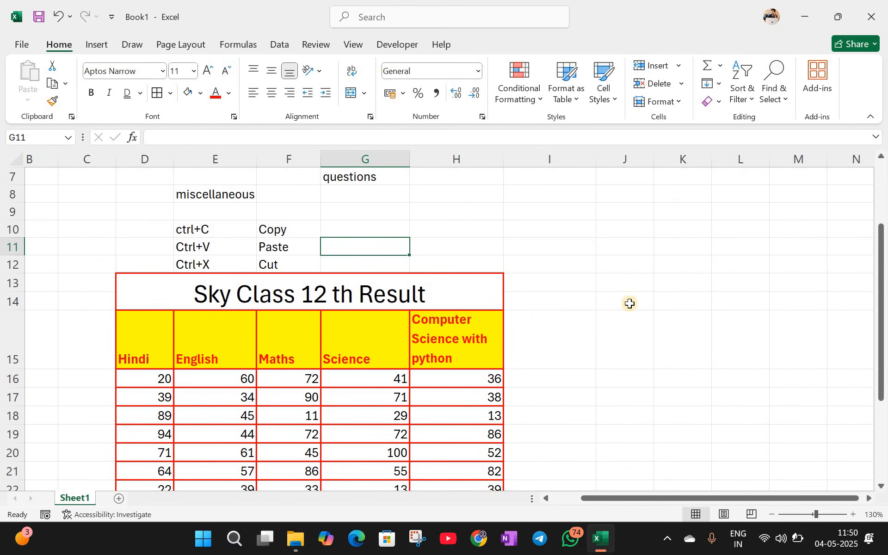
left_click(635, 327)
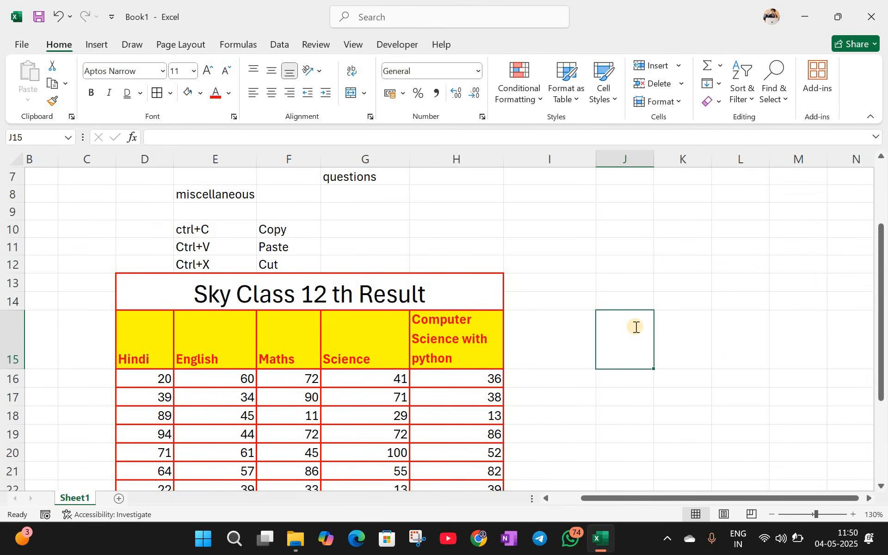
type("English")
Step: Confirm English in J15, then enter English, Hindi, Maths, Computer across E32:H32
key("Tab")
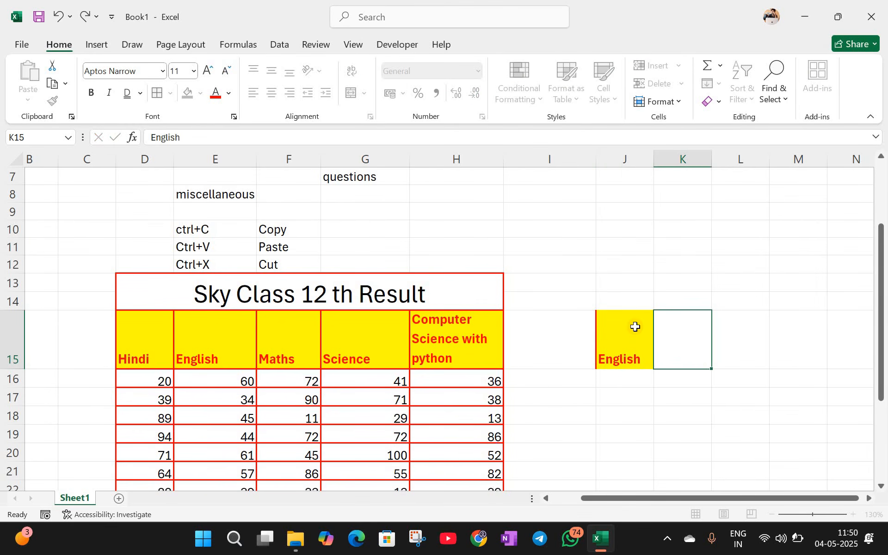
scroll(198, 347, "down", 5)
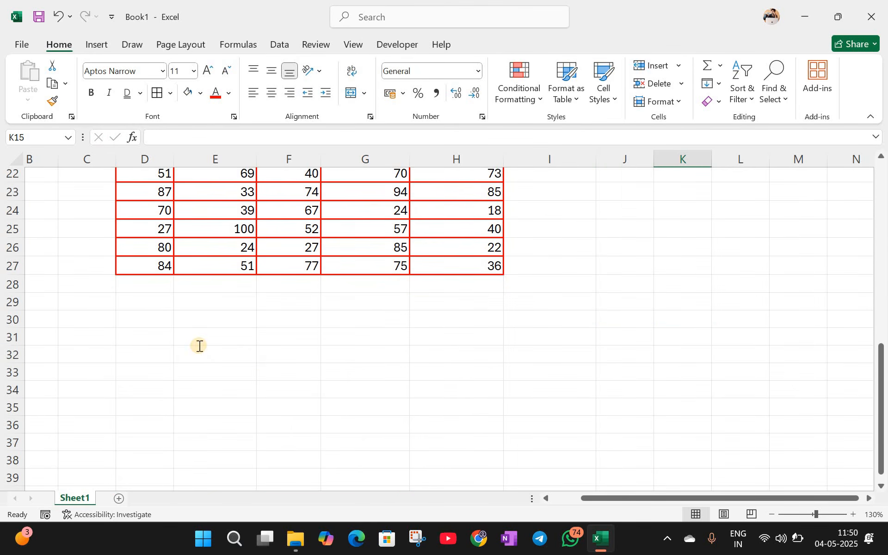
left_click(199, 346)
type("English")
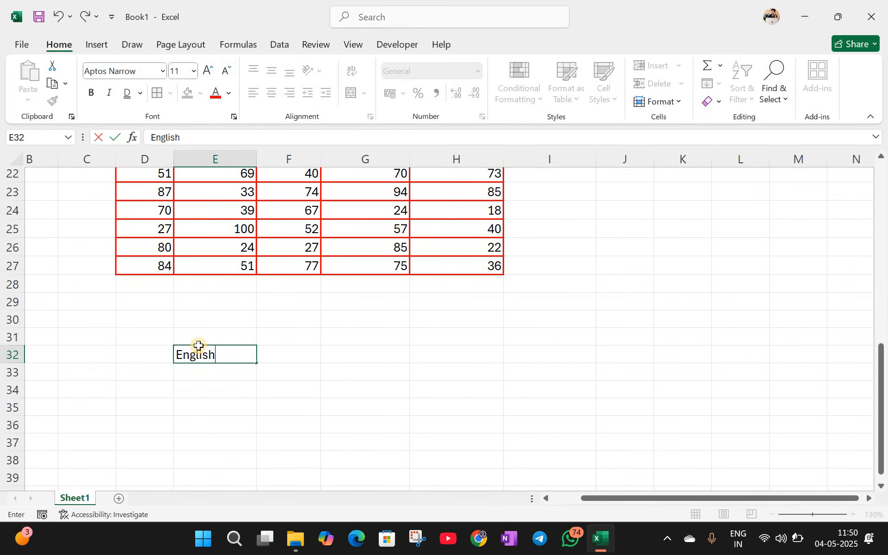
key("Tab")
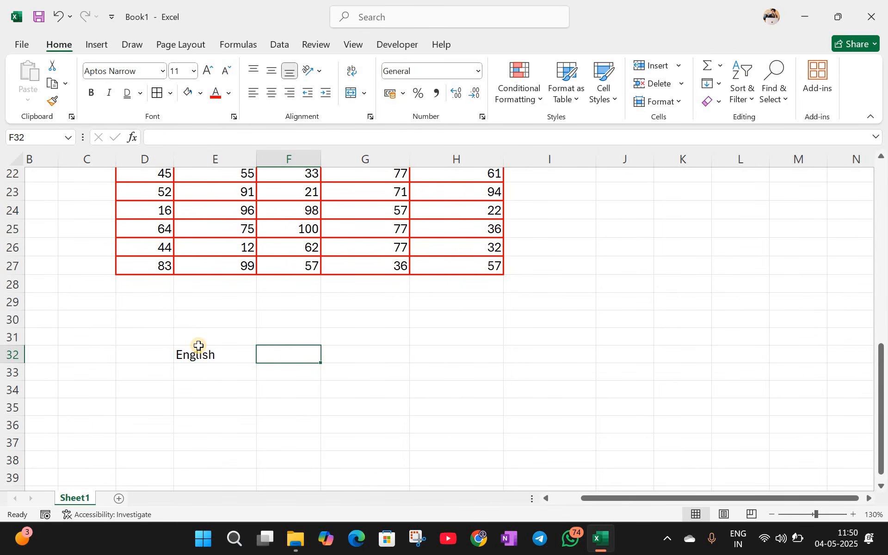
type("Hindi")
key("Tab")
type("Mat")
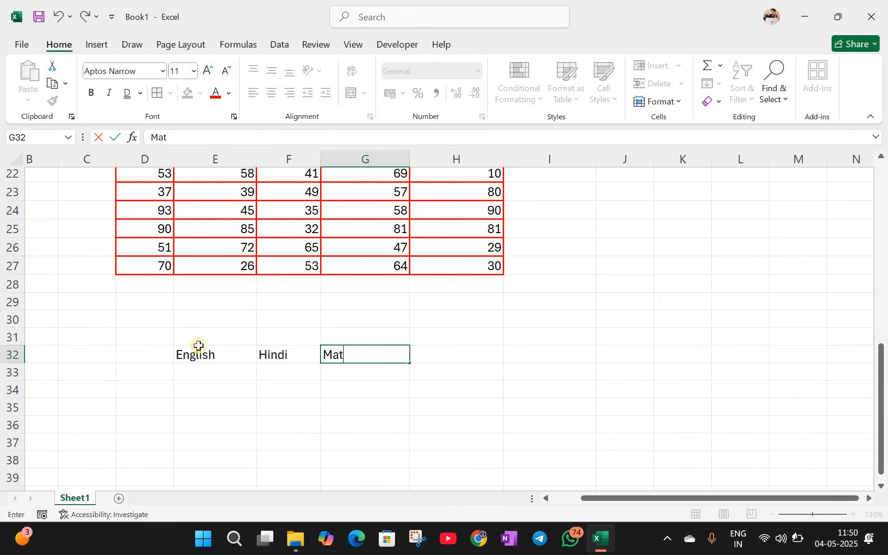
type("hs")
key("Tab")
type("Compute")
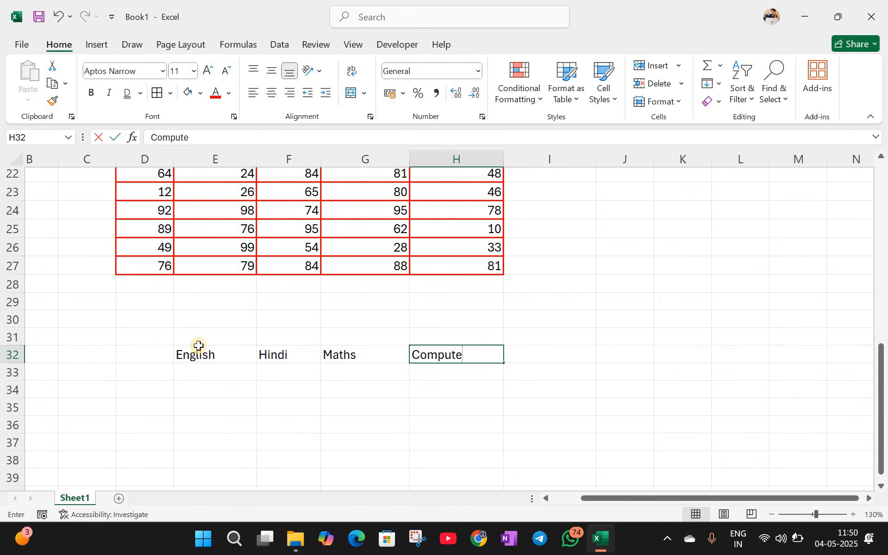
type("r")
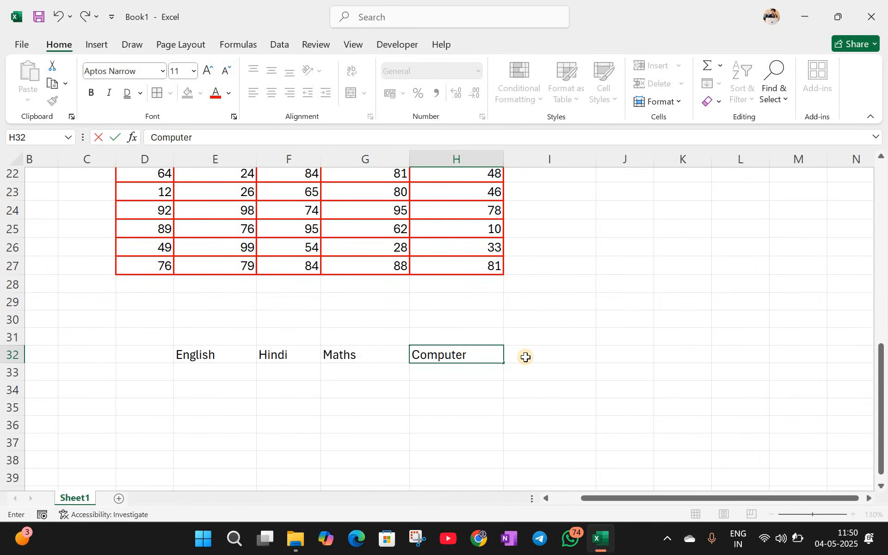
key("Tab")
Step: Complete row 32 with Mobile no, Address and City in I32:K32
type("Mo")
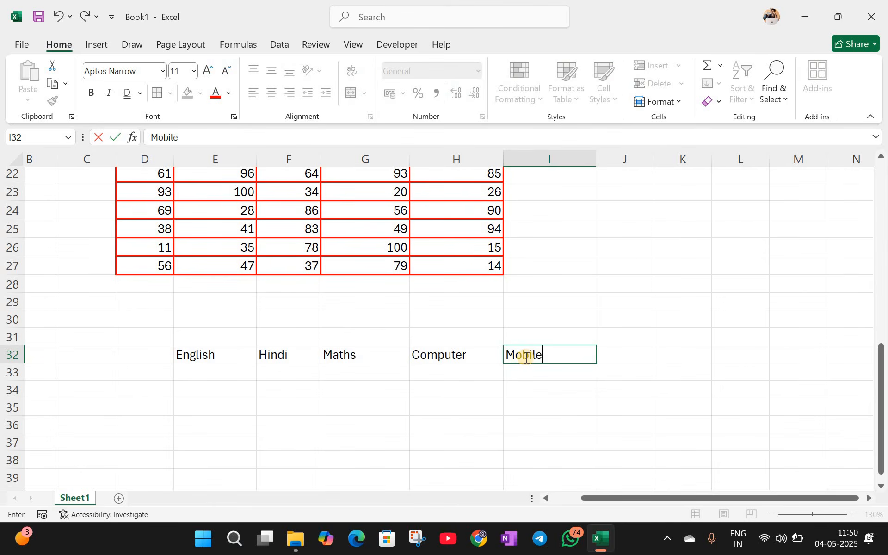
key("Tab")
type("Add")
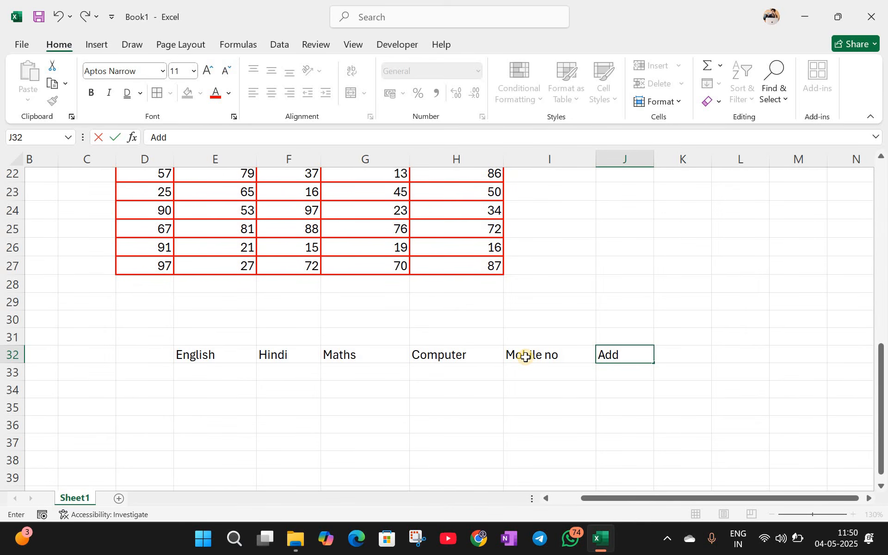
key("Tab")
type("City")
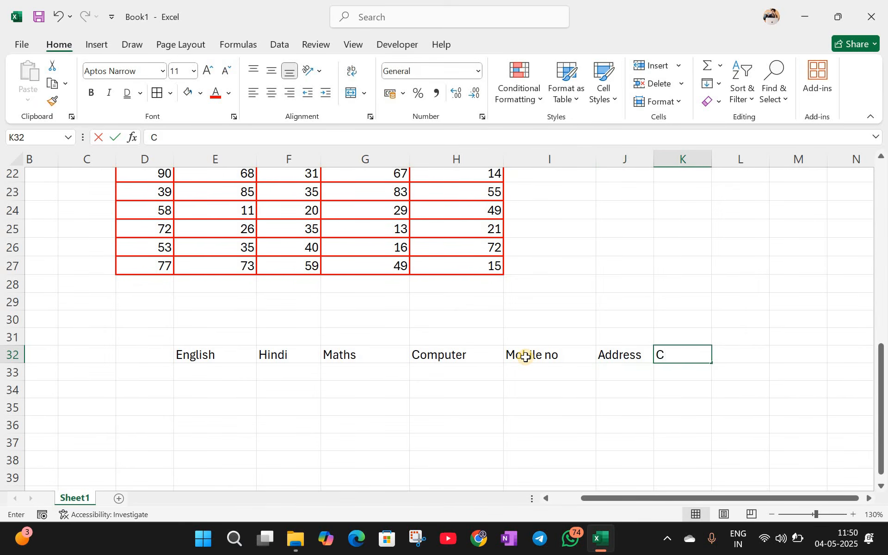
left_click(460, 384)
left_click_drag(212, 359, 670, 351)
key("ctrl+Right")
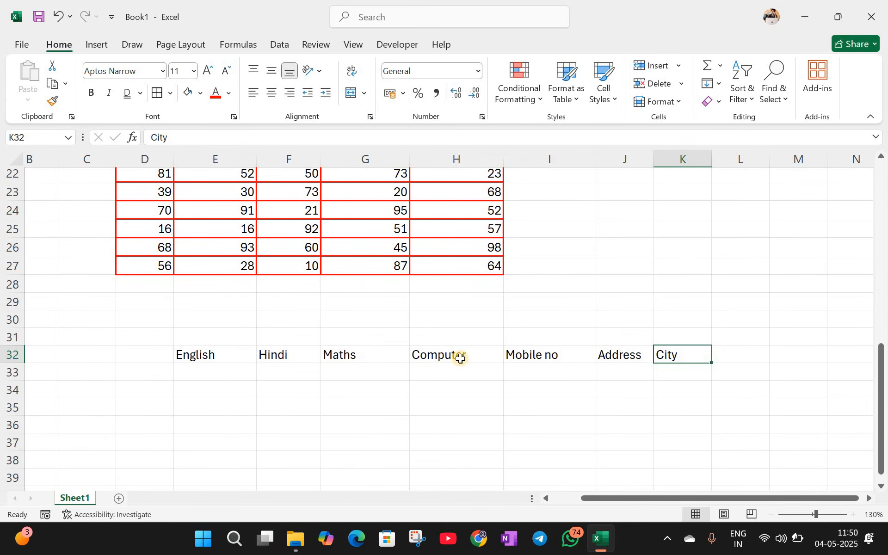
scroll(237, 415, "up", 1)
scroll(224, 214, "down", 4)
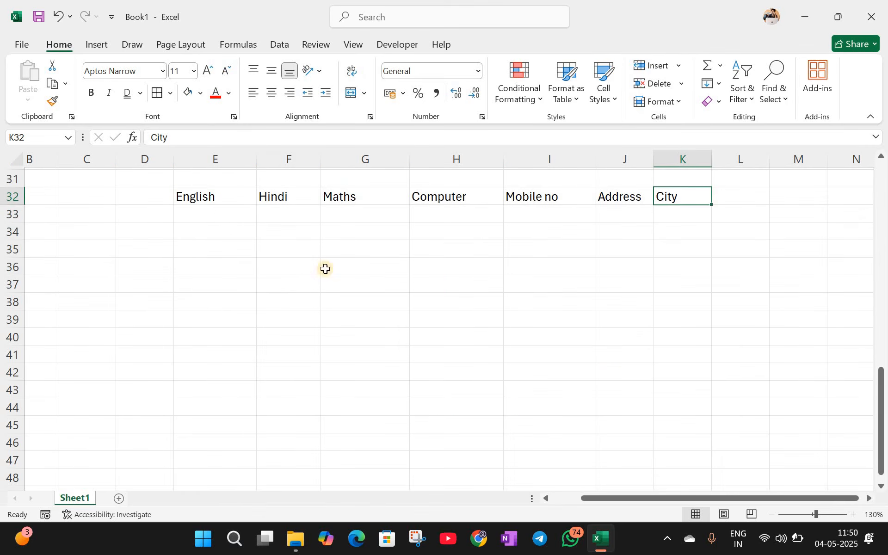
Step: Compare the table's header row Hindi–Computer Science with the new row 32 headings
left_click_drag(215, 197, 690, 360)
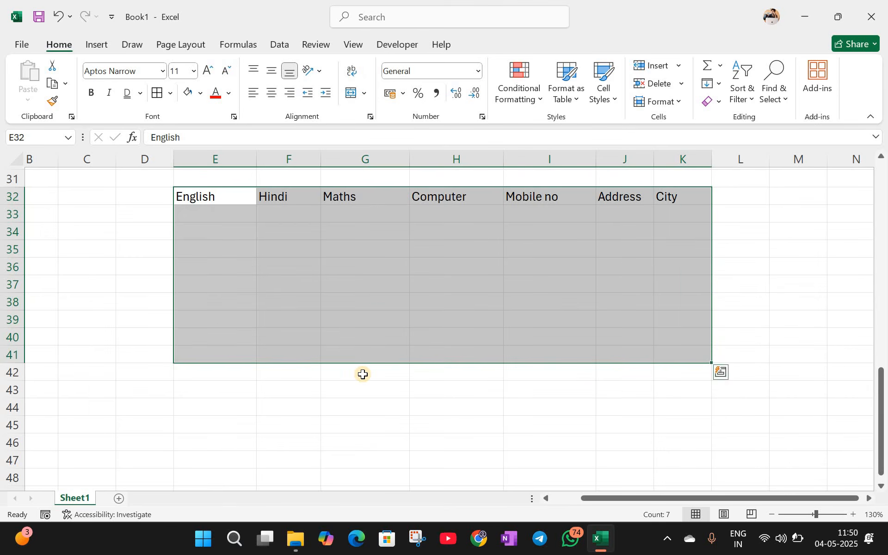
scroll(363, 373, "up", 6)
left_click_drag(154, 224, 440, 229)
left_click(154, 232)
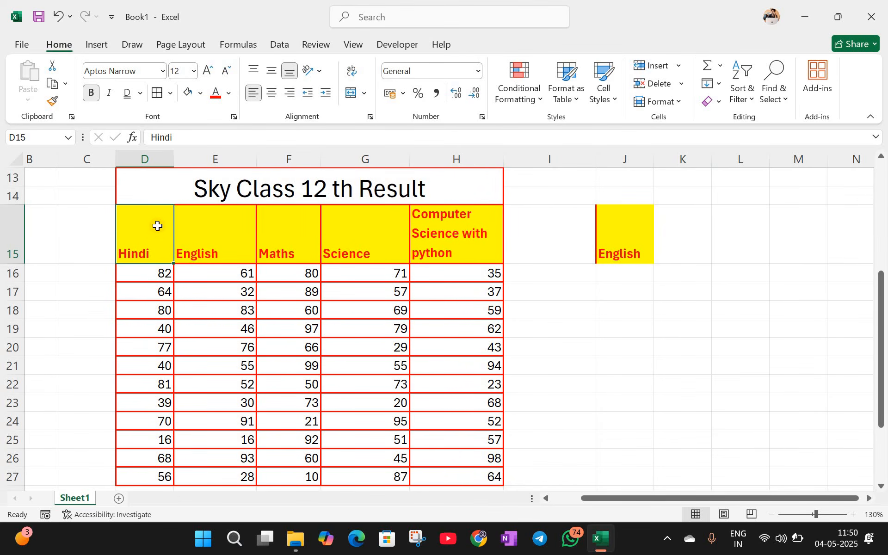
scroll(202, 217, "down", 6)
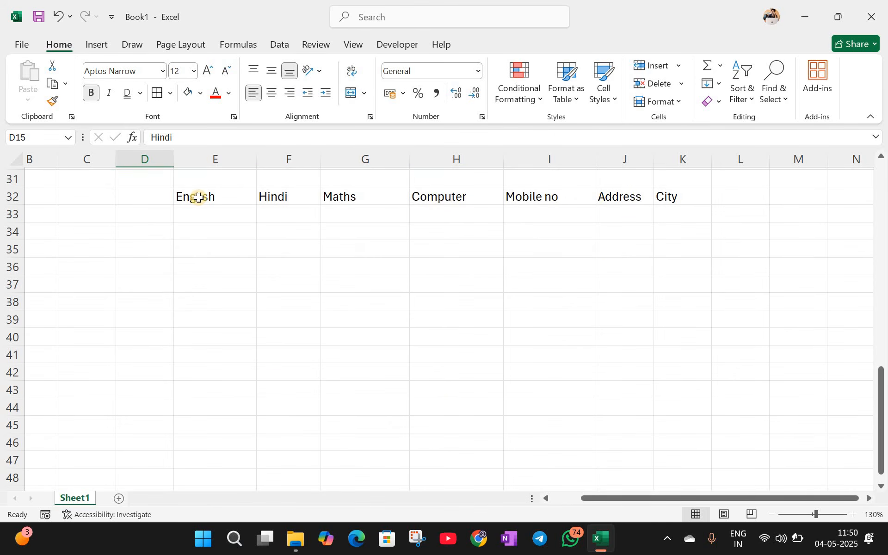
left_click_drag(198, 197, 669, 197)
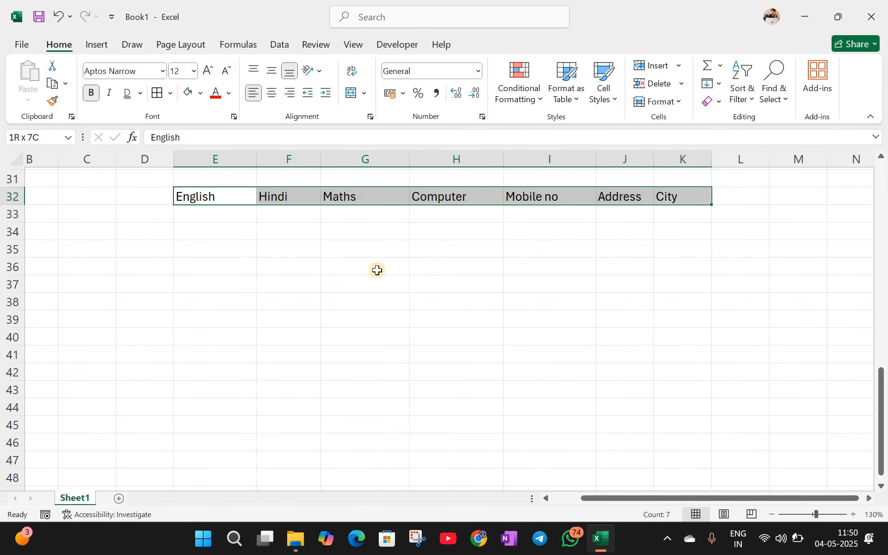
scroll(159, 290, "up", 7)
Step: Pick the Maths header cell and copy its formatting with Format Painter
left_click(159, 290)
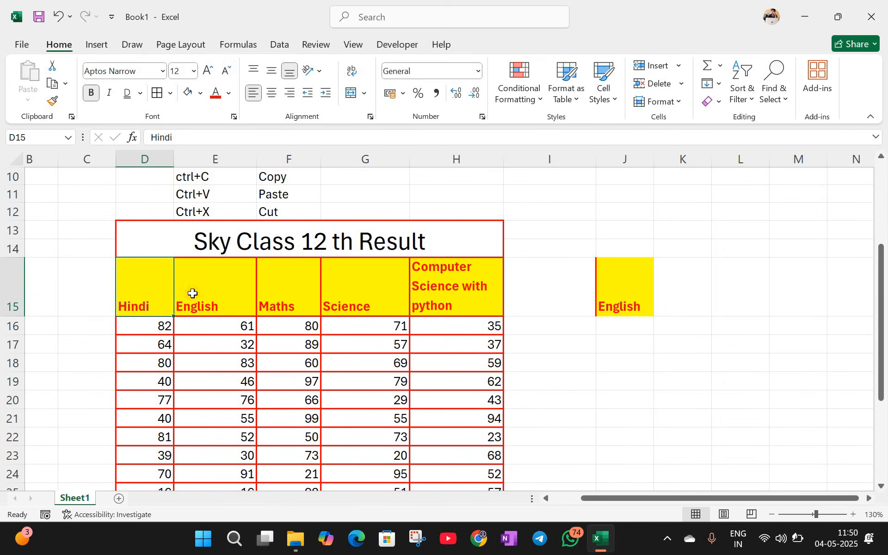
left_click(192, 294)
left_click(168, 282)
left_click_drag(168, 282, 424, 312)
left_click(347, 290)
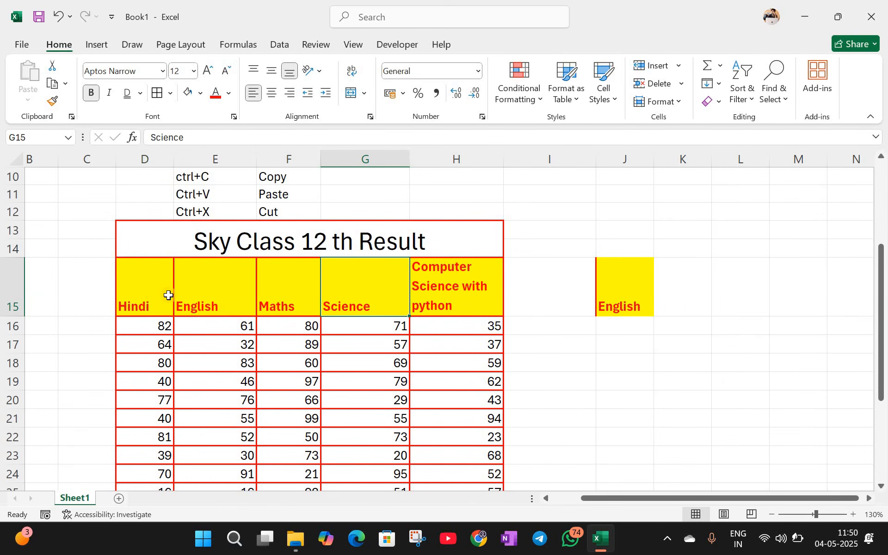
left_click(159, 284)
key("Right")
key("Left")
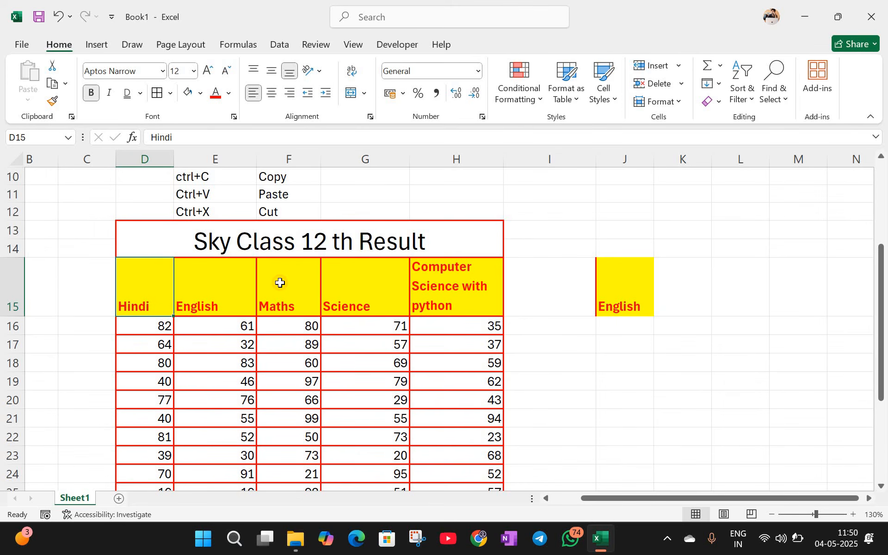
left_click(280, 283)
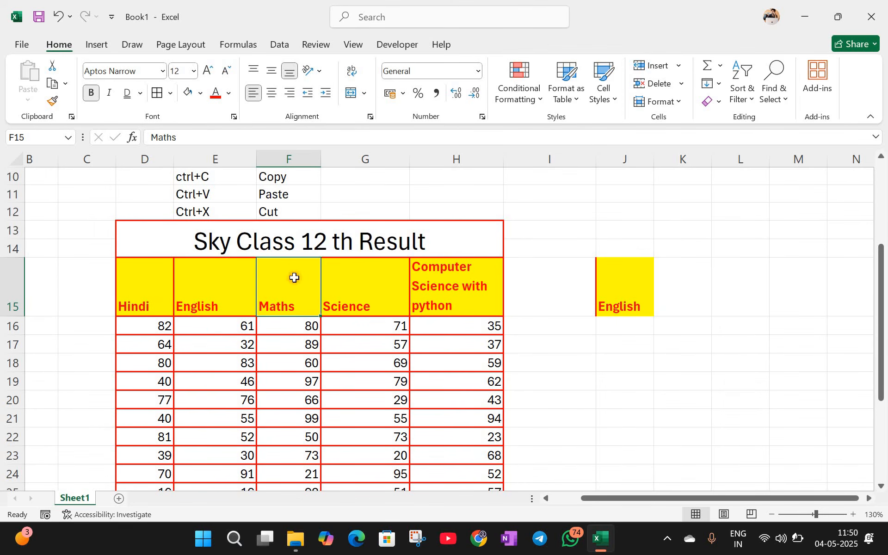
left_click(52, 101)
Step: Paint the yellow, bold red, red-bordered header style onto E32:K32, English through City
scroll(209, 299, "down", 5)
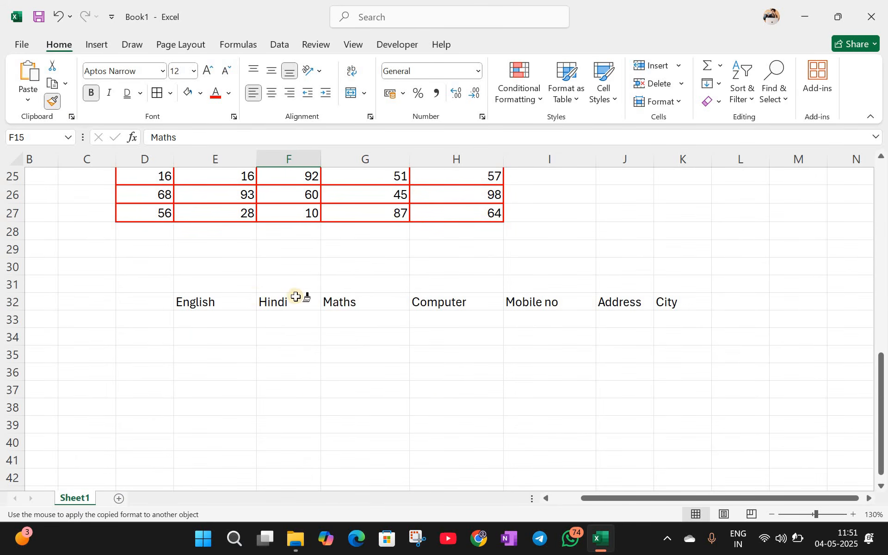
left_click_drag(208, 302, 681, 305)
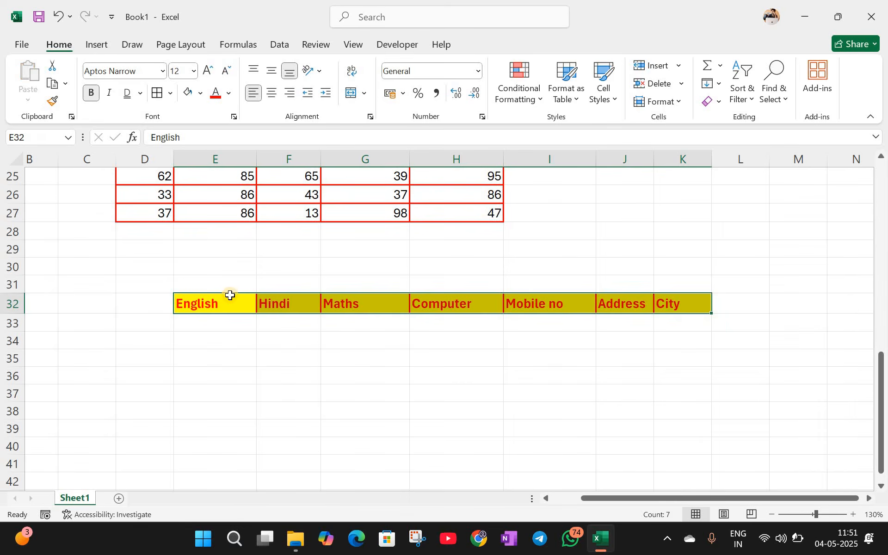
left_click(366, 340)
left_click_drag(231, 299, 667, 310)
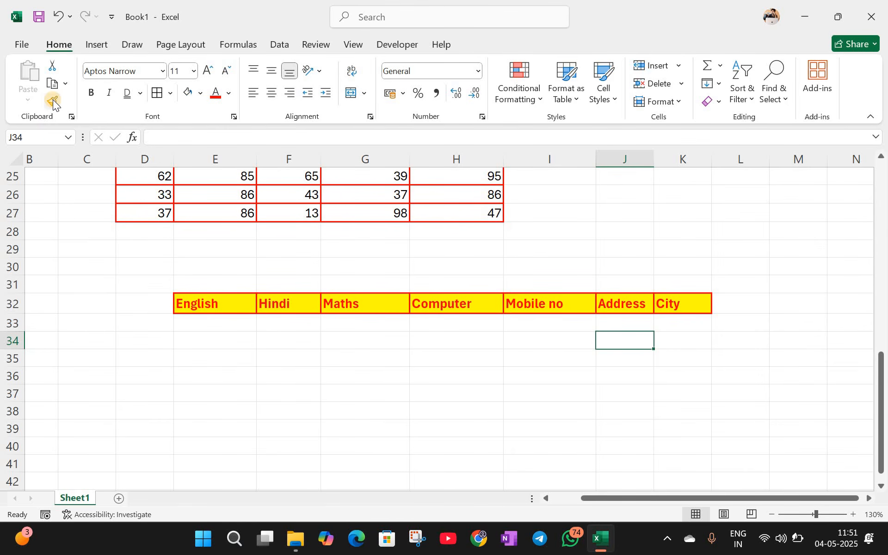
left_click(307, 303)
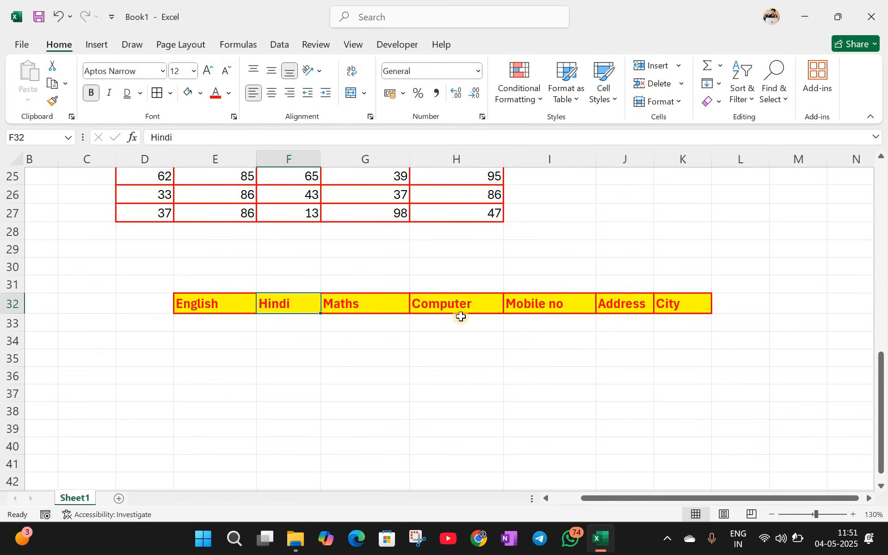
scroll(461, 317, "up", 8)
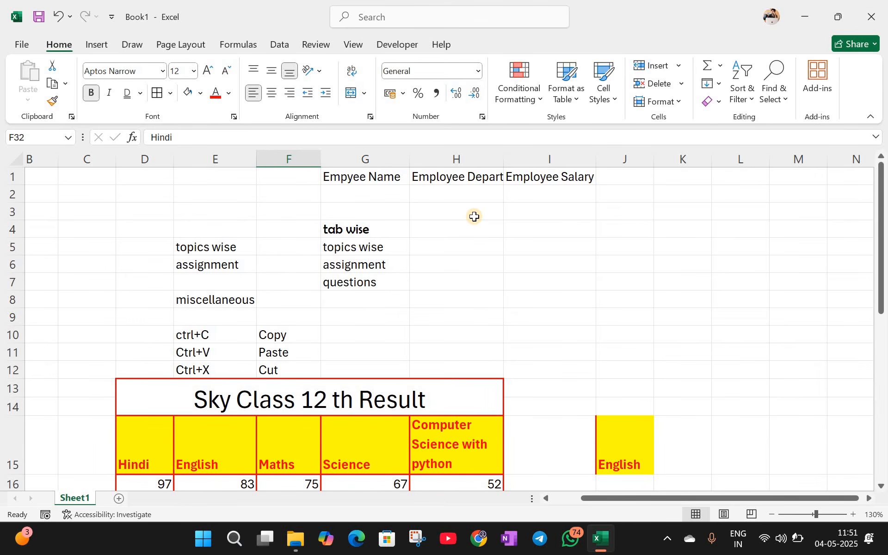
scroll(474, 216, "down", 10)
scroll(472, 219, "up", 4)
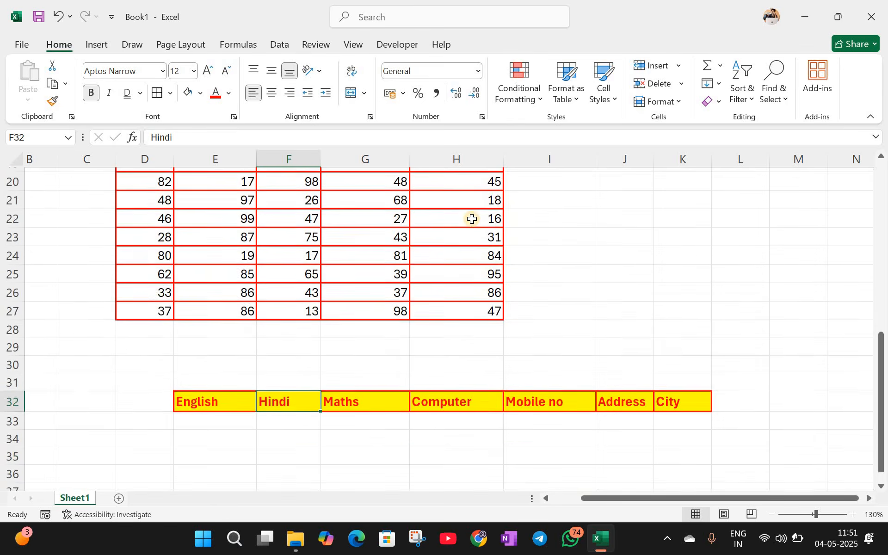
Step: Try Number, then Currency format on the H16 score of 52
scroll(472, 219, "up", 2)
left_click(472, 219)
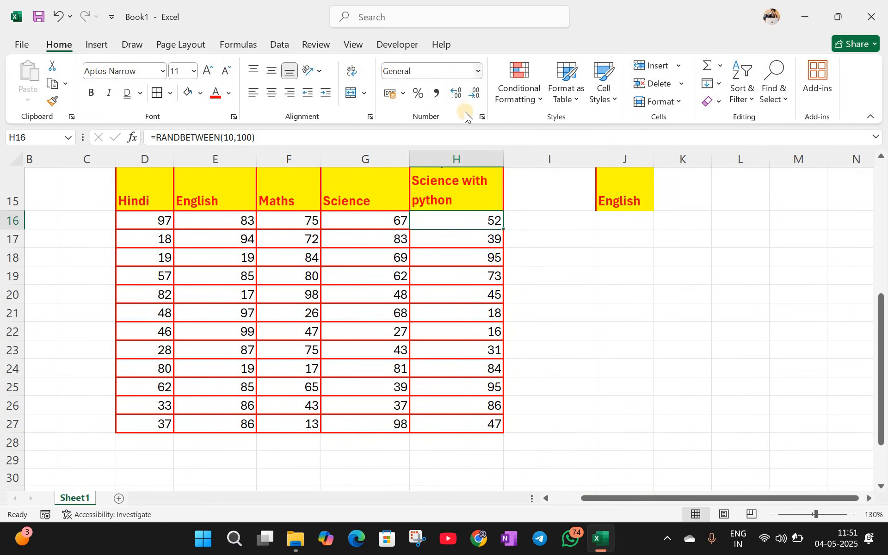
left_click(478, 71)
left_click(463, 123)
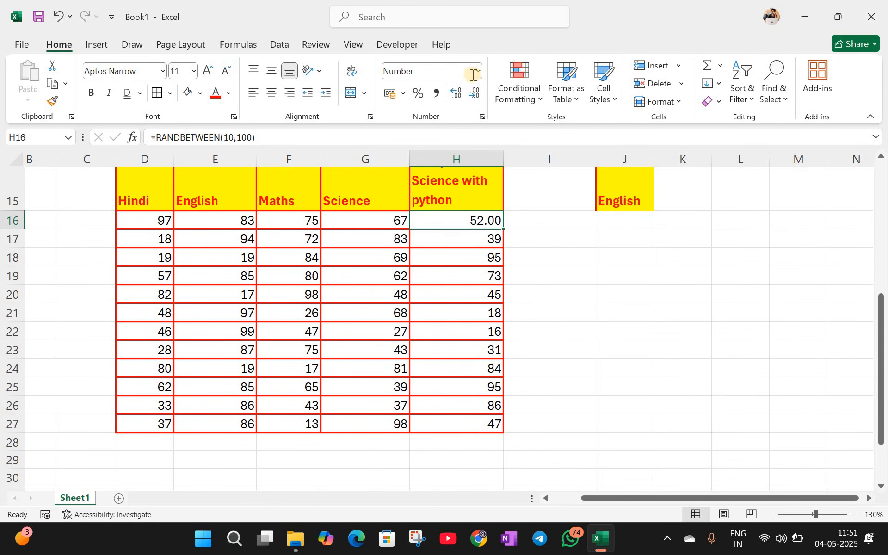
left_click(478, 71)
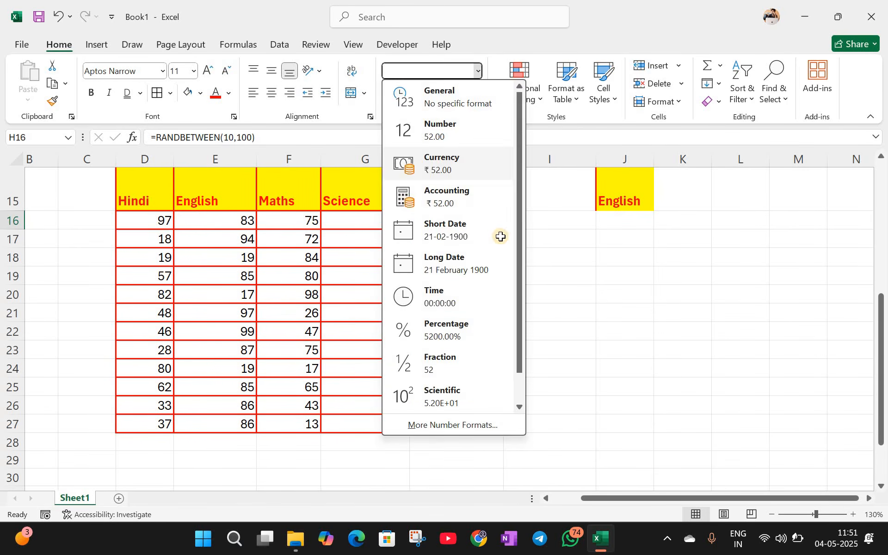
left_click(450, 166)
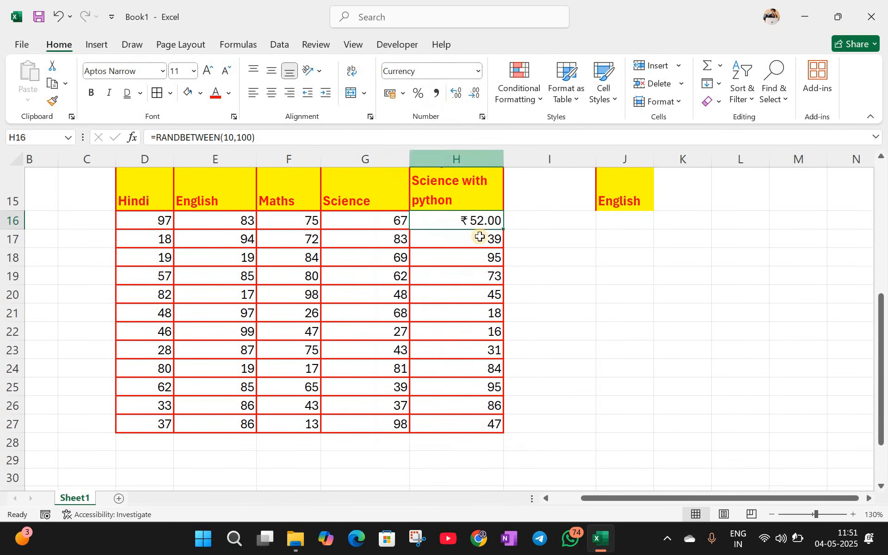
Step: Settle on Accounting format for H16 so it shows ₹ 52.00
left_click(479, 71)
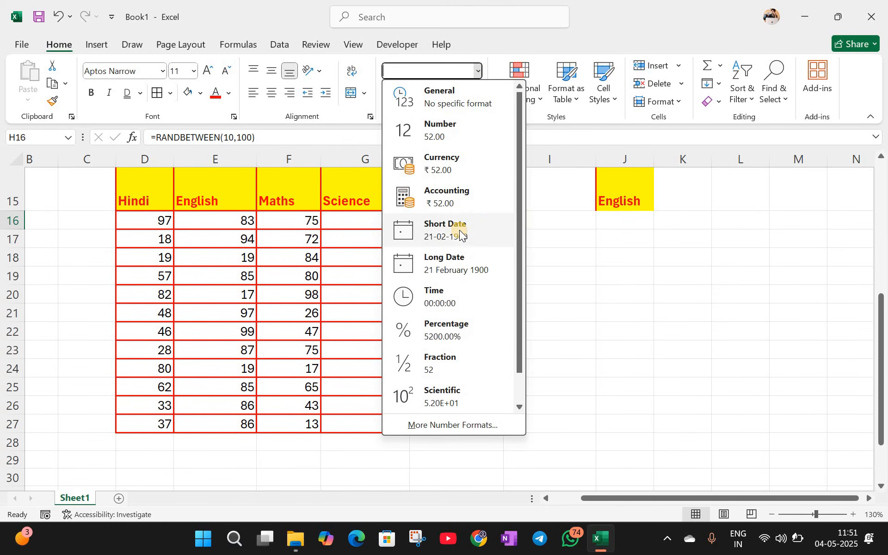
left_click(468, 198)
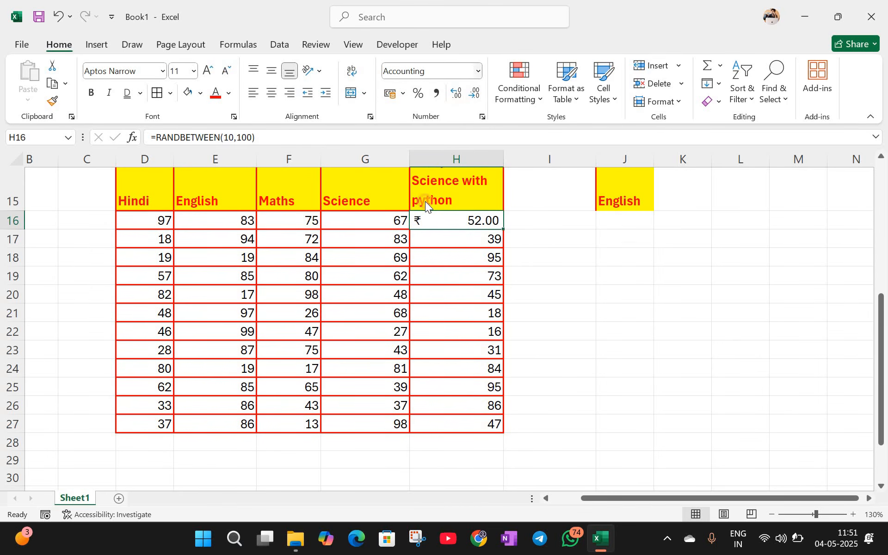
left_click(478, 70)
left_click(438, 161)
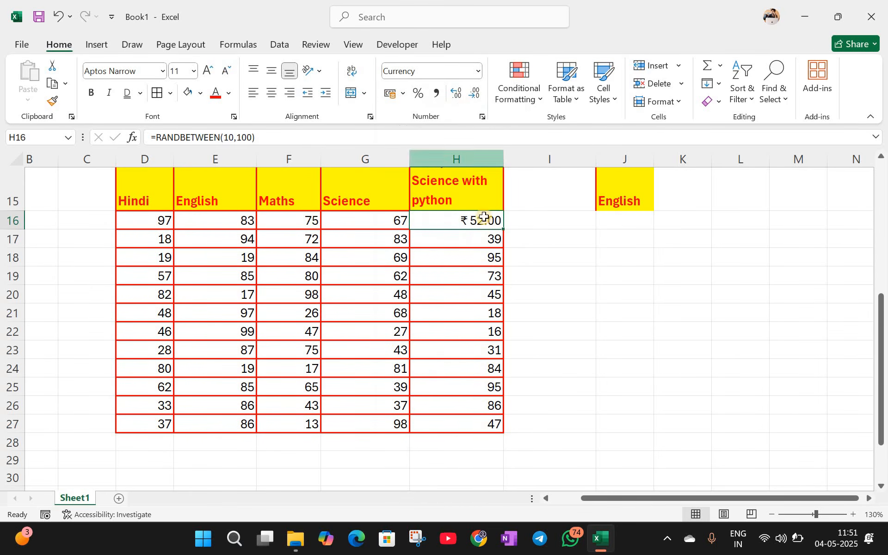
left_click(478, 71)
left_click(437, 199)
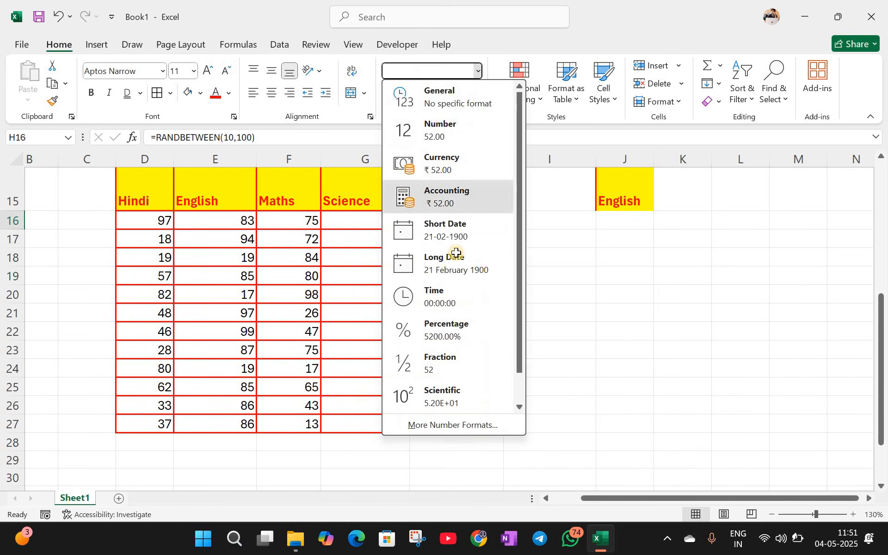
key("Down")
key("Down")
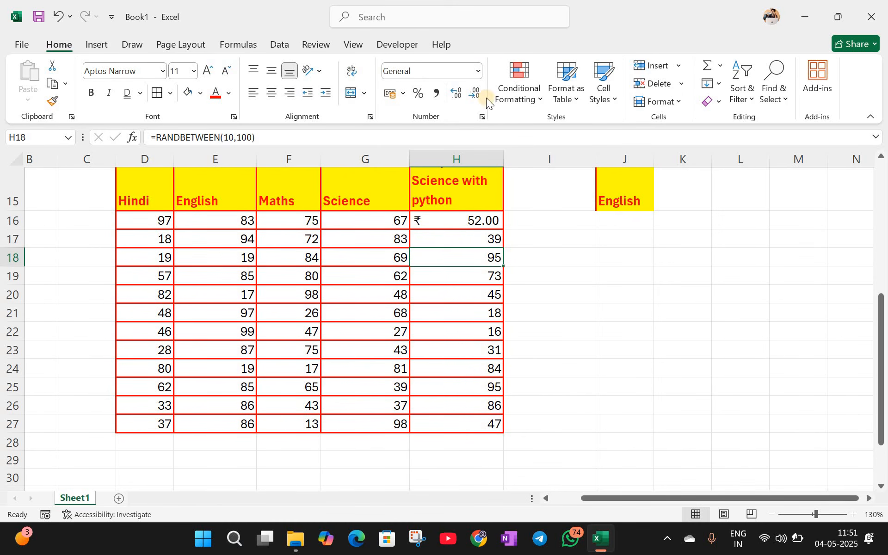
Step: Enter the date 01-01-2025 in J17 and try Long Date, Time and Percentage formats on it
left_click(478, 71)
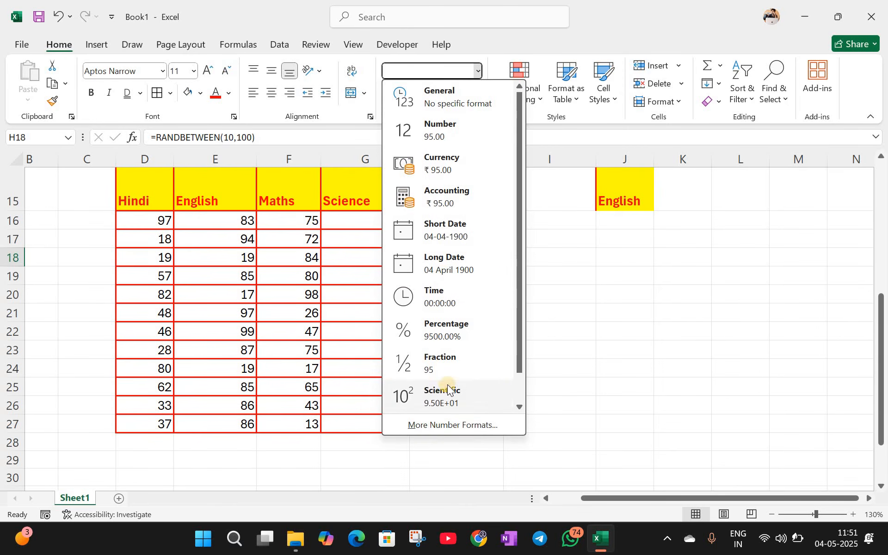
left_click(640, 245)
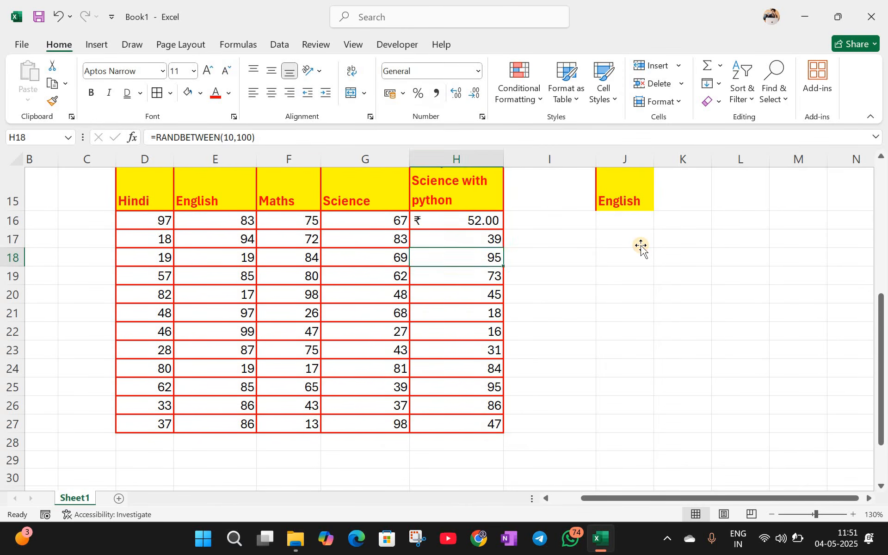
left_click(641, 247)
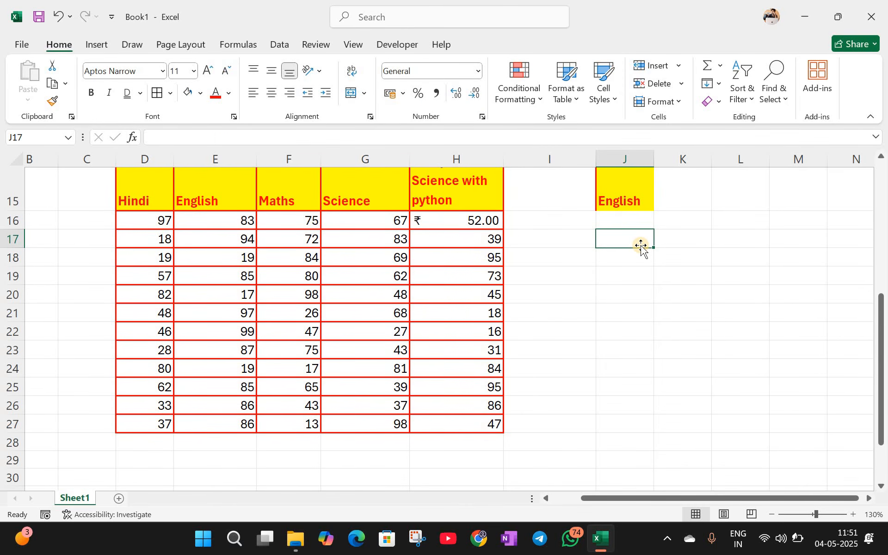
type("01-01")
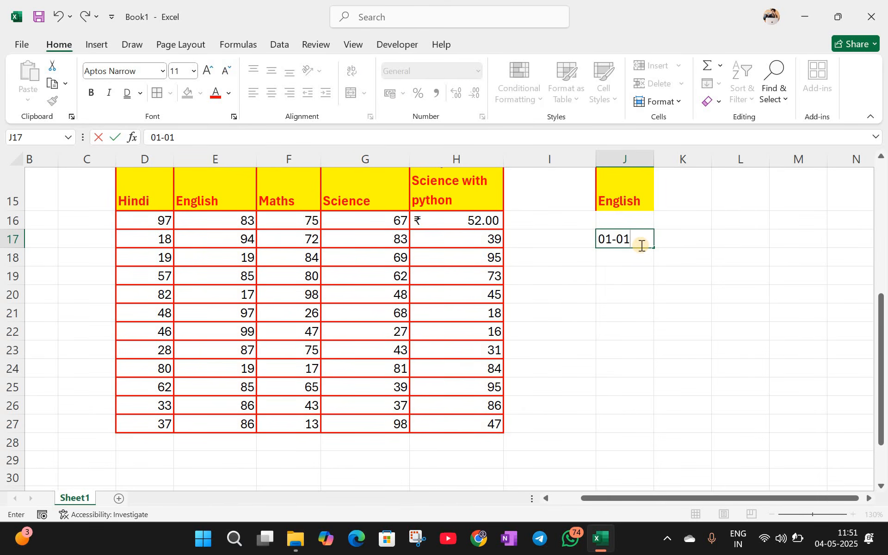
type("-2025")
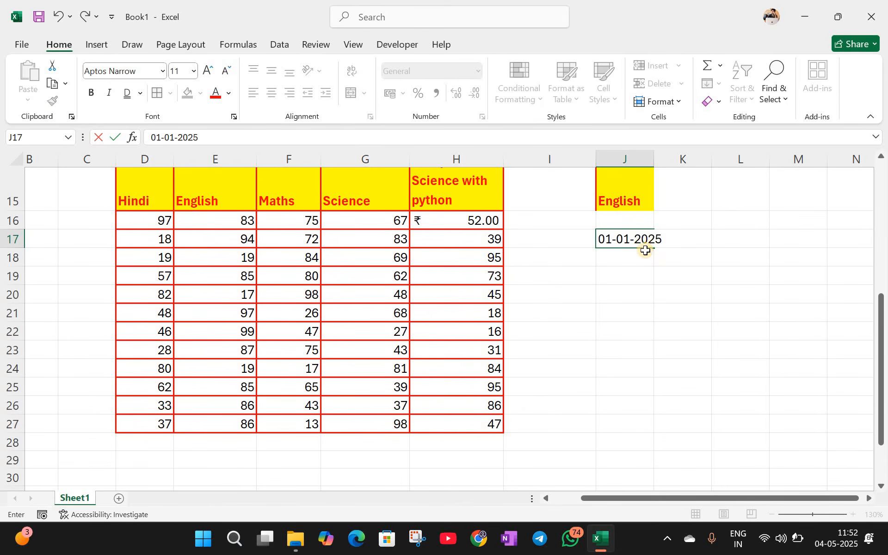
key("Return")
key("Return")
key("Up")
key("Up")
left_click(478, 71)
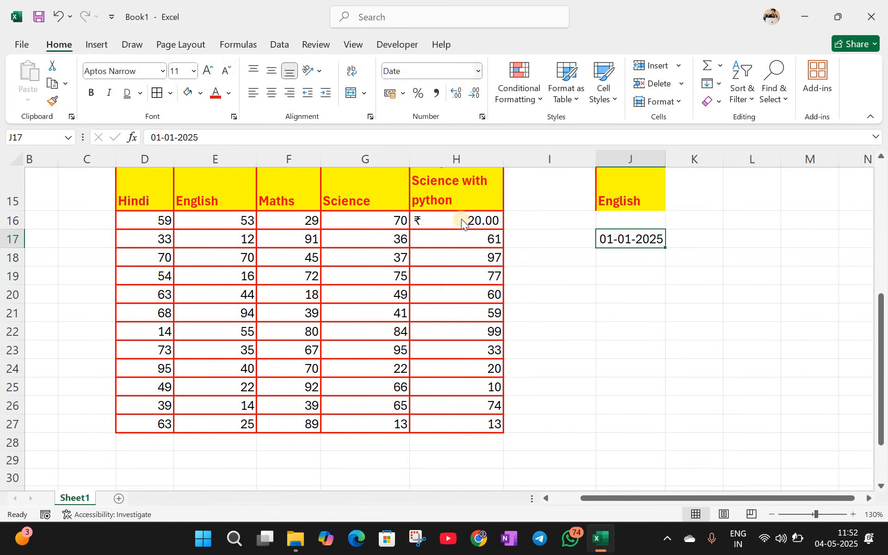
left_click(483, 76)
left_click(457, 254)
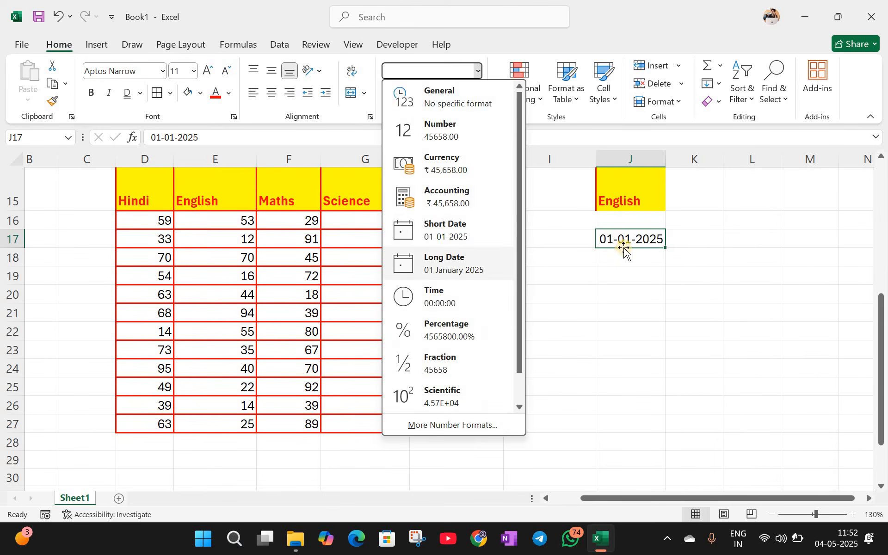
left_click(479, 71)
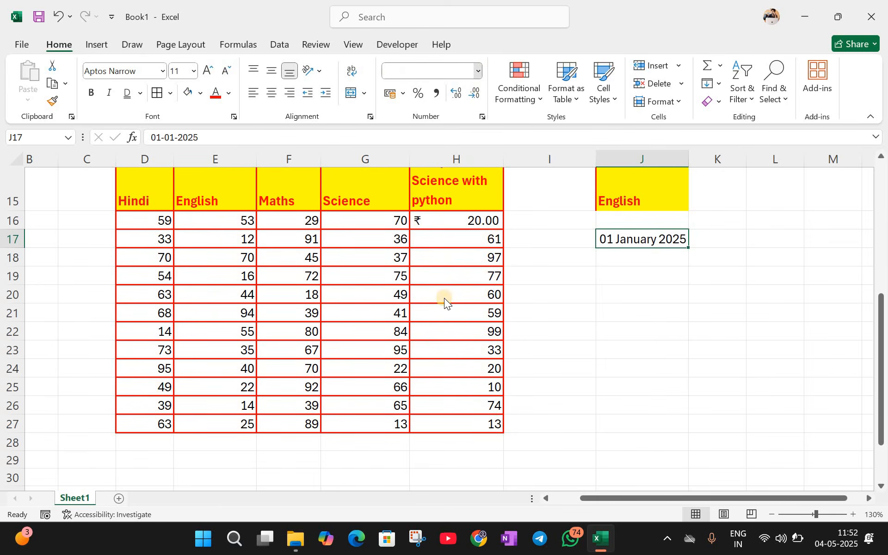
left_click(454, 297)
left_click(479, 73)
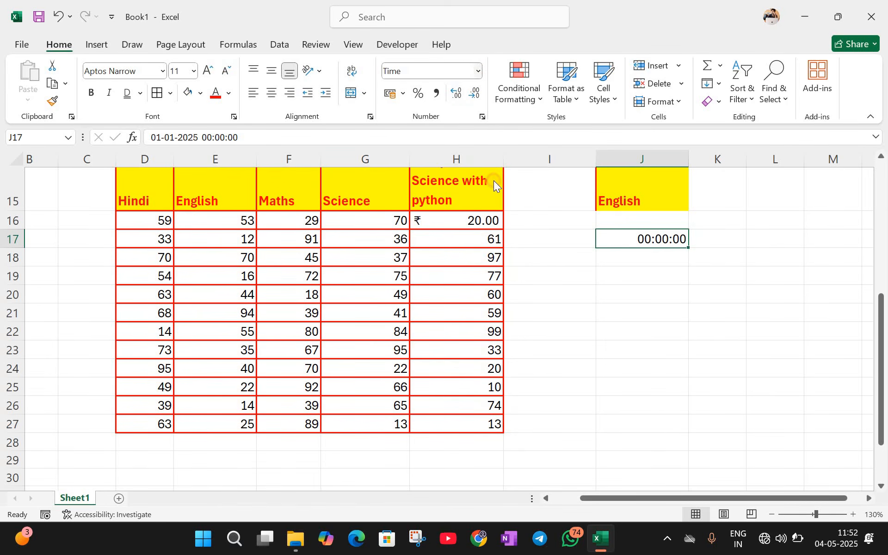
left_click(451, 326)
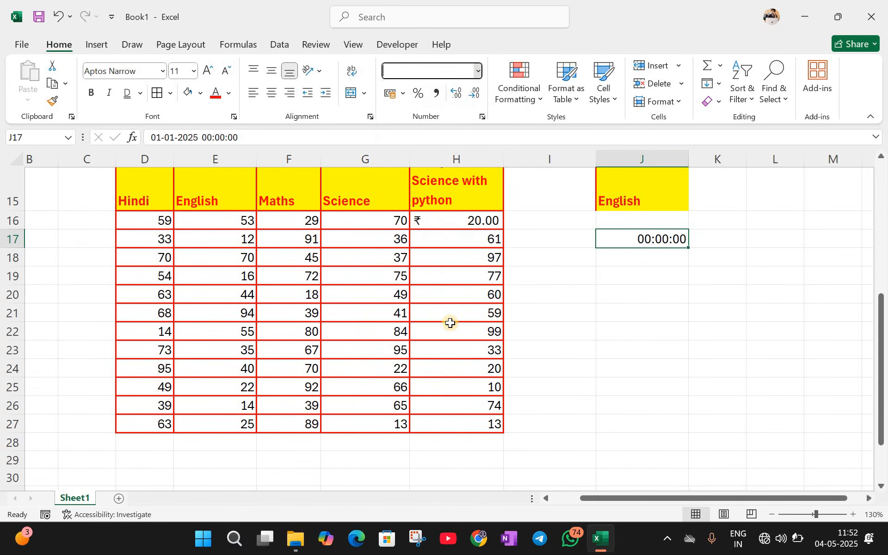
Step: Format H18 as Currency so it shows ₹97.00
left_click(480, 70)
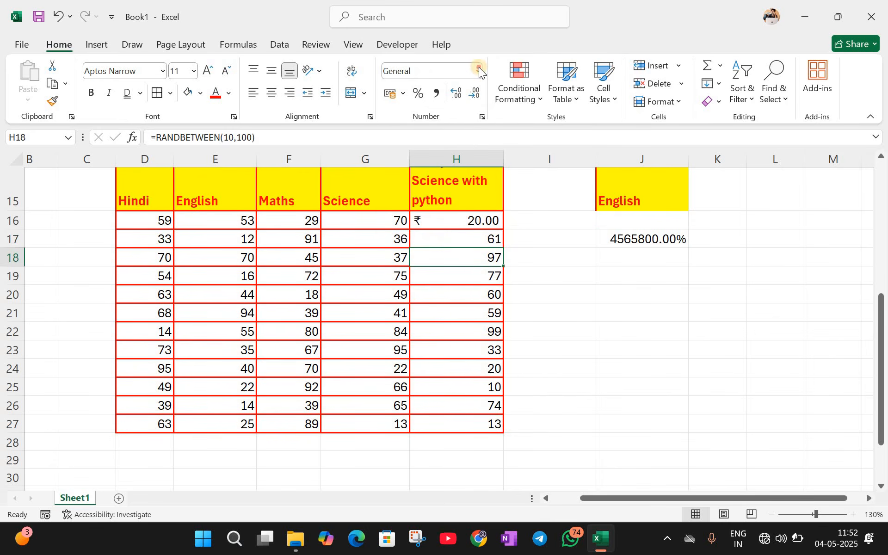
left_click(424, 333)
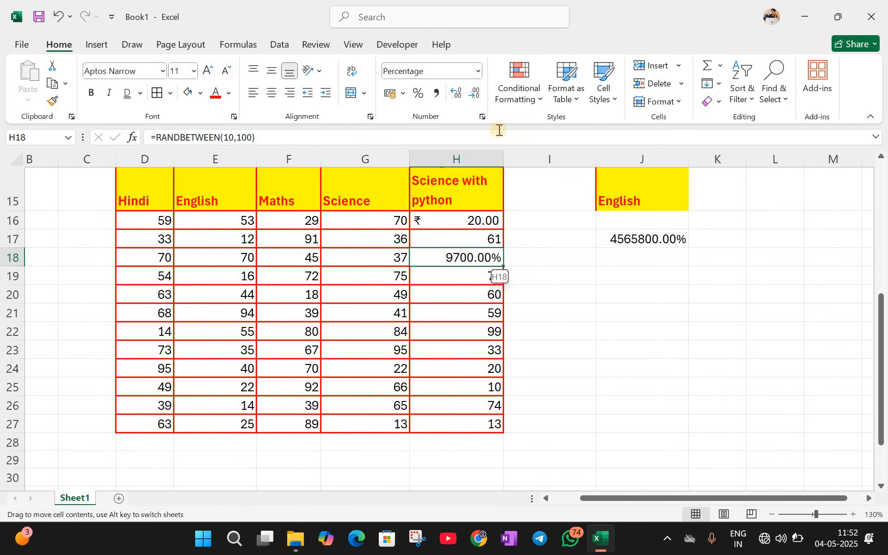
left_click(480, 71)
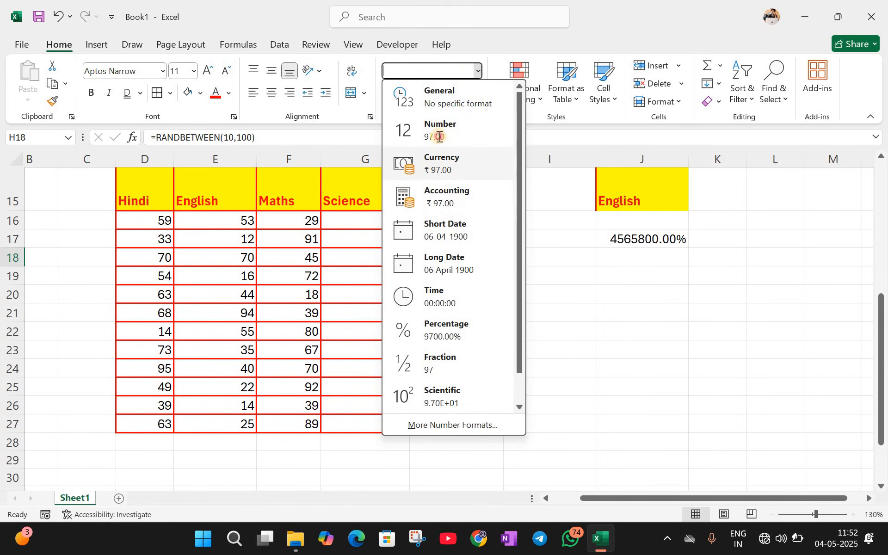
left_click(435, 160)
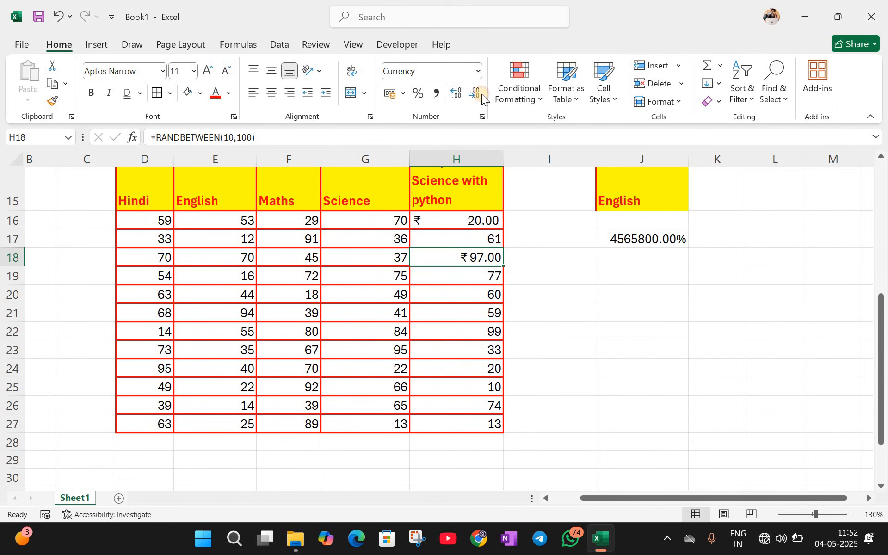
Step: Set J17 to Text format so it holds 45658 as text
left_click(642, 239)
left_click(476, 73)
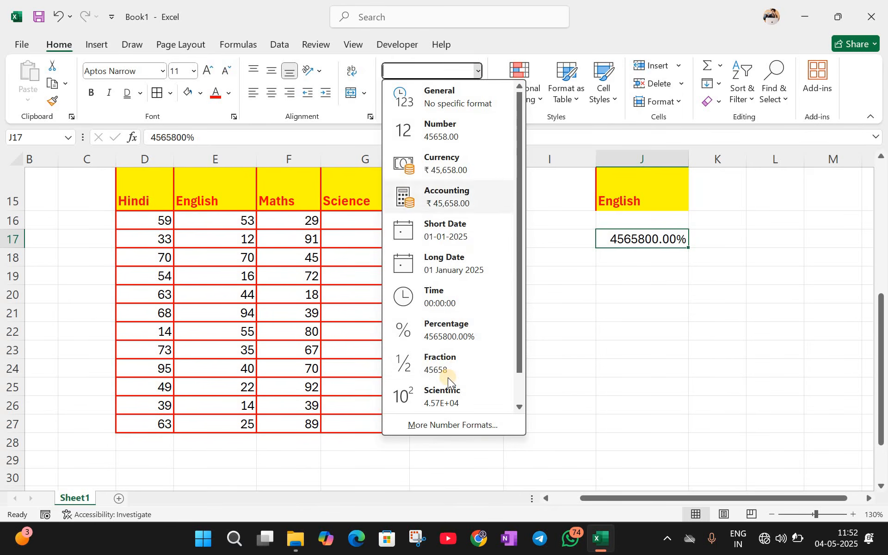
scroll(448, 386, "down", 1)
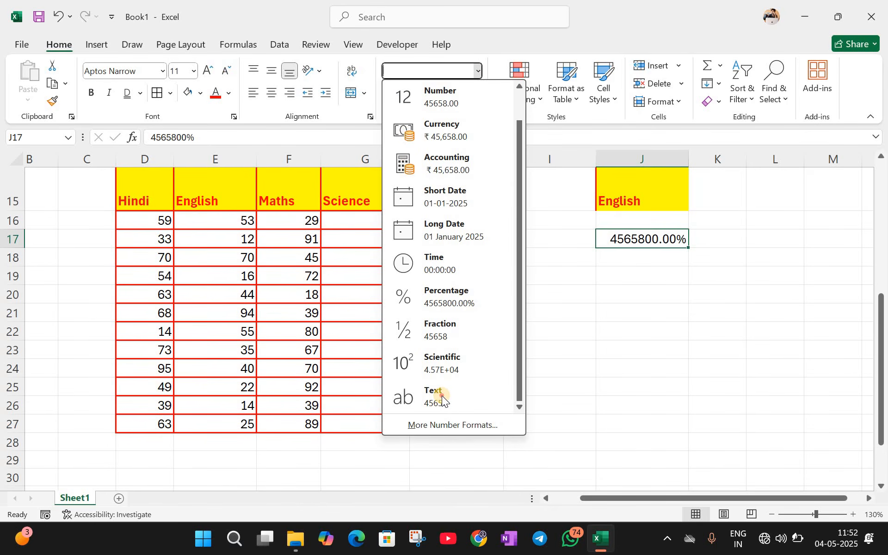
left_click(442, 396)
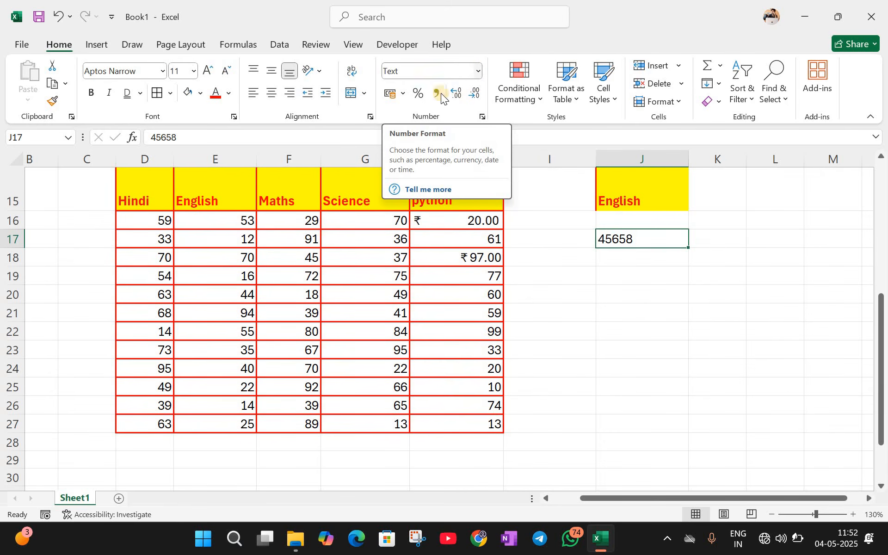
Step: Apply Percent Style to H20 (6000%) and Comma Style to H22 (99.00)
left_click(403, 91)
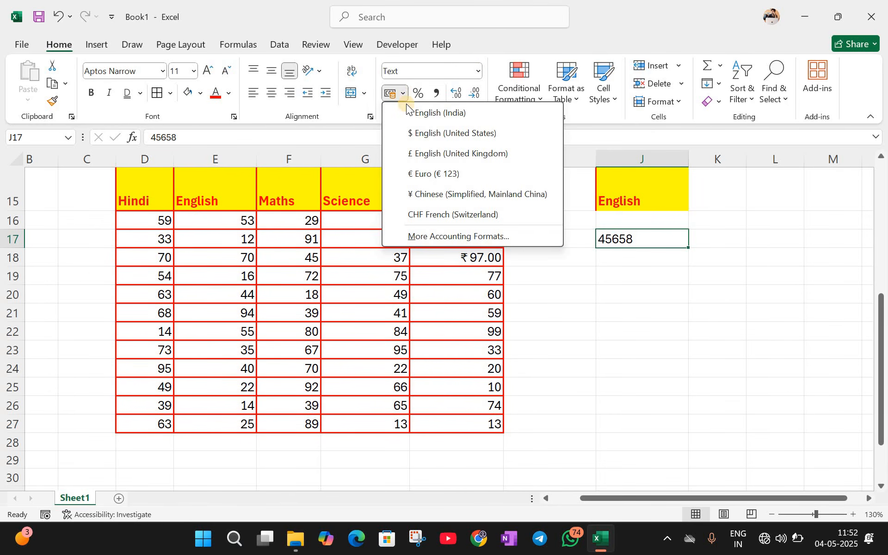
left_click(468, 292)
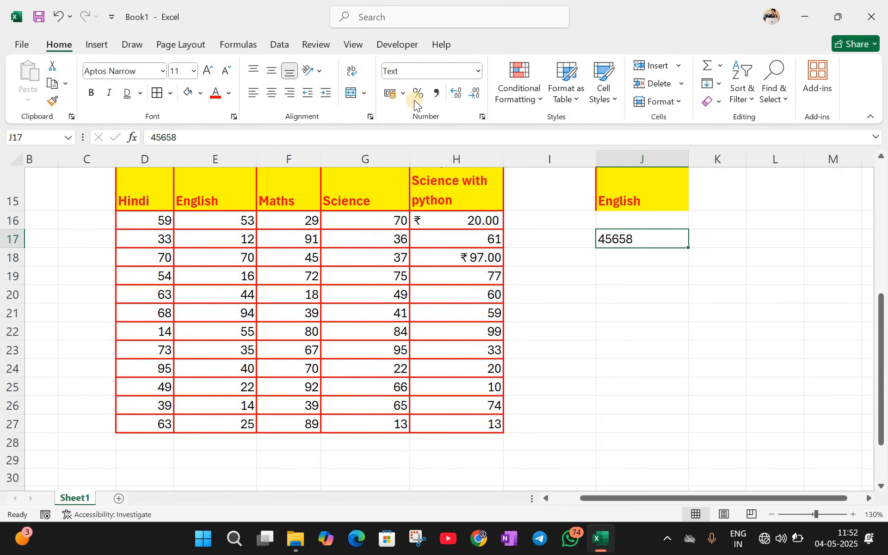
left_click(420, 94)
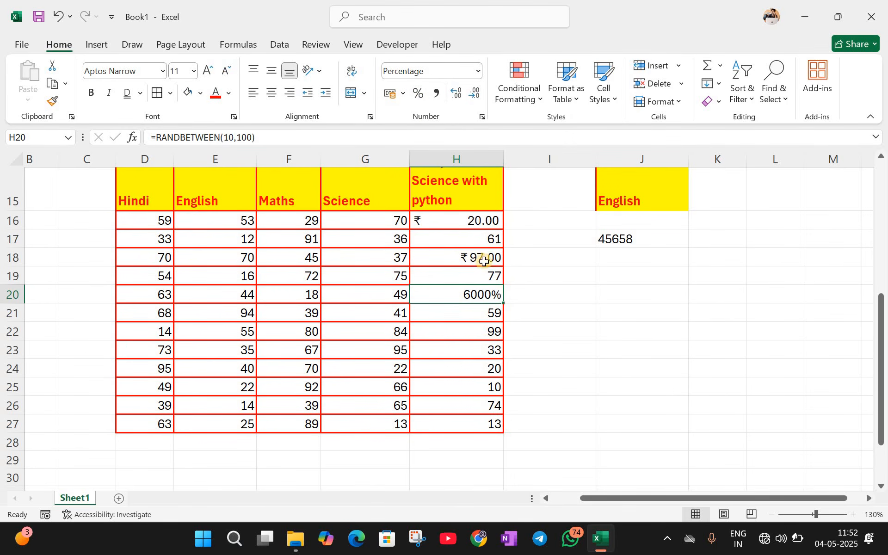
left_click(468, 332)
left_click(438, 94)
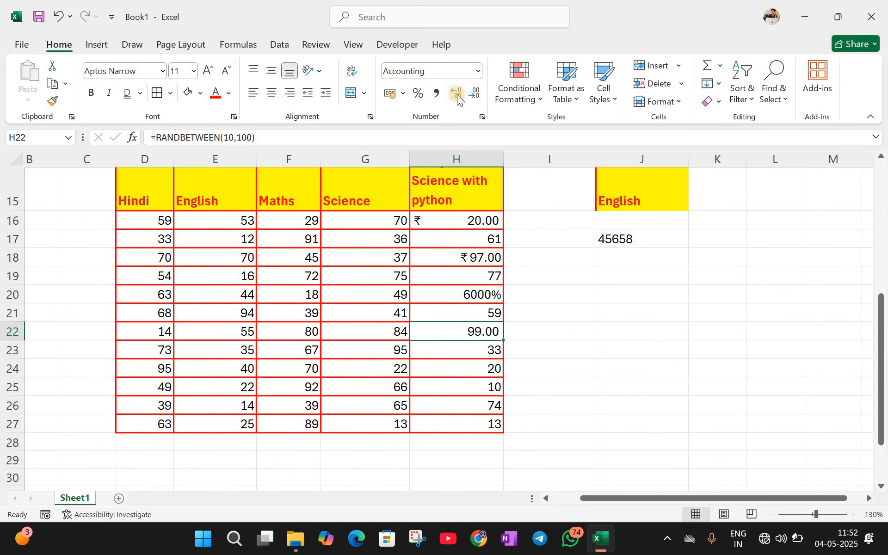
left_click(361, 239)
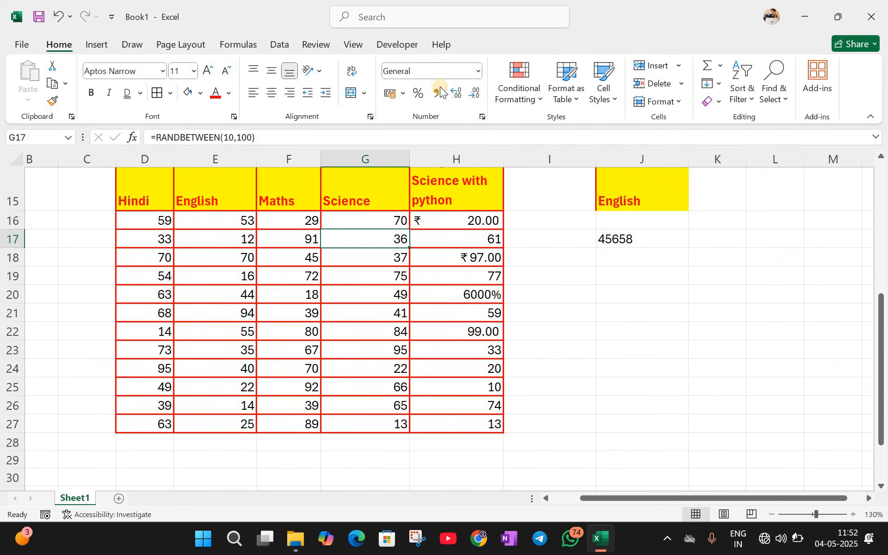
Step: Enter 932863.89230 in J19 and adjust decimals so it shows 932863.89
left_click(606, 277)
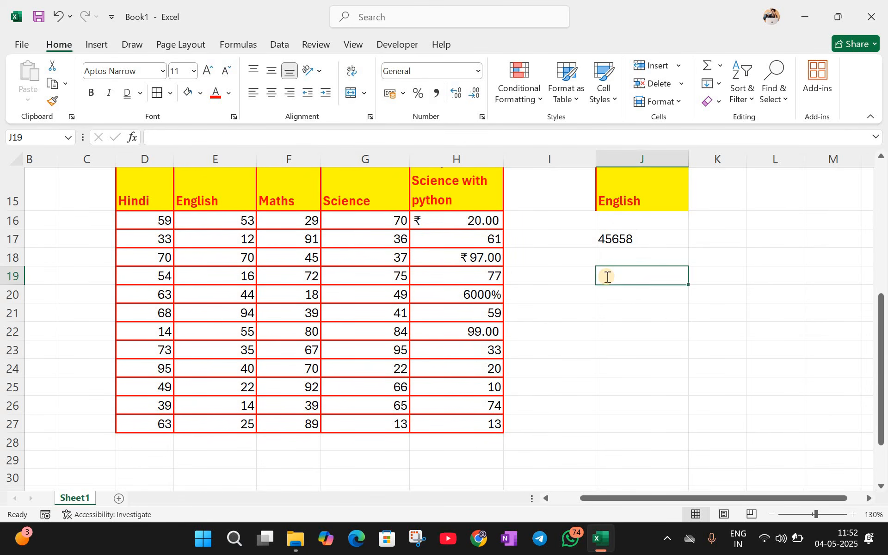
type("932863")
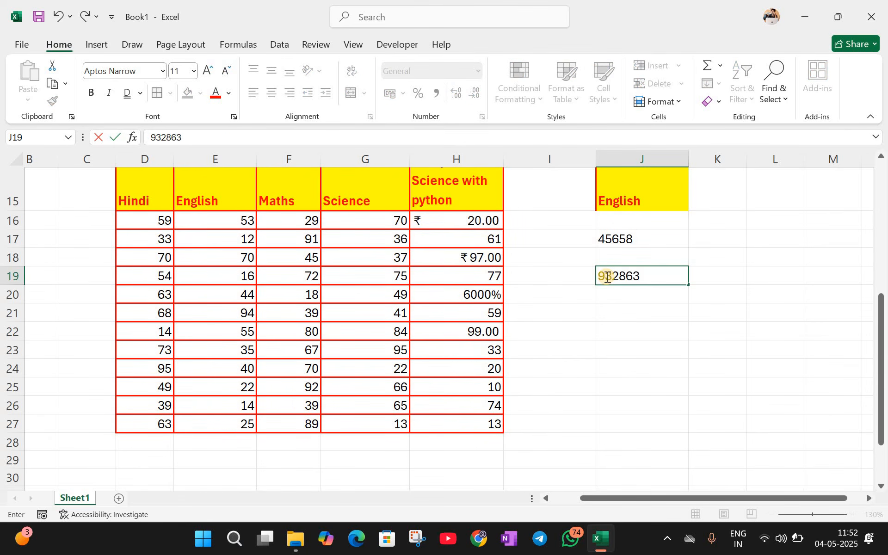
type(".89230")
key("Return")
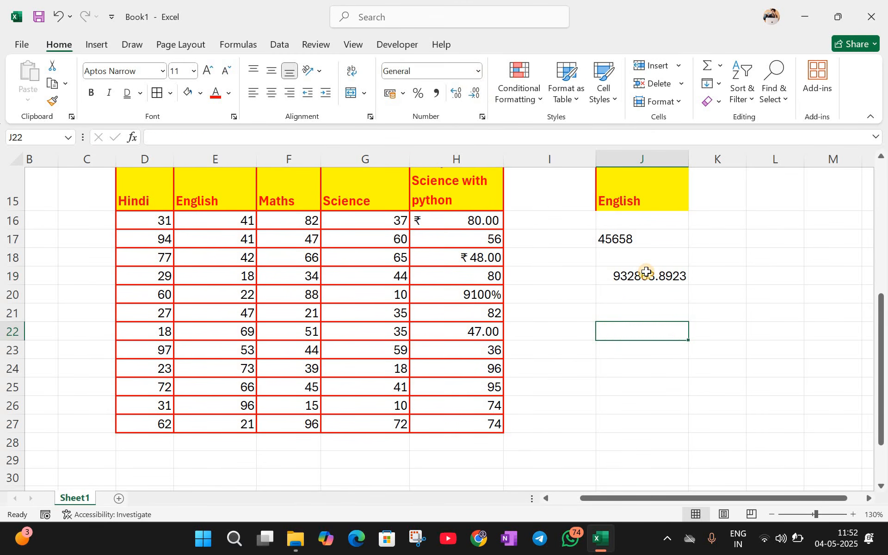
left_click(645, 275)
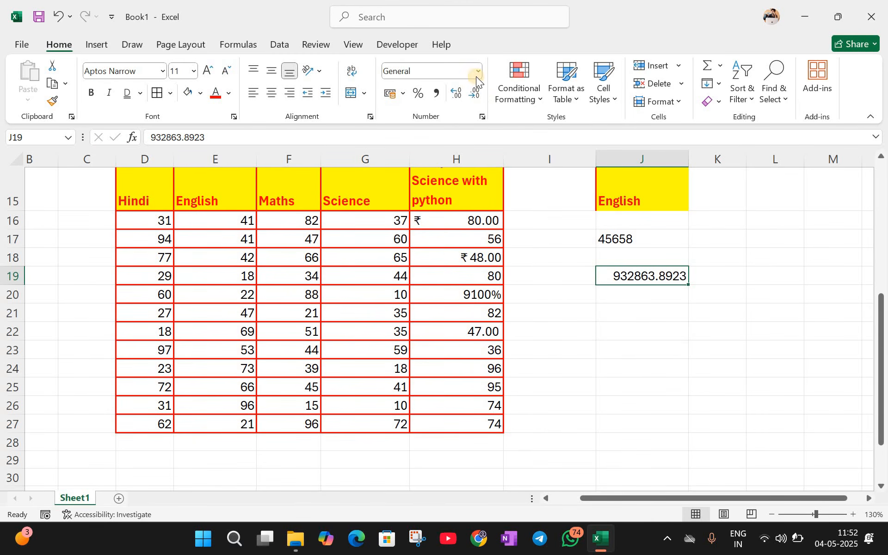
left_click(456, 98)
left_click(459, 98)
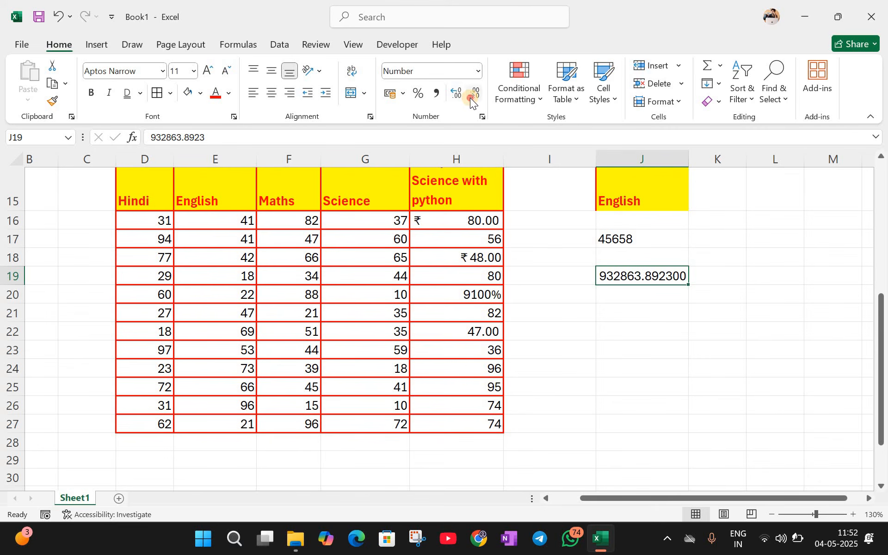
left_click(470, 98)
left_click(470, 98)
left_click(470, 98)
left_click(471, 98)
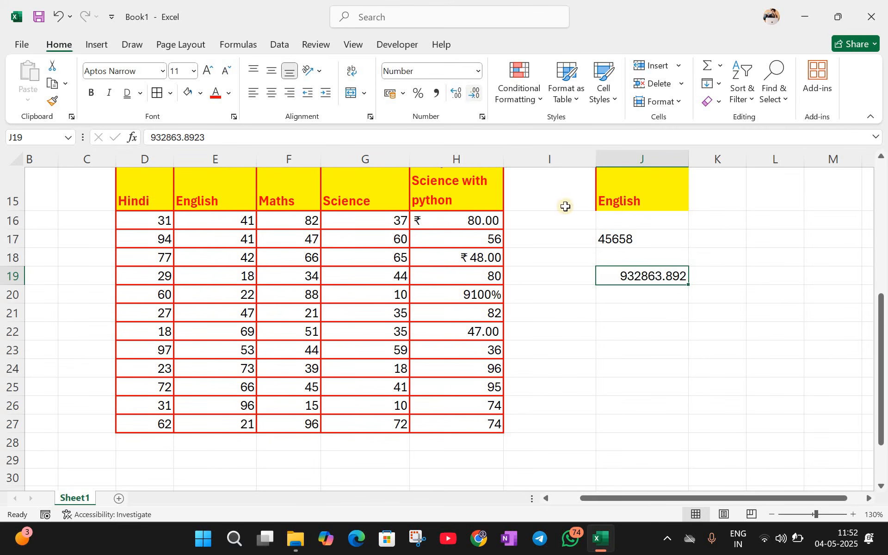
Step: Enter 92.97382 in K17, undo a Percent Style try, and show it as 92.97
left_click(726, 240)
type("9")
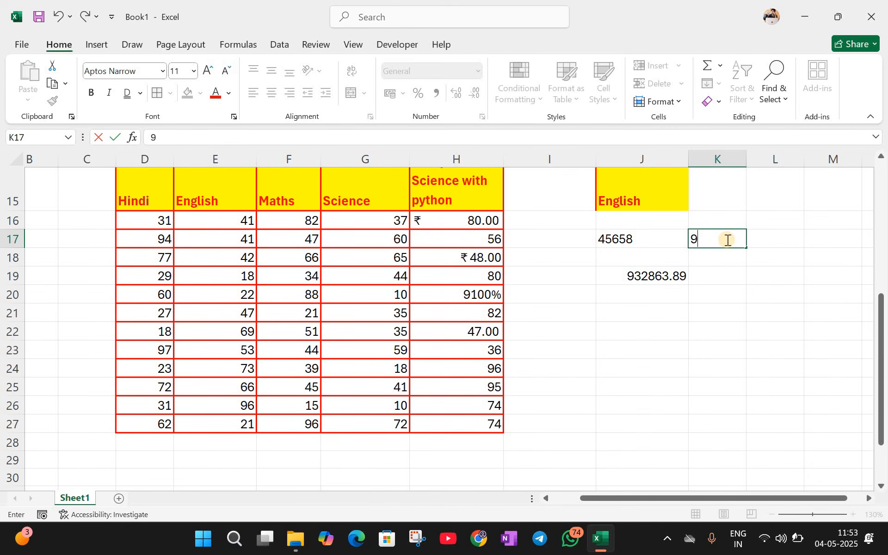
type("2.97382")
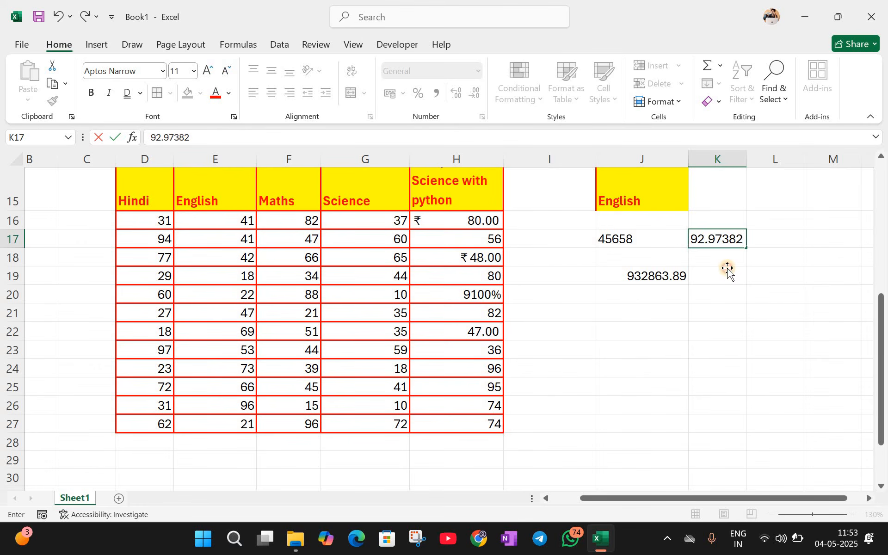
key("Return")
key("Return")
left_click(705, 234)
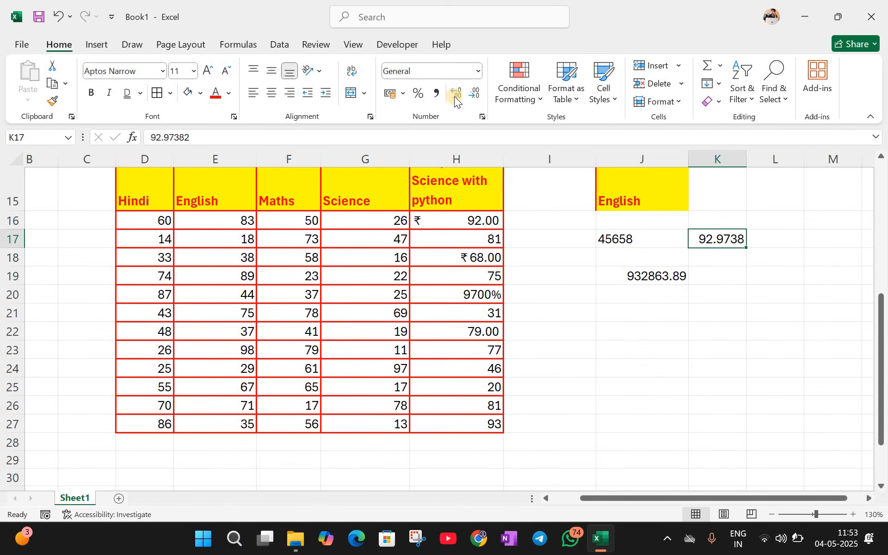
left_click(418, 93)
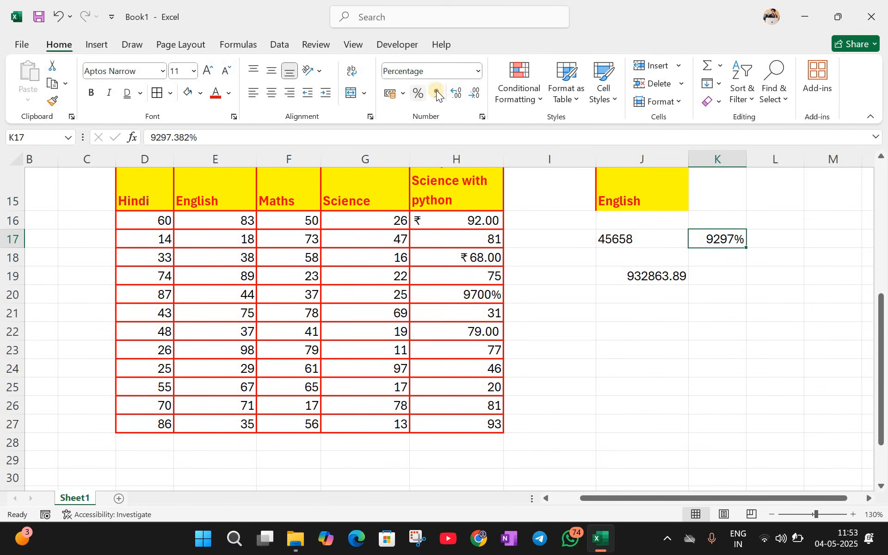
key("ctrl+z")
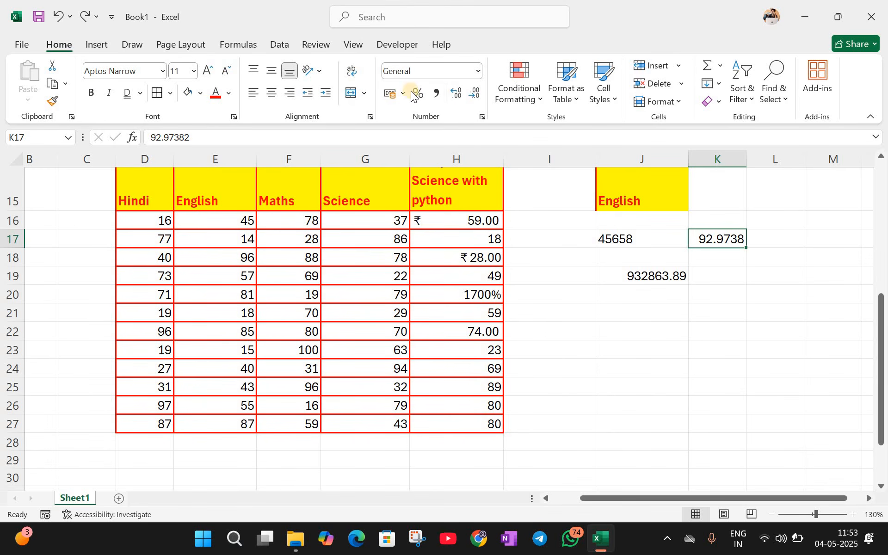
left_click(460, 96)
left_click(460, 95)
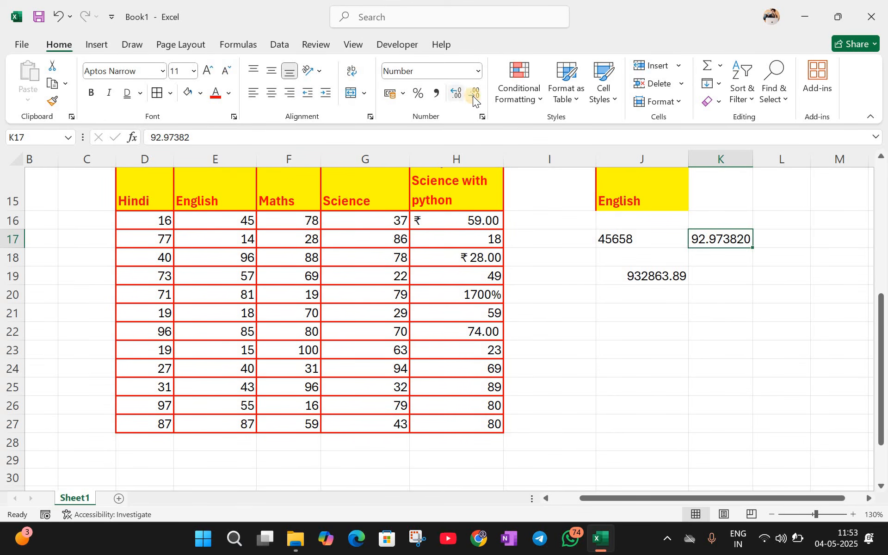
left_click(473, 96)
left_click(473, 96)
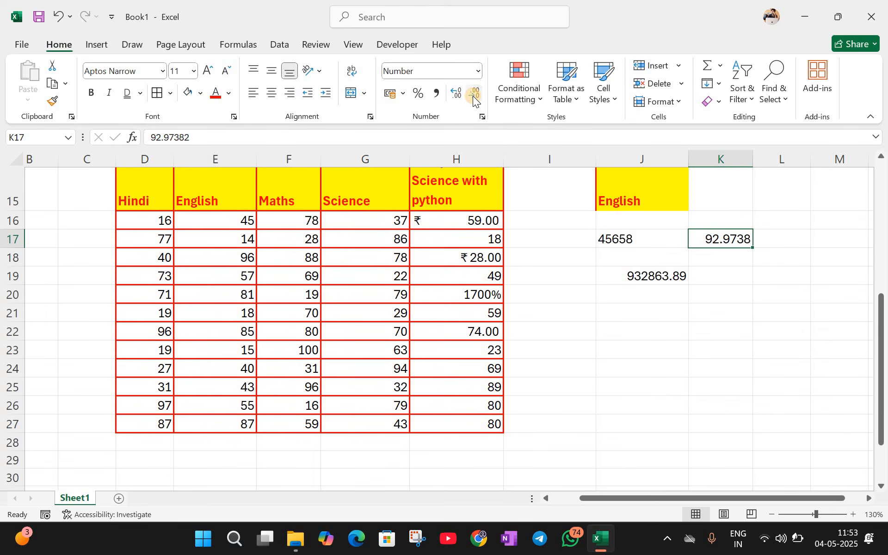
left_click(473, 96)
left_click(473, 96)
left_click(473, 95)
left_click(454, 93)
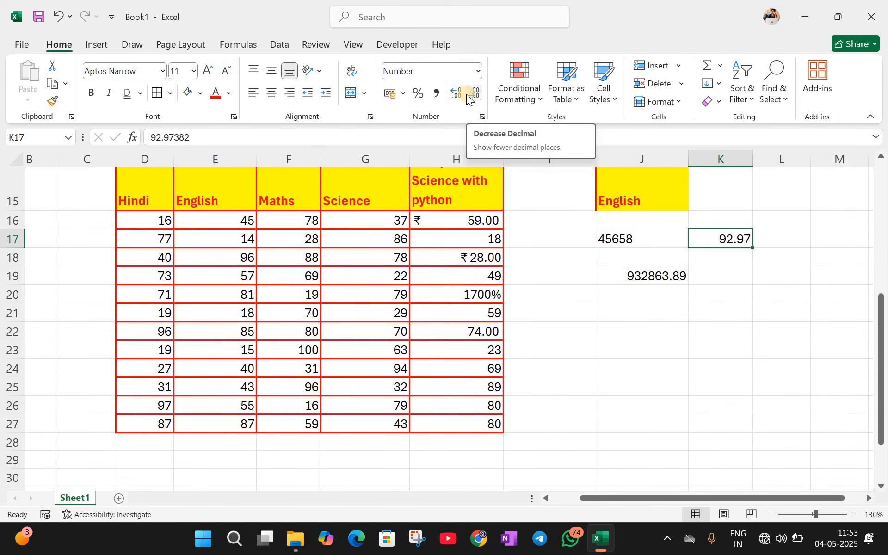
Step: Drag 'miscellaneous' from E8 into G8, below questions in the column G list
left_click(600, 318)
scroll(543, 92, "up", 2)
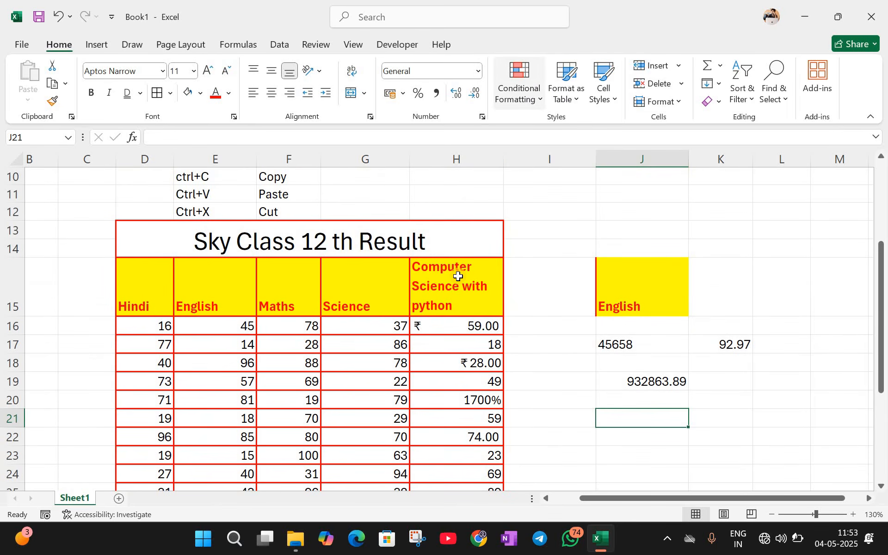
scroll(458, 222, "down", 5)
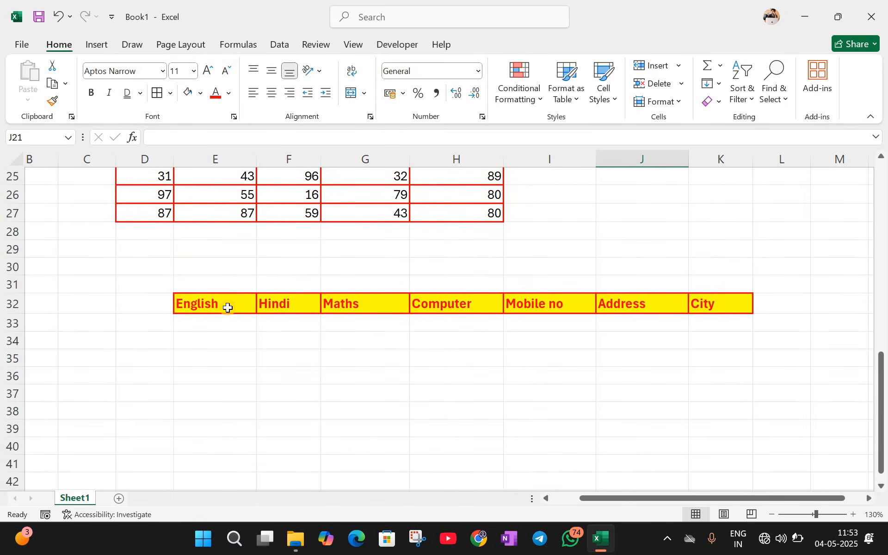
scroll(165, 256, "up", 3)
left_click_drag(165, 256, 283, 335)
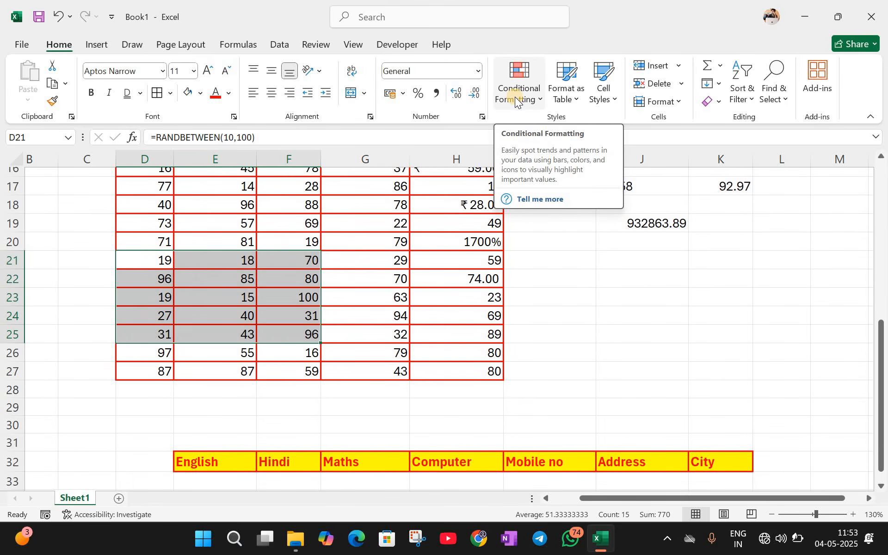
scroll(328, 325, "up", 5)
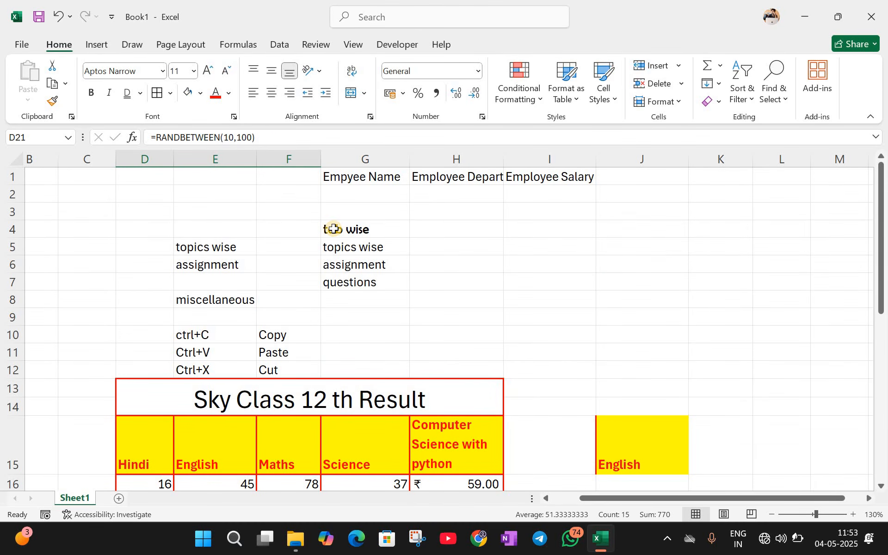
left_click(339, 254)
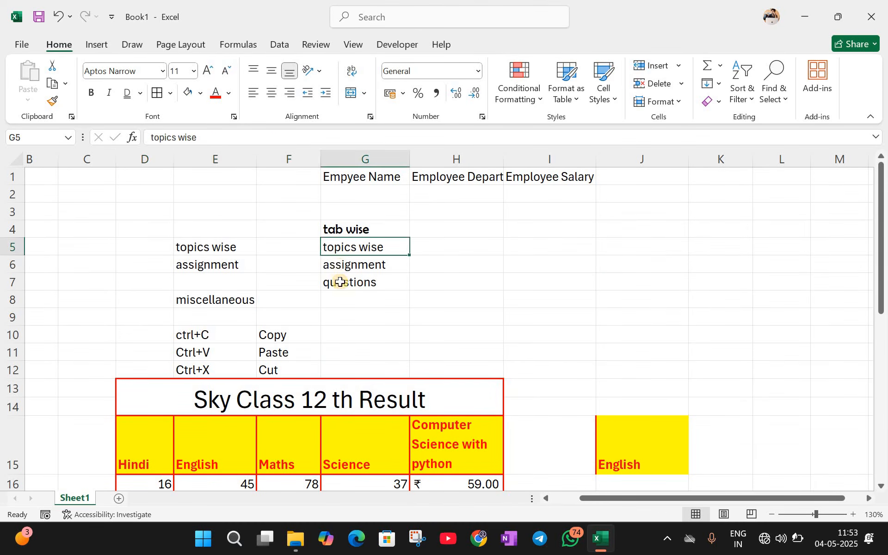
key("Down")
key("Down")
left_click(233, 294)
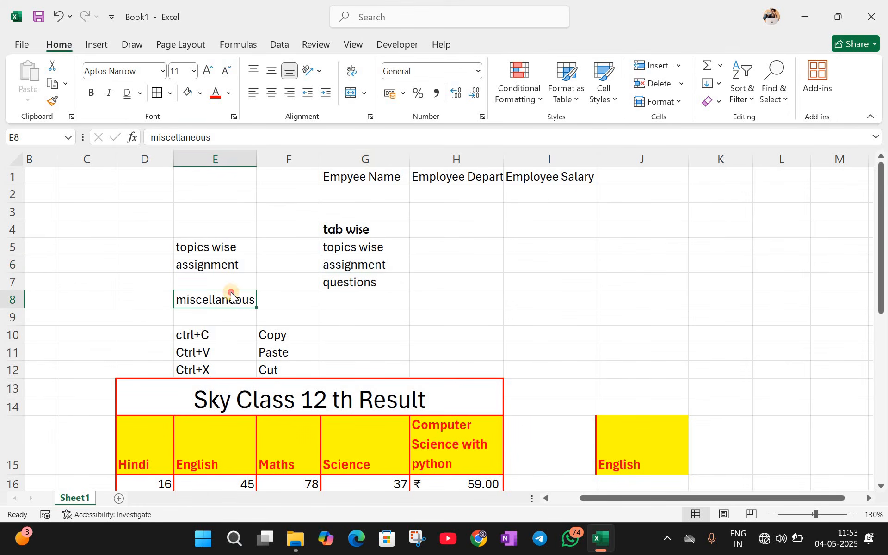
left_click_drag(240, 308, 361, 303)
left_click(457, 265)
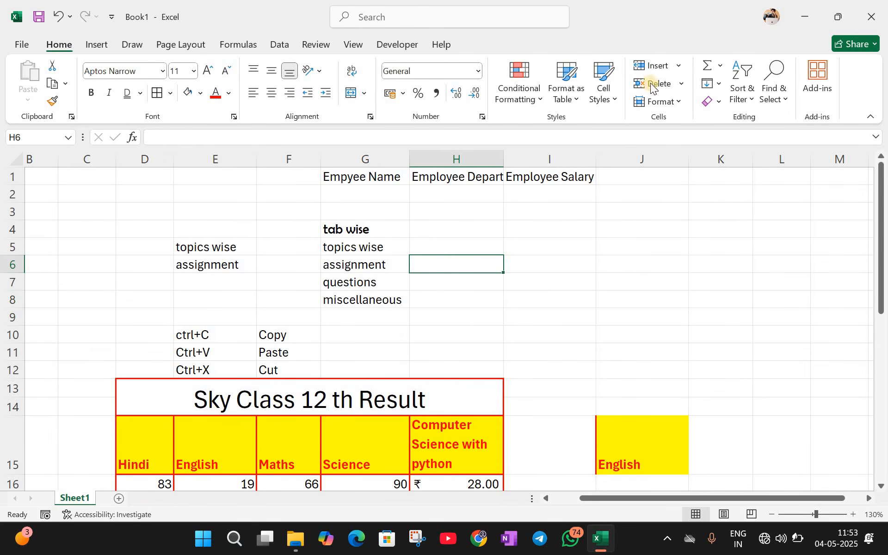
left_click(525, 102)
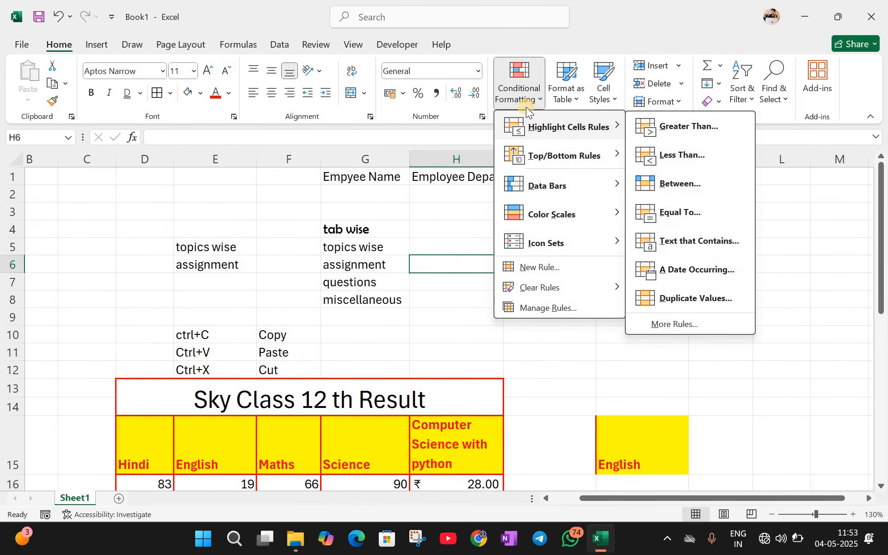
left_click(571, 104)
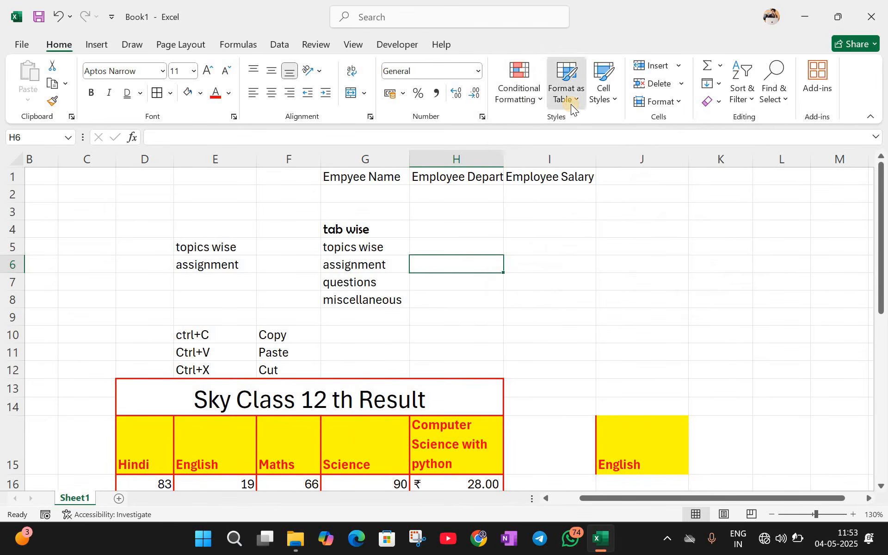
left_click(571, 104)
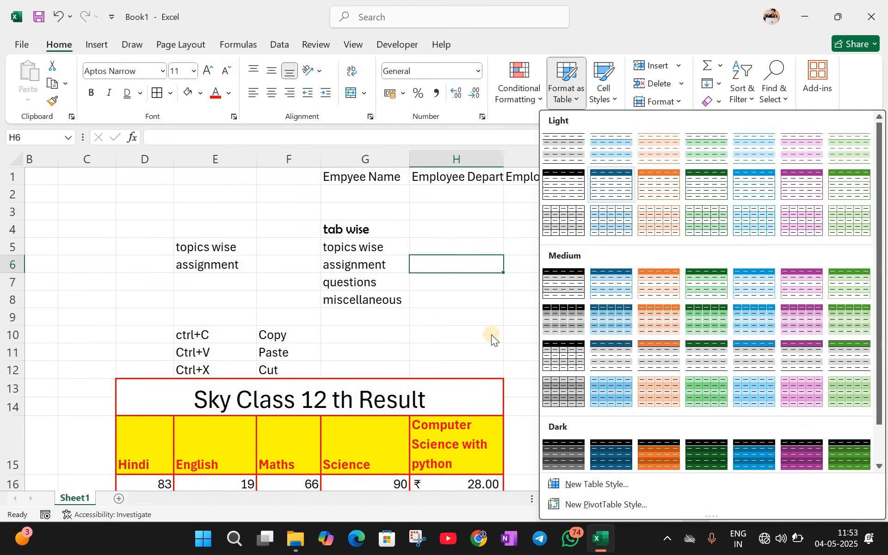
key("Escape")
scroll(208, 260, "down", 5)
scroll(351, 420, "up", 1)
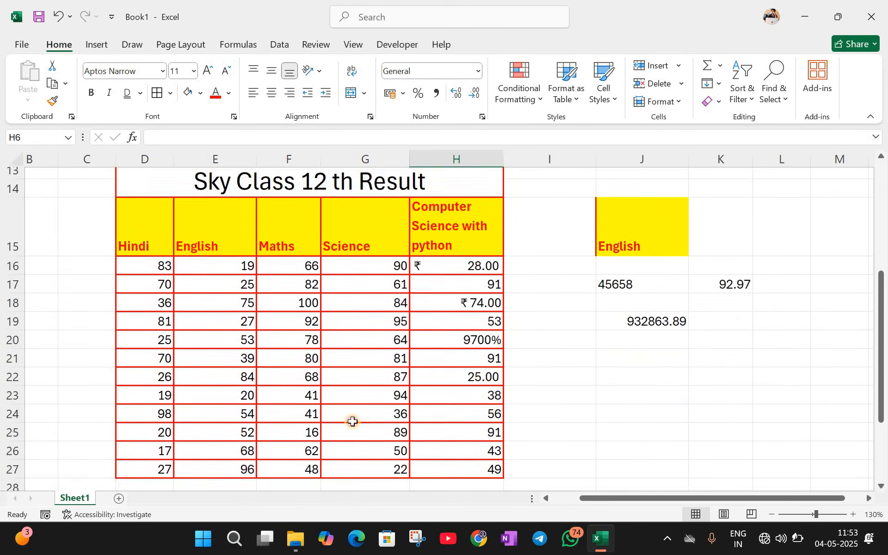
left_click_drag(144, 239, 461, 474)
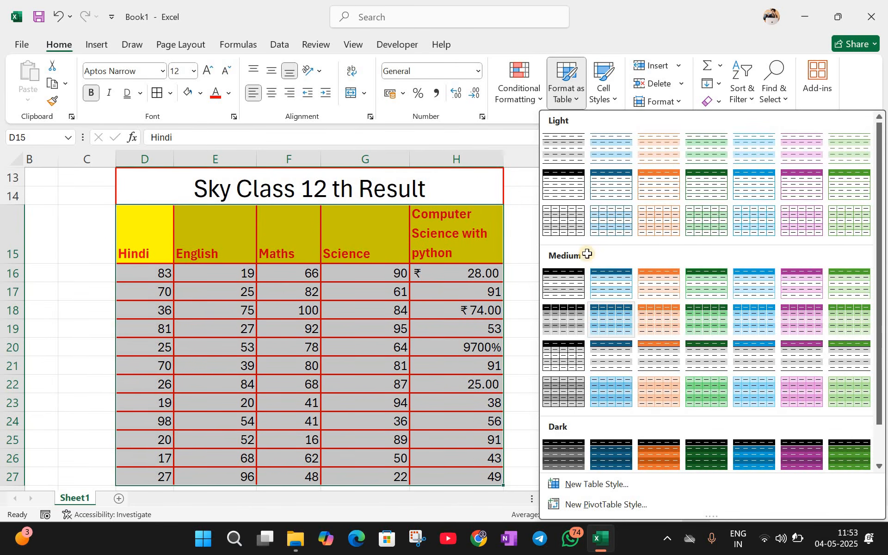
left_click(559, 312)
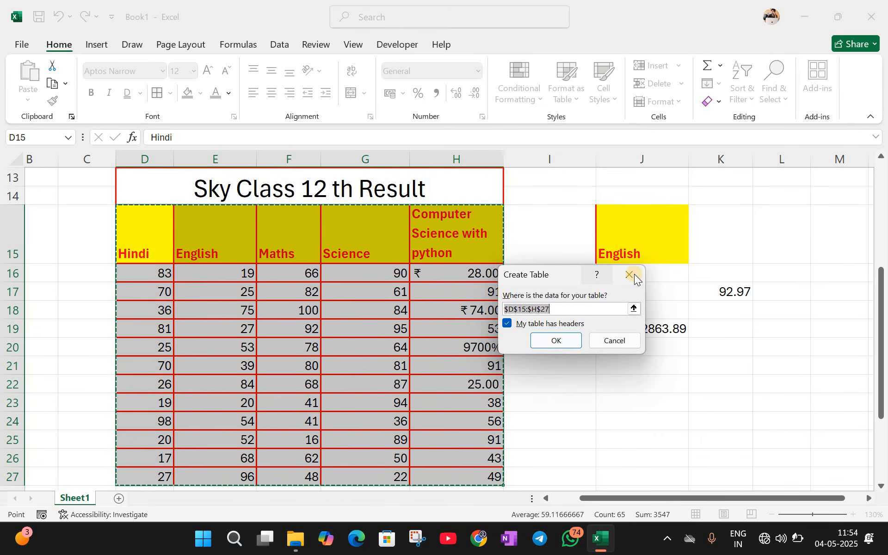
left_click(634, 274)
left_click(510, 296)
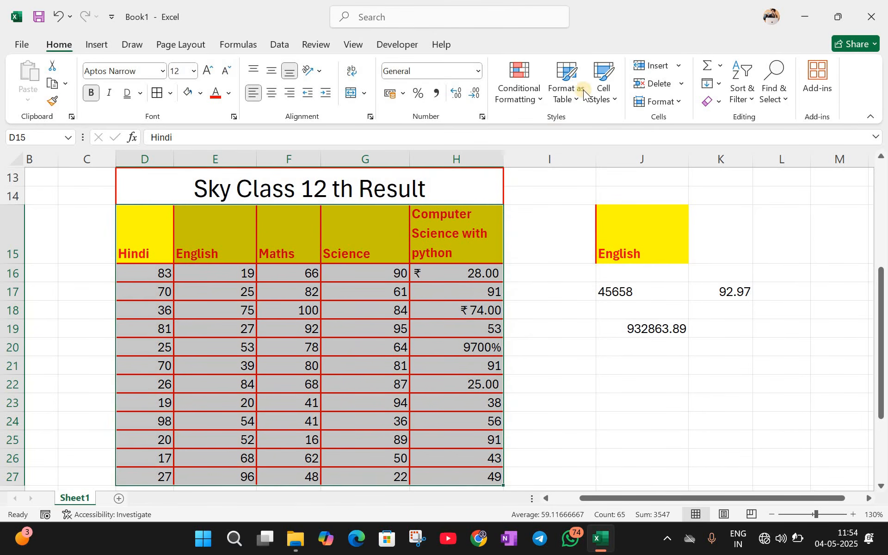
Step: Give K17 (92.97) a green Accent3 cell style, then return to the English header row
left_click(604, 99)
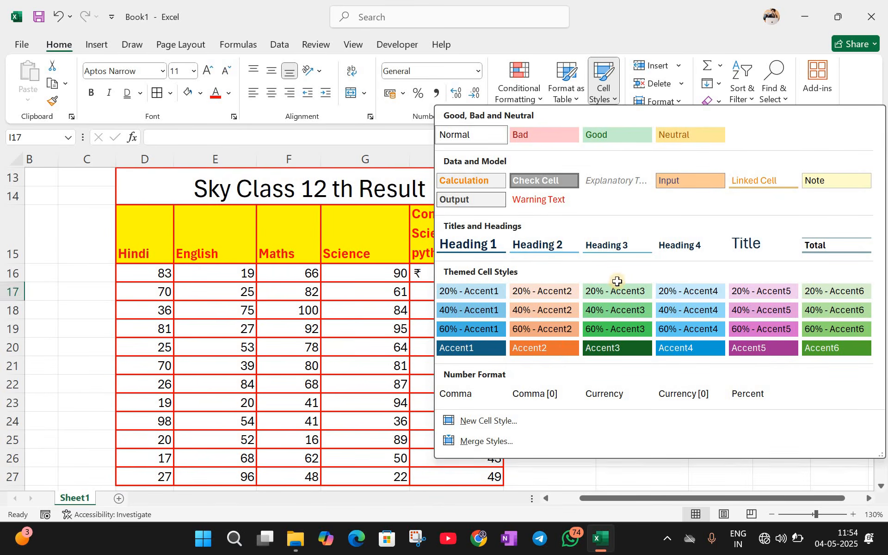
left_click(724, 288)
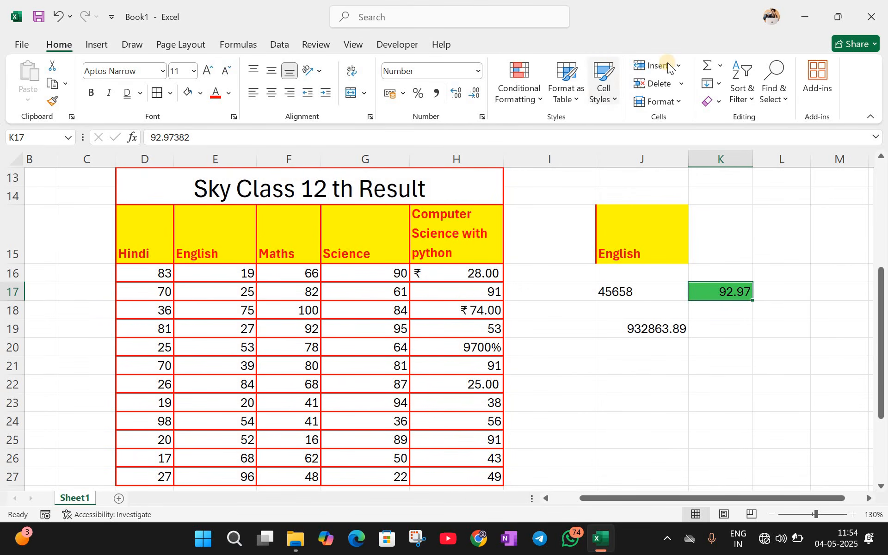
scroll(660, 298, "down", 6)
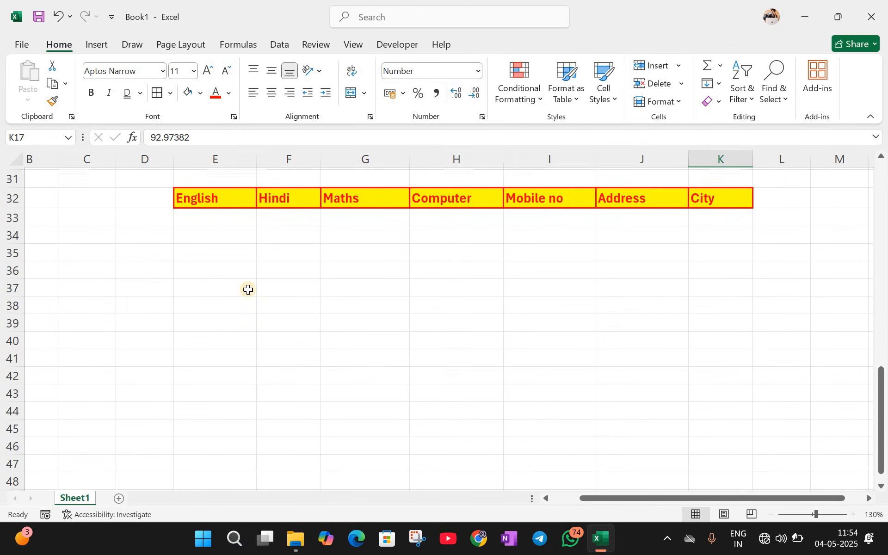
scroll(248, 290, "down", 3)
left_click(245, 271)
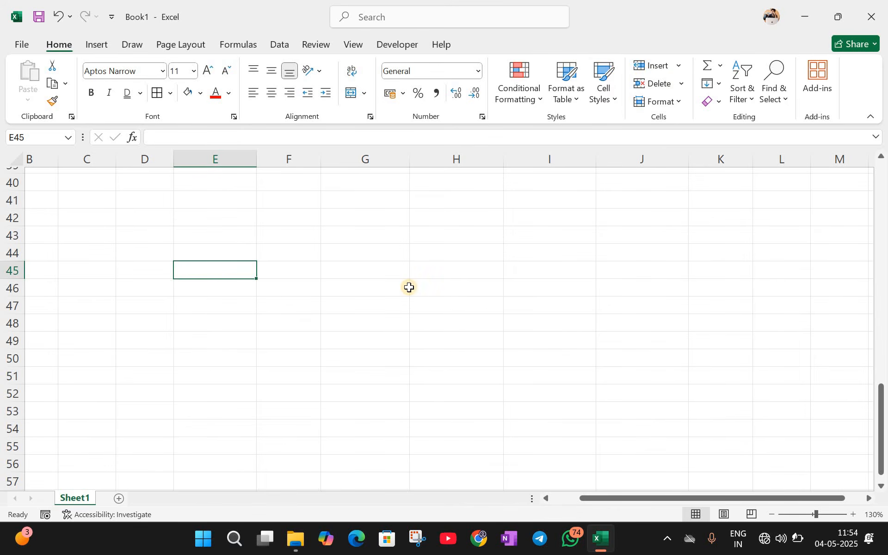
scroll(409, 287, "up", 8)
scroll(231, 291, "down", 3)
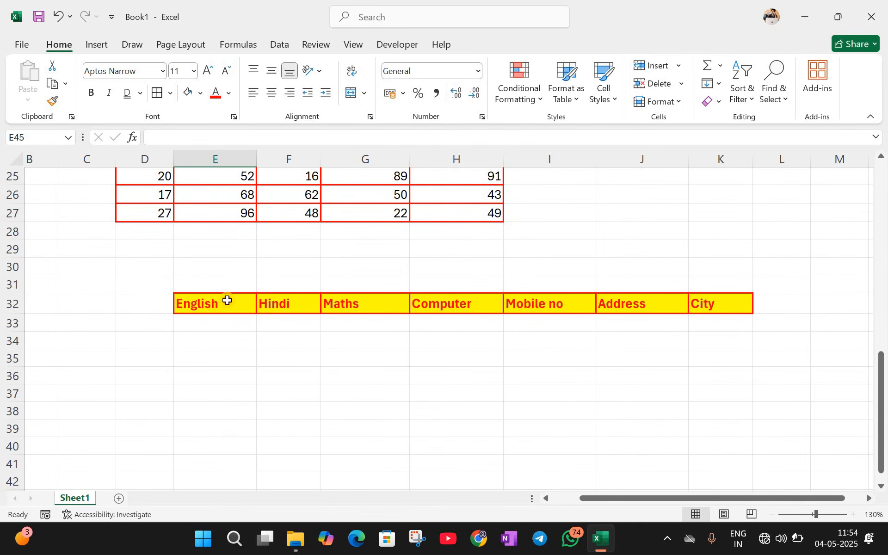
key("ctrl+Up")
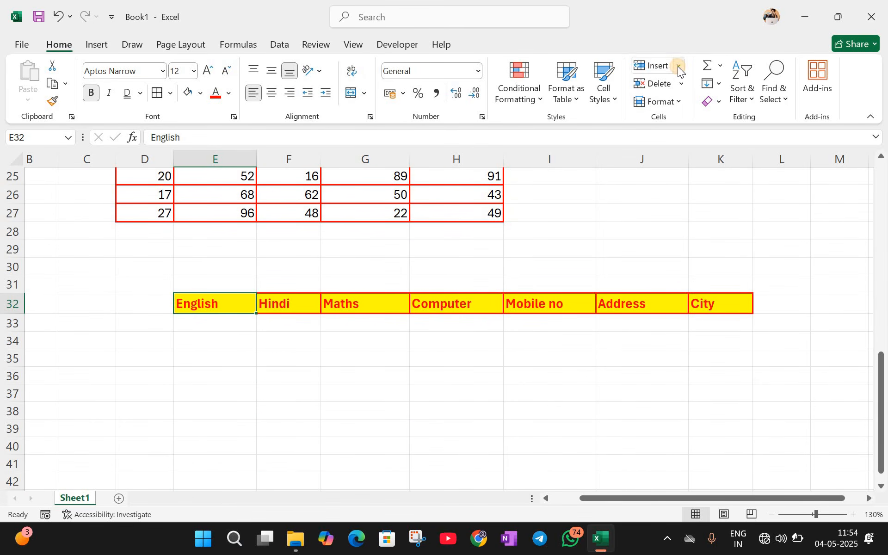
Step: Copy the marks in D25:H27 and paste them at E33 under the English header
left_click(678, 65)
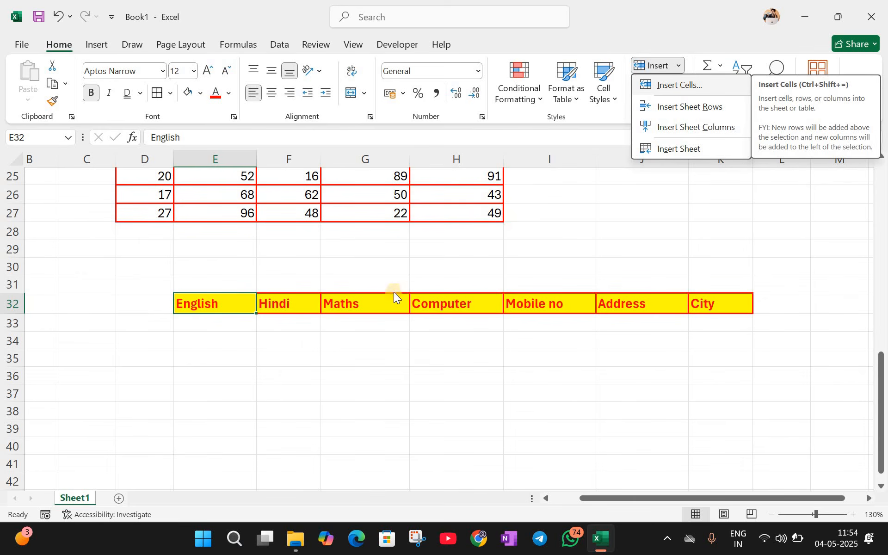
scroll(149, 225, "up", 1)
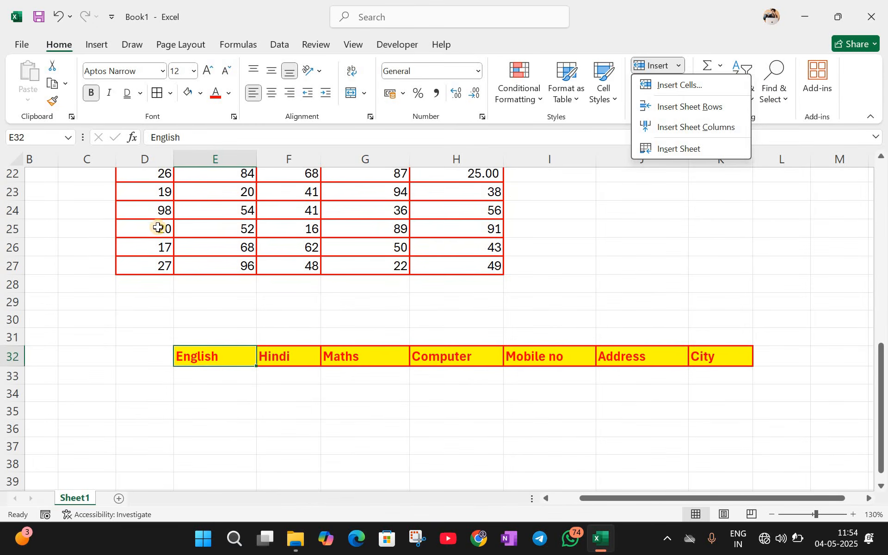
left_click_drag(158, 227, 432, 262)
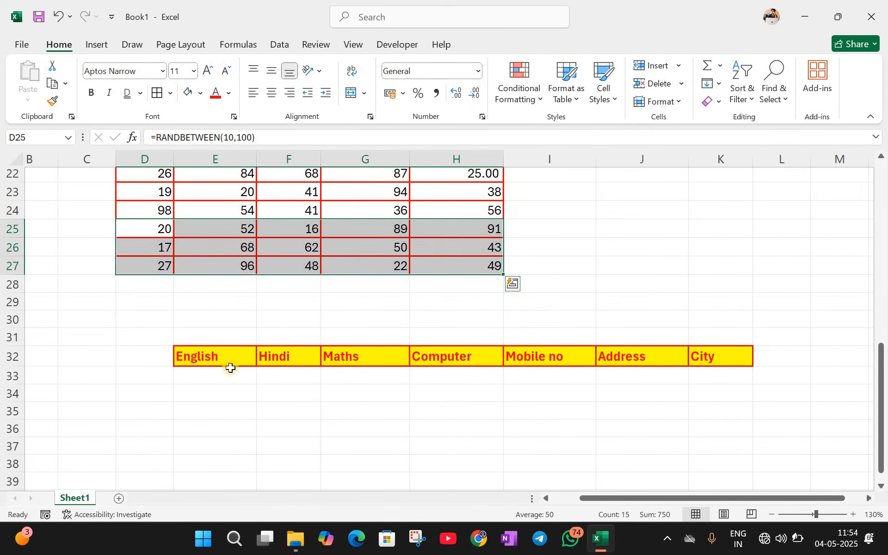
key("ctrl+c")
left_click(211, 375)
key("ctrl+v")
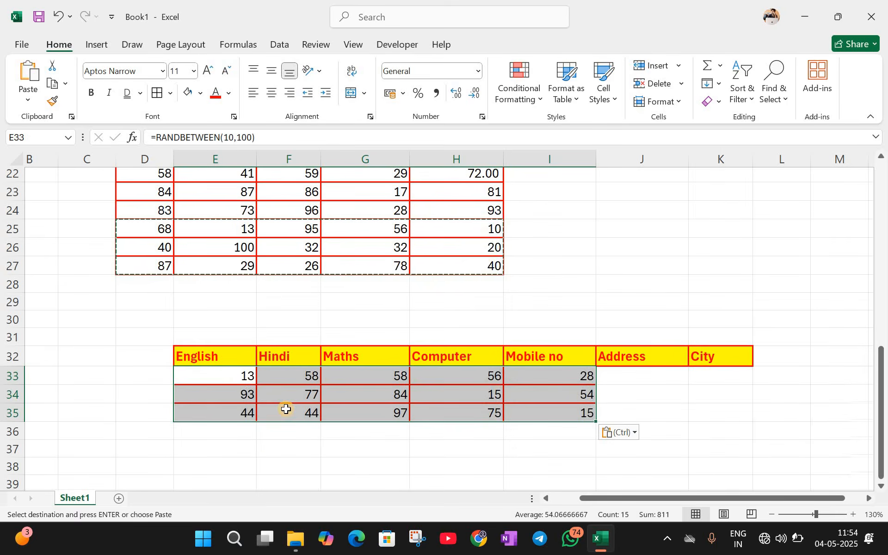
left_click(287, 447)
scroll(251, 258, "down", 3)
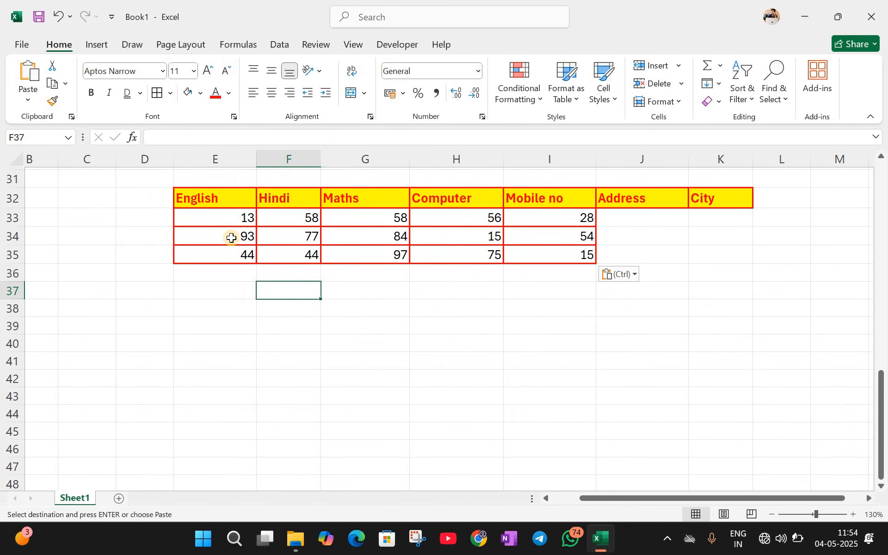
Step: Try inserting a blank cell at E34 shifting cells right, then undo it
left_click(231, 237)
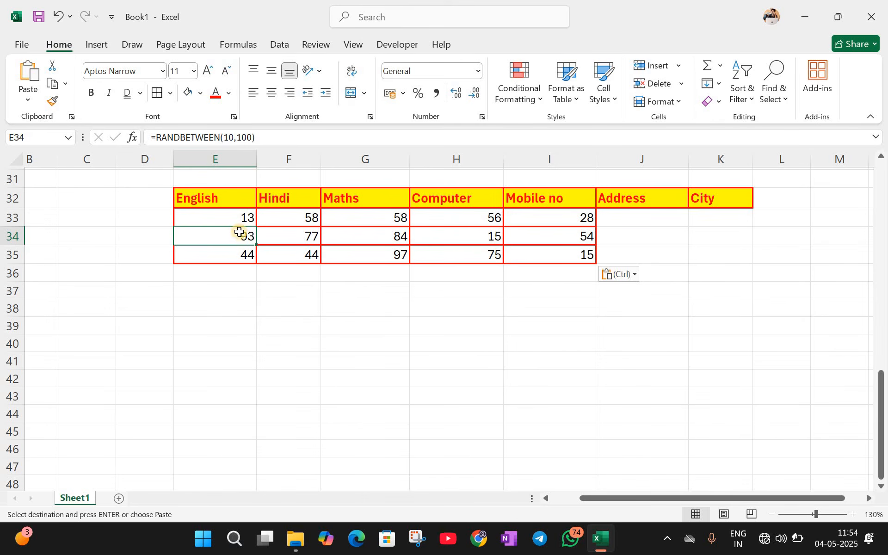
left_click(683, 65)
left_click(682, 86)
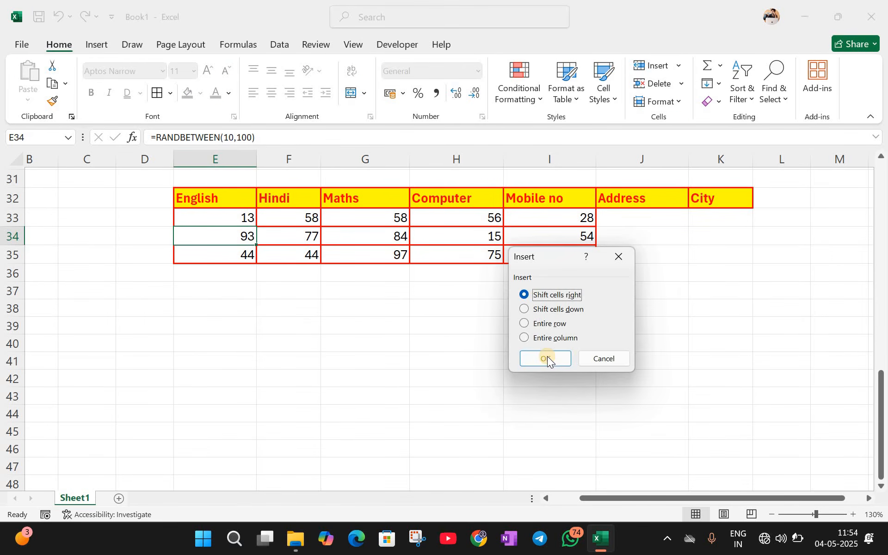
left_click(546, 358)
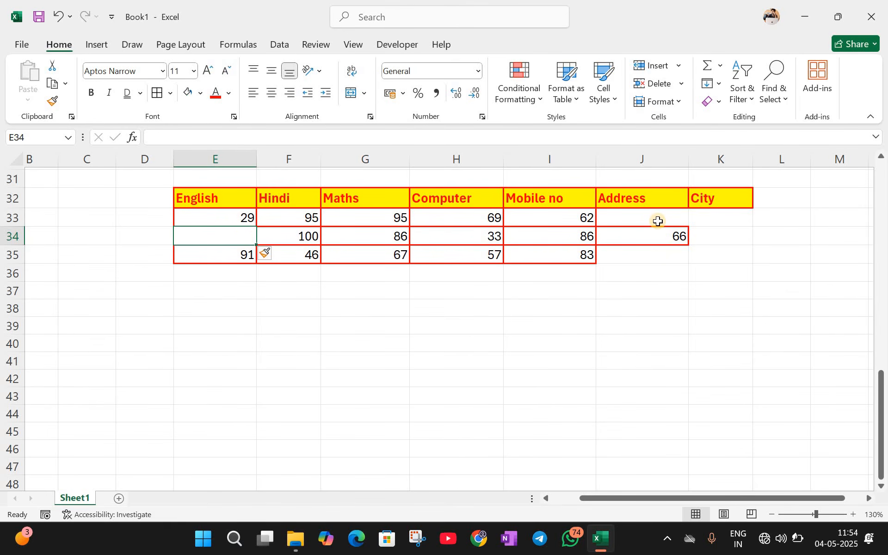
key("ctrl+z")
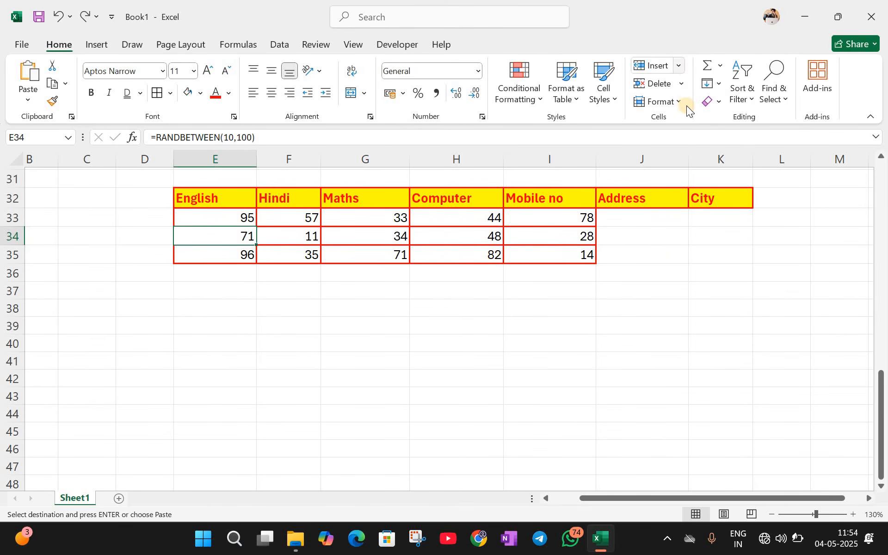
left_click(679, 65)
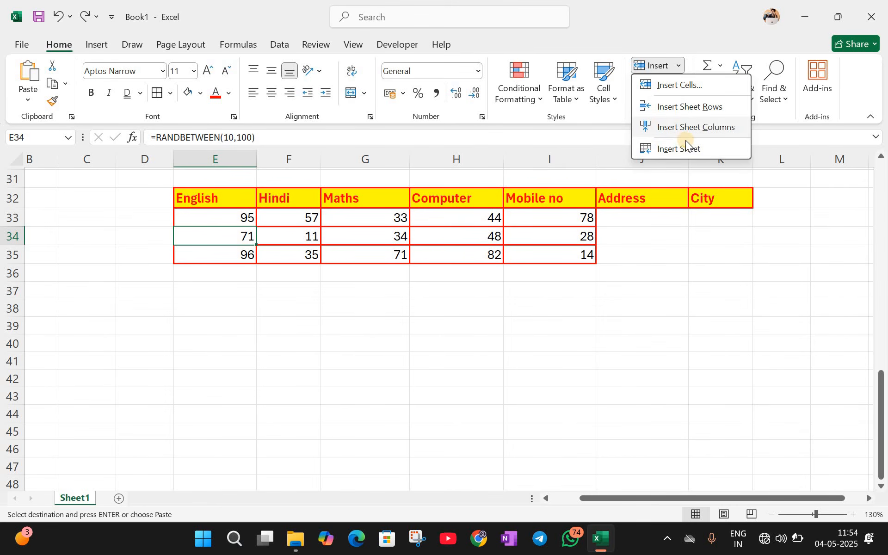
left_click(259, 310)
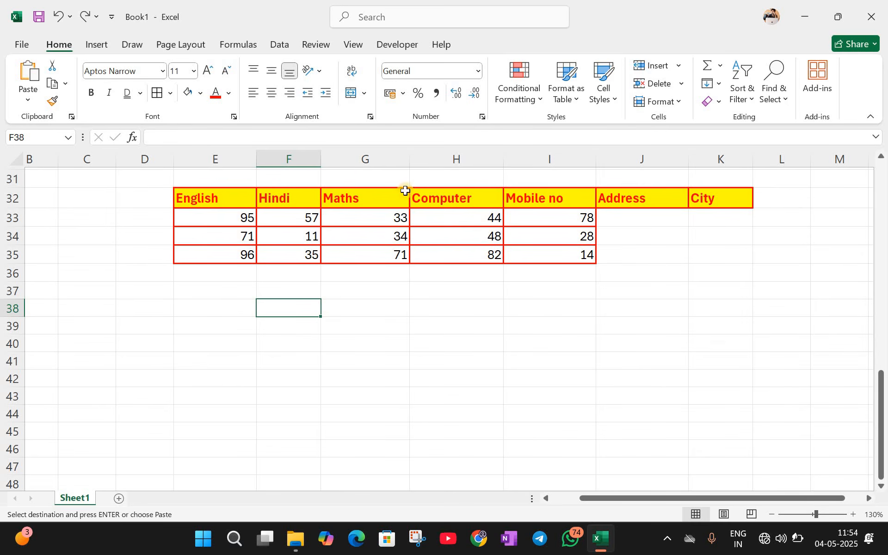
left_click(293, 200)
left_click(235, 195)
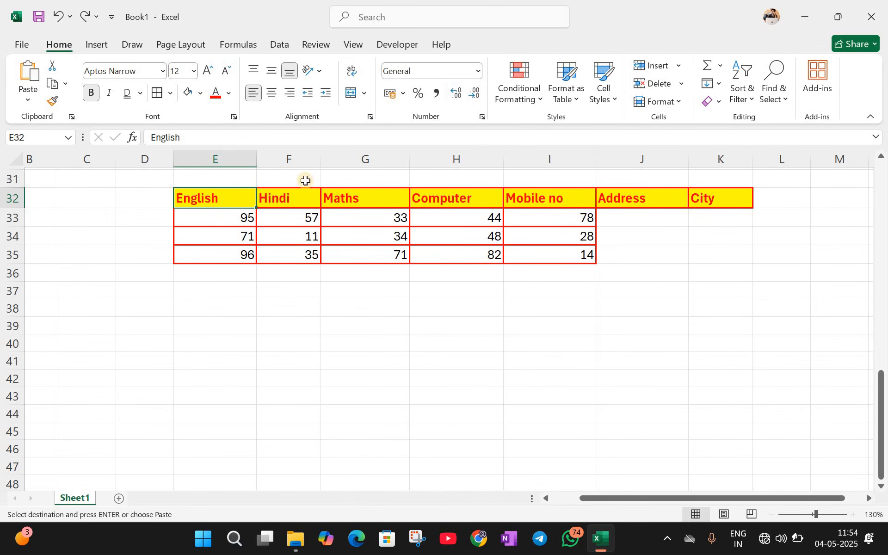
left_click(303, 160)
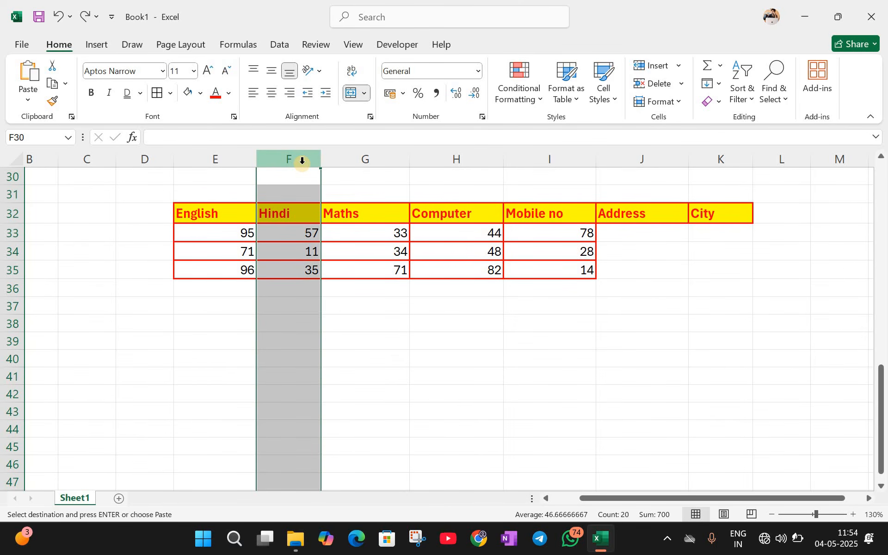
left_click(235, 210)
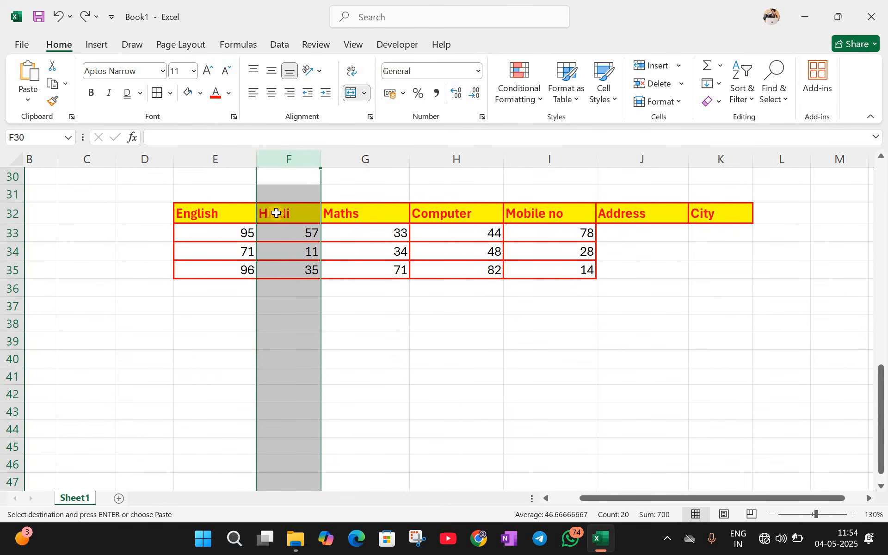
left_click(278, 213)
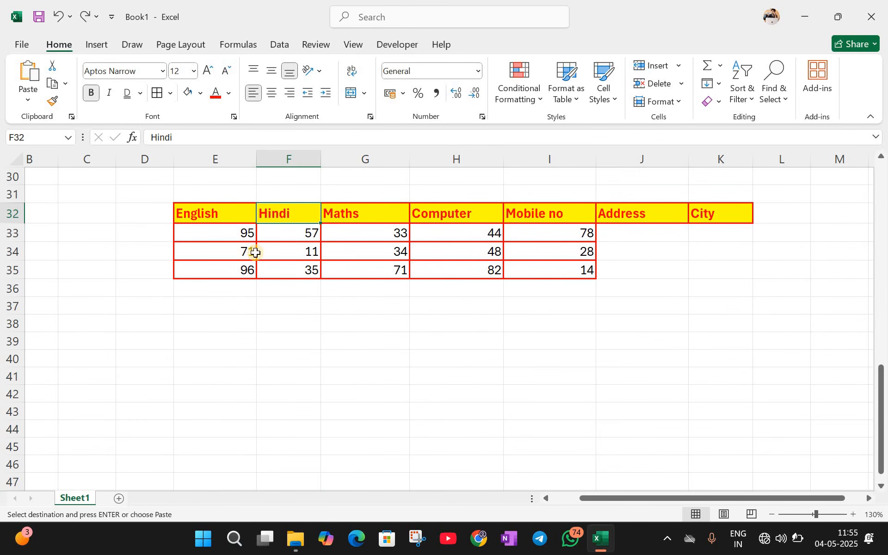
left_click(304, 158)
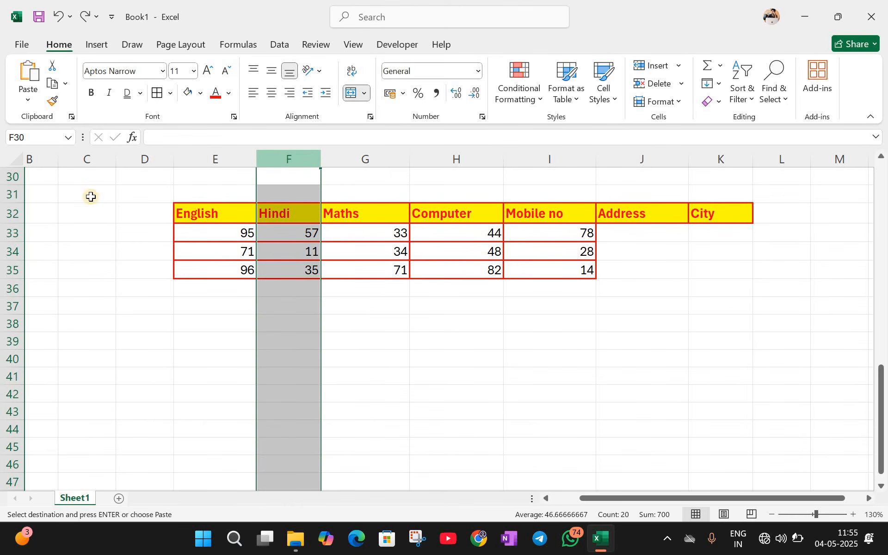
left_click(12, 214)
scroll(259, 251, "up", 10)
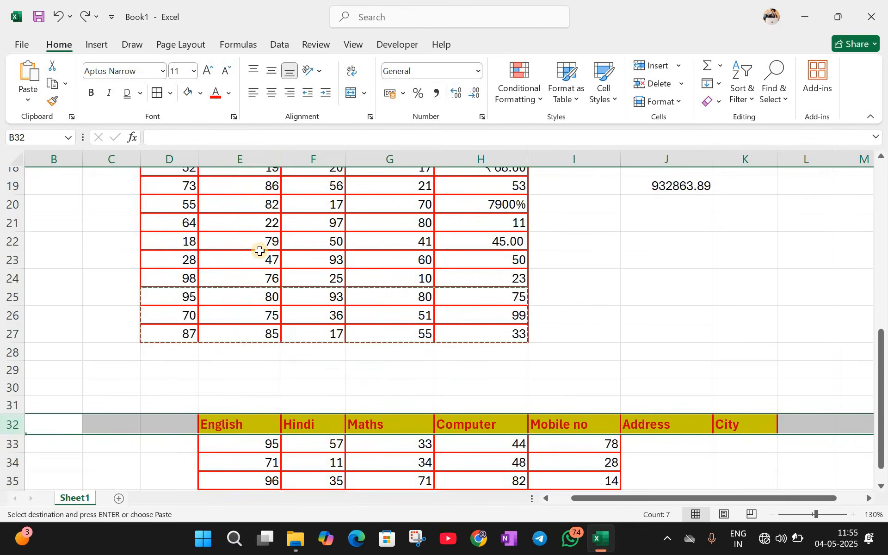
scroll(259, 251, "down", 11)
scroll(260, 251, "up", 3)
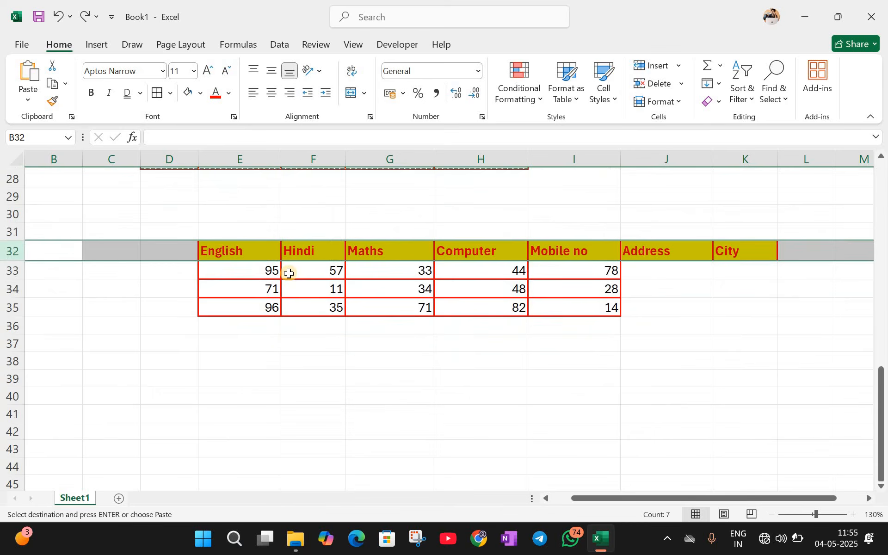
scroll(287, 273, "down", 2)
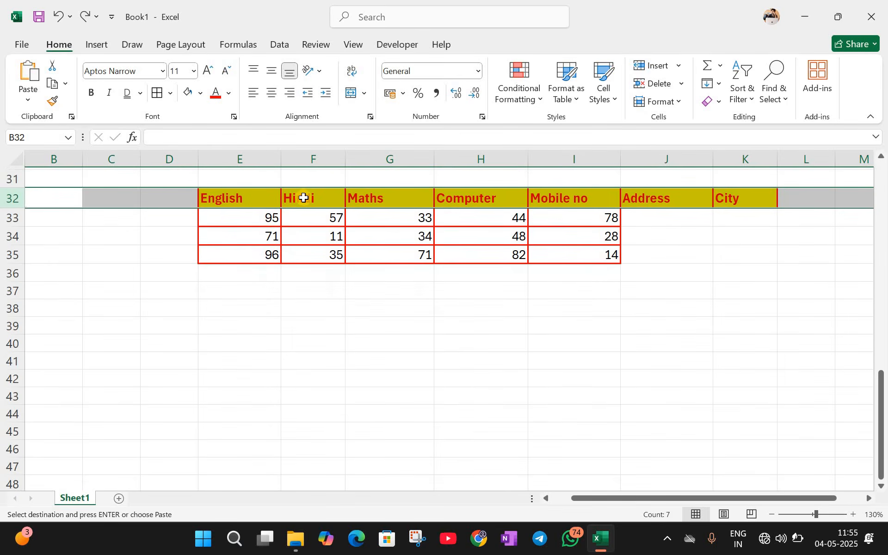
left_click(314, 160)
Step: Insert a new column F before Hindi headed 'Social Science' and widen it to fit
right_click(314, 160)
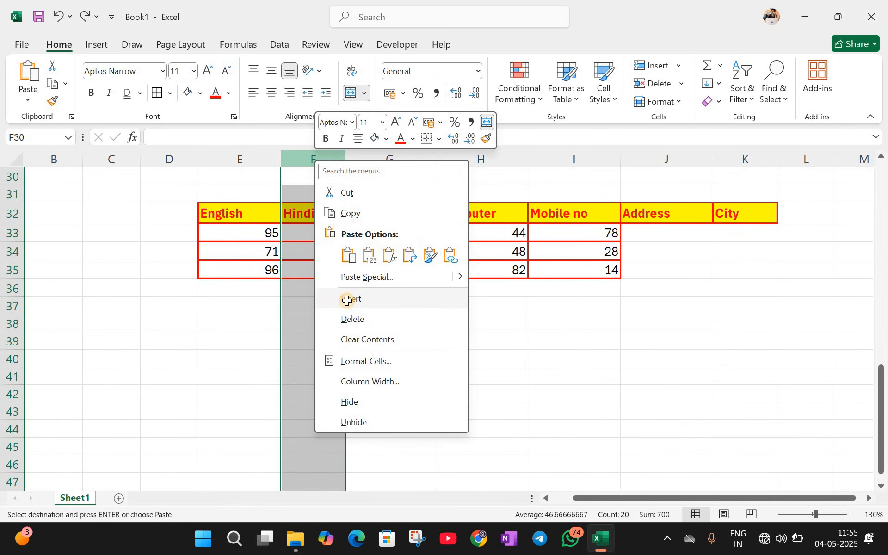
left_click(348, 300)
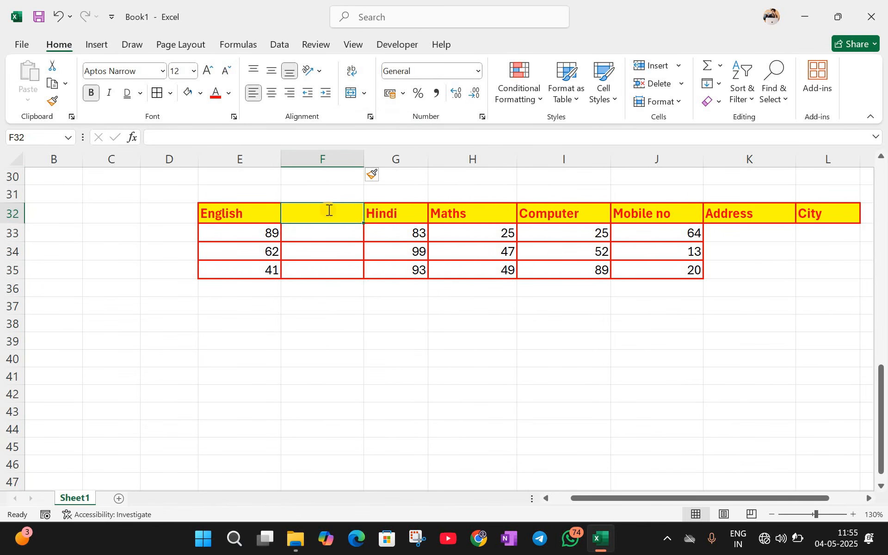
type("Social Science")
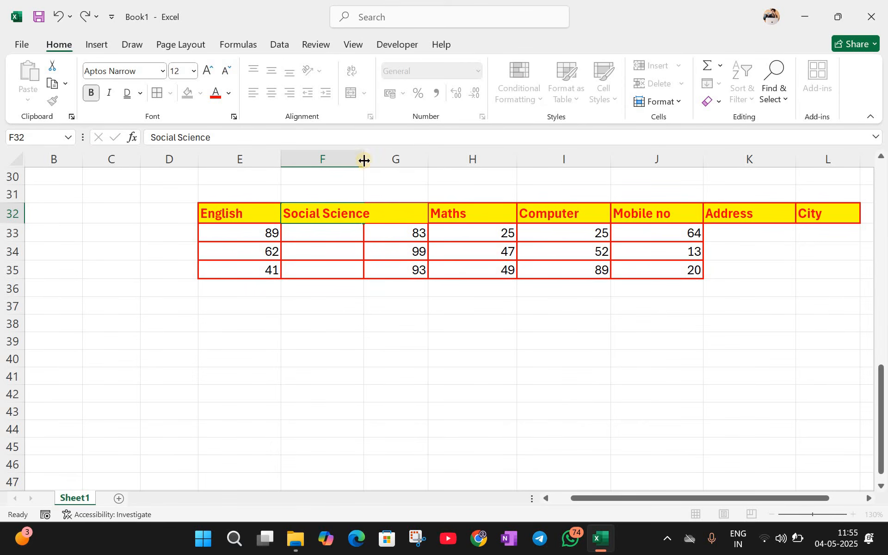
key("Return")
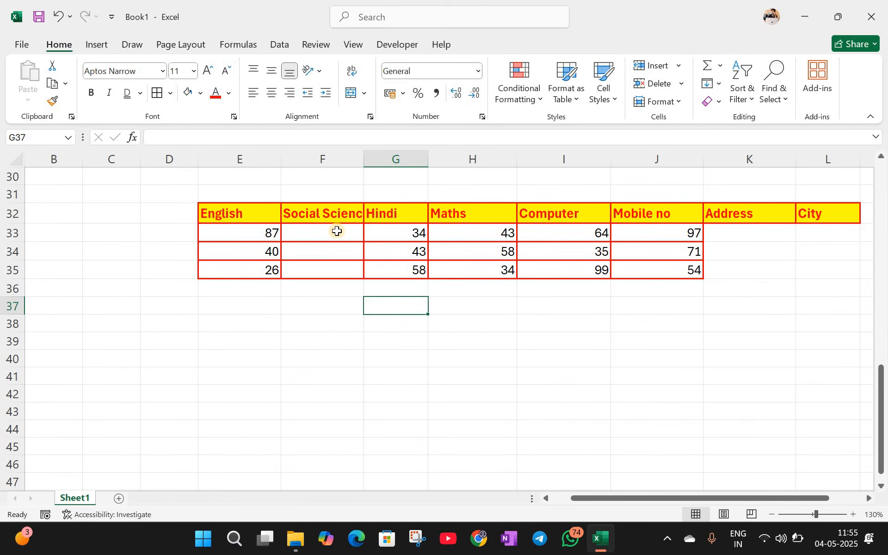
left_click_drag(337, 231, 339, 268)
Step: Enter the Social Science marks 32, 90 and 87 in F33:F35
left_click(340, 269)
type("8")
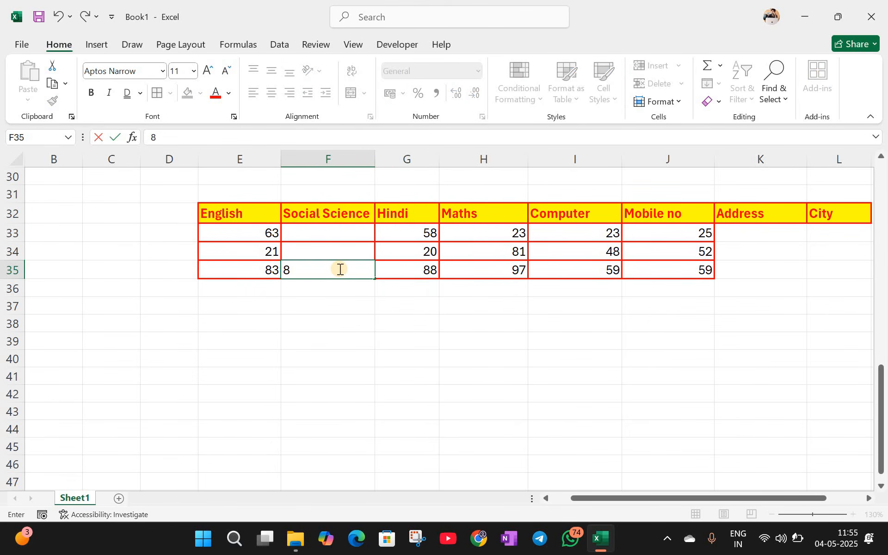
type("732")
key("BackSpace")
key("BackSpace")
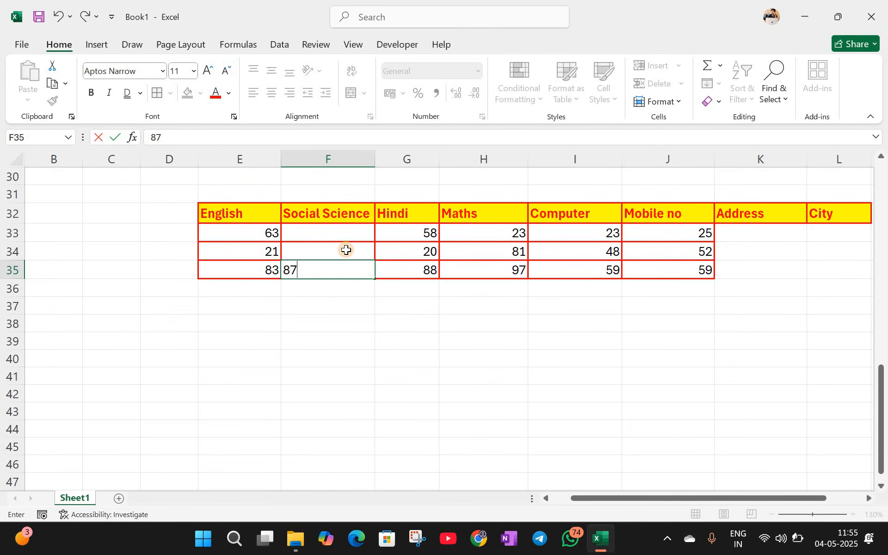
left_click_drag(346, 250, 337, 228)
left_click(338, 234)
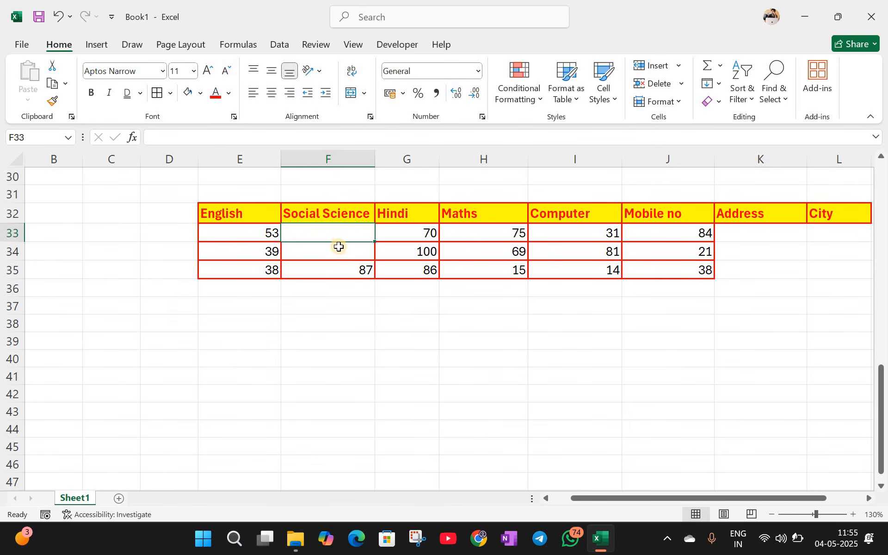
type("323")
key("Return")
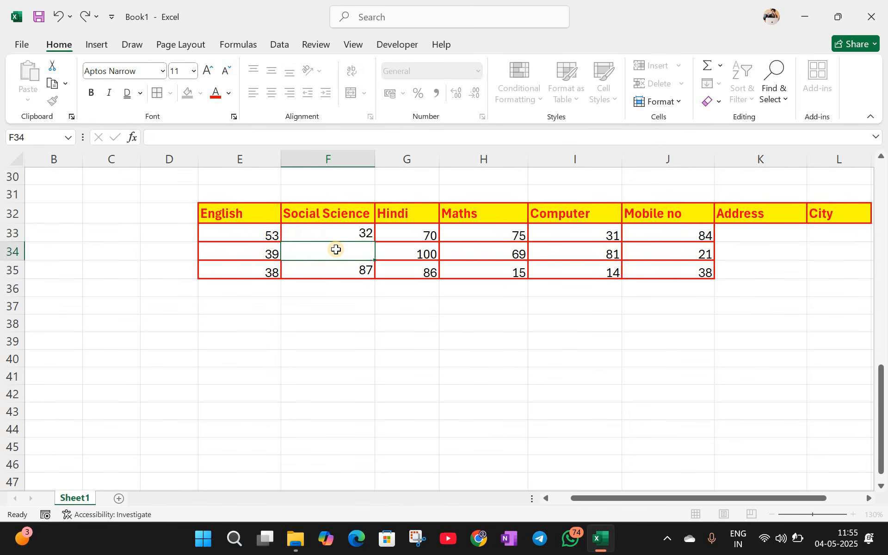
type("90")
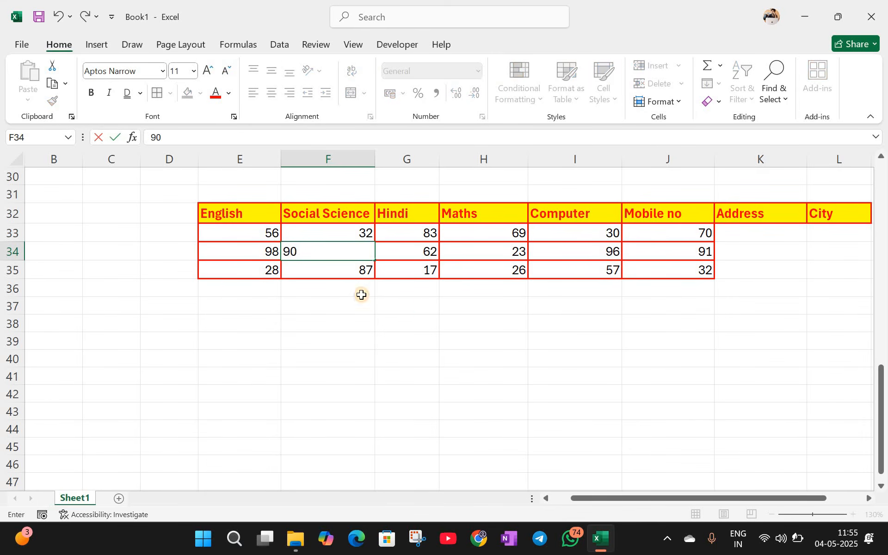
left_click(398, 305)
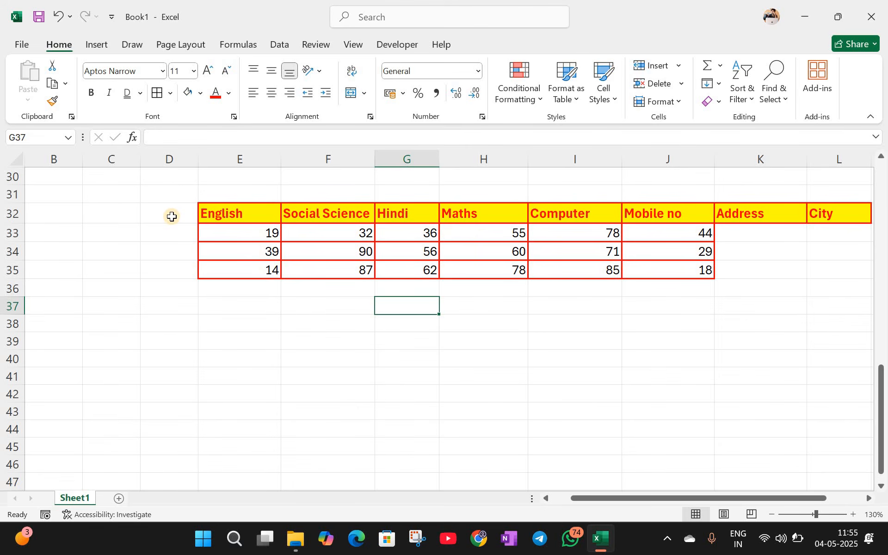
Step: Enter a 'Name' heading and three student names in D32:D35
left_click(171, 217)
type("NAme")
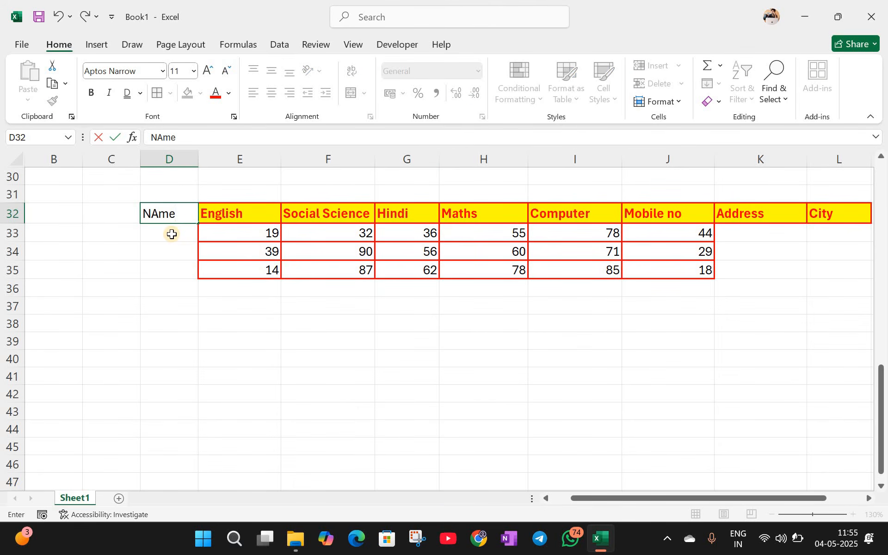
key("Return")
type("Aman")
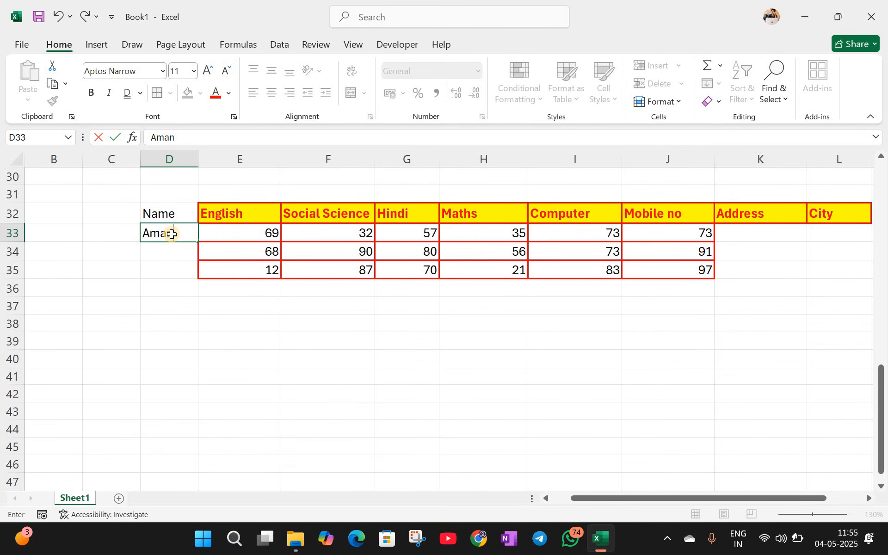
key("Return")
type("Ankit")
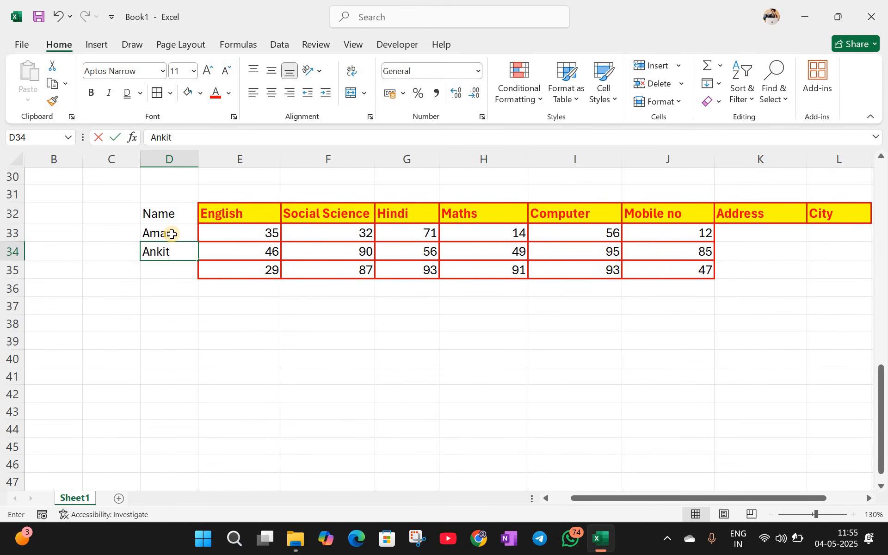
key("Return")
type("Anura")
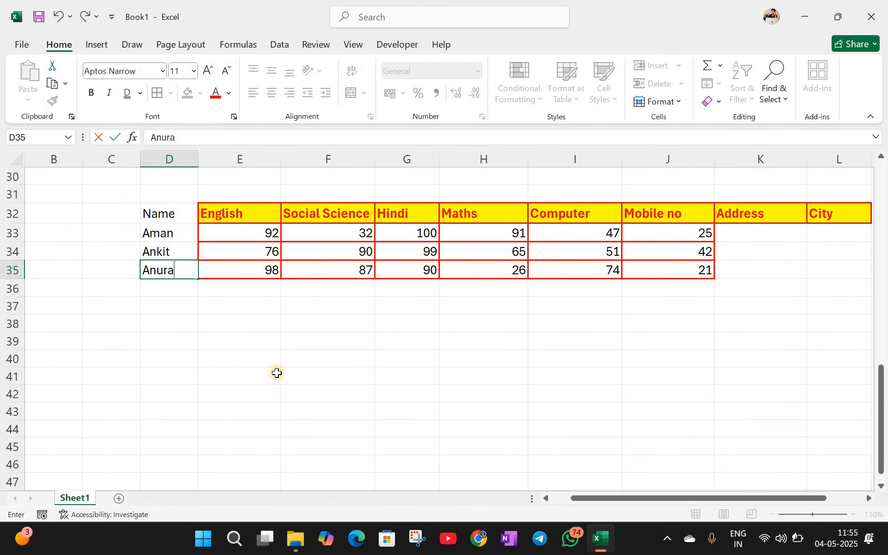
type("g")
left_click_drag(278, 373, 259, 359)
Step: Copy the E32 header formatting onto D32:D35 with Format Painter
left_click(227, 214)
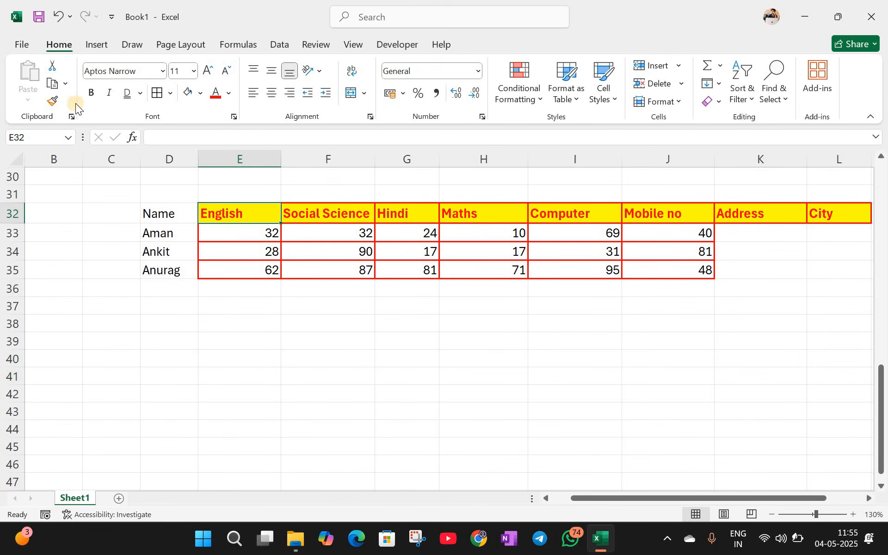
left_click(54, 102)
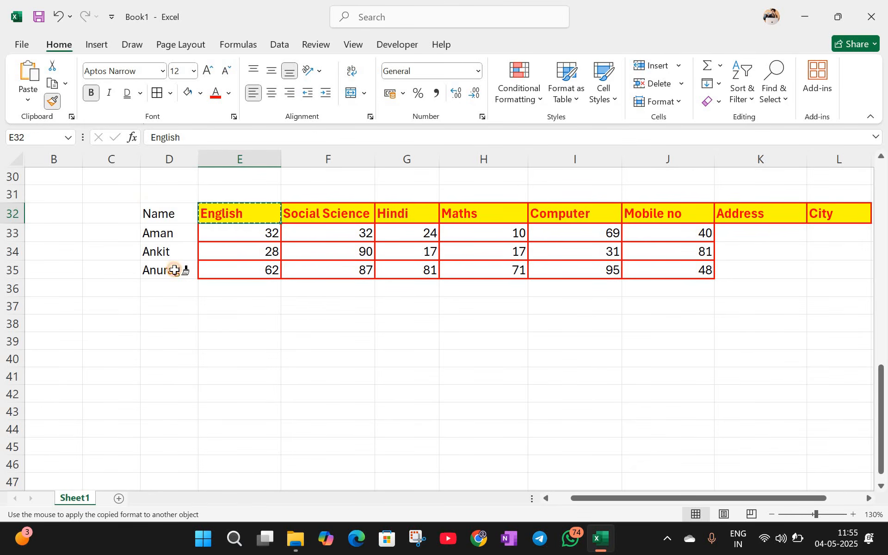
left_click_drag(167, 213, 166, 270)
left_click(169, 310)
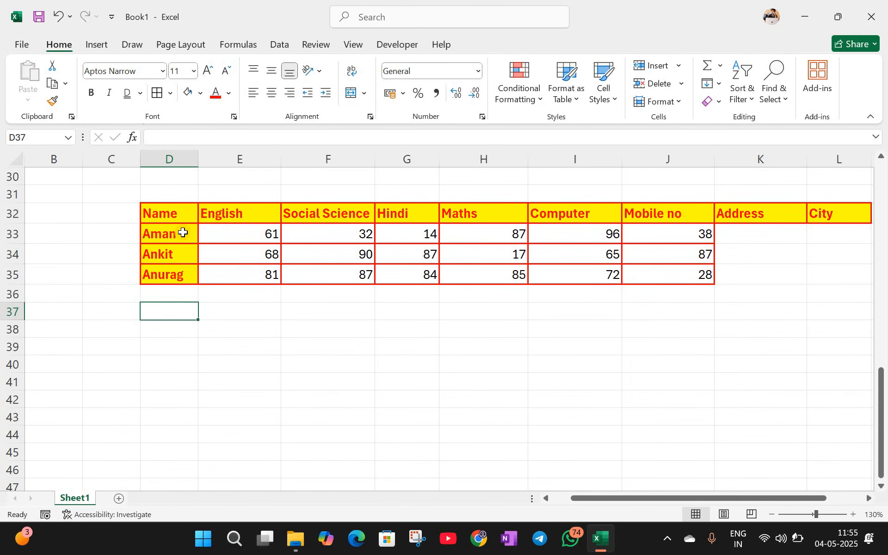
left_click(181, 238)
key("Right")
key("Down")
key("Down")
key("Down")
key("Down")
key("Down")
key("Down")
key("Down")
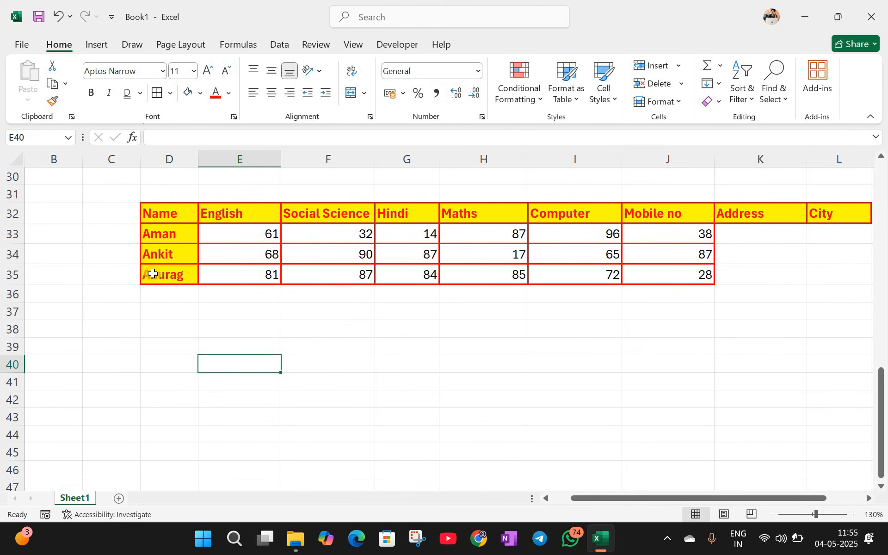
Step: Insert a blank row 35 above the last student in the marks table
left_click(185, 271)
left_click(178, 254)
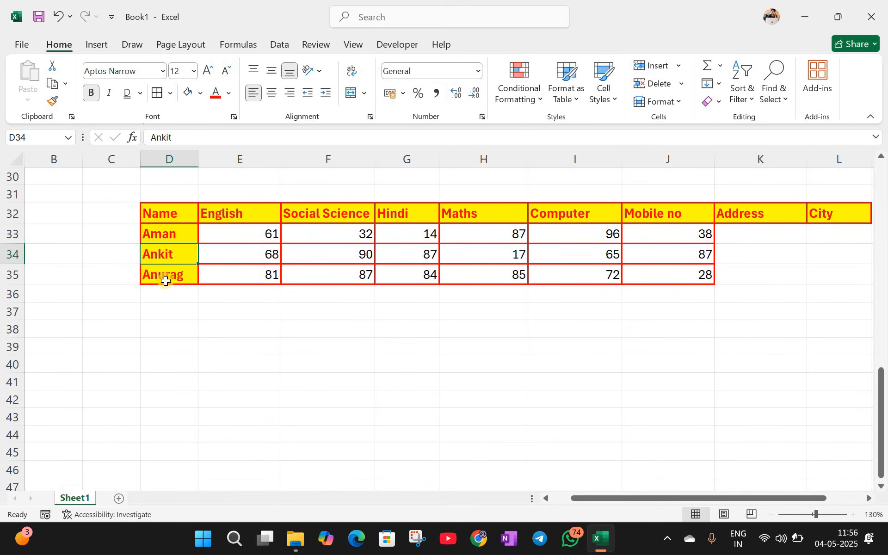
key("Down")
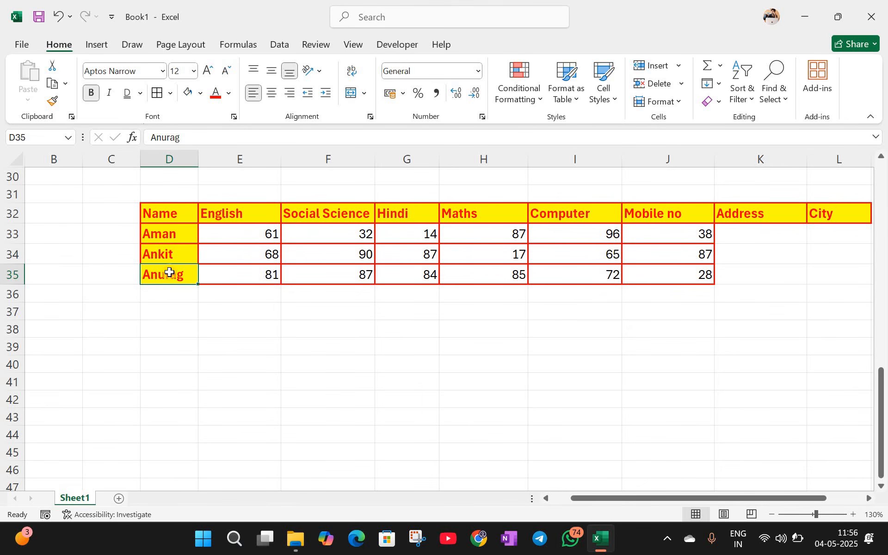
key("Up")
key("Down")
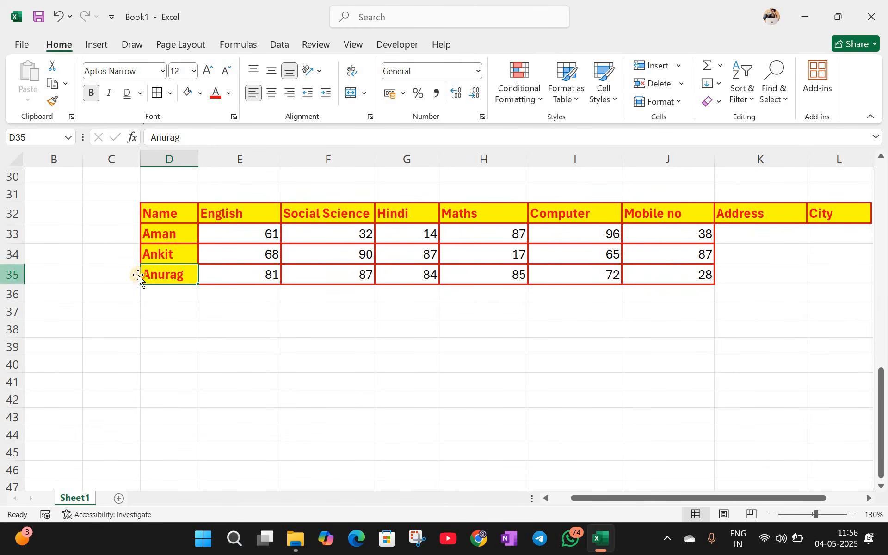
left_click(9, 273)
right_click(14, 274)
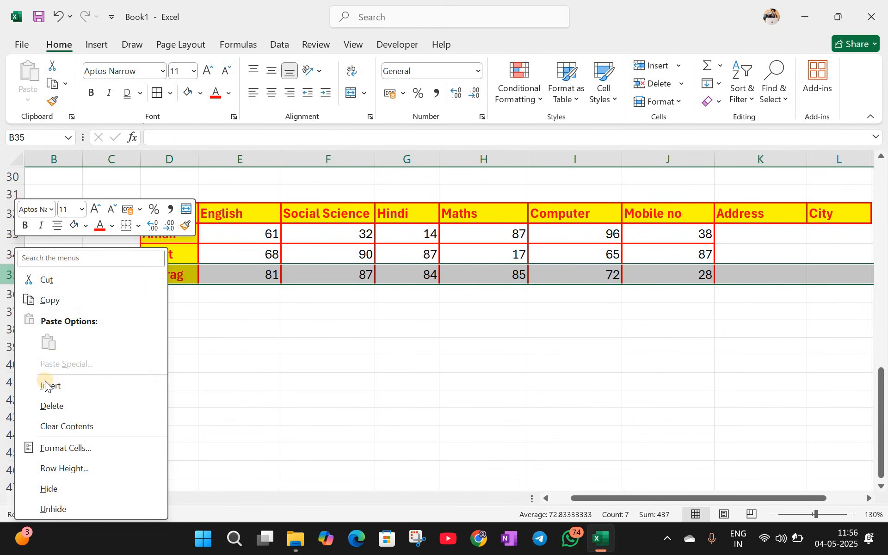
left_click(44, 383)
Step: Fill row 35 with a fourth student's name and marks 78, 0, 8, 90, 95 and 77
left_click(154, 274)
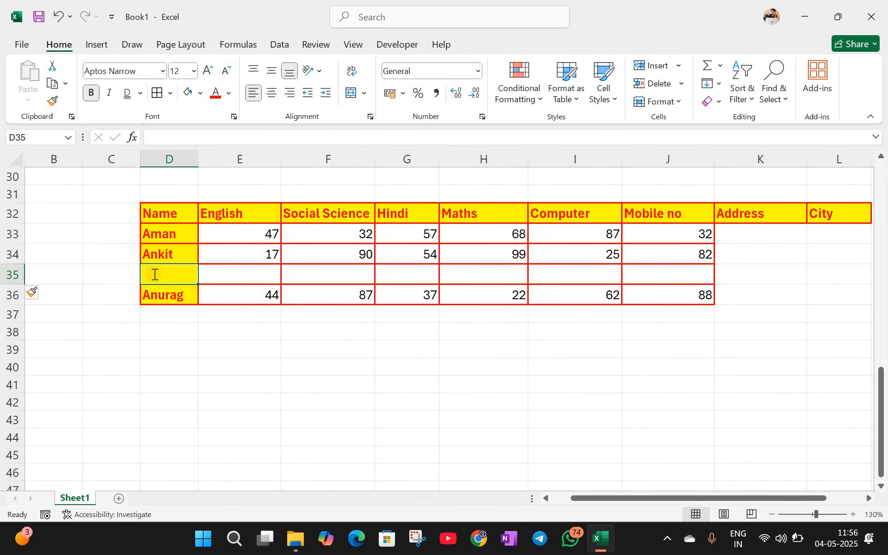
type("Anuj")
left_click(254, 277)
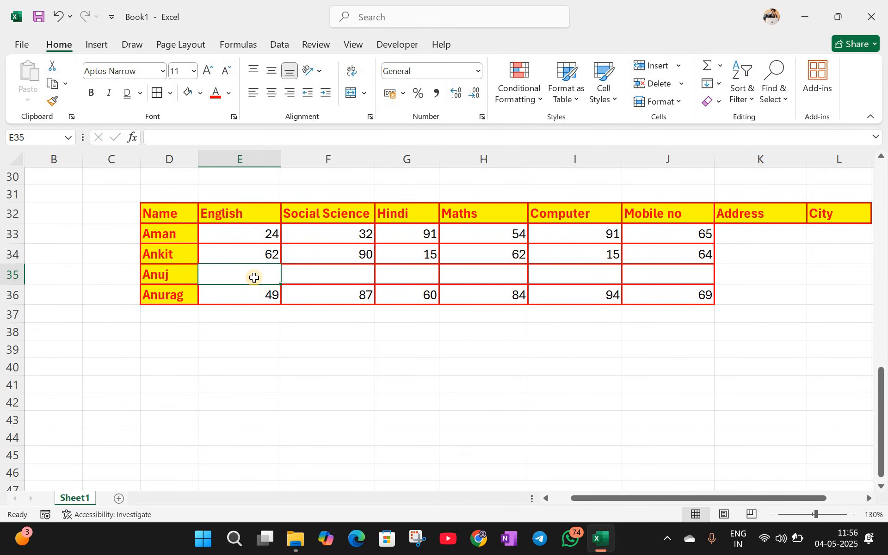
type("78")
key("Tab")
type("0")
key("Tab")
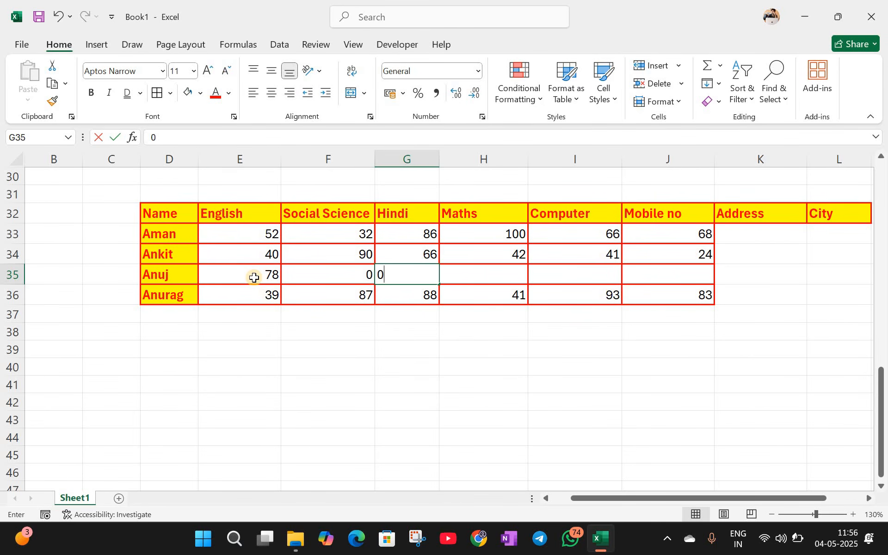
type("0")
key("Tab")
type("90")
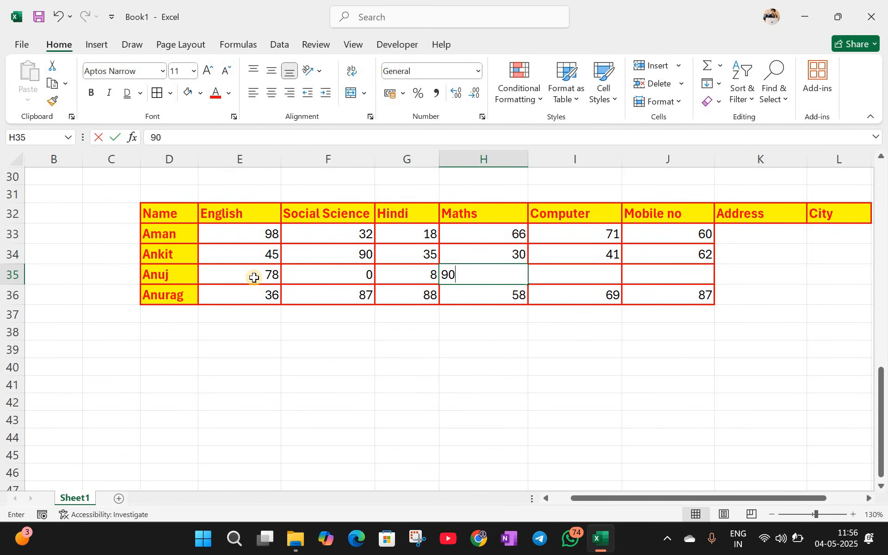
key("Tab")
type("95")
key("Tab")
type("77")
key("Tab")
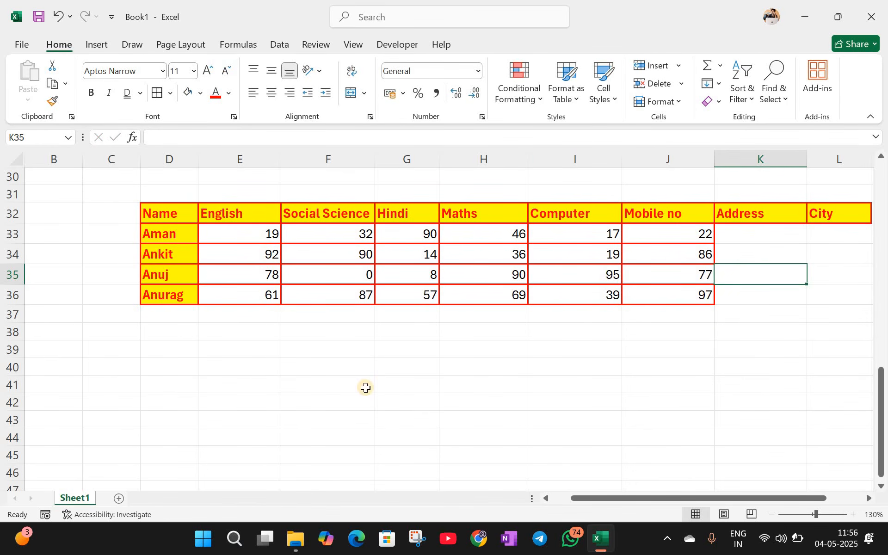
Step: Insert two blank rows at row 36 between Anuj and Anurag, pushing Anurag to row 38
left_click(366, 387)
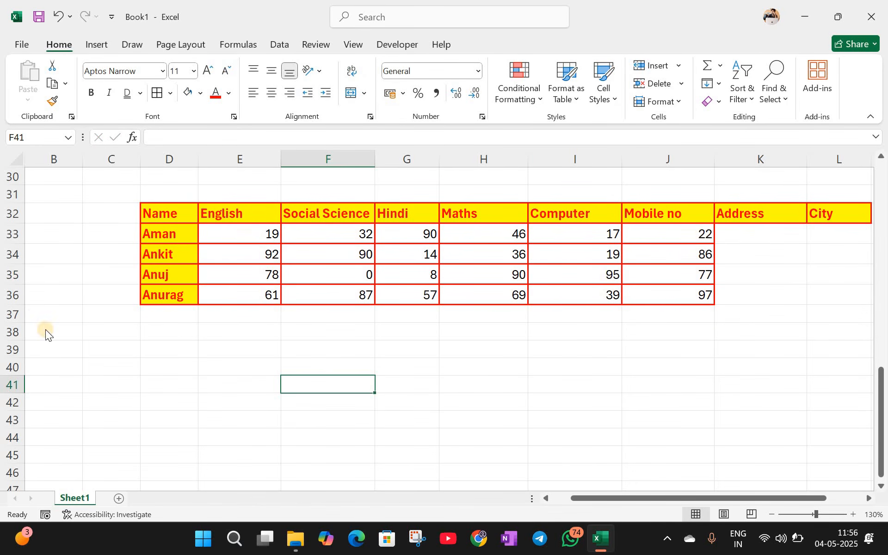
right_click(13, 295)
left_click(51, 159)
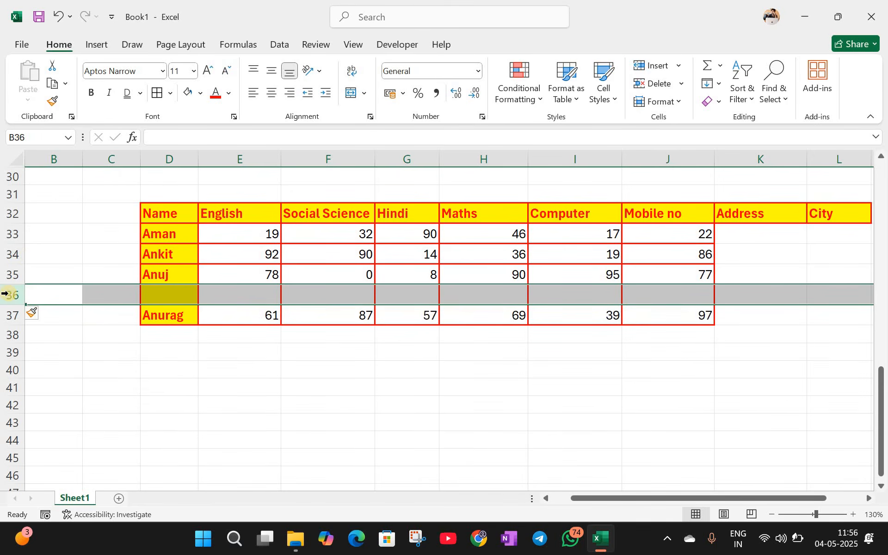
right_click(7, 300)
left_click(236, 302)
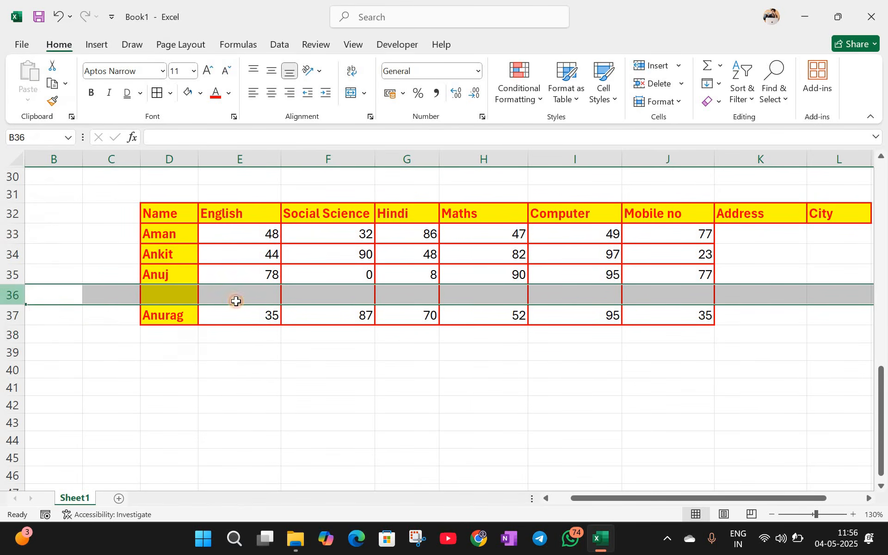
key("F4")
left_click(240, 336)
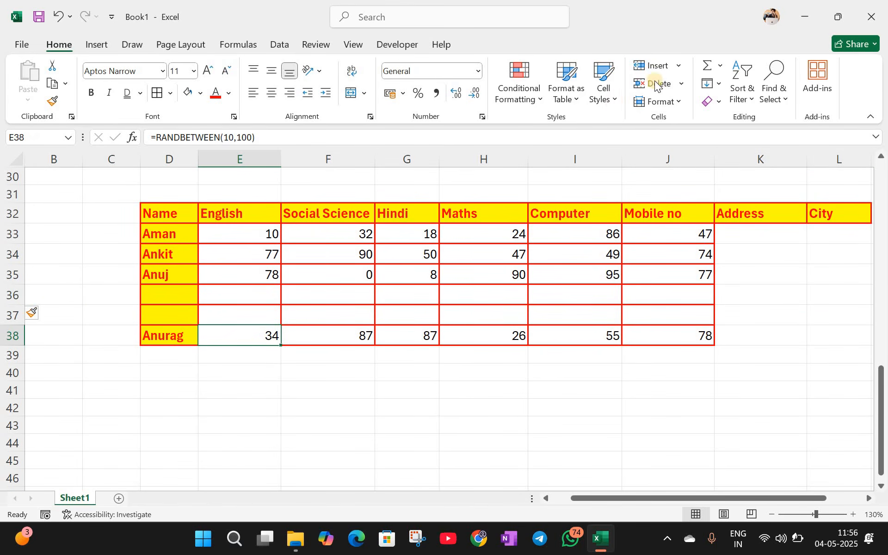
left_click(678, 65)
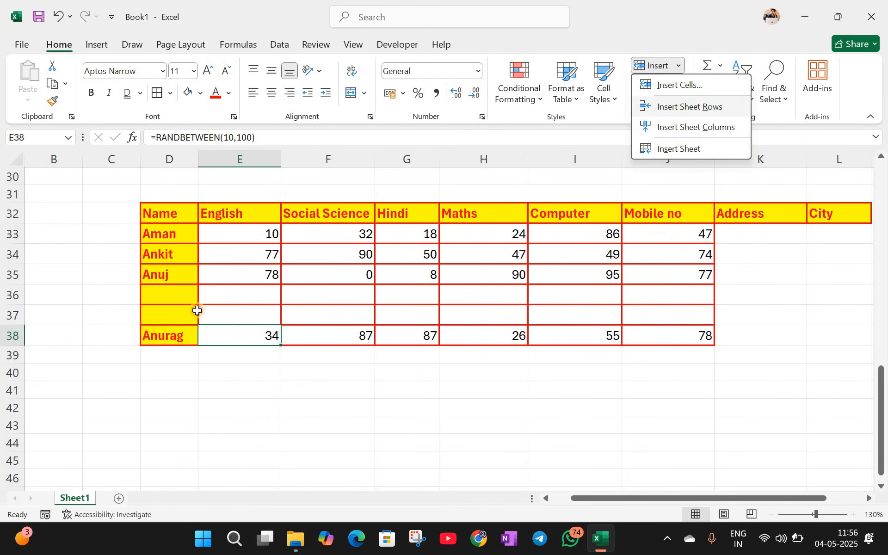
key("Escape")
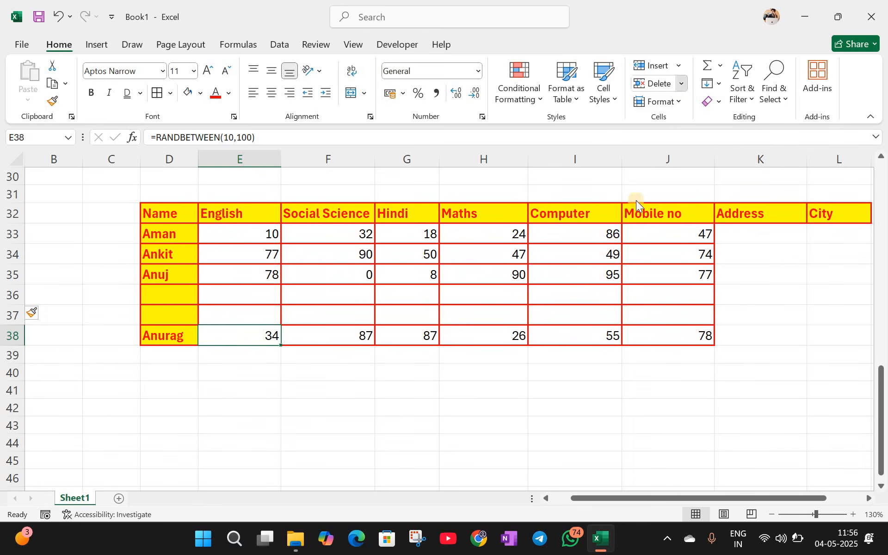
Step: Delete Anuj's Hindi mark in G35, shifting the row's cells left
left_click(412, 276)
left_click(410, 274)
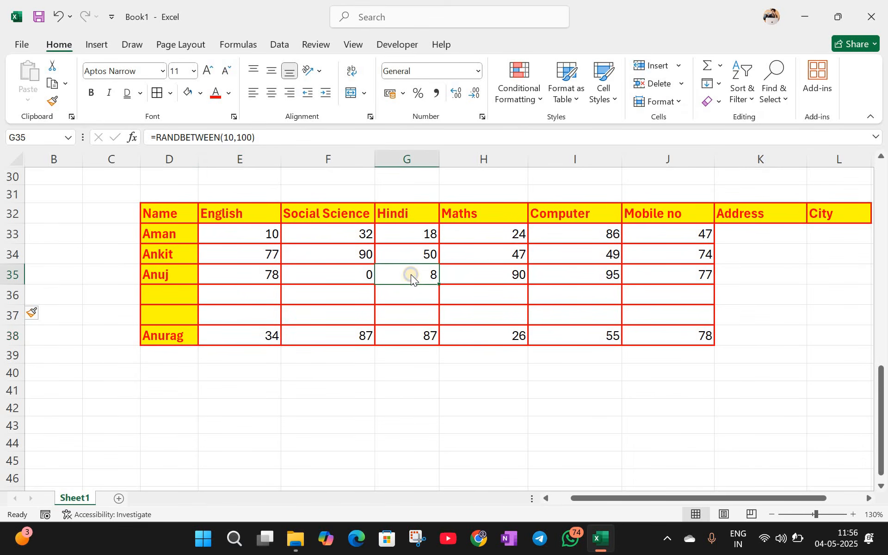
right_click(411, 274)
left_click(443, 278)
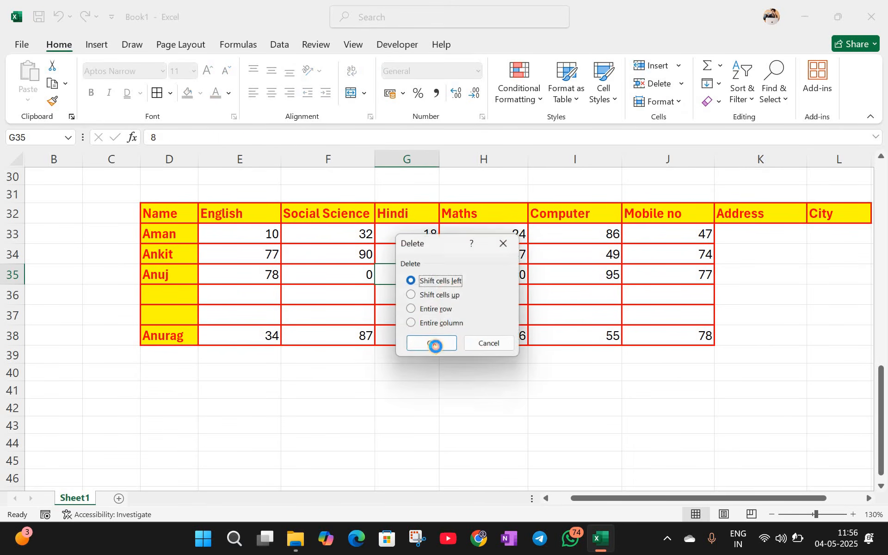
left_click(435, 344)
left_click(281, 425)
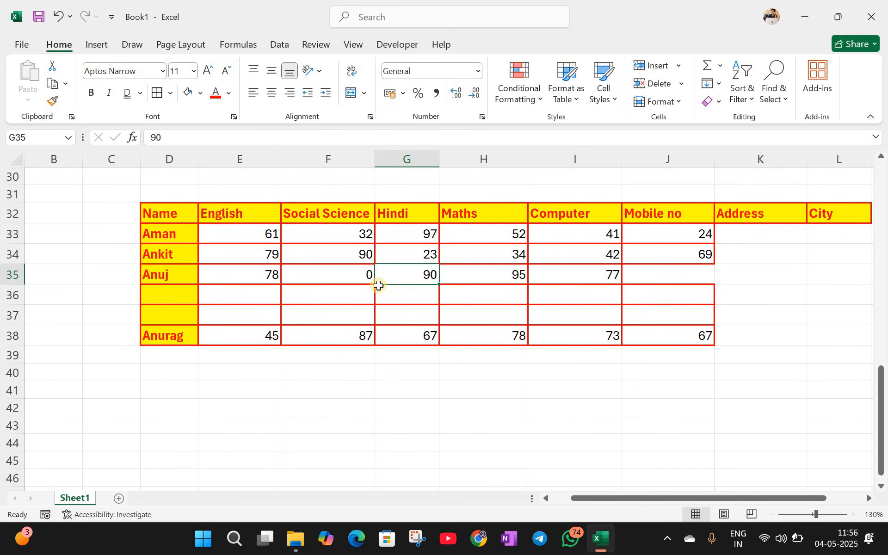
Step: Delete Anuj's entire row 35 from the marks table
left_click(12, 295)
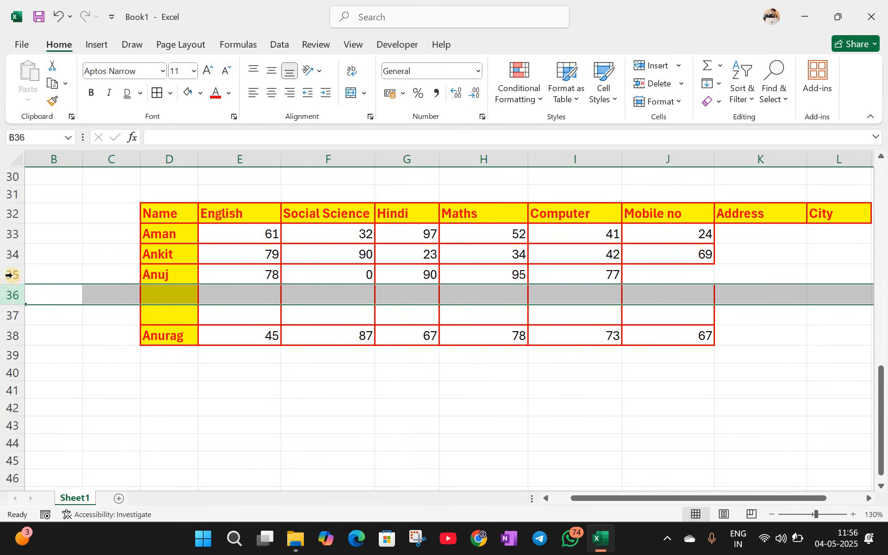
left_click(9, 274)
right_click(13, 275)
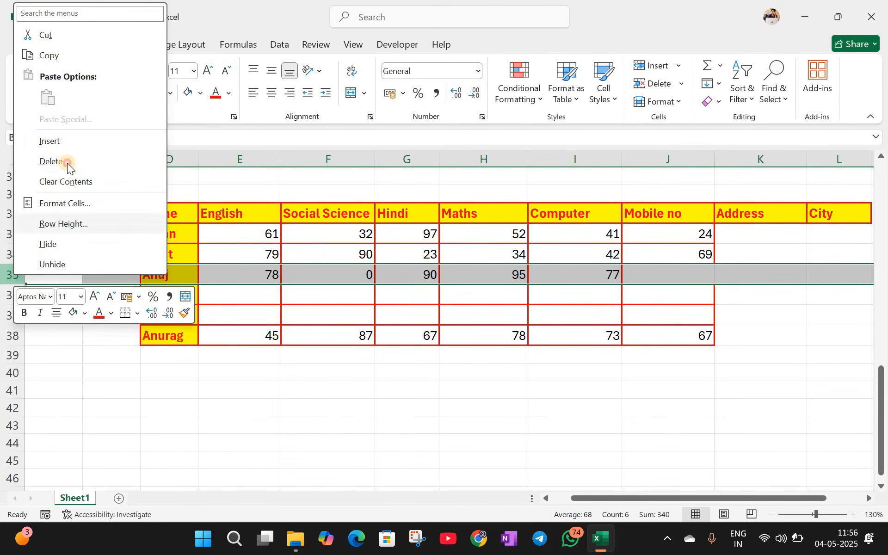
left_click(68, 163)
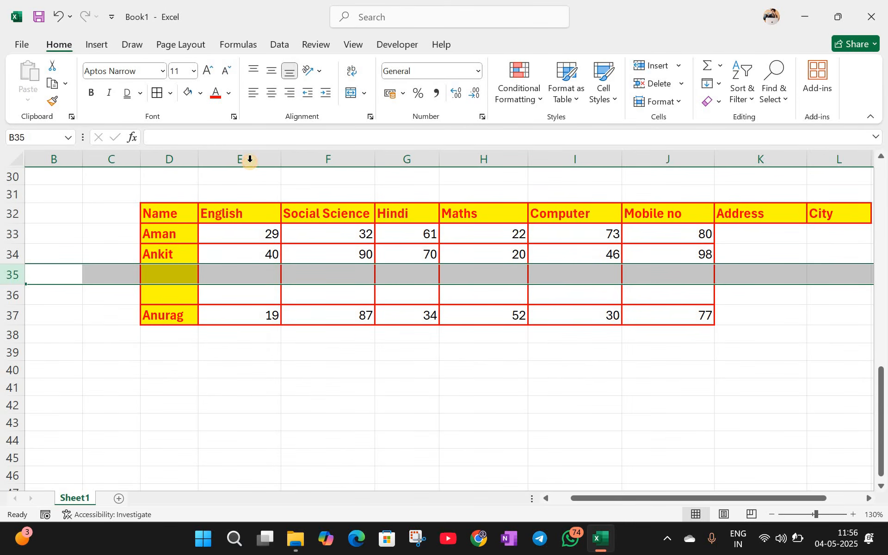
Step: Delete the English column E so Social Science becomes the first subject column
left_click(250, 159)
right_click(251, 161)
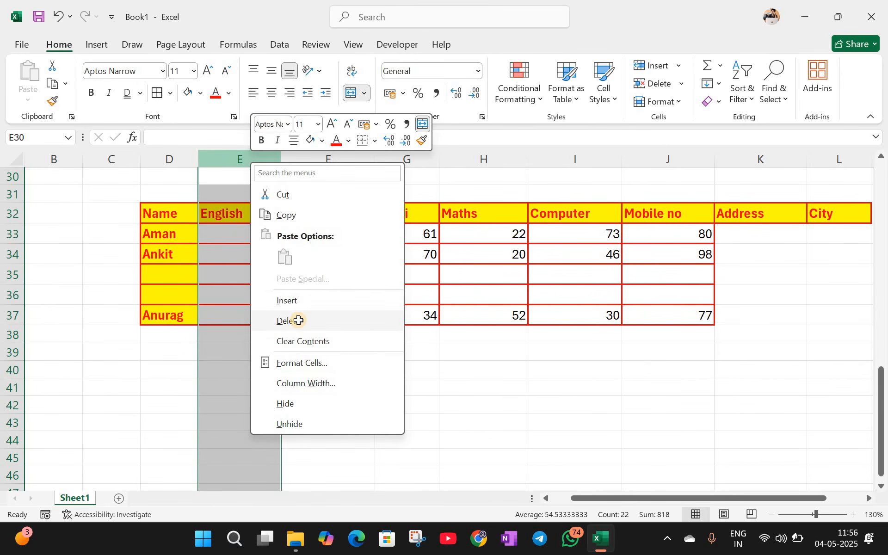
left_click(299, 320)
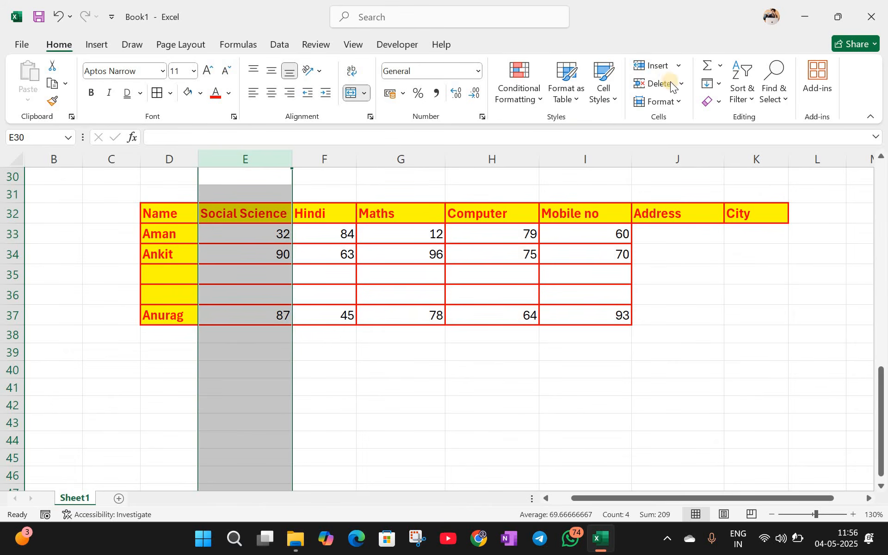
left_click(324, 352)
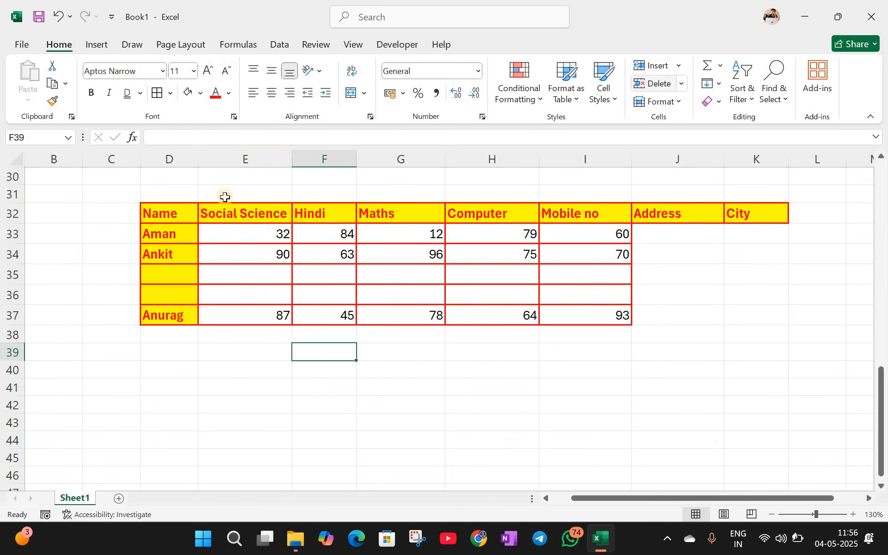
left_click(681, 88)
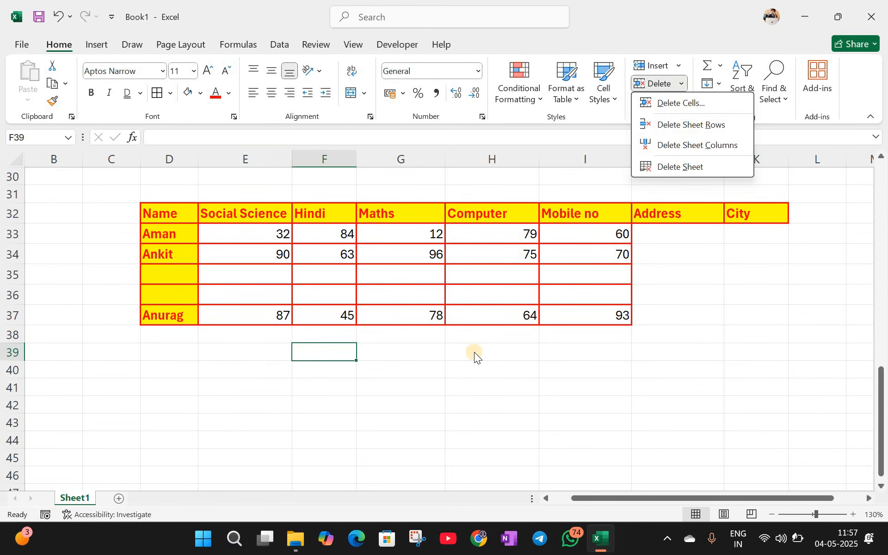
left_click(459, 364)
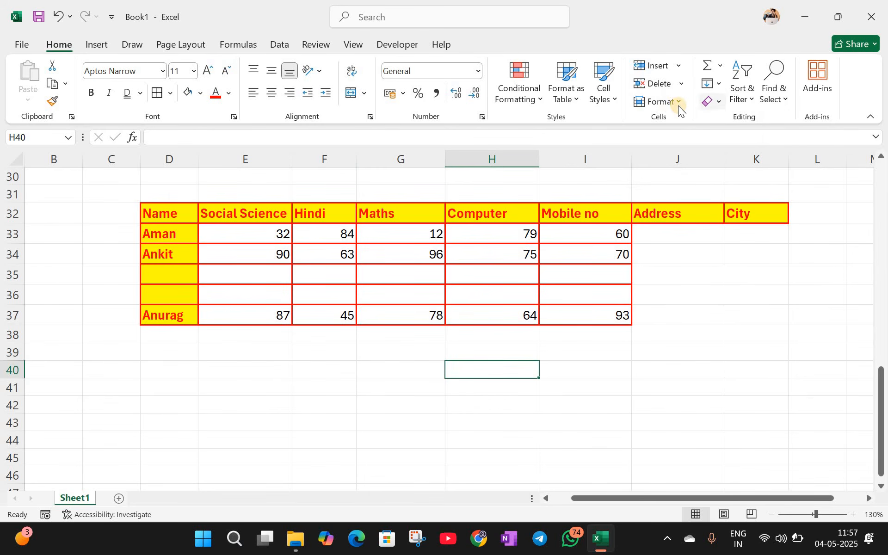
left_click(679, 105)
Step: Enter the heading 'Employee SAP Code' in cell H40
left_click(514, 371)
scroll(502, 331, "down", 1)
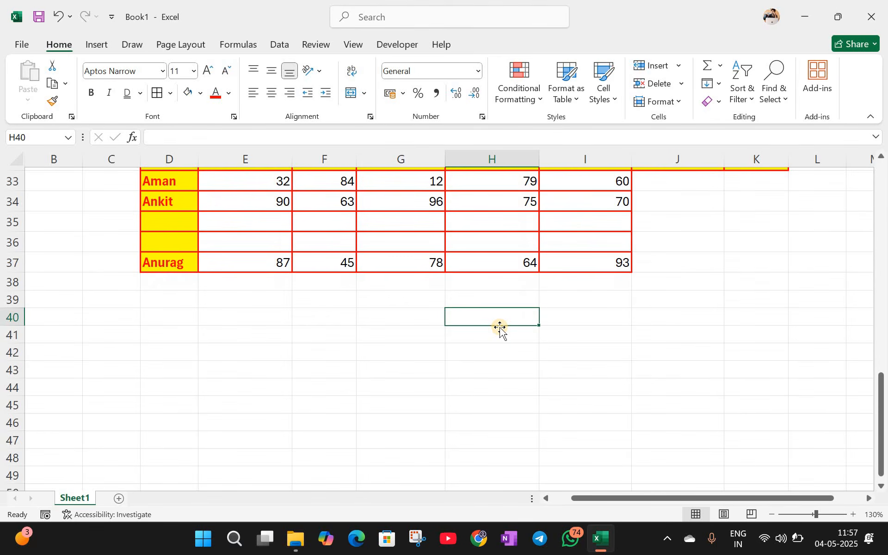
type("SAP")
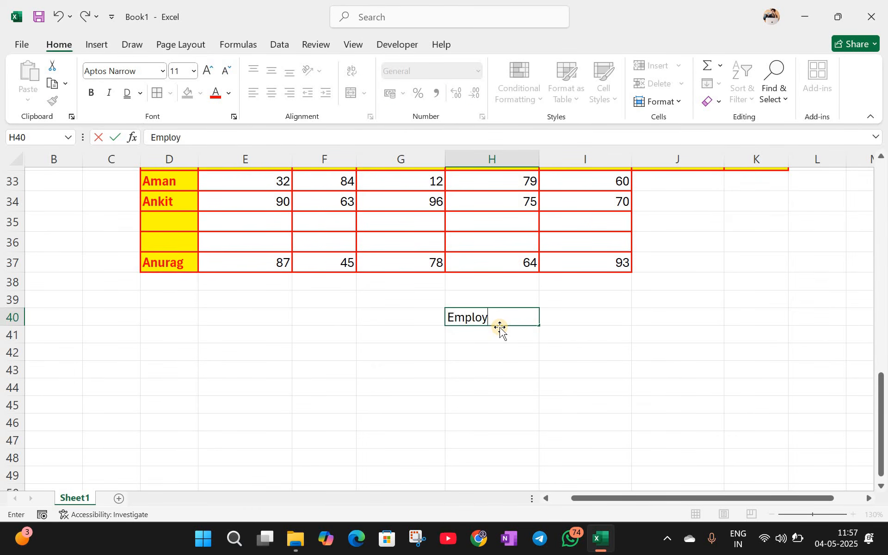
type(" Code")
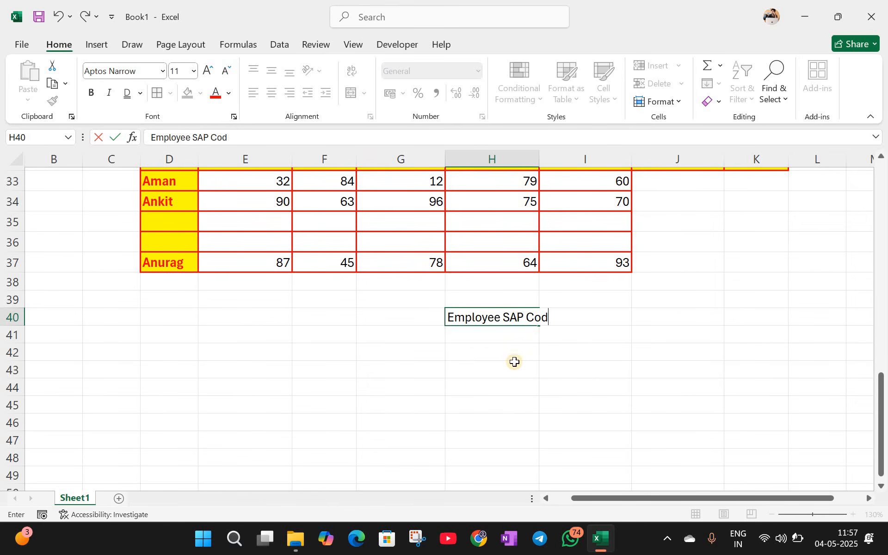
key("Return")
key("Return")
key("Return")
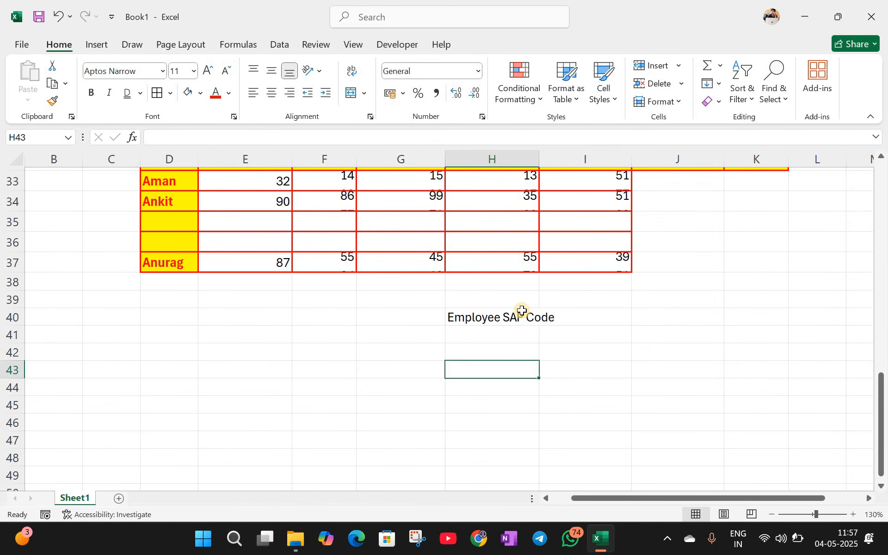
left_click(520, 311)
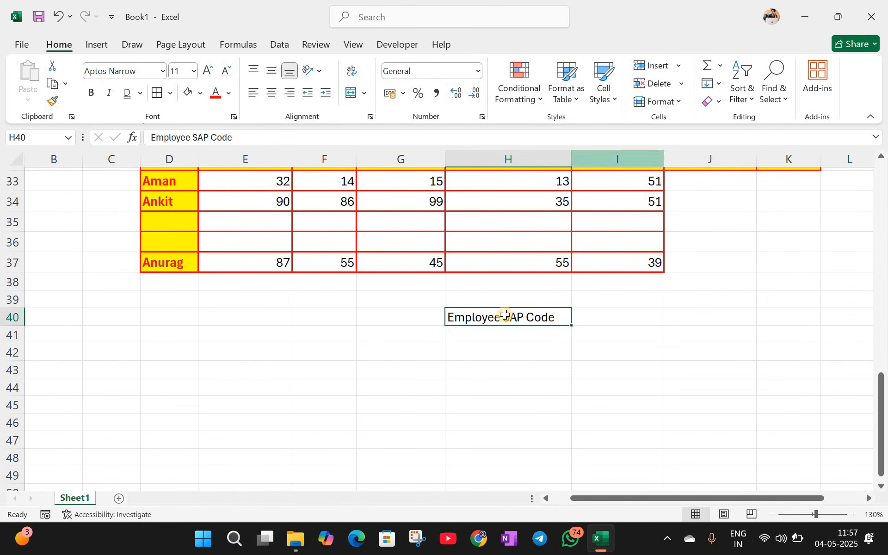
Step: Set row 40's height to 30
left_click(682, 103)
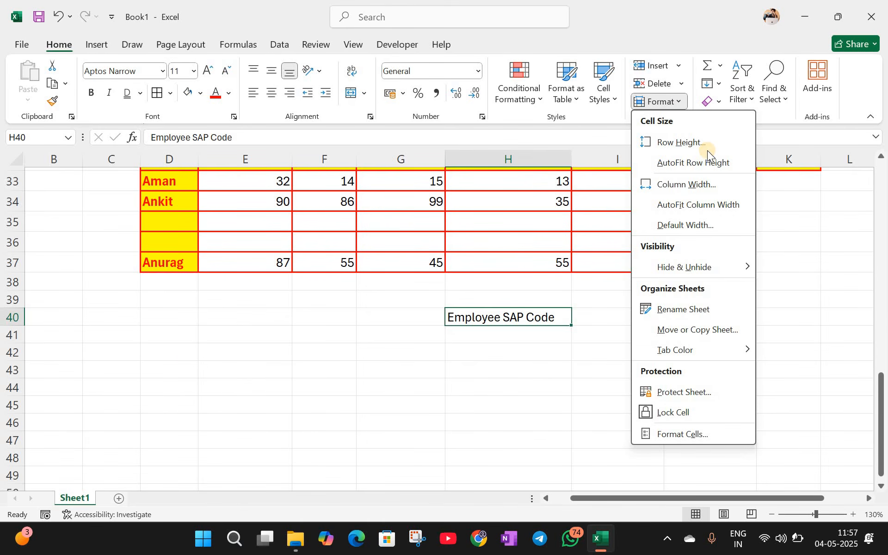
left_click(693, 145)
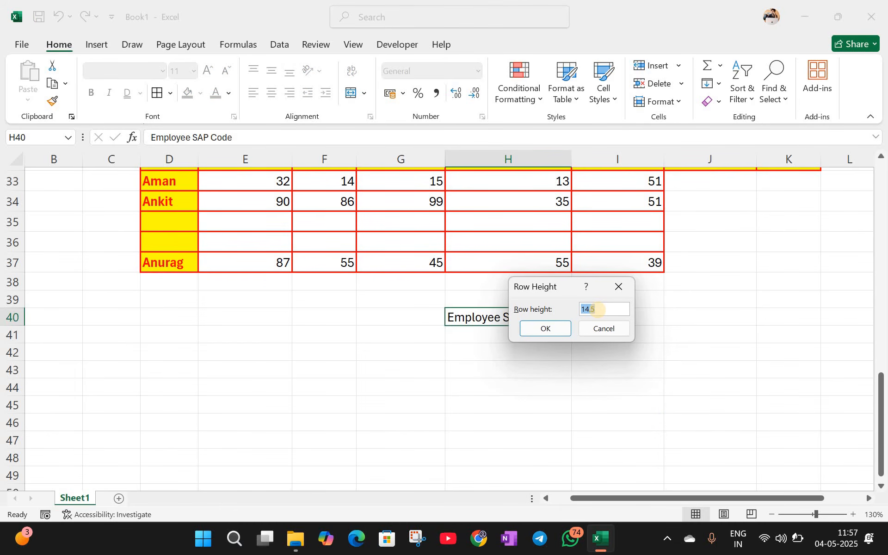
type("30")
left_click(542, 329)
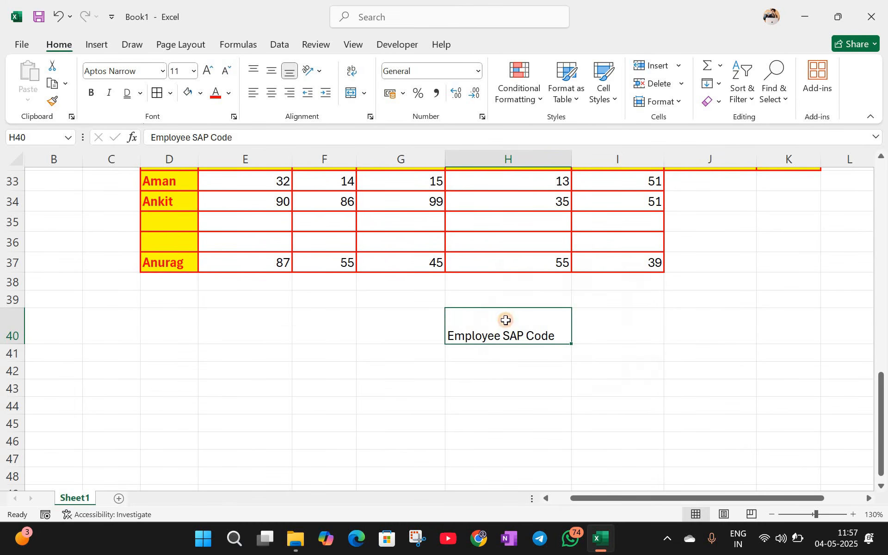
left_click(678, 98)
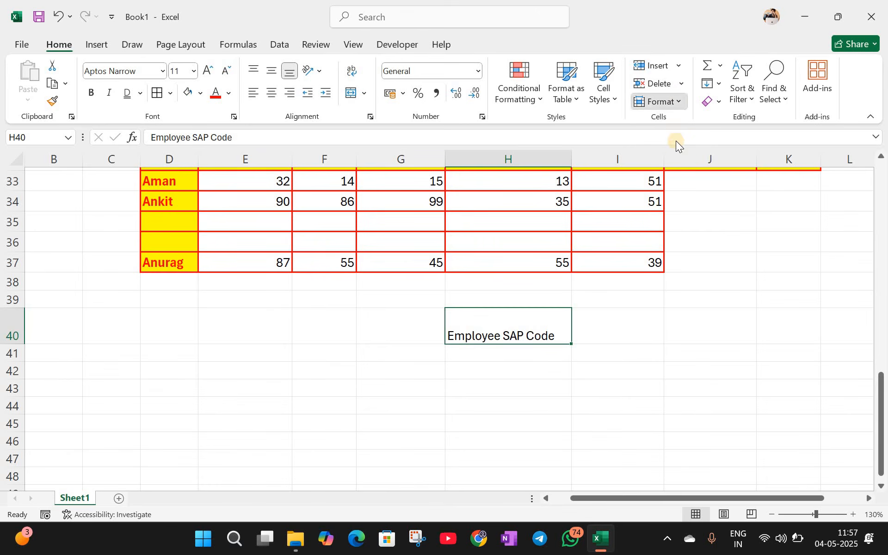
Step: Set column H's width to 40
left_click(686, 185)
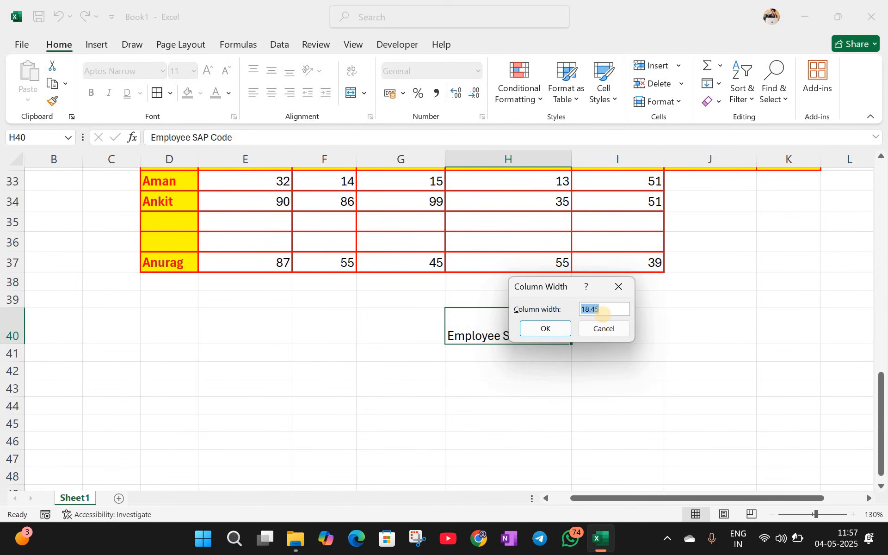
type("40")
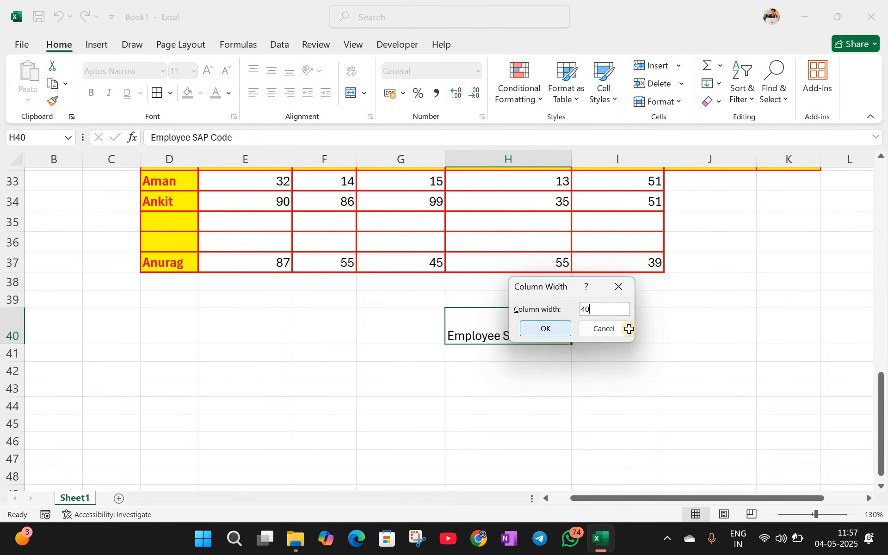
key("Return")
left_click(682, 101)
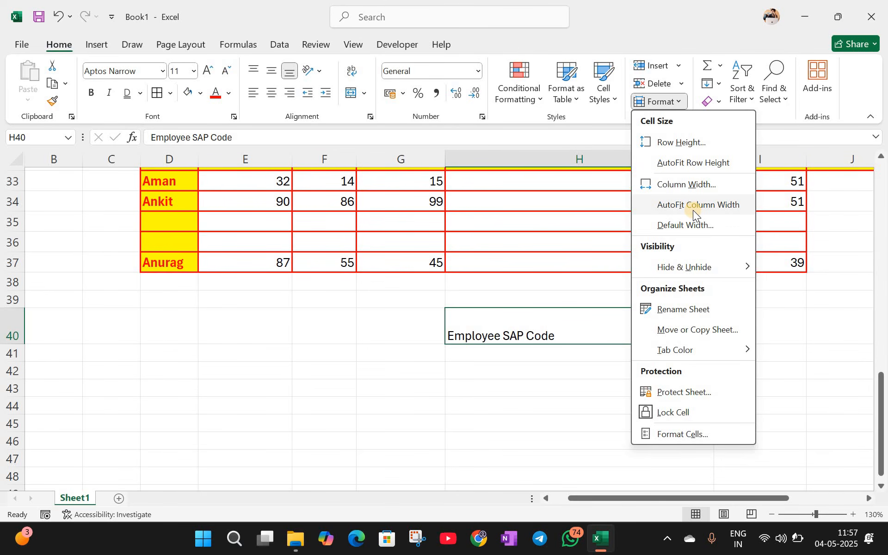
Step: Enter the placeholder text 'djhsghjdsgfjdhjhdj' in cell G41, then select G43
left_click(386, 354)
left_click(678, 99)
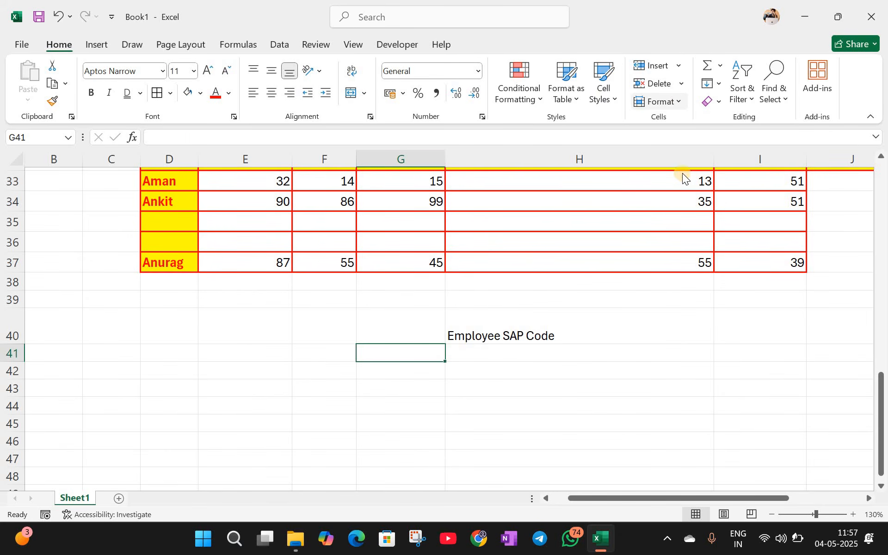
left_click(393, 361)
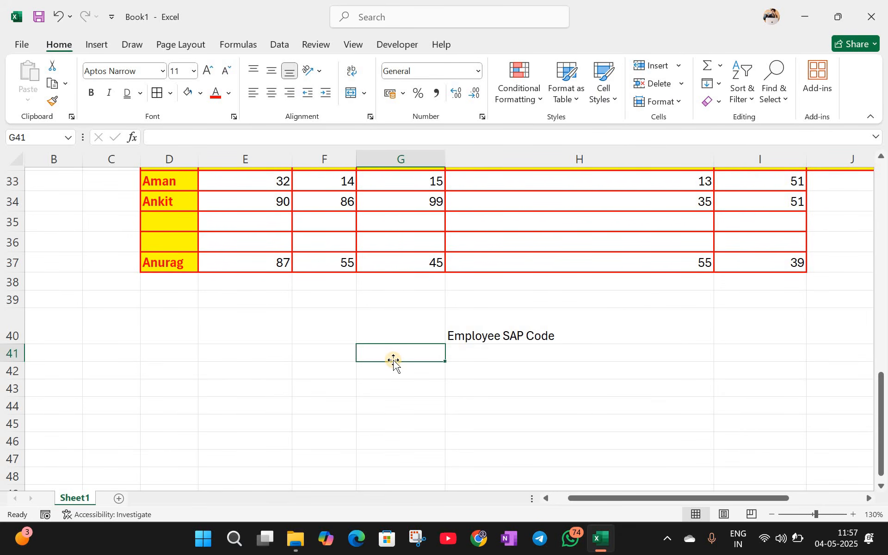
type("djhsghjdsgfjdhjhdj")
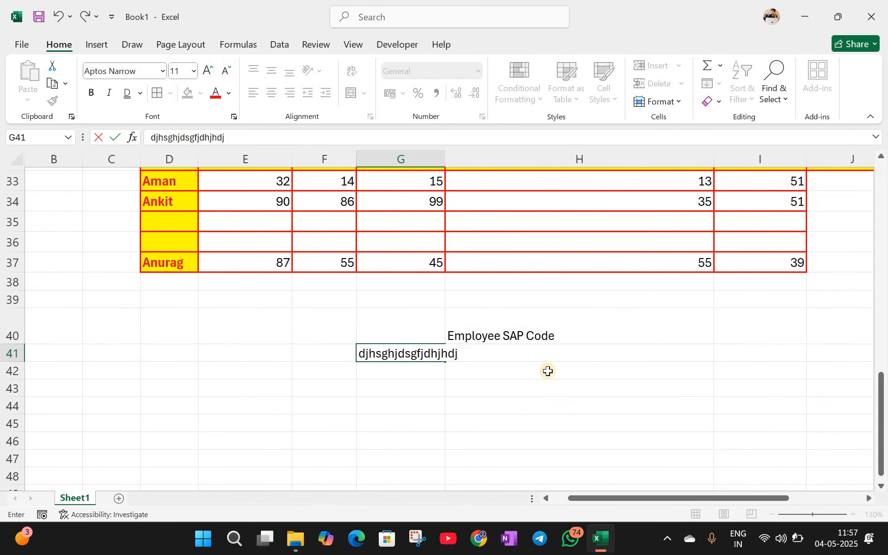
key("Return")
left_click(550, 368)
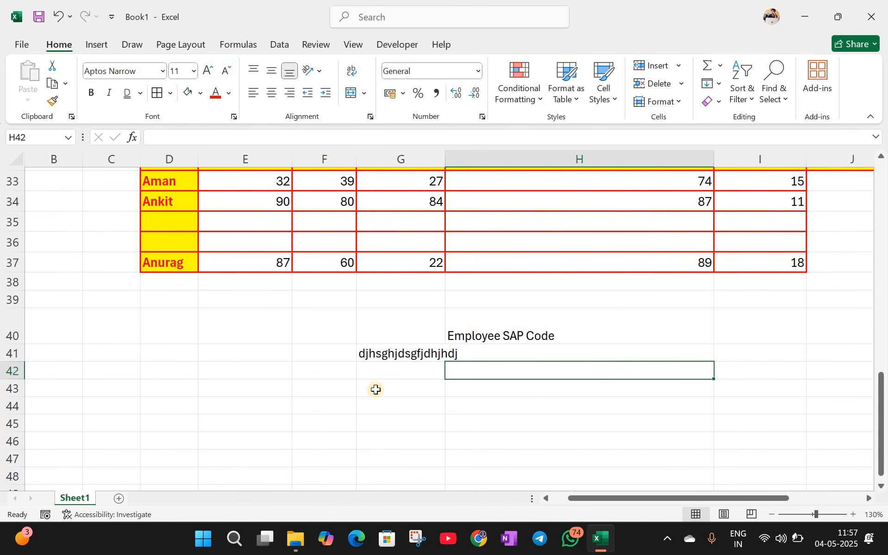
left_click(376, 391)
left_click(684, 104)
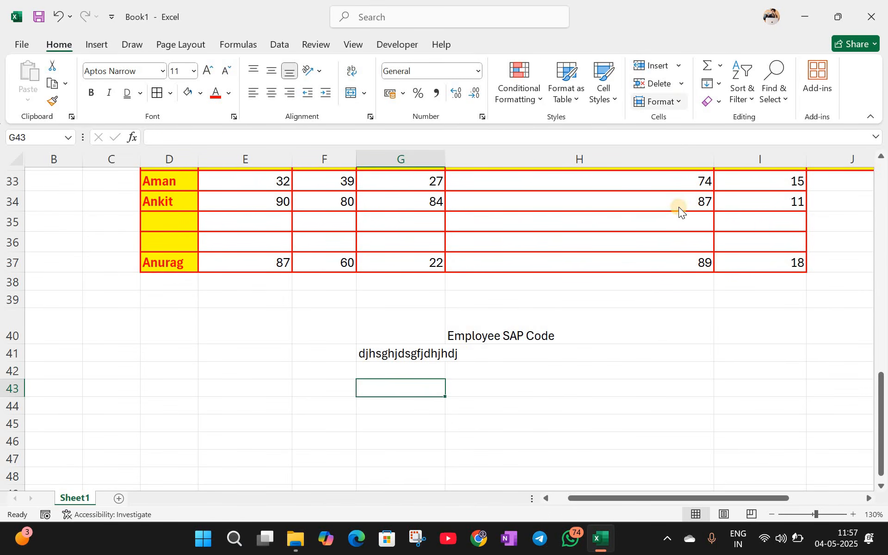
Step: Enter a person's name followed by 'software' in G43 and autofit column G
left_click(326, 418)
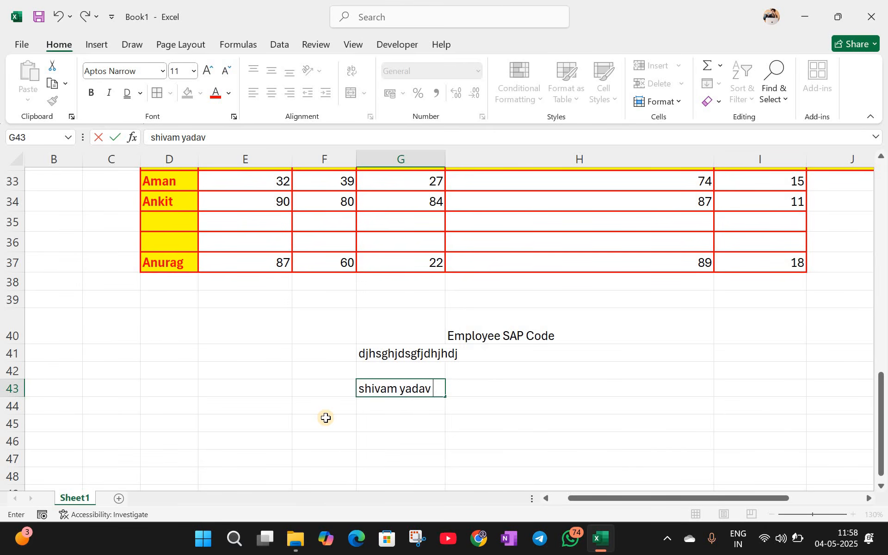
type(" software")
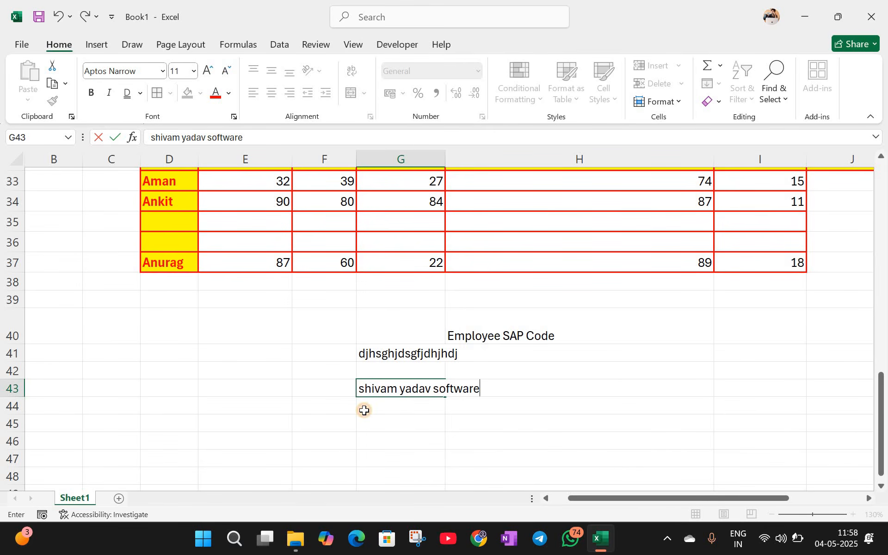
key("Return")
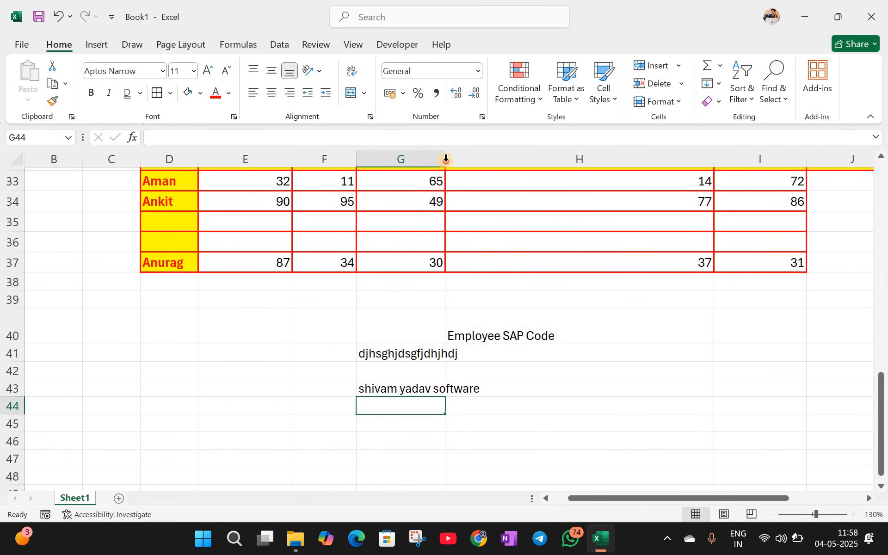
double_click(446, 158)
Step: Hide row 43 with Ctrl+9
scroll(451, 217, "up", 5)
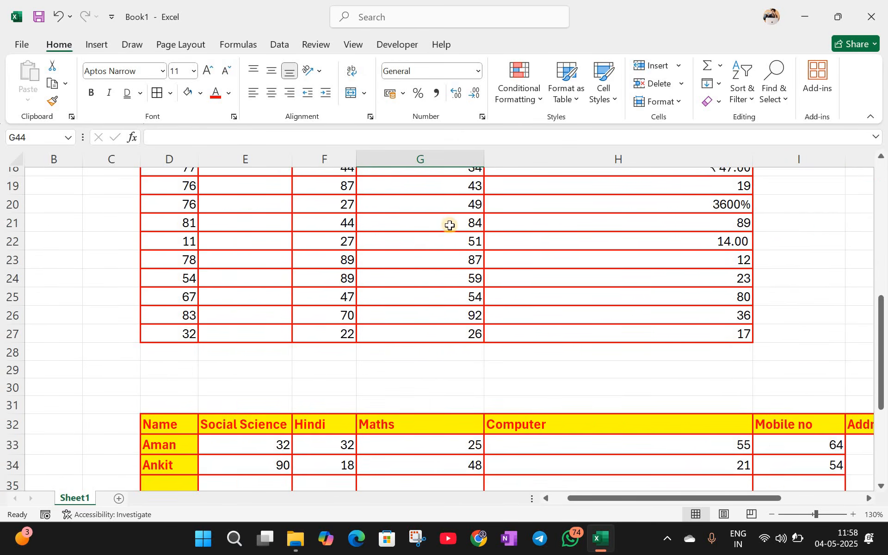
scroll(455, 366, "up", 4)
scroll(455, 367, "down", 10)
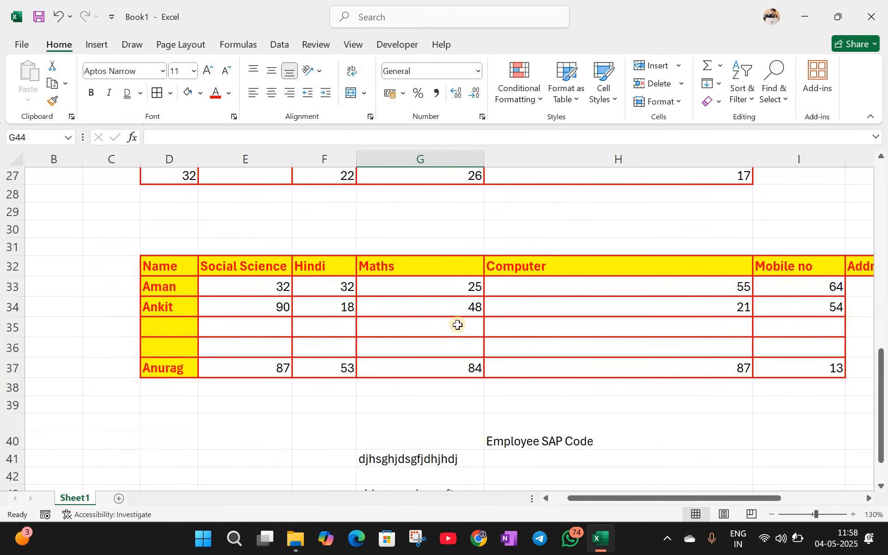
left_click_drag(454, 343, 455, 336)
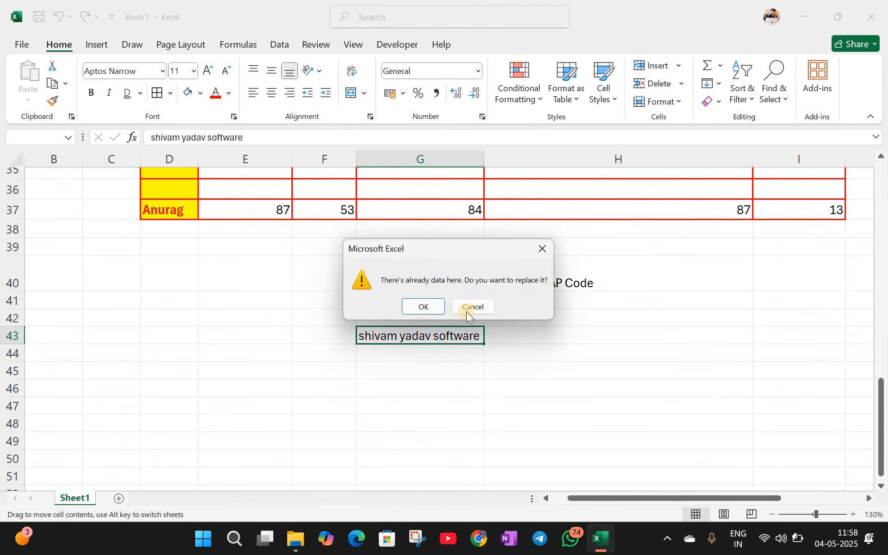
left_click(473, 307)
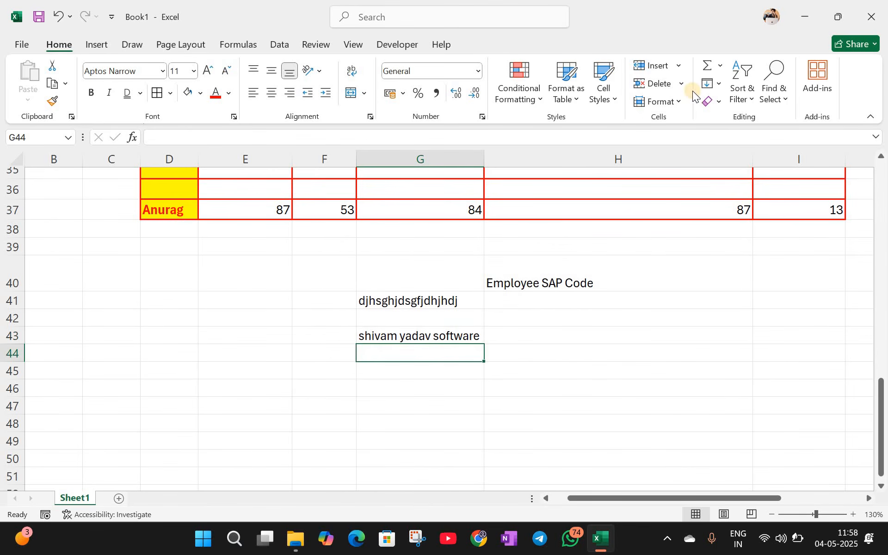
key("Up")
left_click(659, 101)
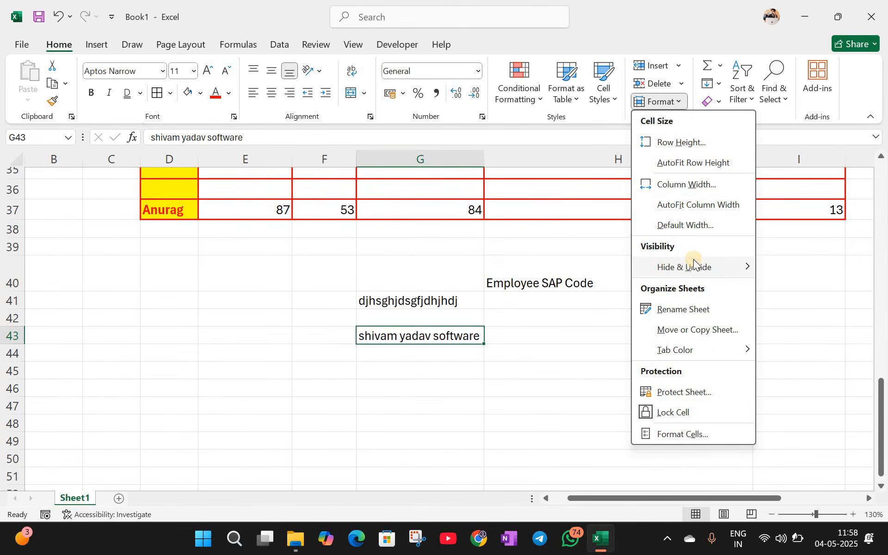
mouse_move(694, 263)
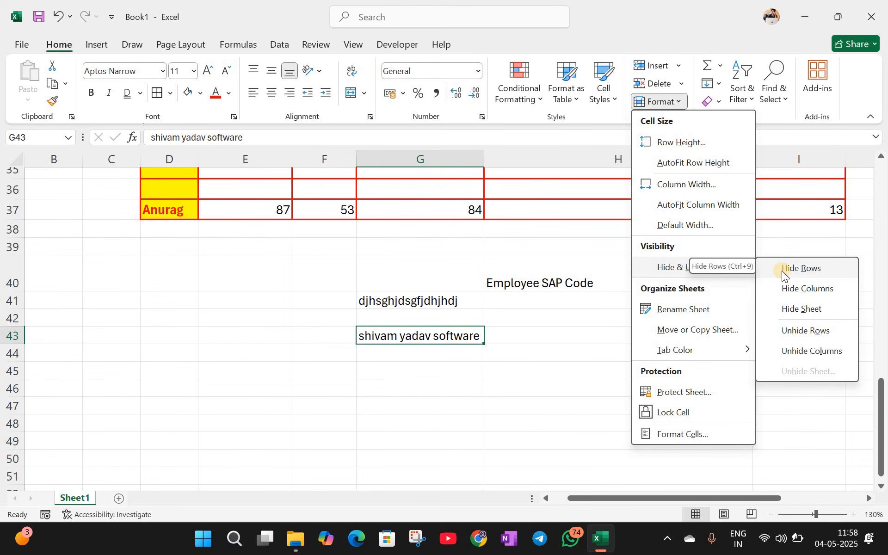
key("ctrl+9")
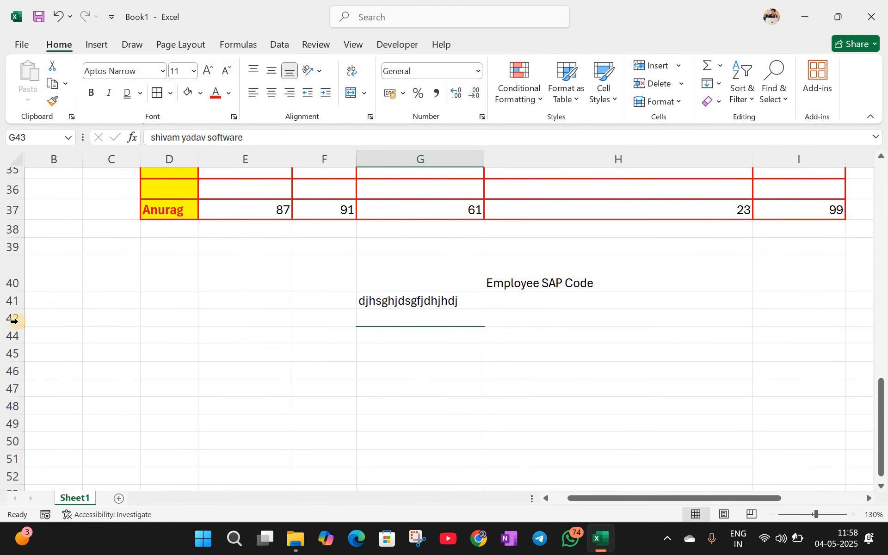
Step: Try unhiding row 43 via Format > Hide & Unhide with only one cell selected
left_click(681, 102)
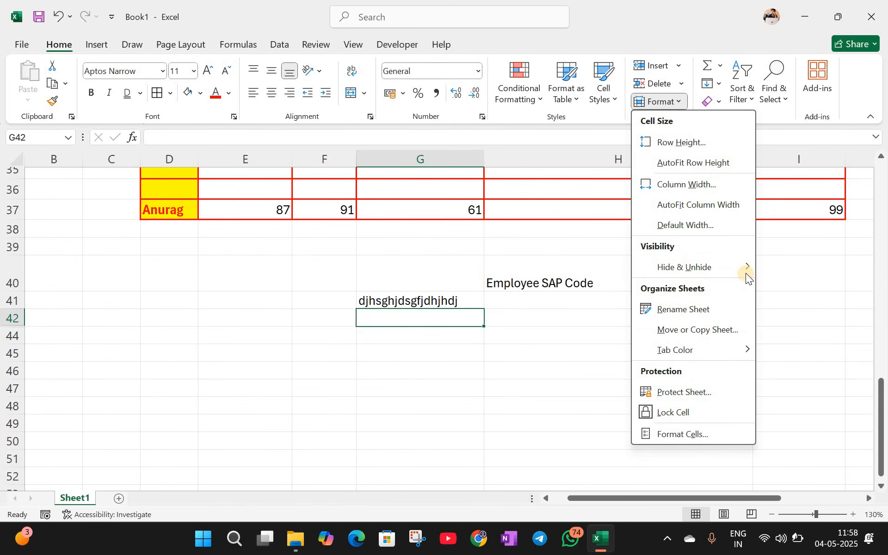
mouse_move(746, 273)
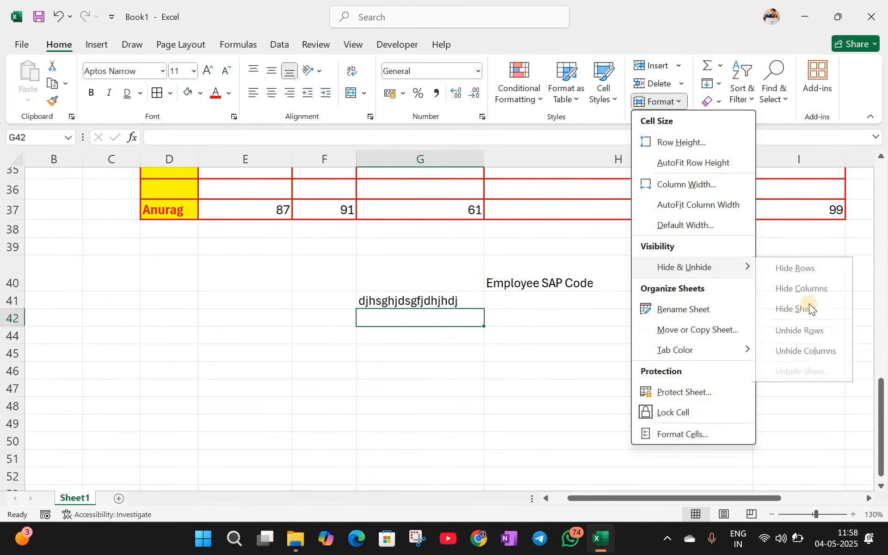
left_click(809, 330)
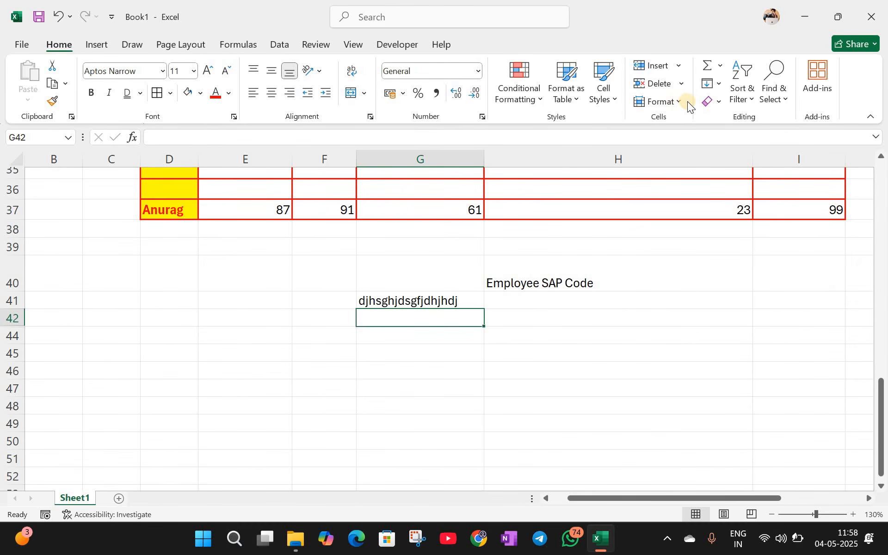
key("Down")
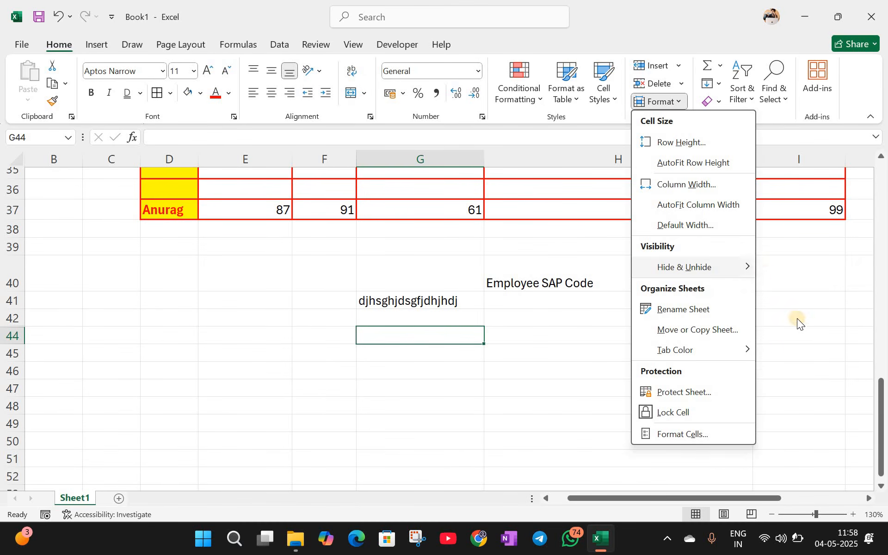
mouse_move(730, 273)
left_click(803, 330)
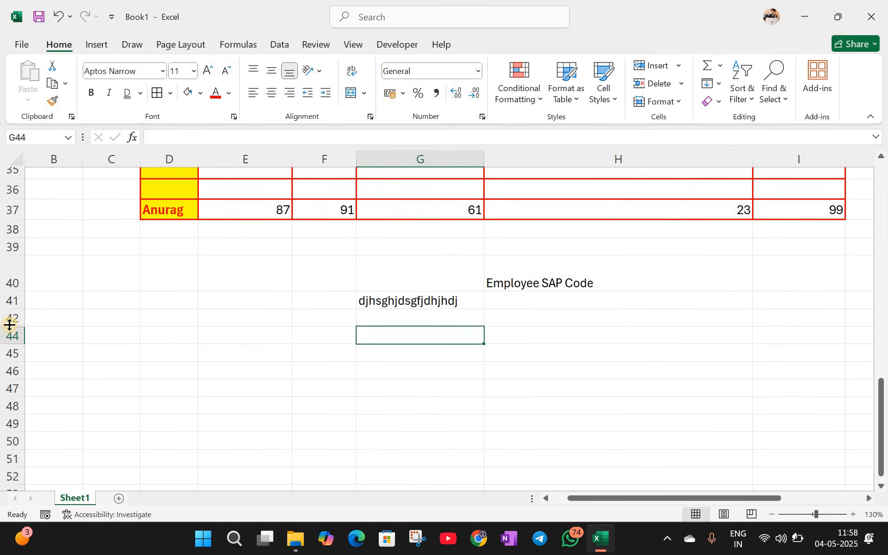
Step: Select rows 42–44 and unhide row 43 from Hide & Unhide
left_click_drag(10, 318, 10, 337)
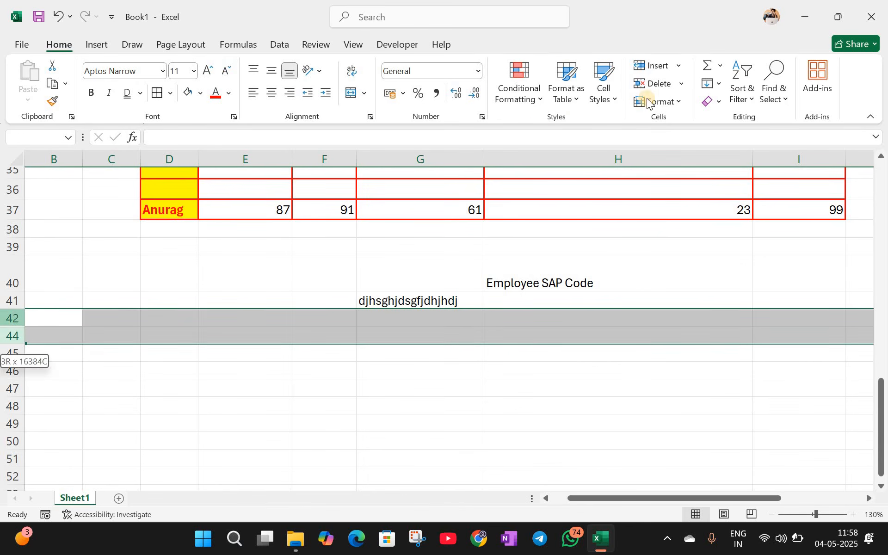
left_click(681, 100)
mouse_move(741, 268)
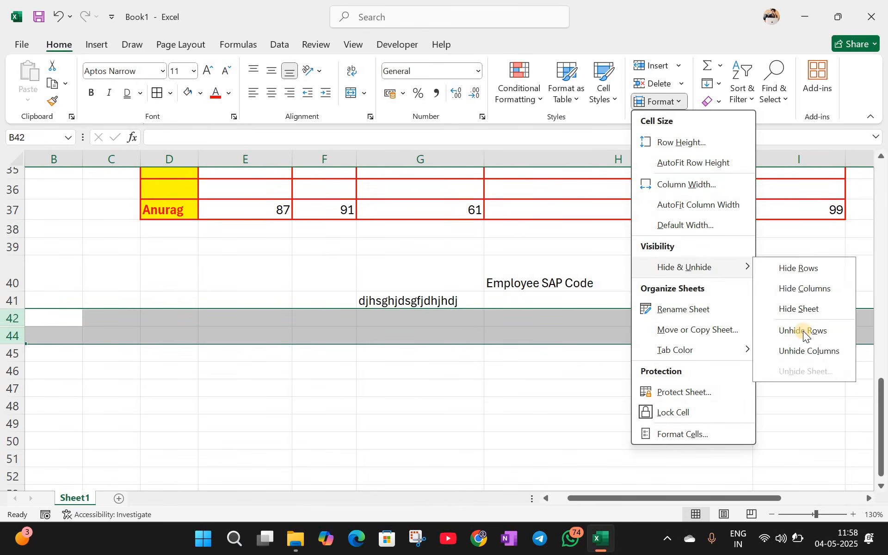
left_click(803, 331)
left_click(543, 369)
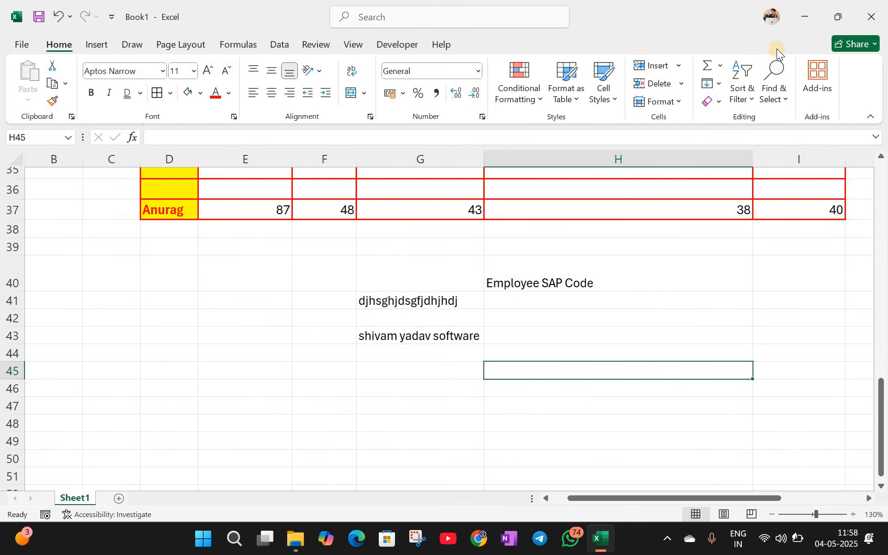
left_click(681, 102)
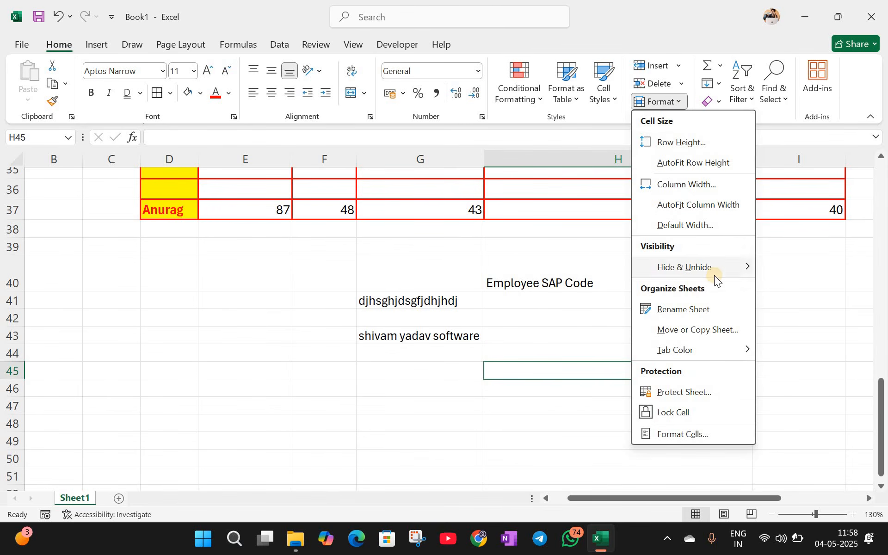
mouse_move(714, 273)
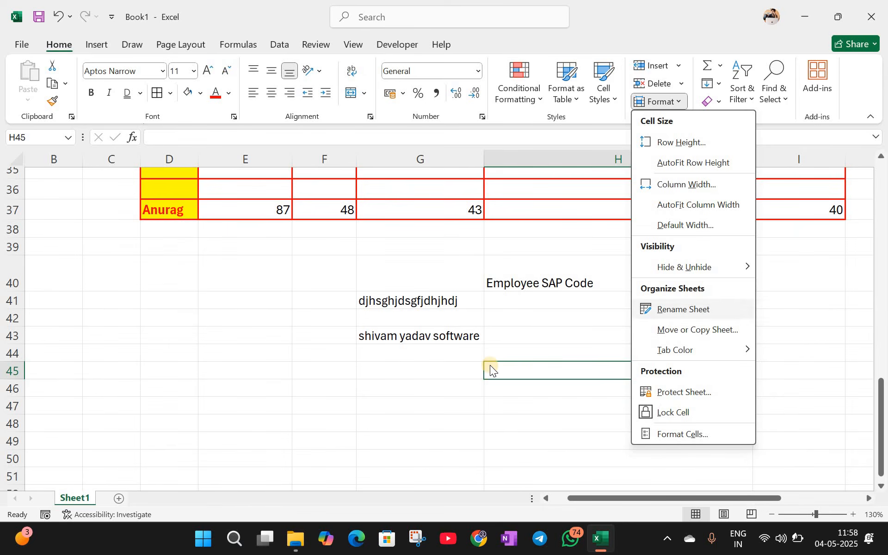
left_click(512, 320)
left_click(379, 344)
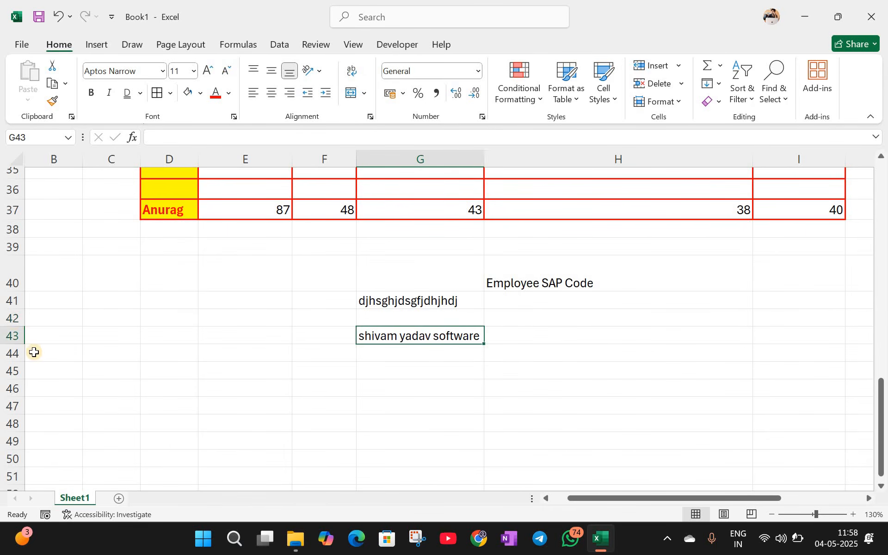
left_click(8, 318)
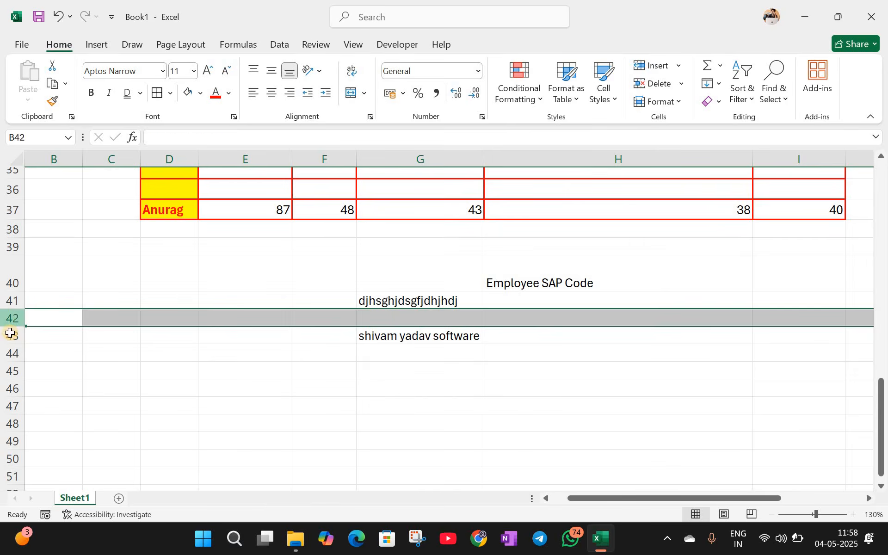
left_click(9, 335)
right_click(10, 336)
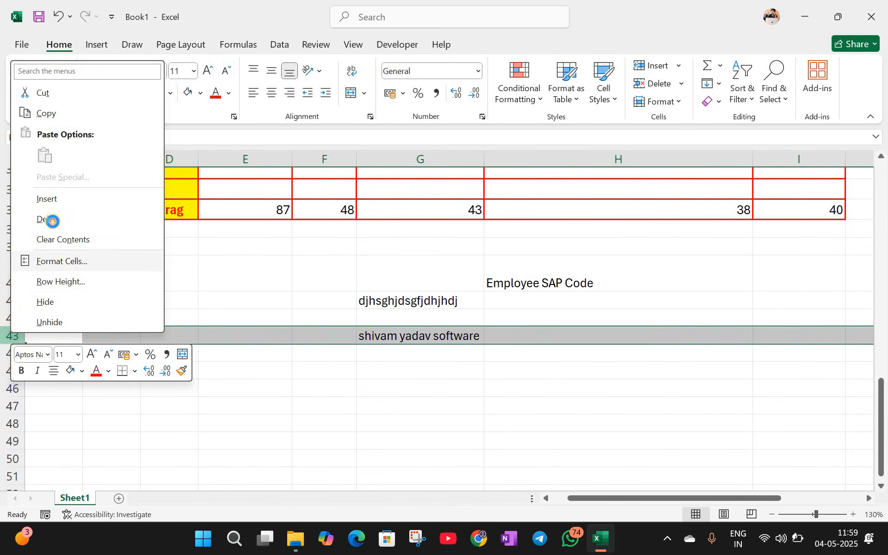
left_click(44, 218)
right_click(14, 322)
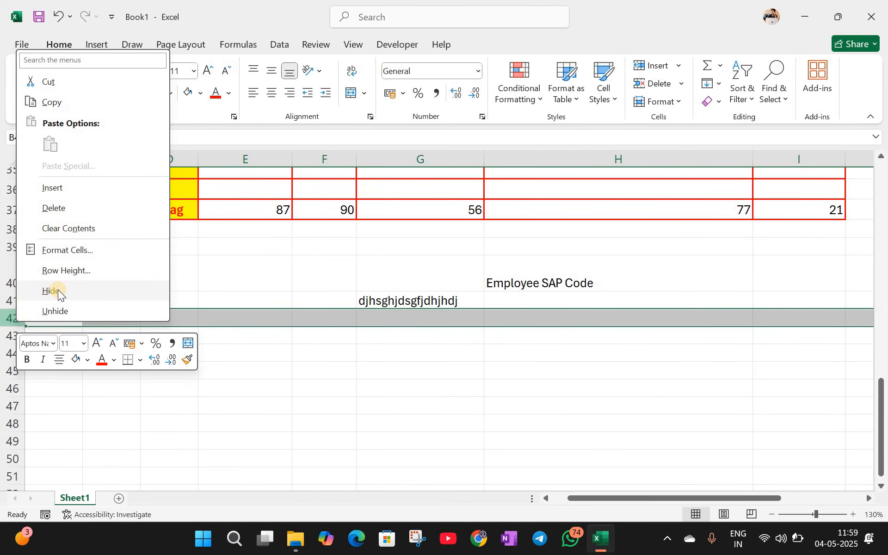
left_click(128, 411)
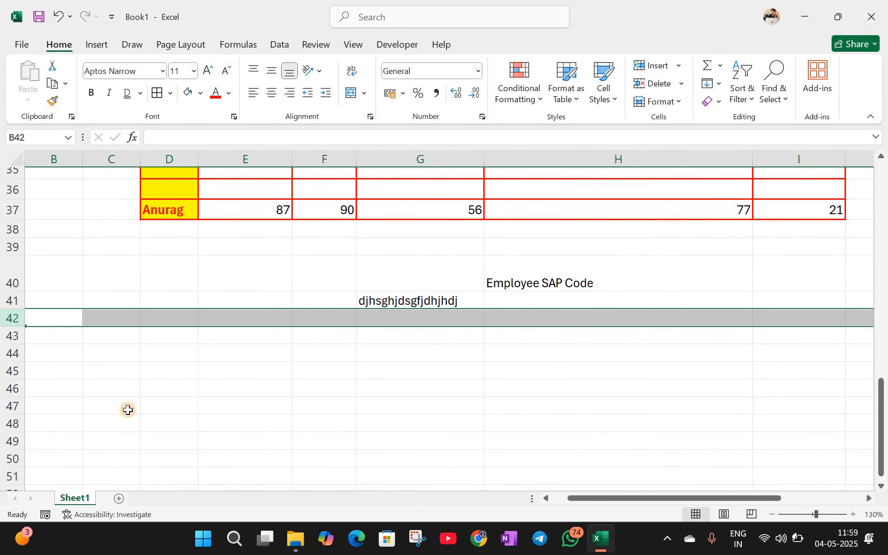
left_click(128, 410)
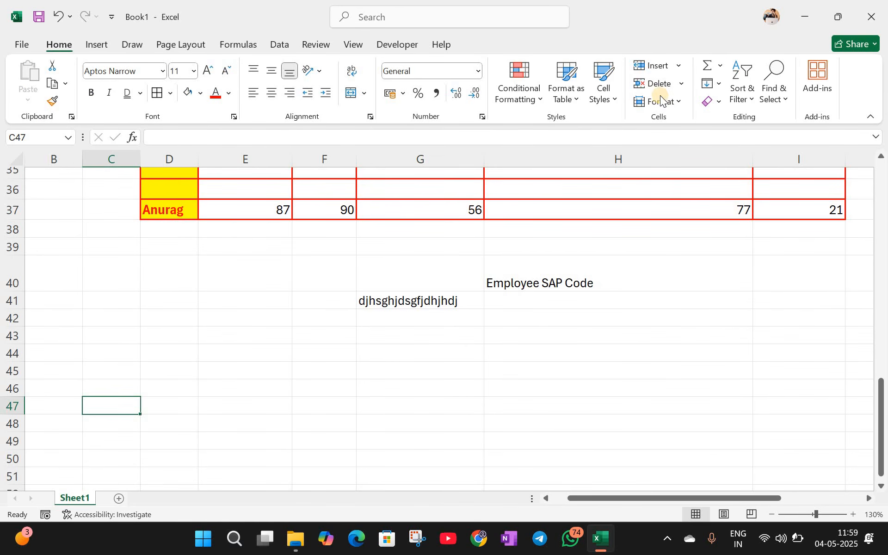
left_click(719, 83)
left_click(720, 69)
left_click(720, 69)
left_click(748, 77)
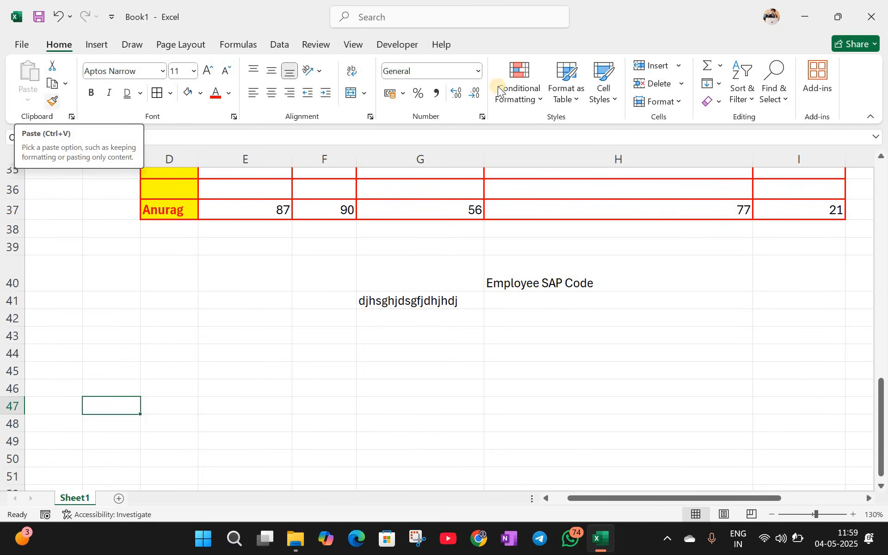
left_click(720, 83)
left_click(720, 65)
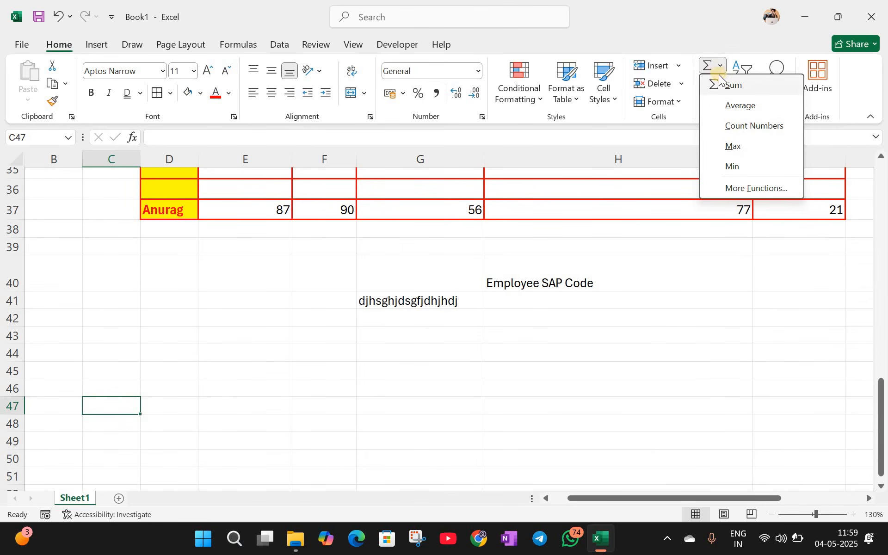
key("Escape")
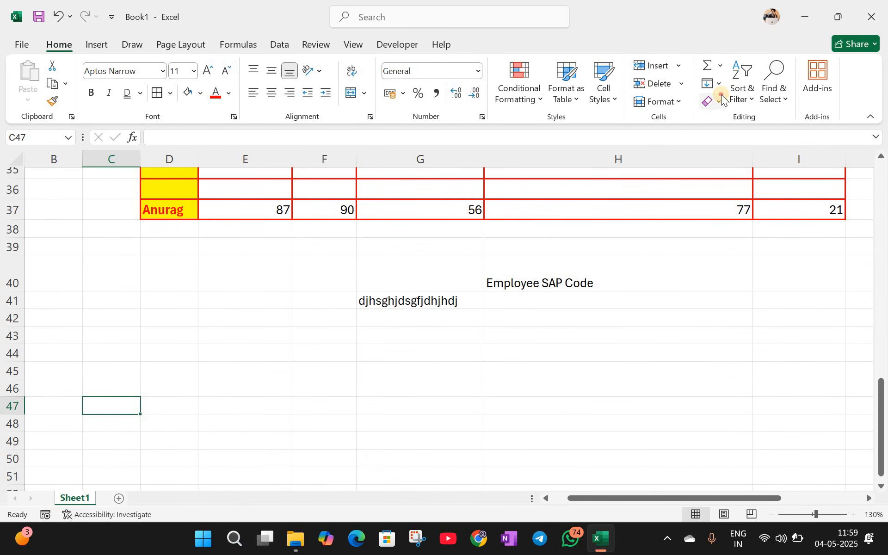
left_click(719, 101)
key("Escape")
left_click(737, 101)
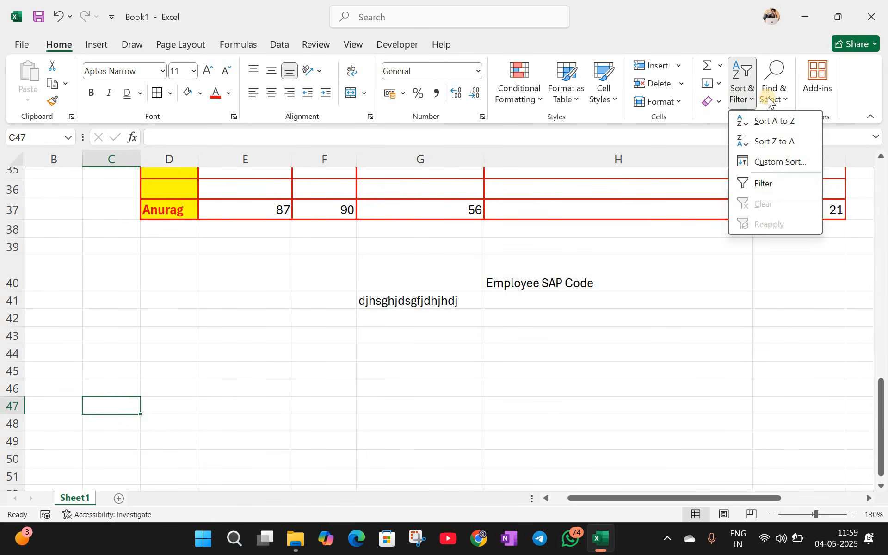
key("Escape")
left_click(774, 101)
key("Escape")
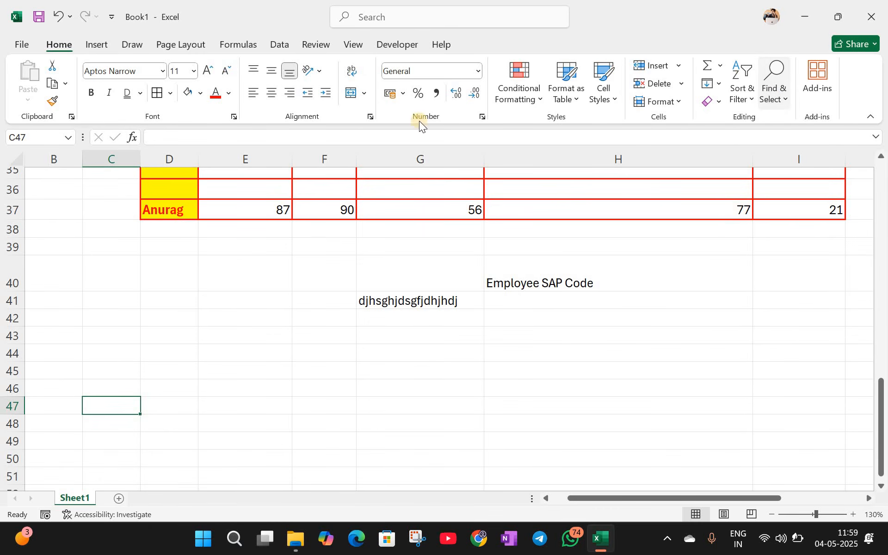
left_click(775, 95)
Step: Find all cells containing 'hindi', visit the matches in F32 and D15, then close Find
left_click(782, 122)
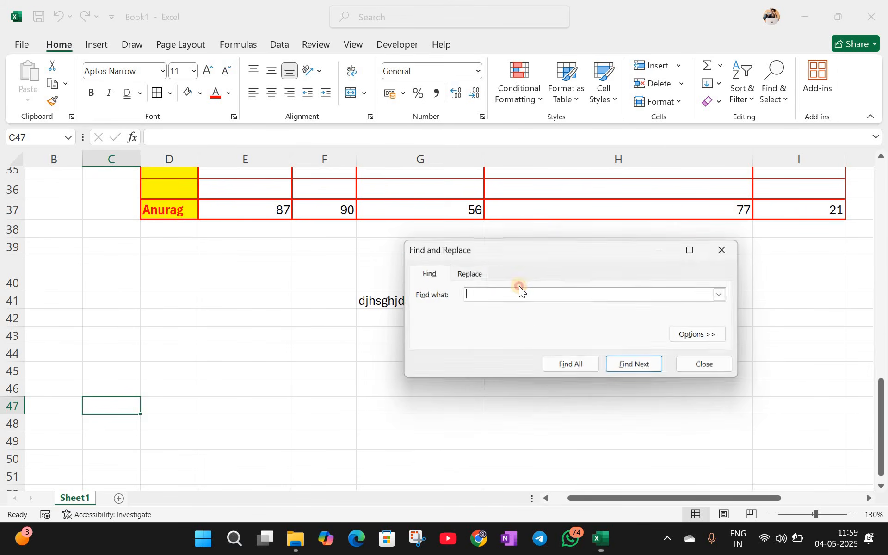
type("hindi")
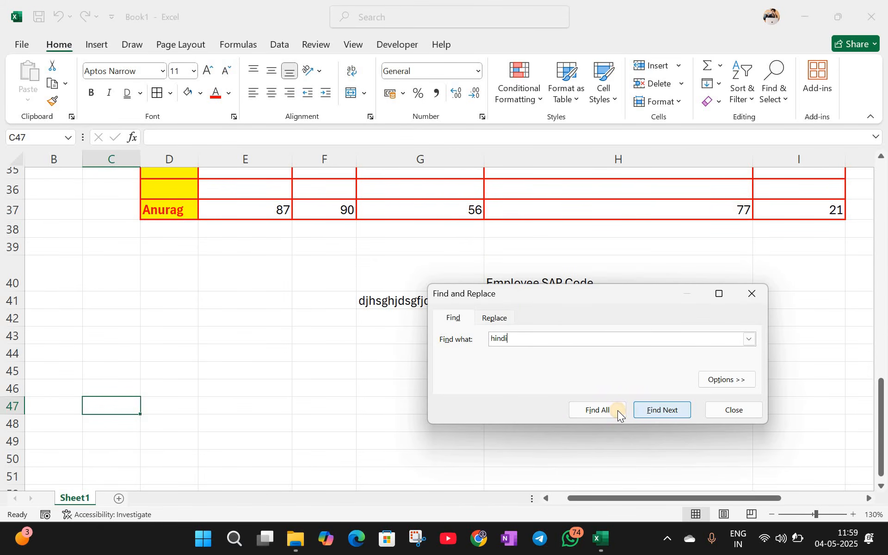
left_click(597, 410)
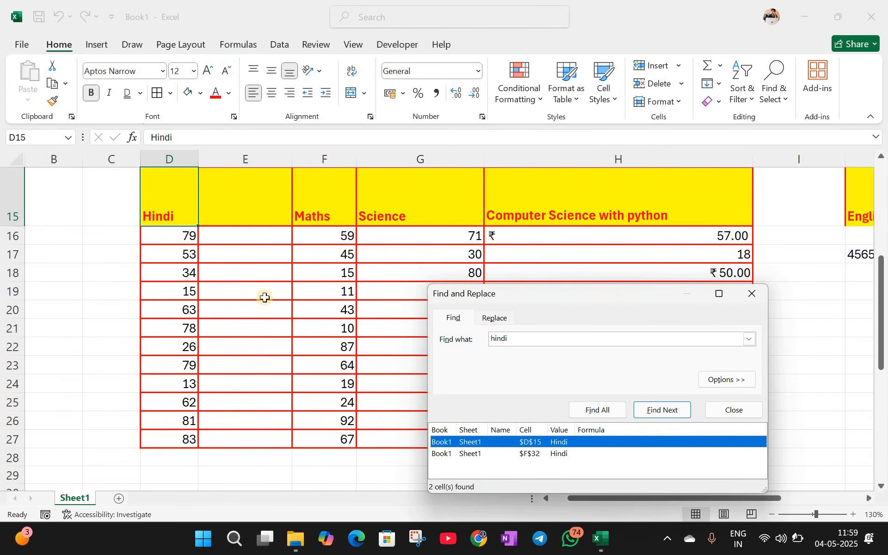
scroll(265, 298, "down", 3)
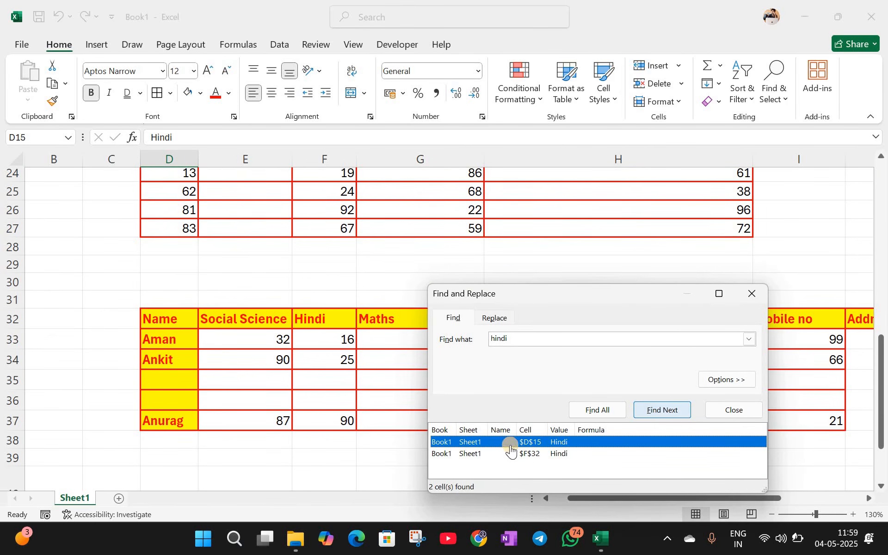
left_click(545, 455)
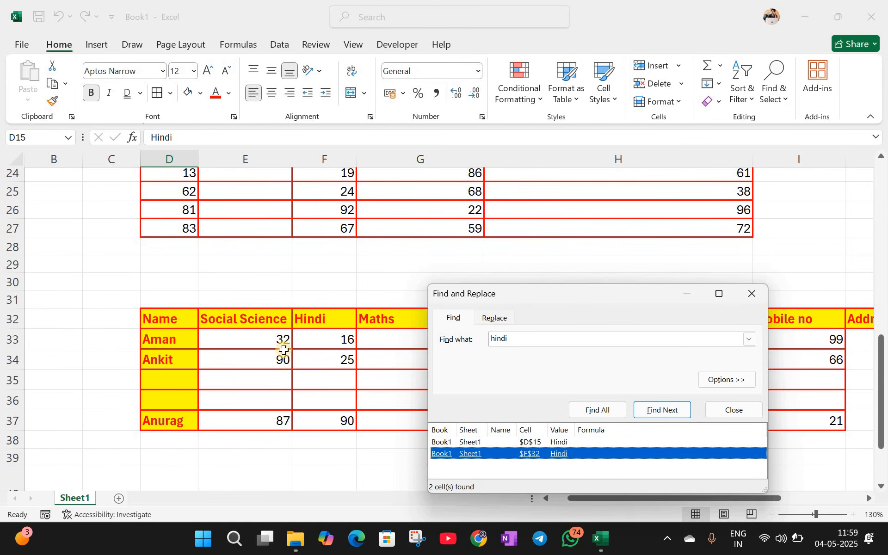
left_click(517, 444)
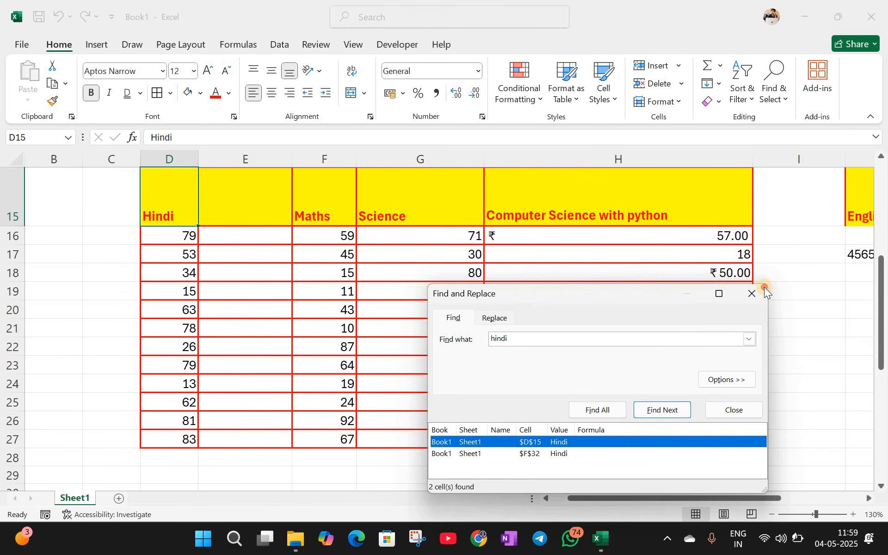
left_click(753, 293)
left_click(782, 106)
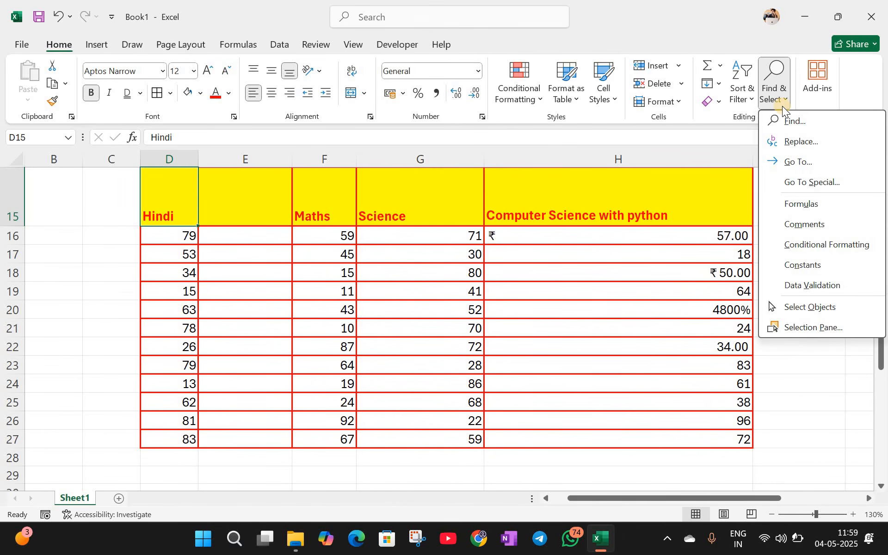
Step: Close the Find & Select menu and select empty cell E57 below the tables
left_click(701, 324)
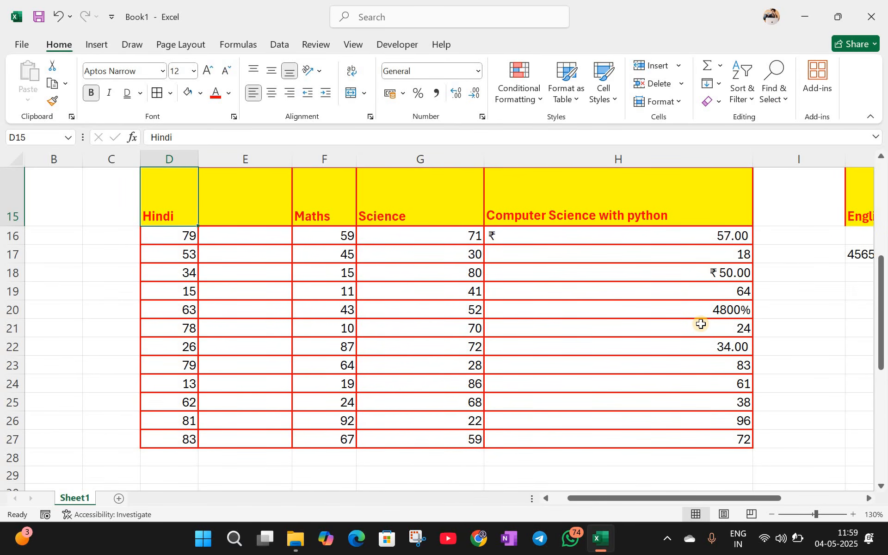
scroll(702, 324, "down", 4)
scroll(287, 329, "up", 4)
scroll(288, 329, "up", 4)
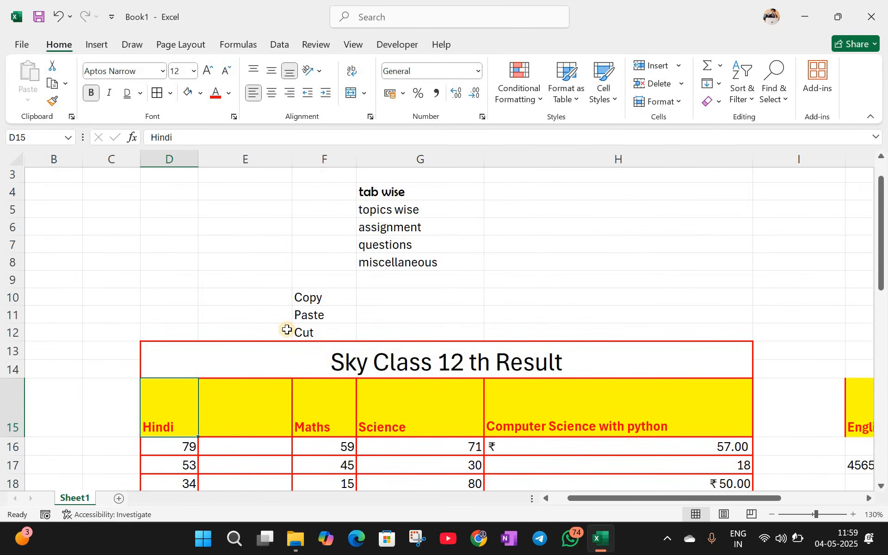
scroll(287, 329, "down", 6)
scroll(137, 306, "down", 8)
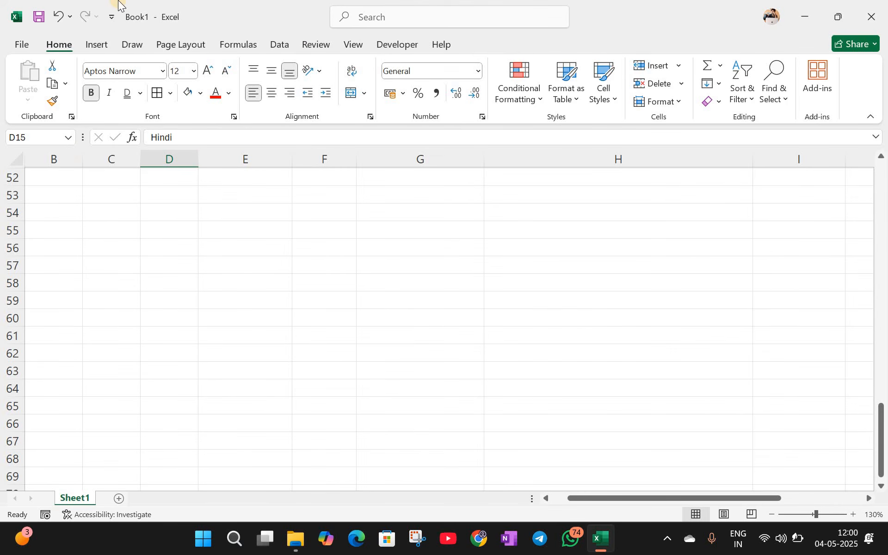
left_click(288, 261)
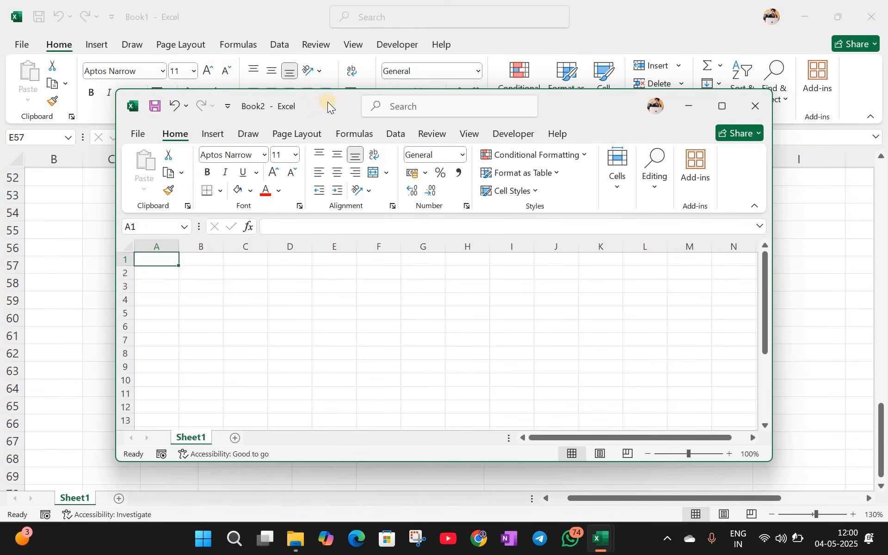
Step: Close Book2, enter 'class 10' in Sheet1's E55, and add a new Sheet2
left_click(755, 106)
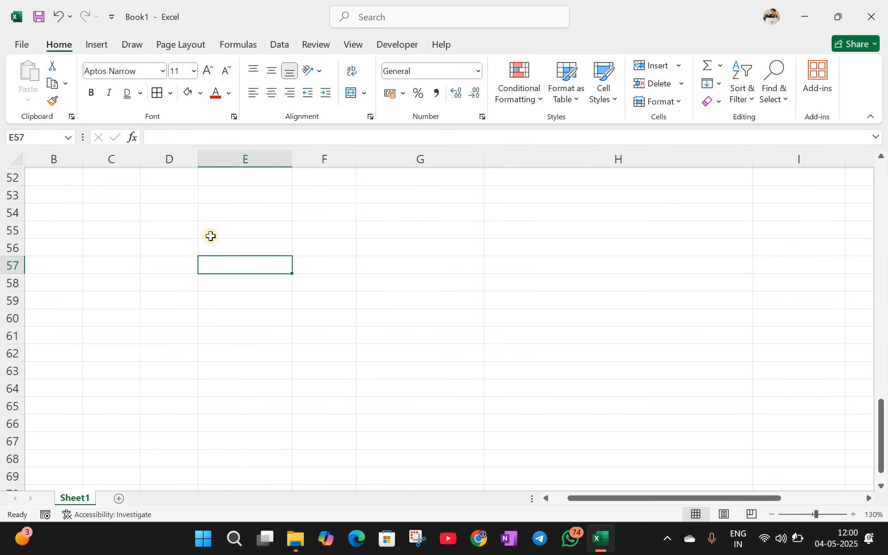
key("Up")
key("Up")
left_click(508, 364, "shift")
type("c")
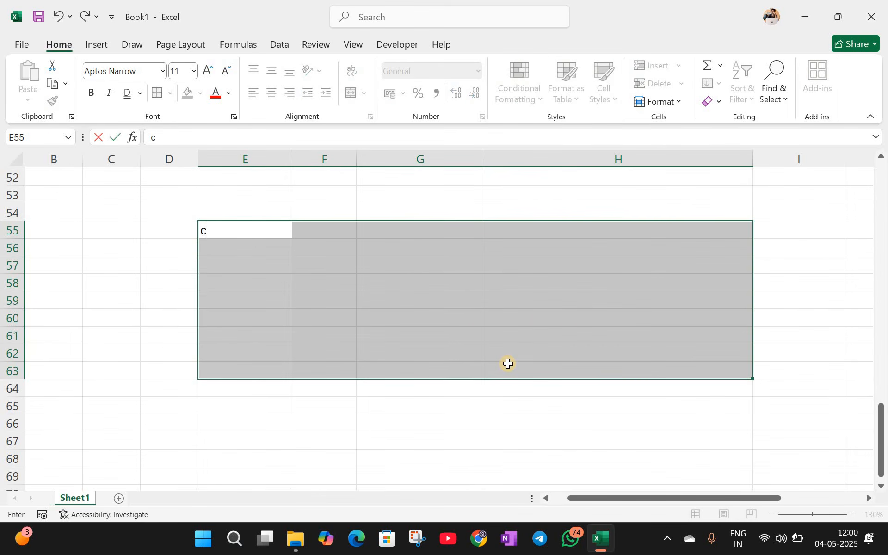
type("lass 10")
left_click(121, 351)
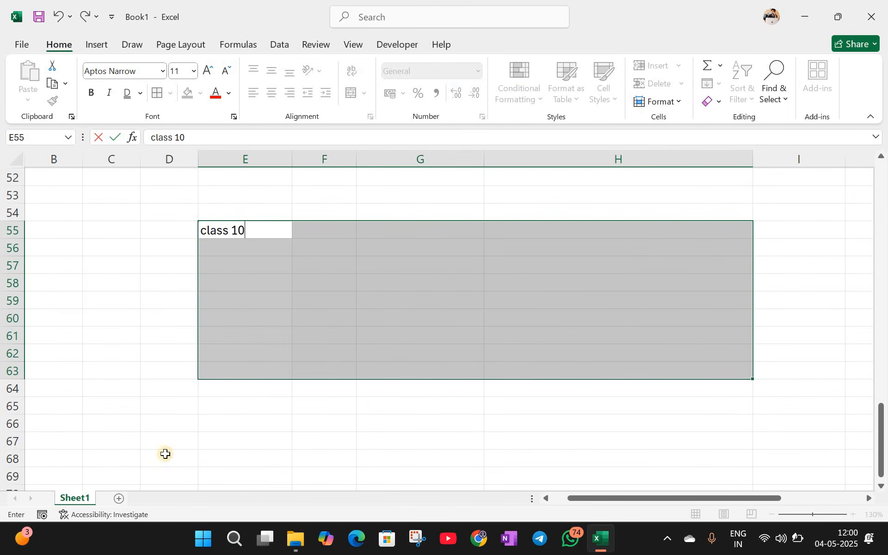
left_click(117, 500)
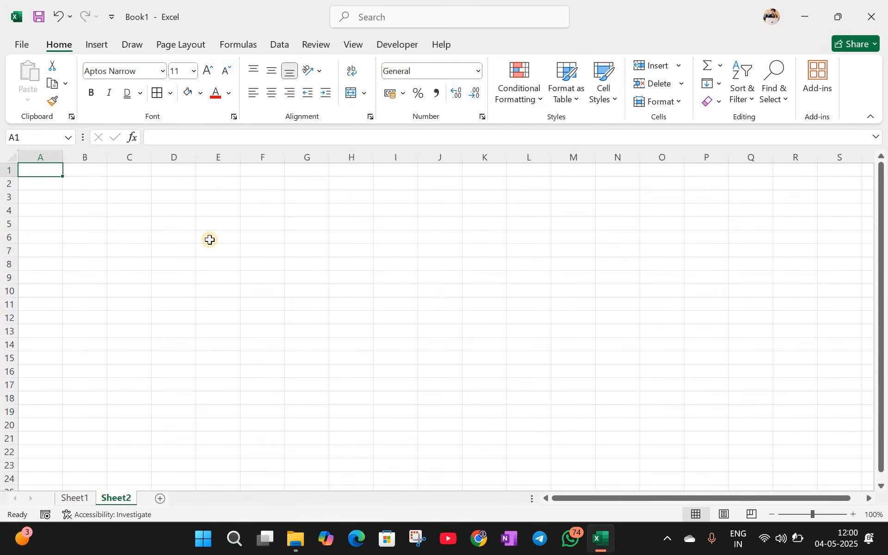
Step: Enter 'class 11' in cell E6 of Sheet2
left_click(210, 241)
type("class 11")
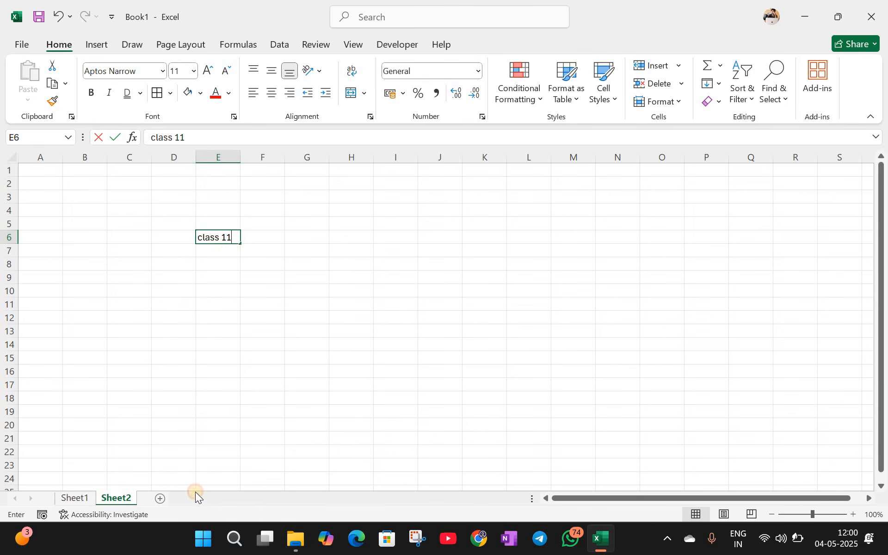
left_click(214, 318)
Step: Add Sheet3 with 'class 12' in E6, then check Sheet1 and return to Sheet3
left_click(162, 498)
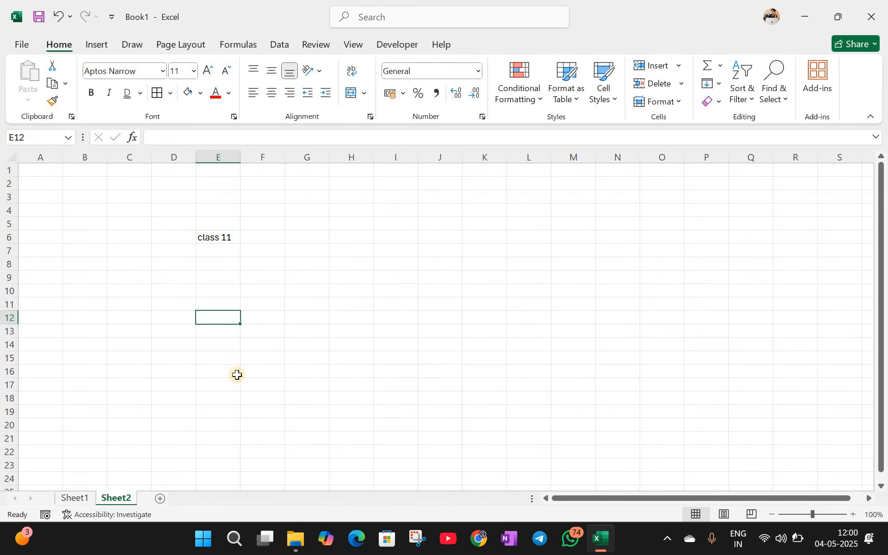
left_click(198, 240)
type("class 12")
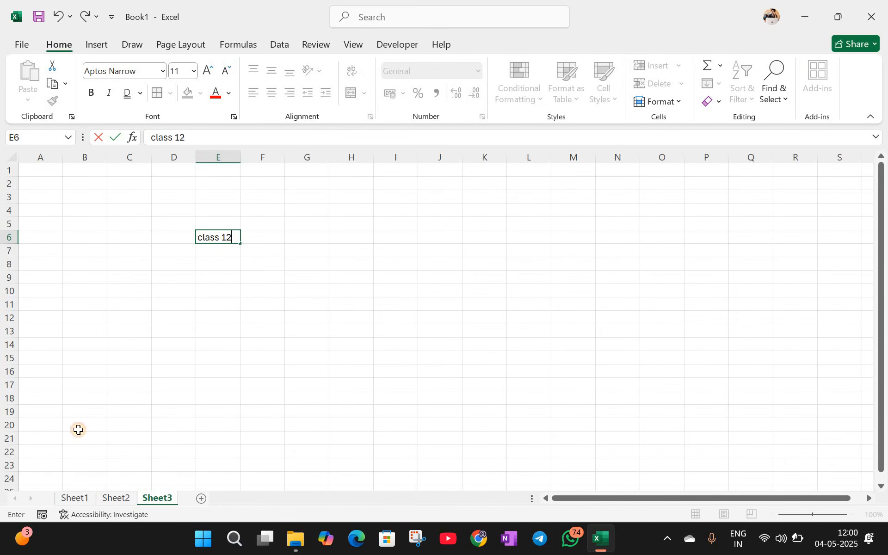
key("Return")
left_click(81, 498)
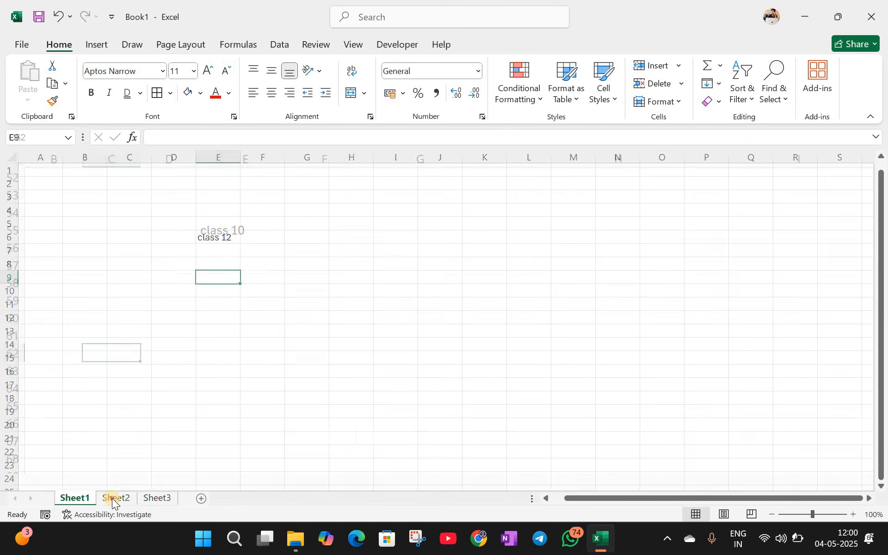
left_click(149, 497)
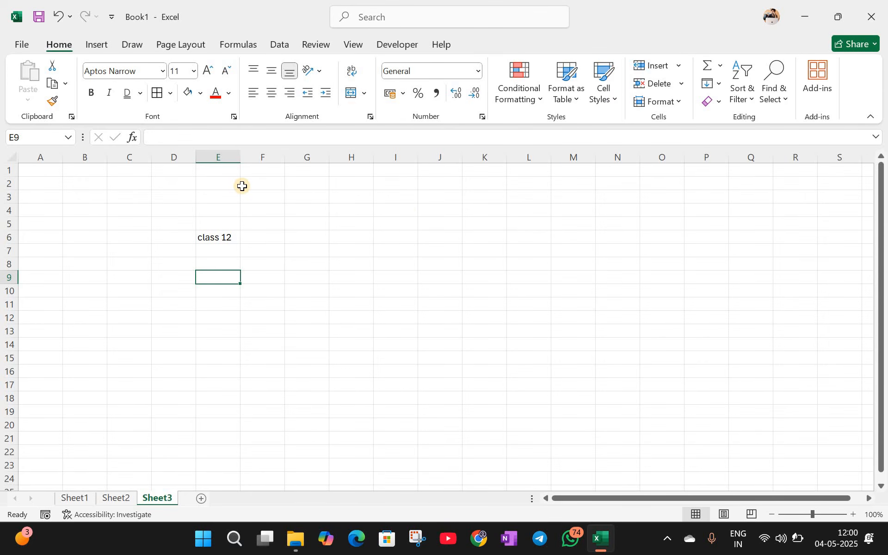
Step: Open a new blank workbook with Ctrl+N, then close it again
left_click(393, 241)
key("ctrl+n")
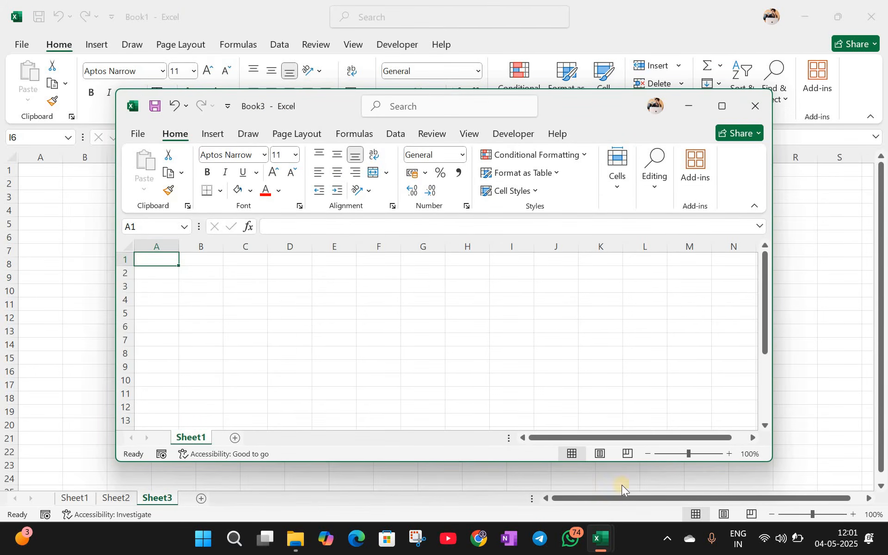
left_click(600, 540)
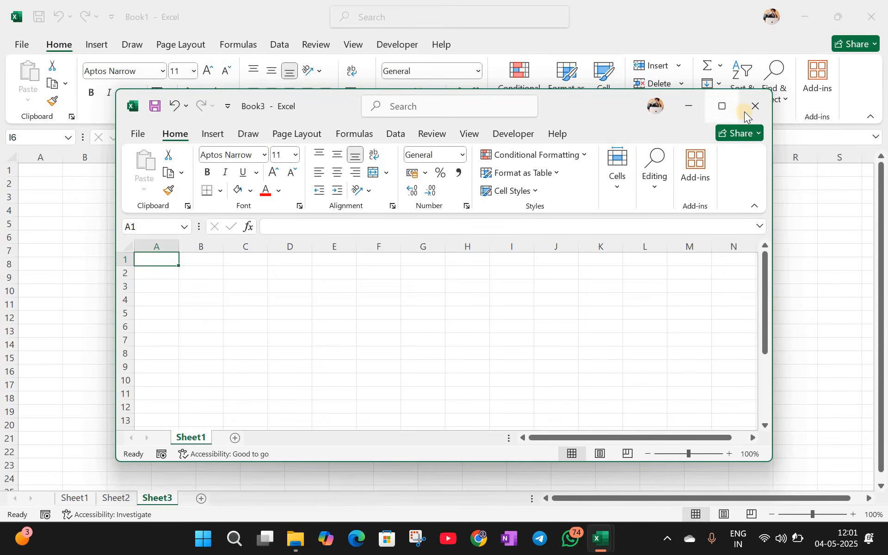
left_click(755, 106)
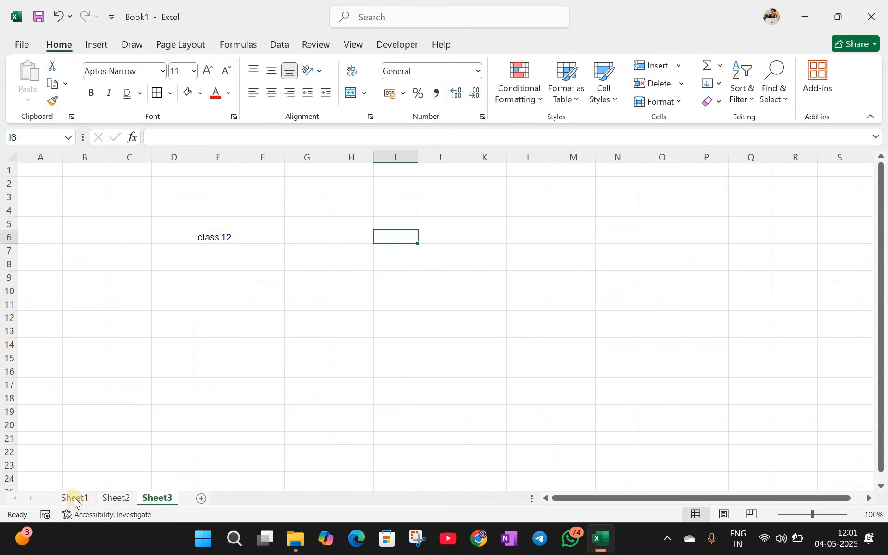
Step: Check the class entry on Sheet2, then return to Sheet3 and select cell H12
left_click(119, 500)
left_click(155, 500)
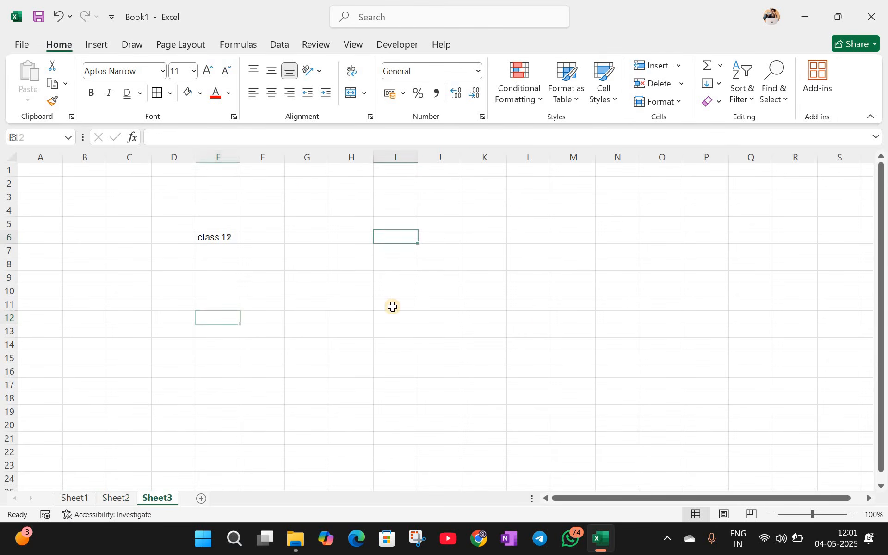
left_click(376, 275)
left_click(368, 321)
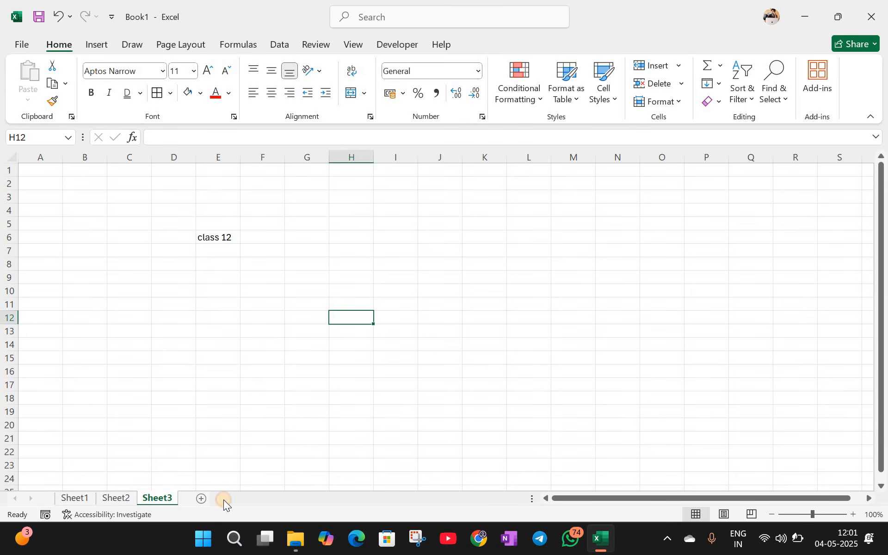
Step: Add Sheet4 and Sheet5 after Sheet3 and rename Sheet4 to 'class 12'
left_click(202, 499)
left_click(242, 496)
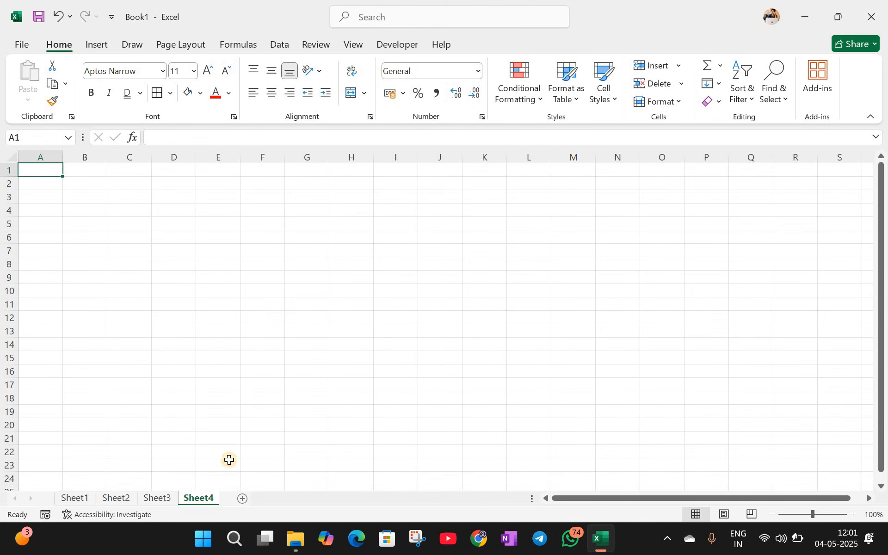
left_click(208, 496)
right_click(209, 498)
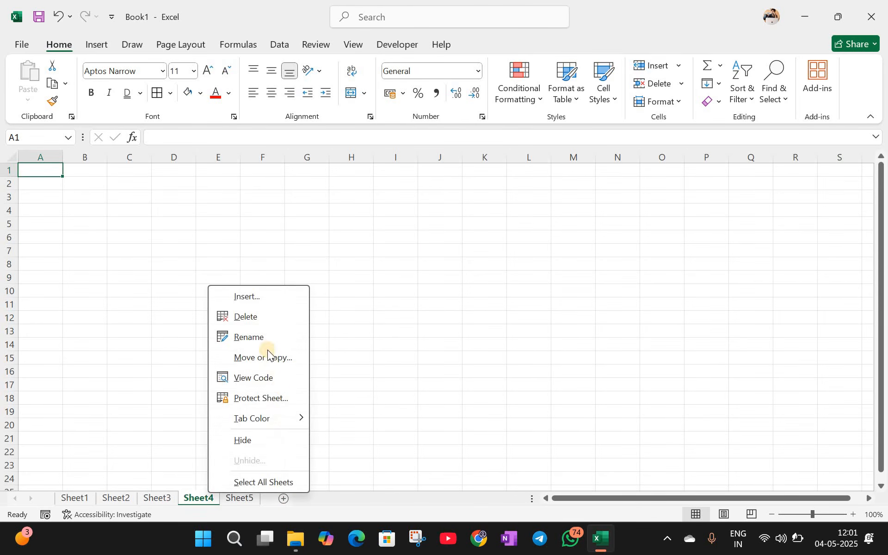
left_click(261, 337)
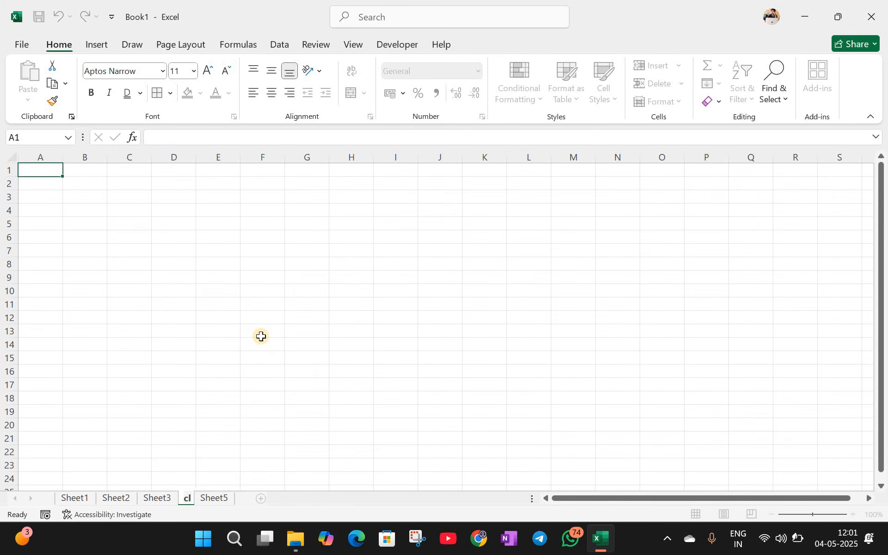
type("class 12")
left_click(263, 371)
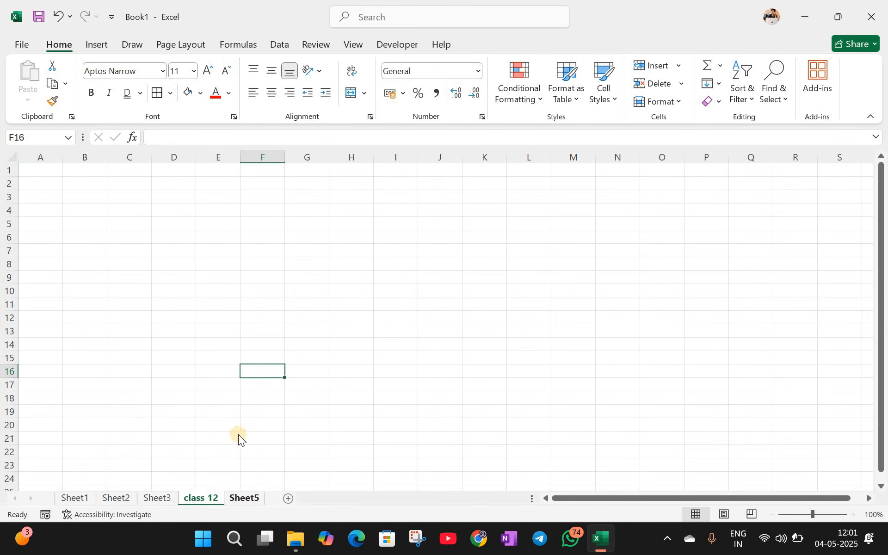
Step: Colour the class 12 sheet tab dark blue
right_click(199, 498)
mouse_move(254, 423)
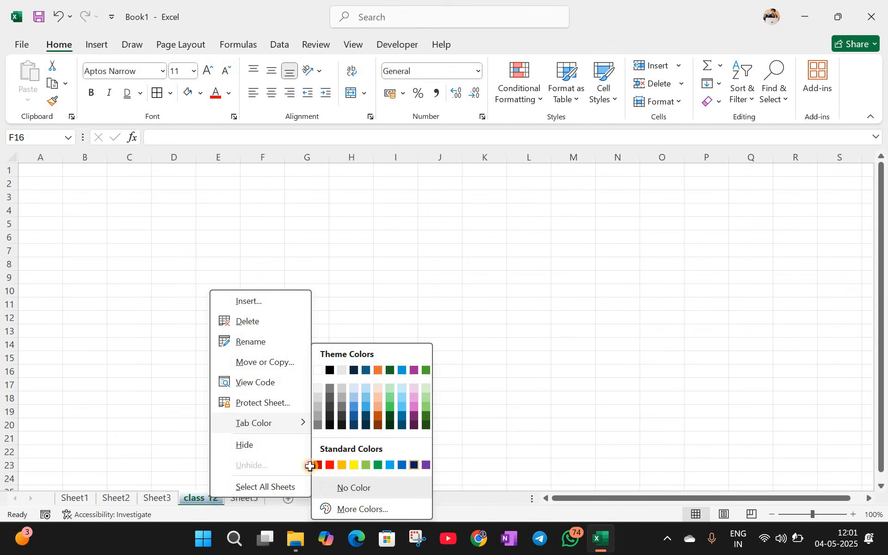
left_click(154, 497)
Step: Rename Sheet3 to 'class 11'
right_click(155, 498)
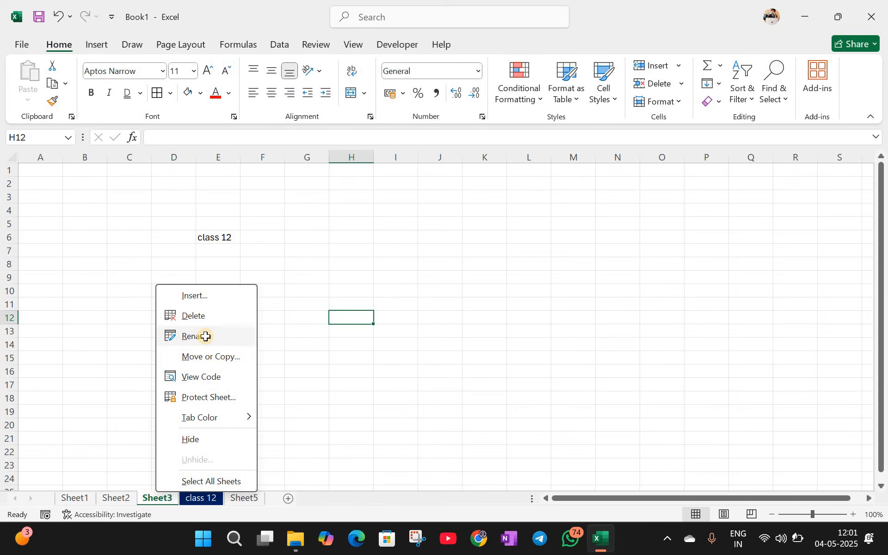
left_click(206, 336)
type("claas")
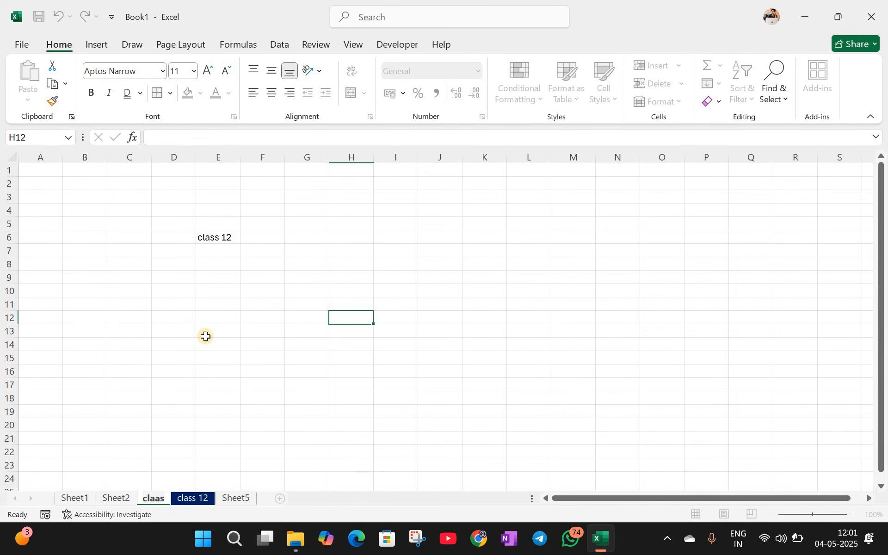
key("BackSpace")
key("BackSpace")
type("ss 11")
key("Return")
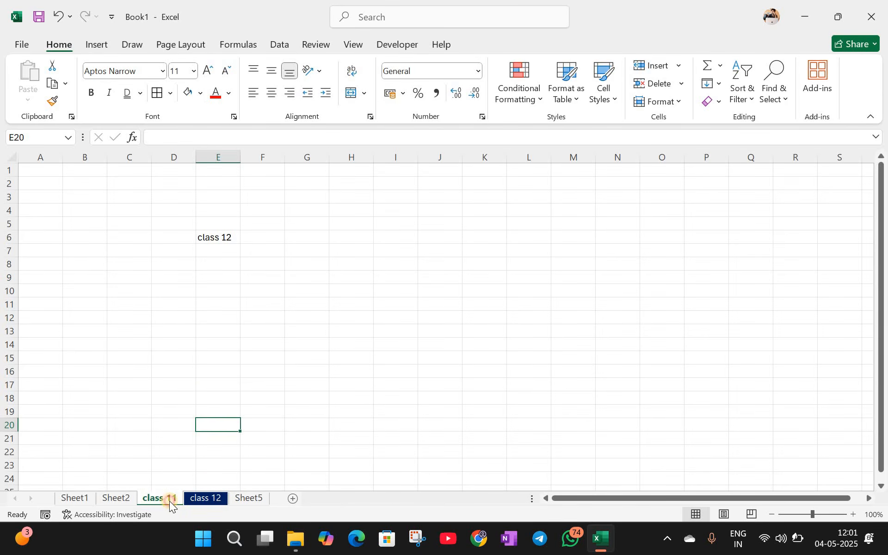
Step: Colour the class 11 sheet tab light blue
right_click(163, 499)
mouse_move(215, 424)
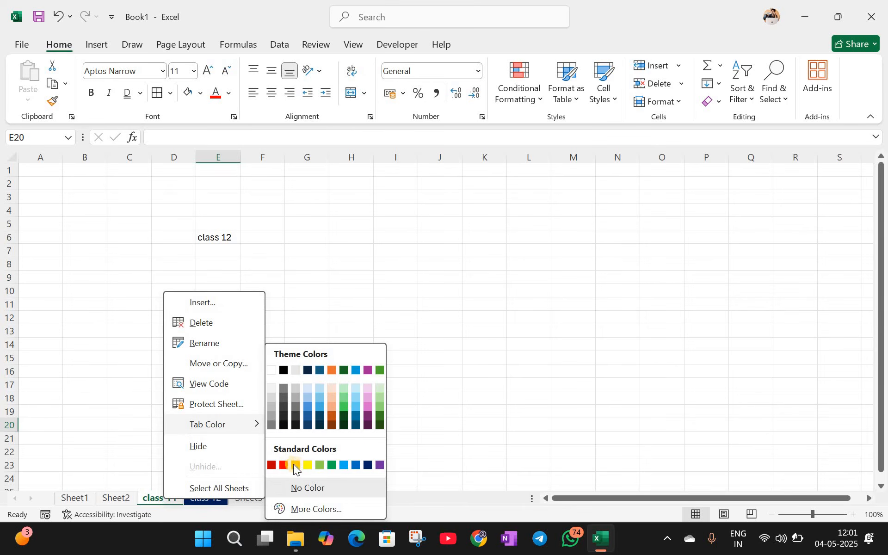
left_click(278, 401)
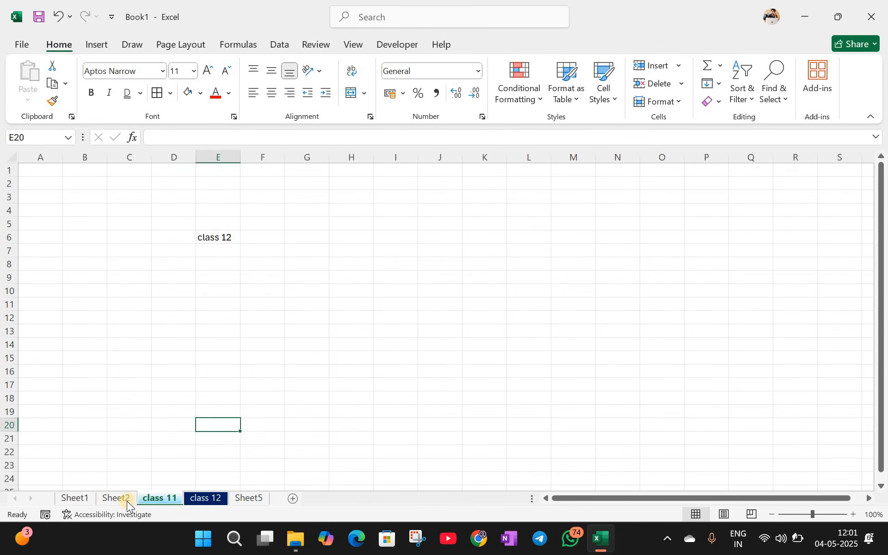
left_click(178, 496)
Step: Switch between class 11 and class 12, ending on class 12 with cell E24 active
key("ctrl+Page_Down")
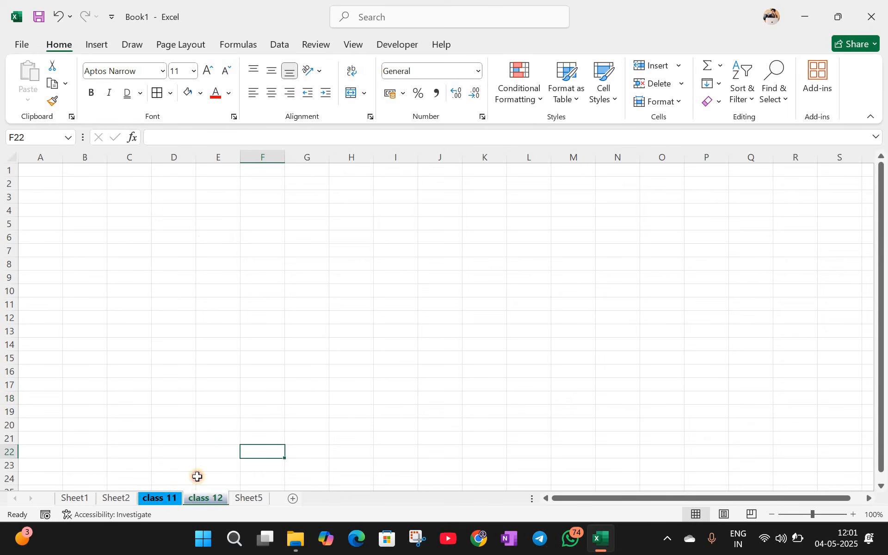
key("ctrl+Page_Up")
key("ctrl+Page_Down")
key("Down")
key("Down")
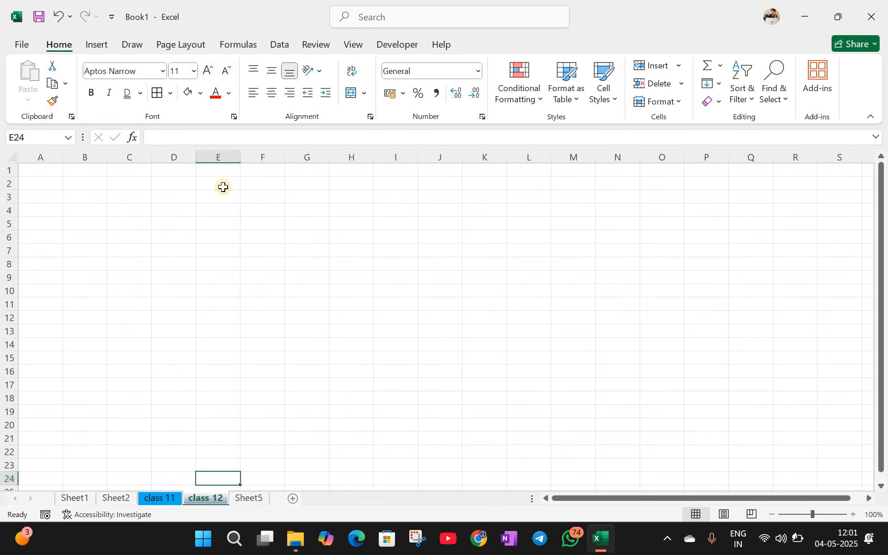
Step: Draw a large rectangle across columns H to O with no fill, only its outline
left_click_drag(223, 186, 538, 371)
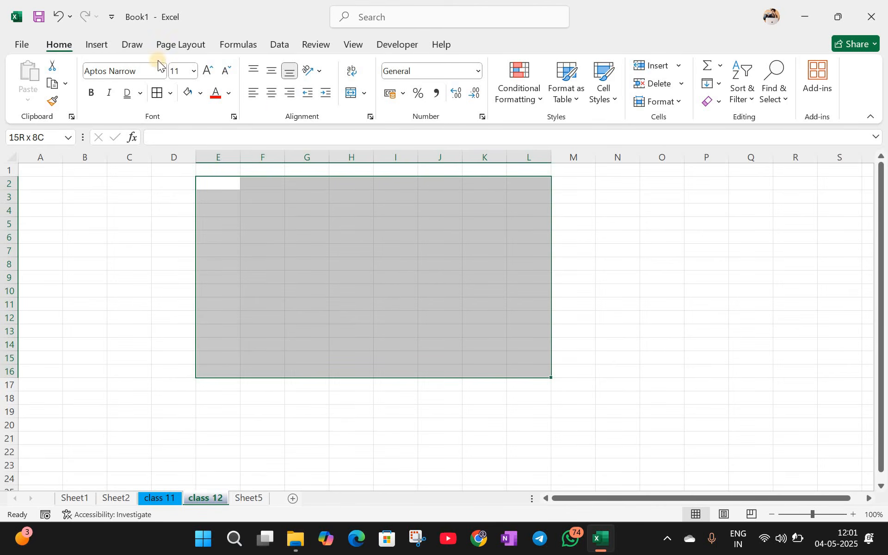
scroll(204, 93, "down", 1)
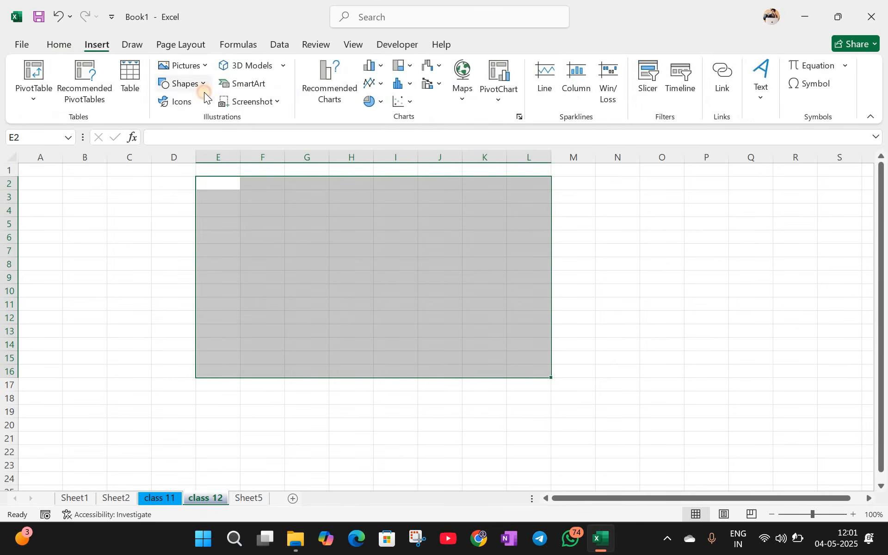
left_click(183, 83)
left_click(165, 213)
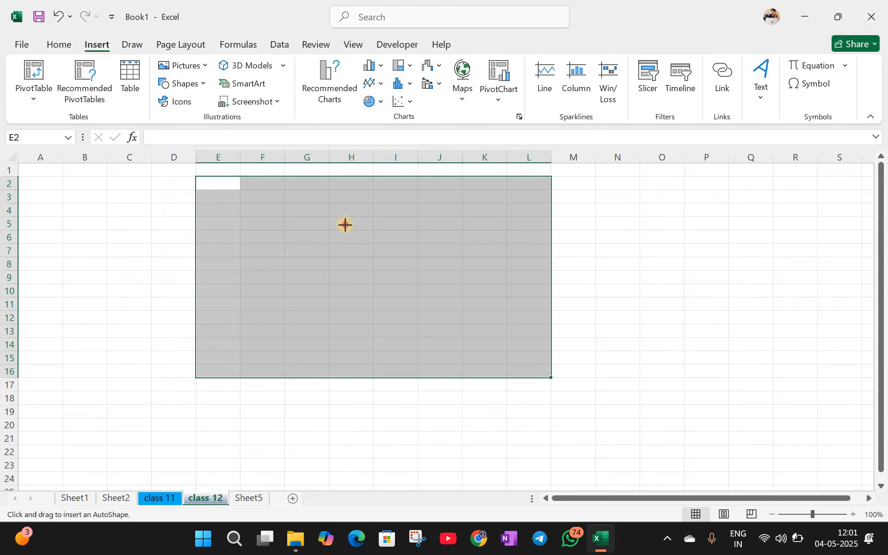
left_click_drag(328, 202, 671, 395)
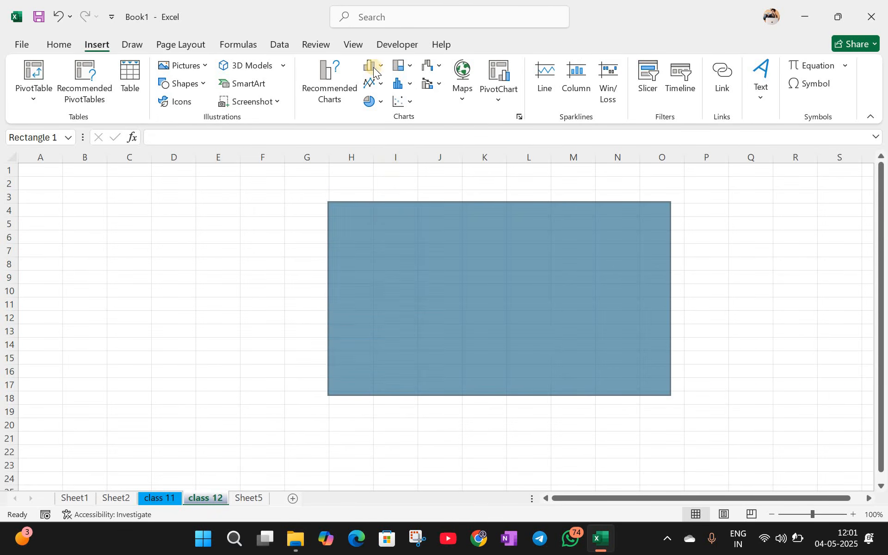
left_click(356, 65)
left_click(393, 234)
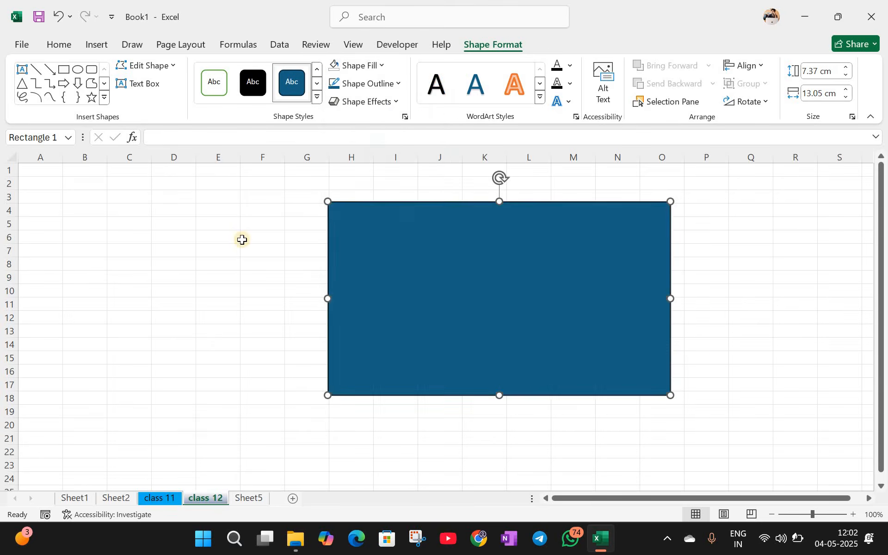
Step: Draw a smaller rectangle inside it with white fill and green outline style
key("Escape")
left_click(107, 47)
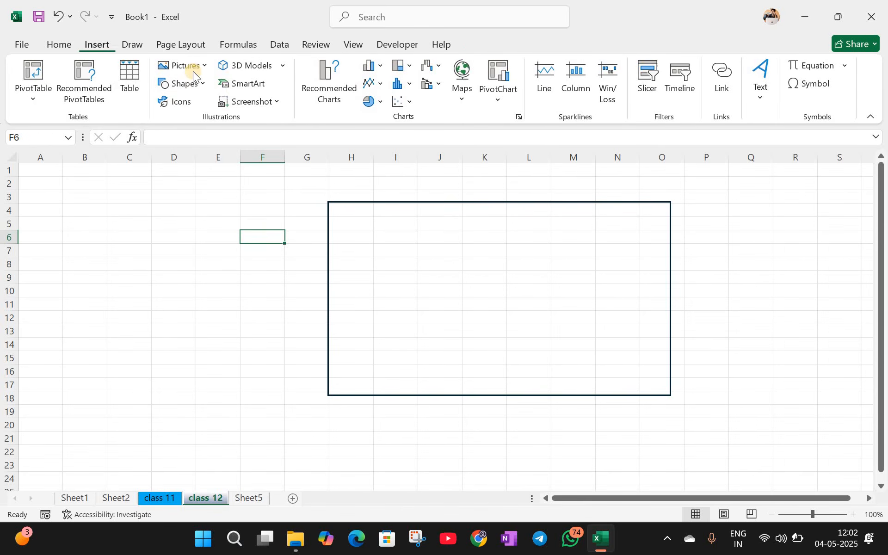
left_click(197, 85)
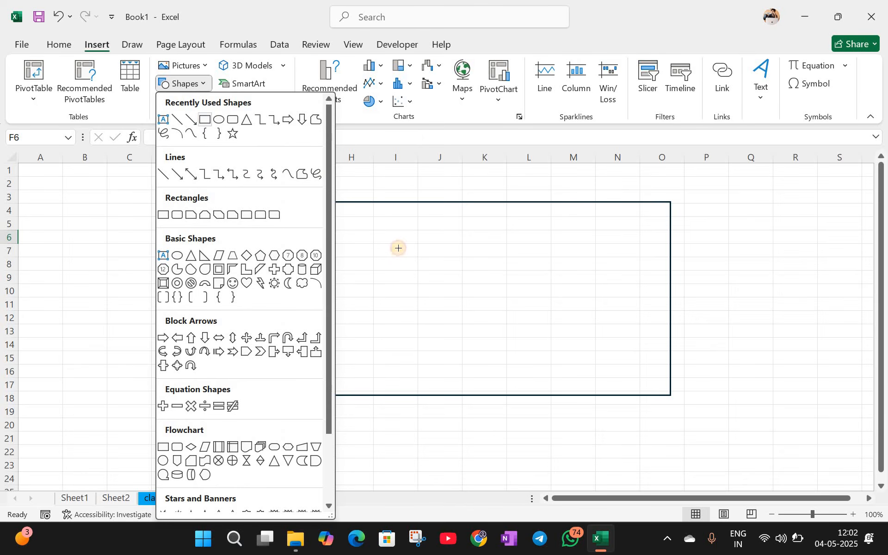
mouse_move(372, 229)
left_mouse_down()
mouse_move(514, 331)
mouse_move(666, 364)
left_mouse_up()
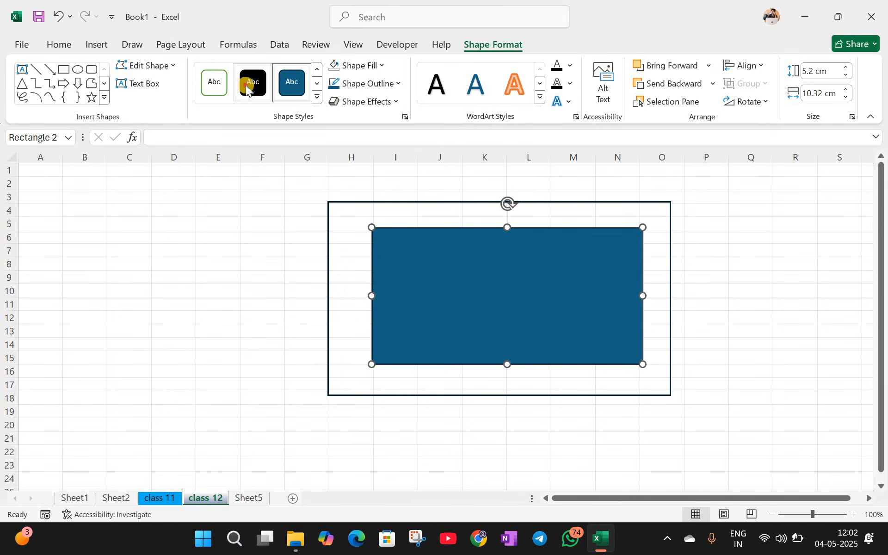
left_click(250, 81)
left_click(214, 82)
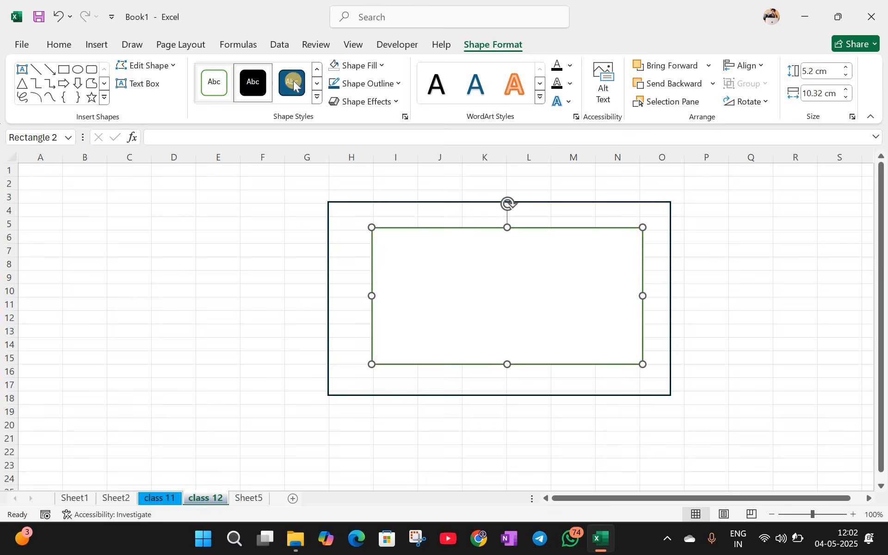
left_click(90, 70)
Step: Draw a dark blue rounded rectangle inside the green rectangle and check each nested shape
left_click_drag(430, 254, 578, 331)
key("Escape")
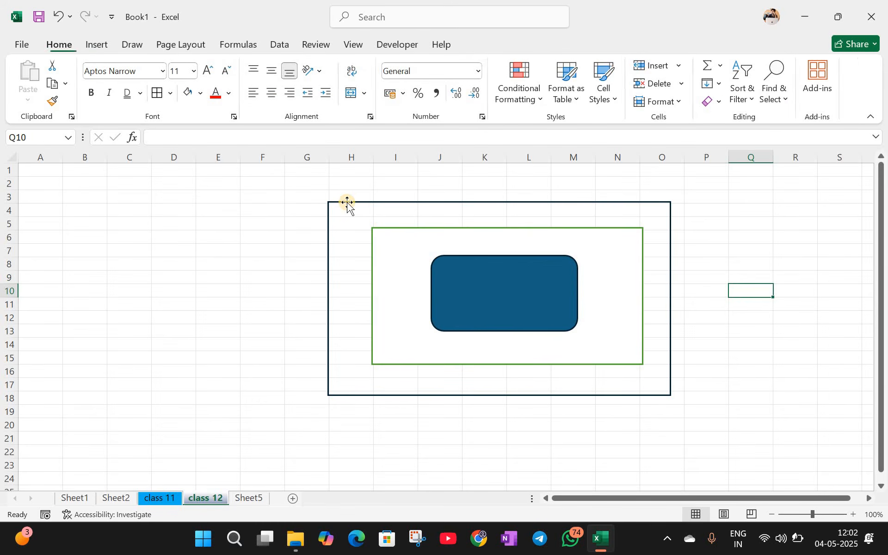
left_click(347, 203)
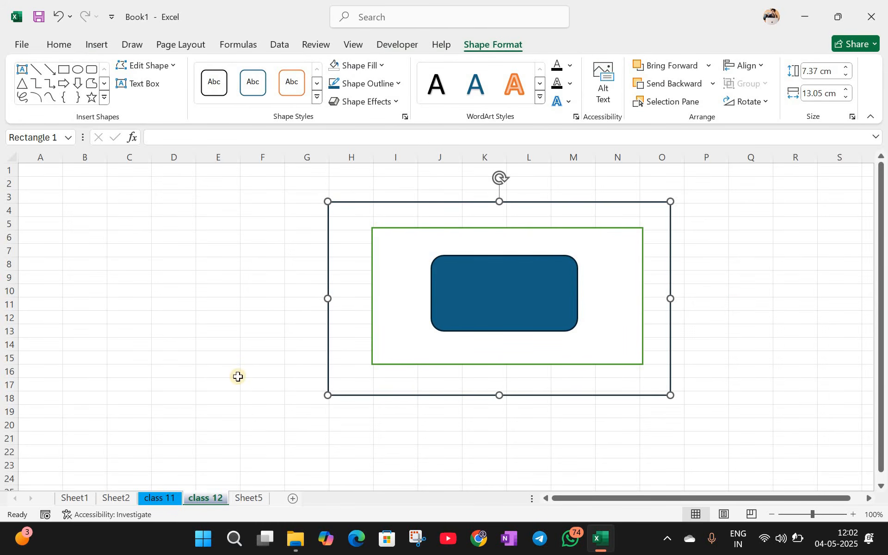
left_click(409, 229)
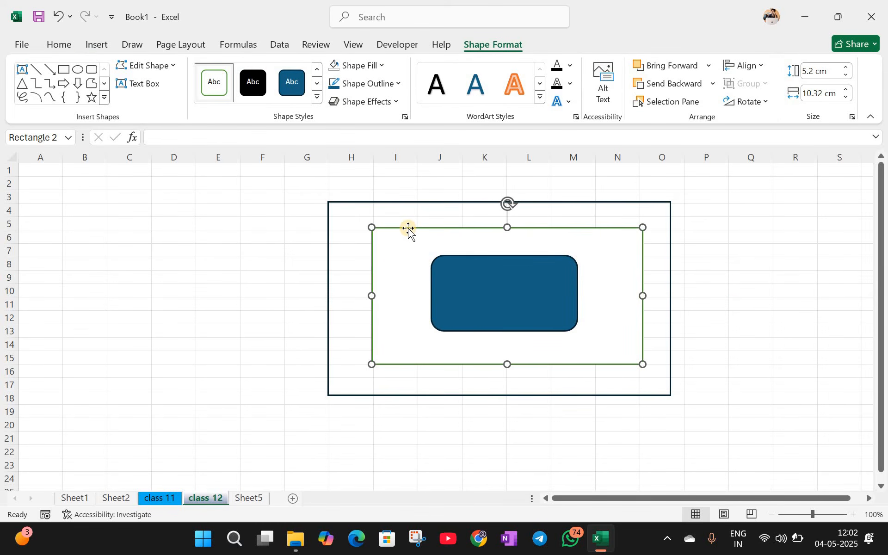
left_click(240, 273)
Step: Select and clear cells B3:G21, then briefly look through the Insert and Home commands
left_click_drag(74, 199, 292, 444)
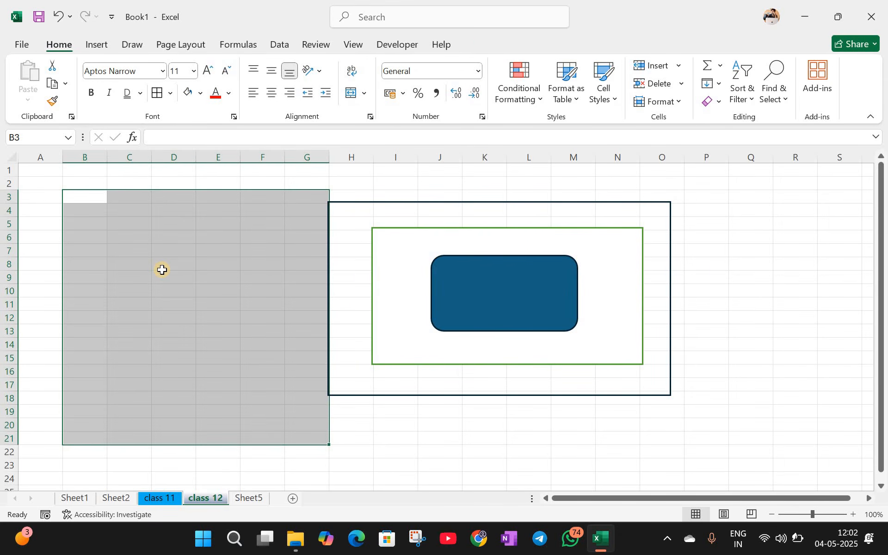
left_click(162, 270)
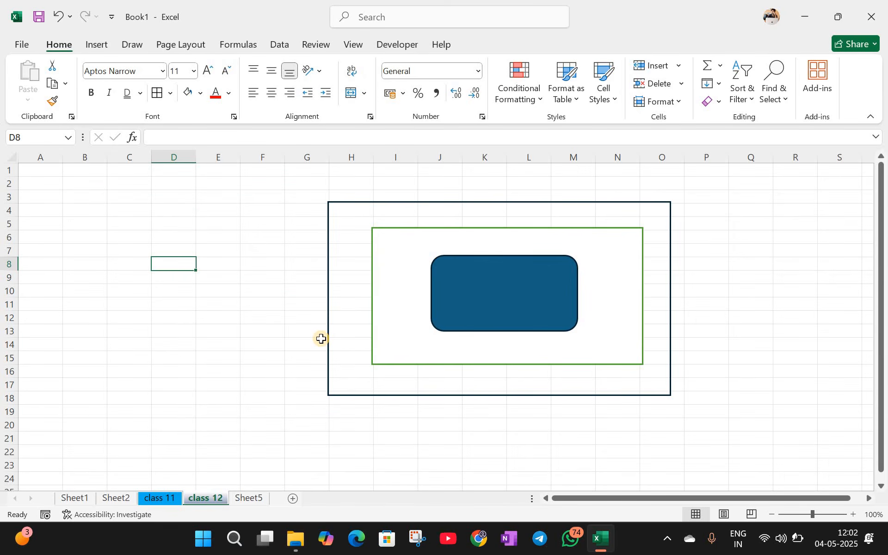
scroll(322, 339, "down", 3)
scroll(322, 339, "up", 3)
left_click(178, 71)
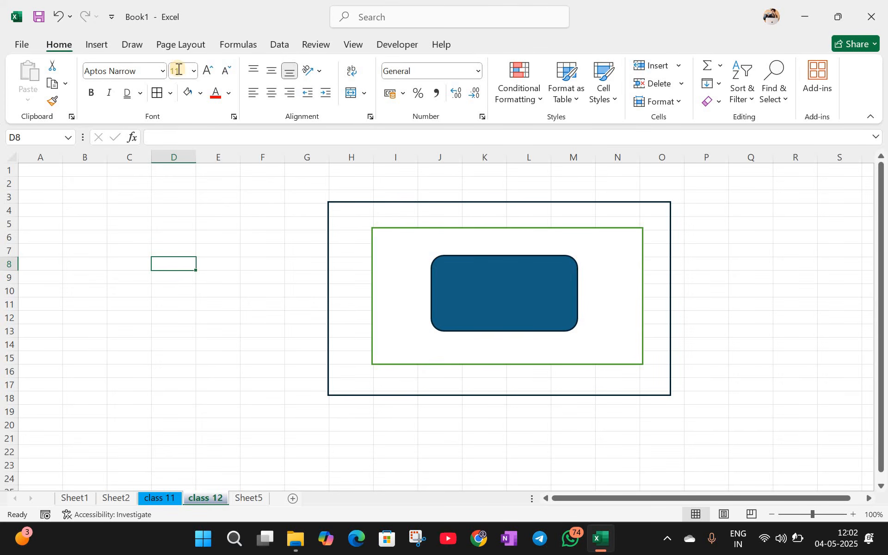
left_click(93, 44)
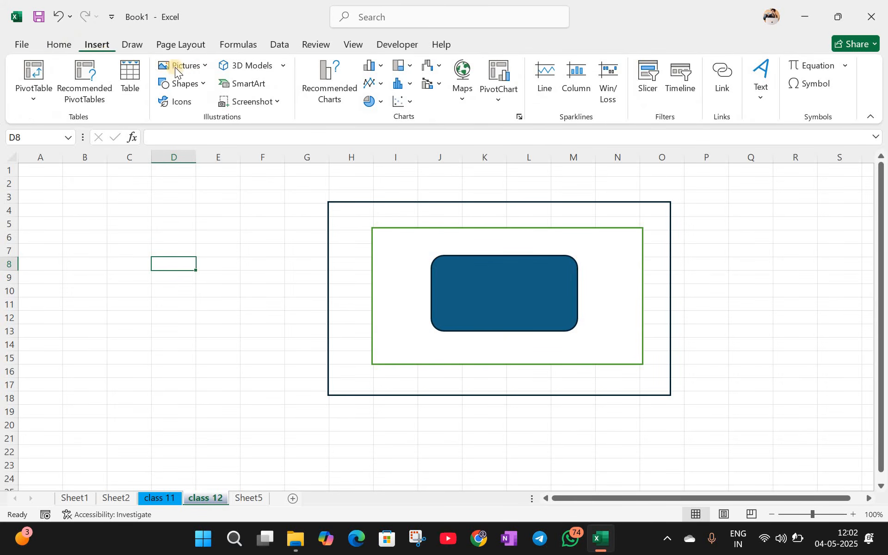
left_click(67, 43)
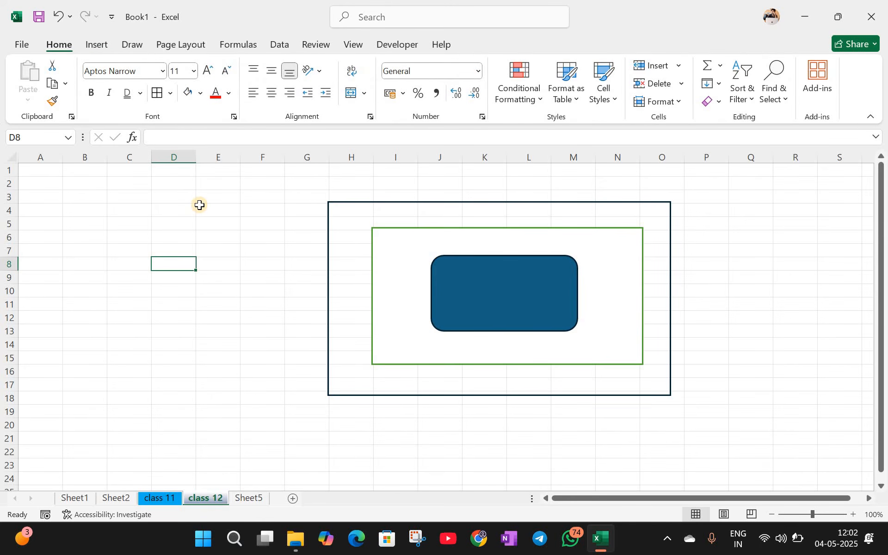